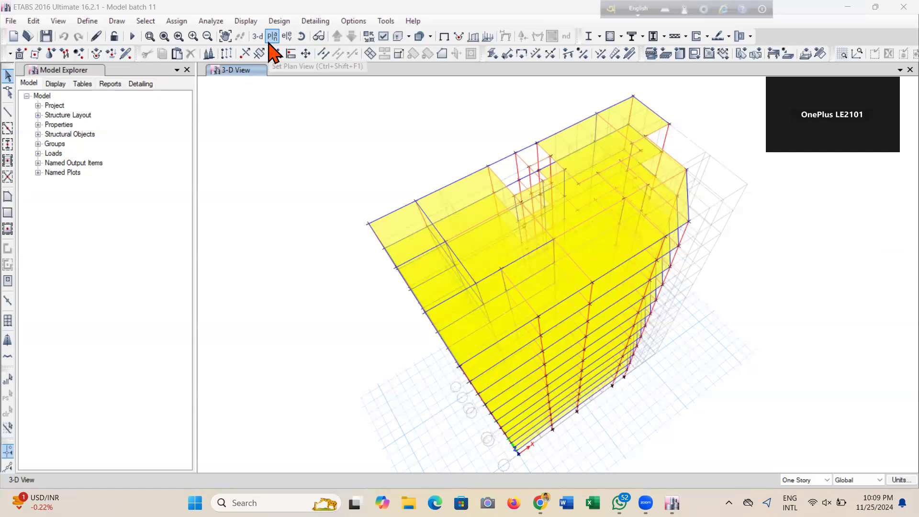
Display the Semi Basement plan view of the building model and move up one story to the GF plan
left_click(271, 37)
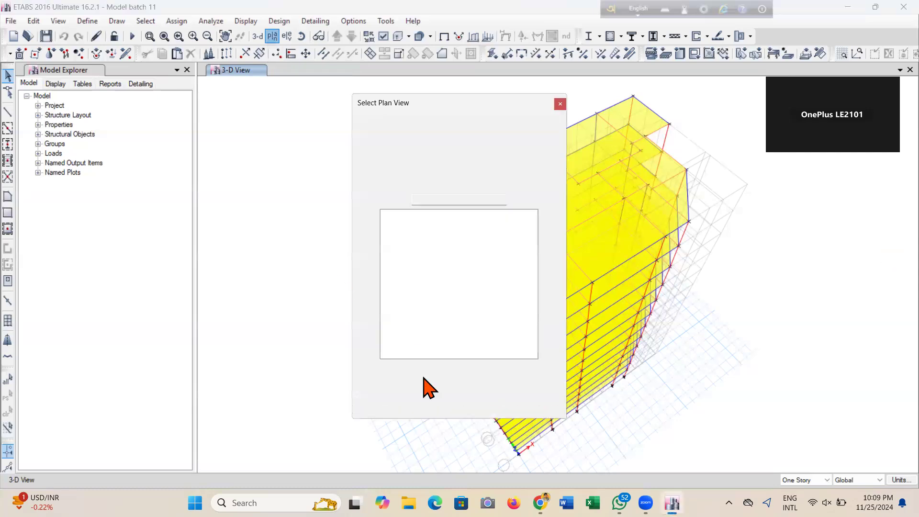
left_click(411, 300)
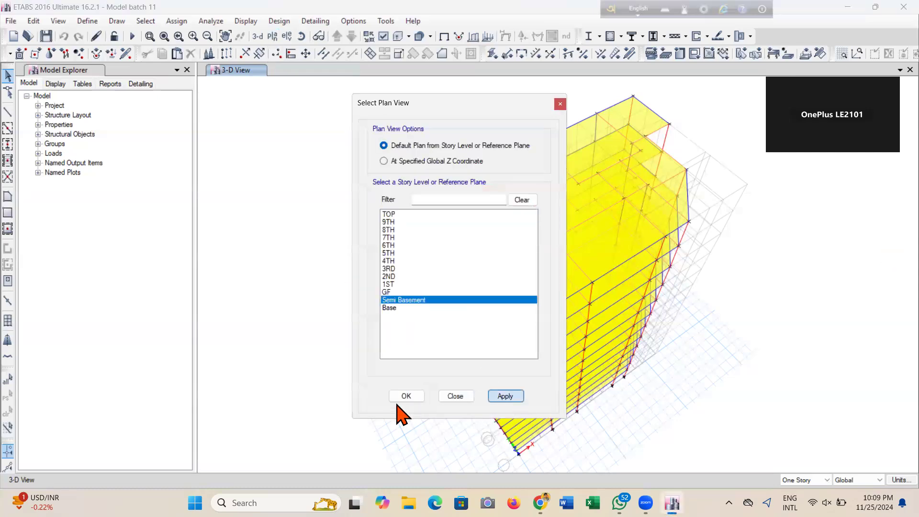
left_click(403, 398)
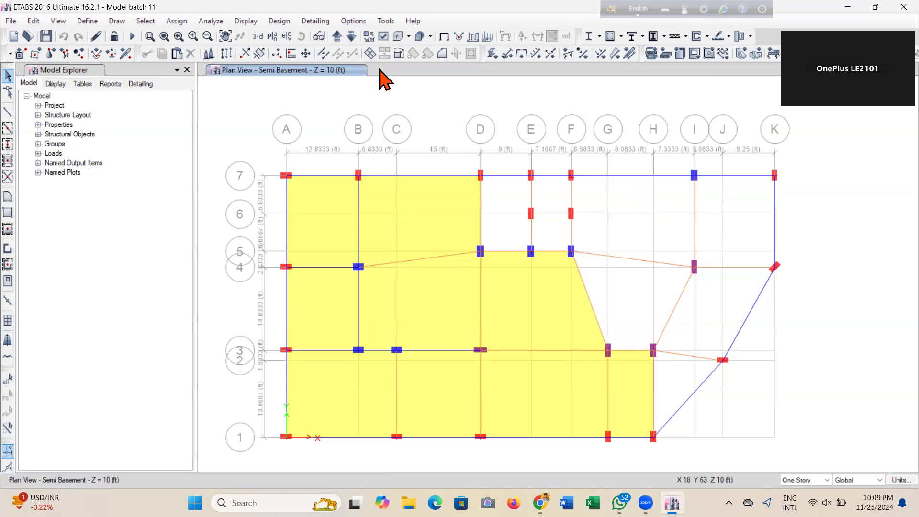
left_click(337, 36)
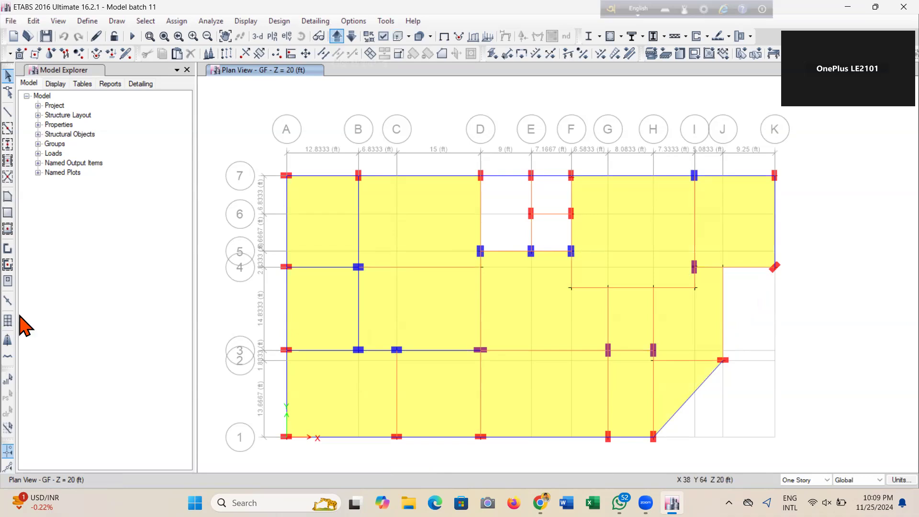
Open 2.BASE__AFTABNAGOR_9S.dwg in AutoCAD from the drawing folder inside D:\Etabs Short course course
key("super+e")
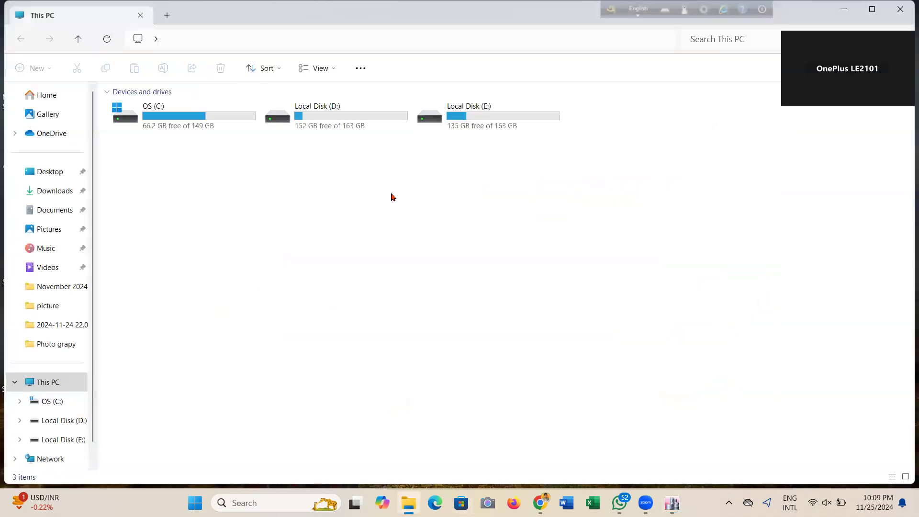
left_click(58, 421)
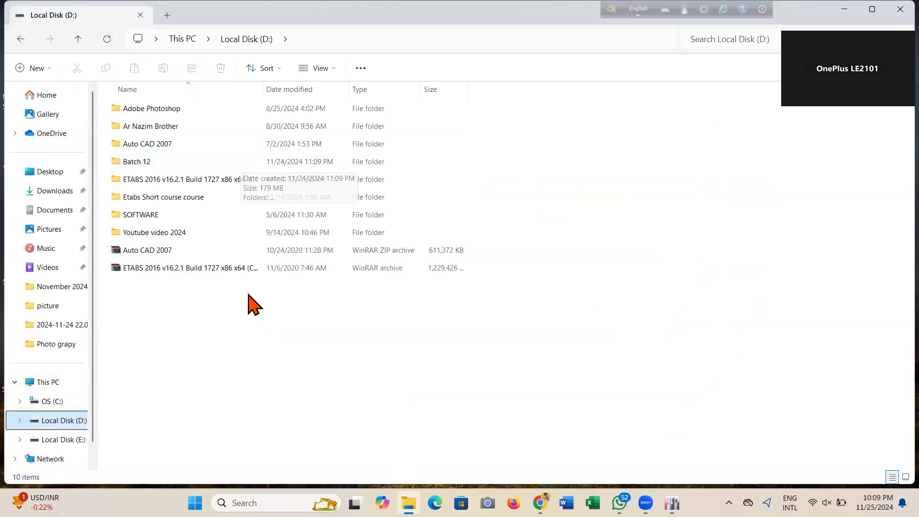
double_click(220, 197)
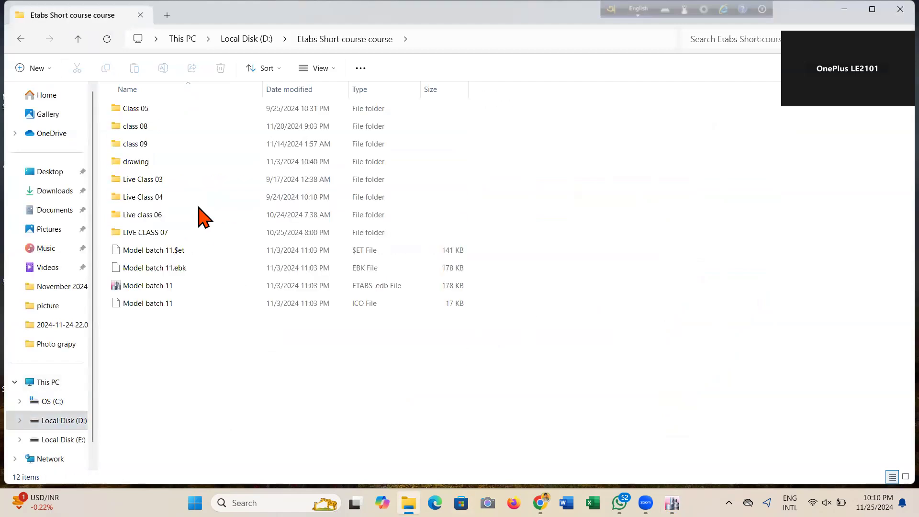
double_click(182, 163)
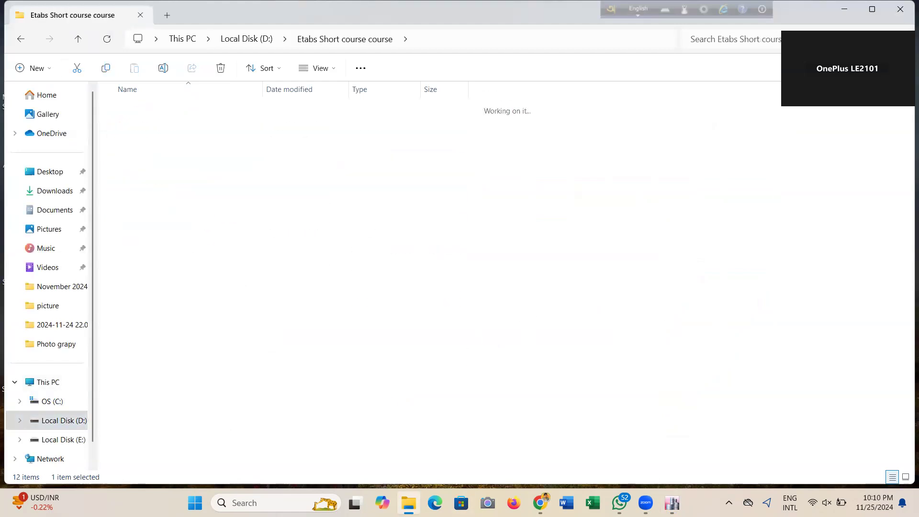
double_click(214, 128)
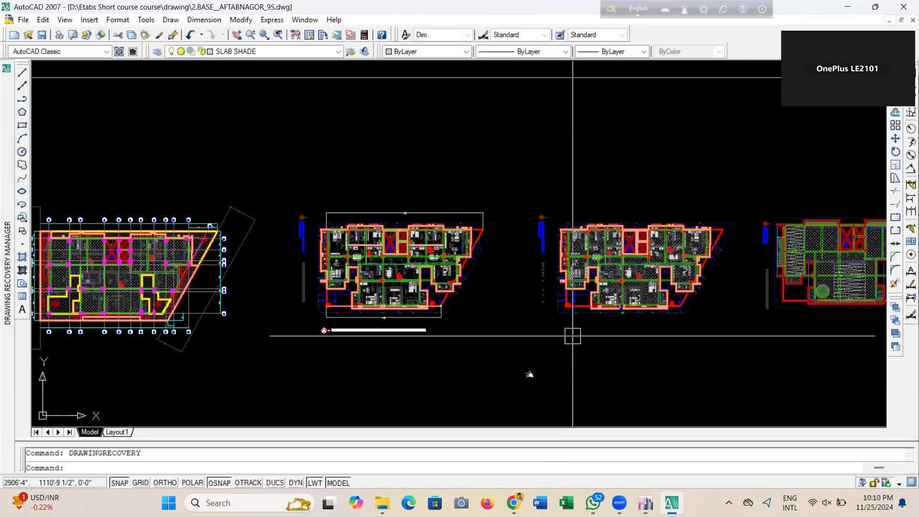
Examine the parking-level floor plans and the adjacent gridded, hatched floor plan in the drawing
middle_click_drag(529, 375, 813, 379)
scroll(390, 392, "up", 1)
middle_click_drag(390, 392, 224, 352)
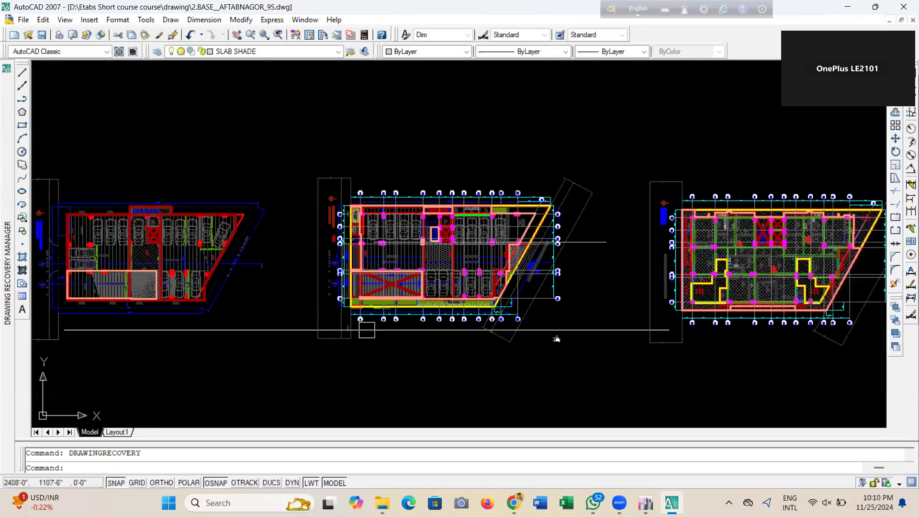
middle_click_drag(556, 338, 372, 356)
scroll(250, 268, "up", 5)
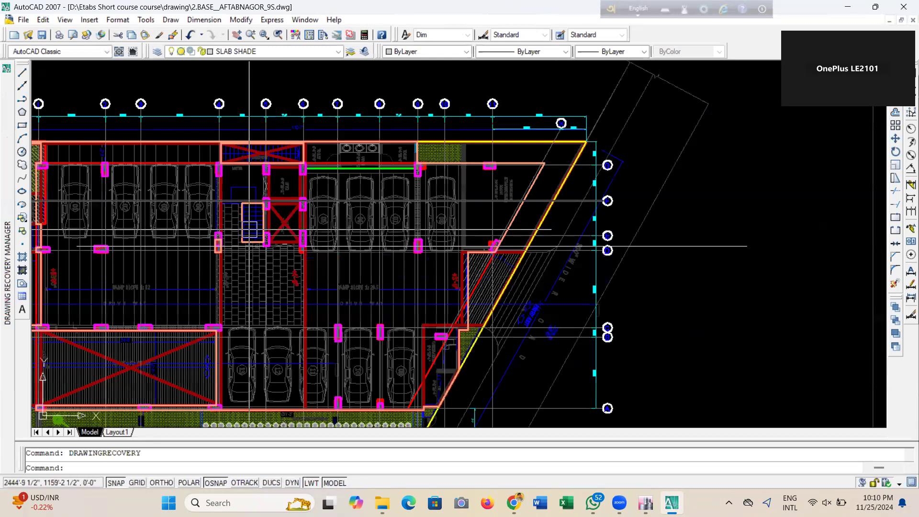
scroll(467, 272, "down", 6)
scroll(518, 223, "up", 5)
middle_click_drag(311, 303, 294, 184)
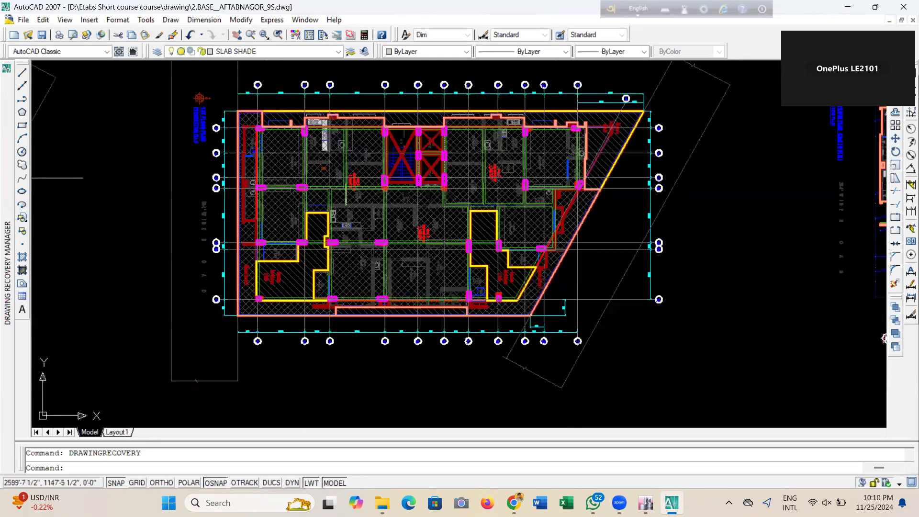
Examine the plan titled TYPICAL FLOOR BEAM LAYOUT & SLAB OUTLINE PLAN, including its beams, lift core and slab outline
scroll(671, 294, "down", 4)
middle_click_drag(671, 294, 150, 383)
scroll(296, 325, "up", 3)
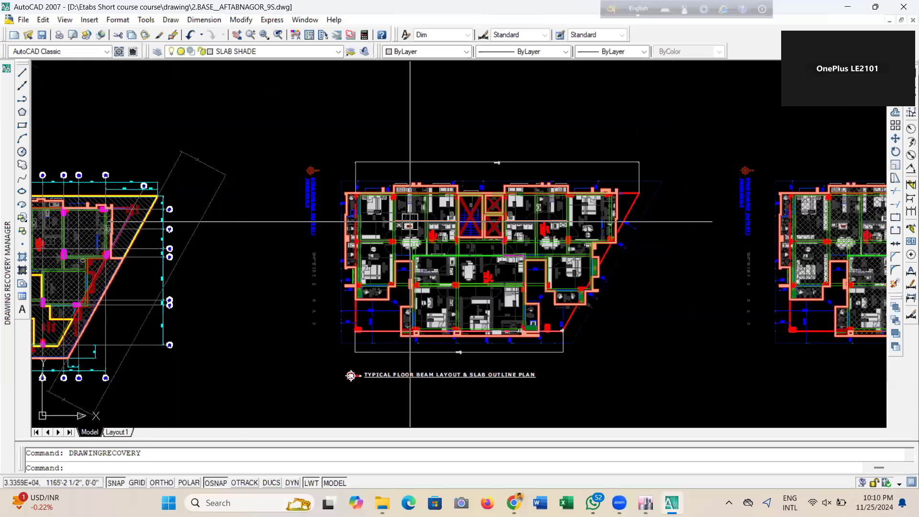
scroll(499, 201, "up", 3)
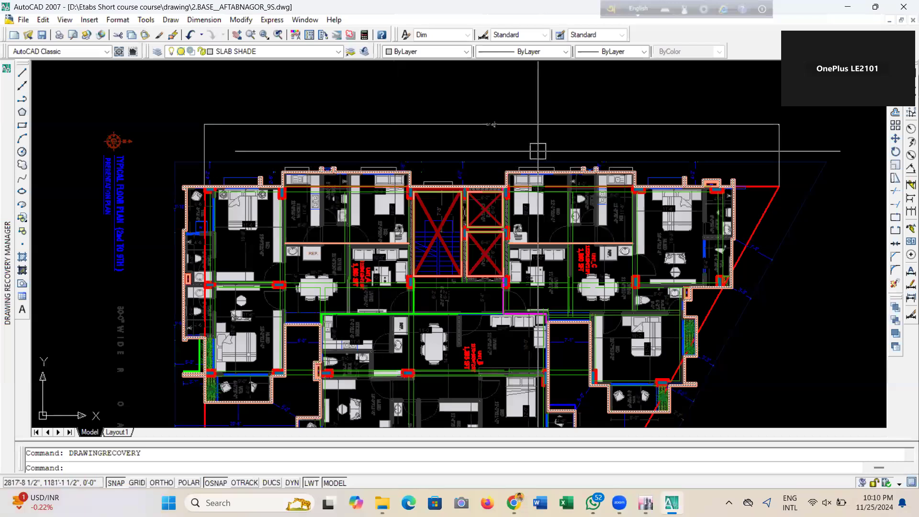
scroll(420, 318, "down", 2)
middle_click_drag(420, 318, 478, 256)
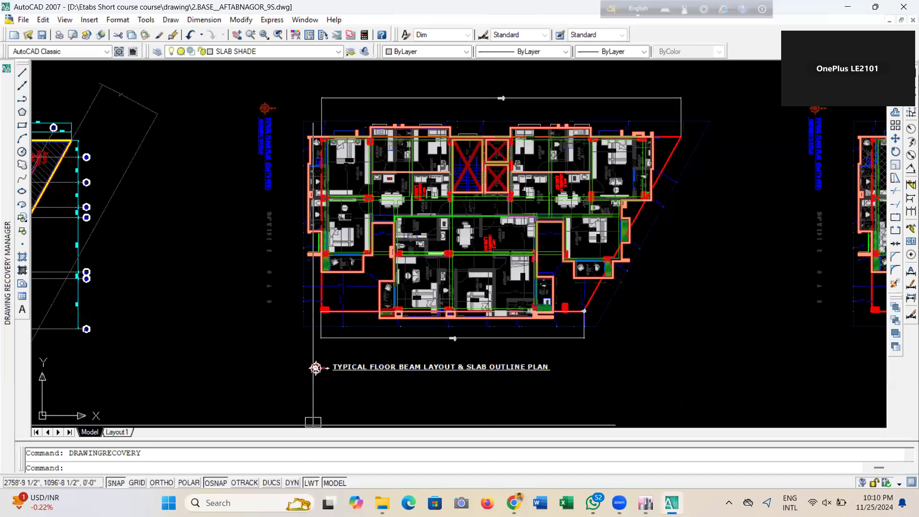
Switch back to ETABS and review the floor plans story by story from GF up to TOP
left_click(648, 472)
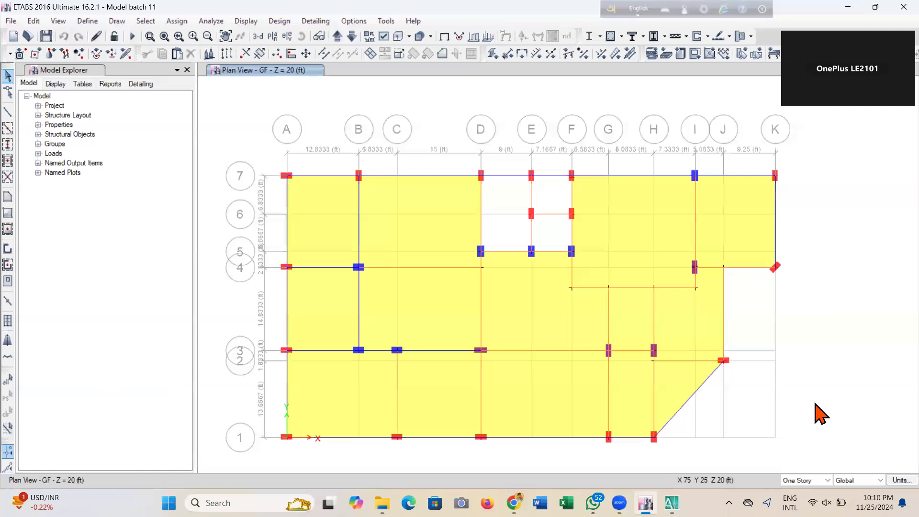
left_click(338, 37)
left_click(338, 37)
left_click(337, 36)
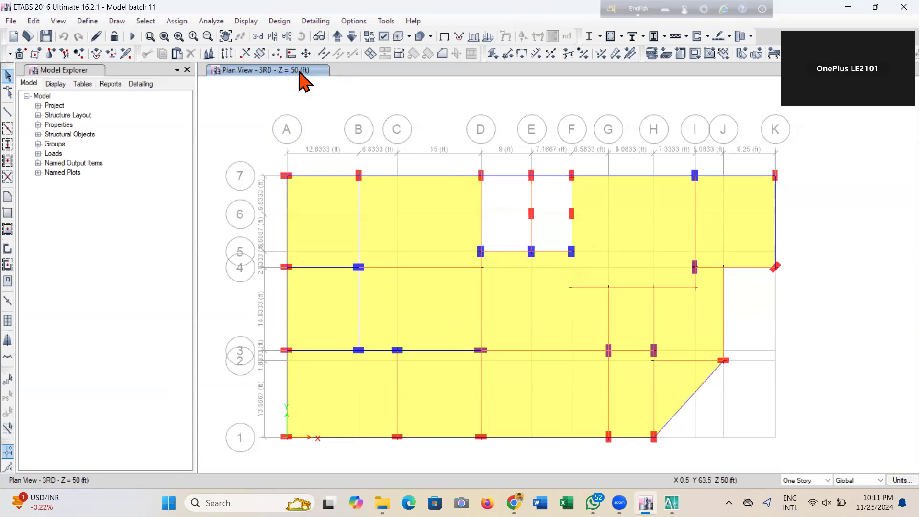
left_click(338, 36)
left_click(338, 36)
left_click(337, 37)
left_click(338, 37)
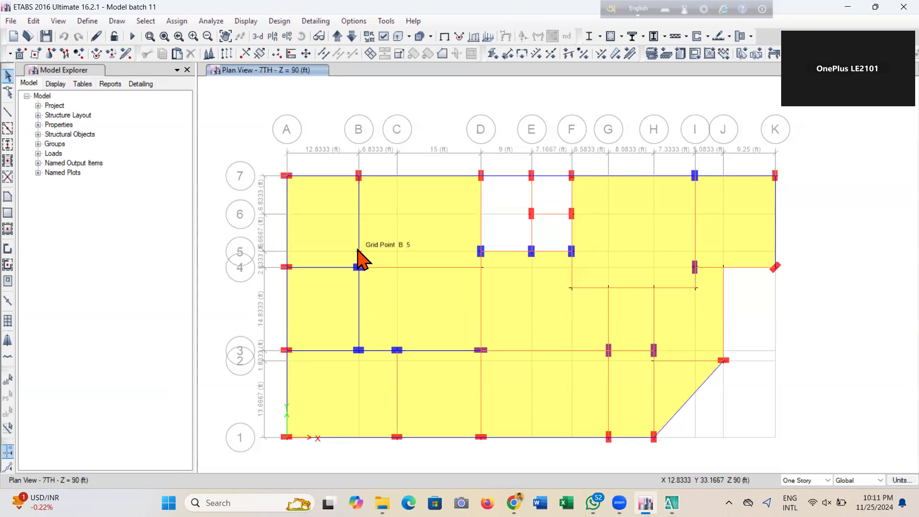
left_click(337, 38)
left_click(337, 38)
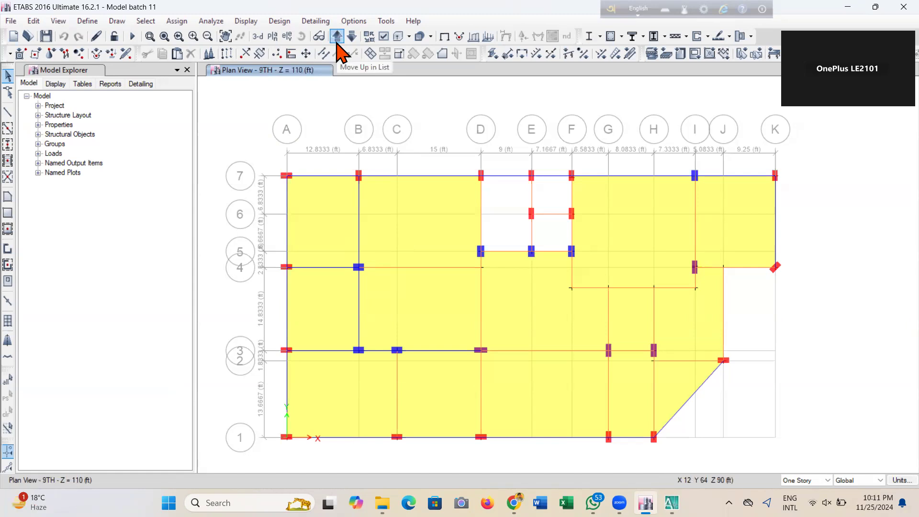
left_click(337, 37)
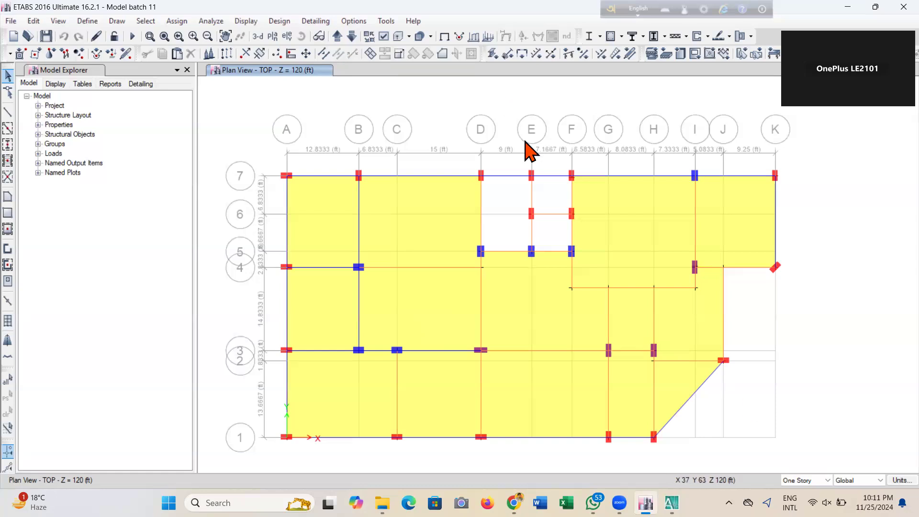
Review the Semi Basement and Base plan views and return to the 3-D view of the building
left_click(336, 37)
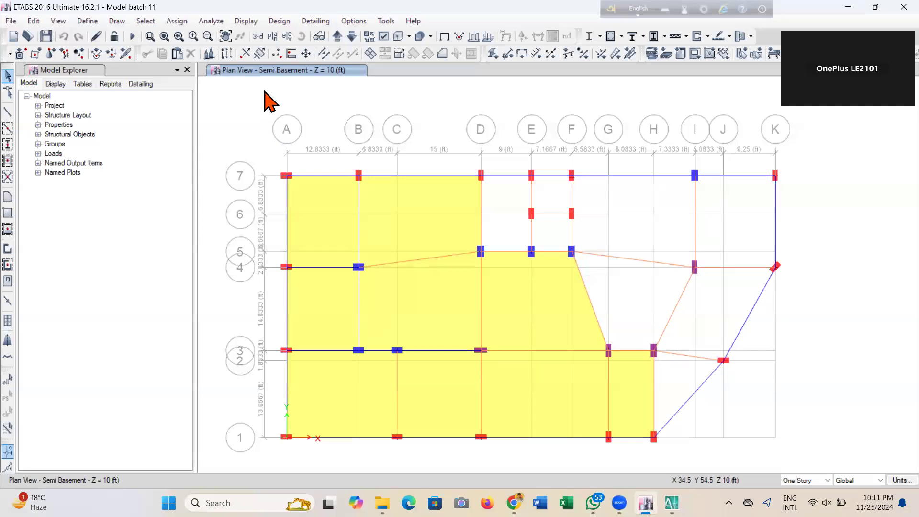
left_click(351, 39)
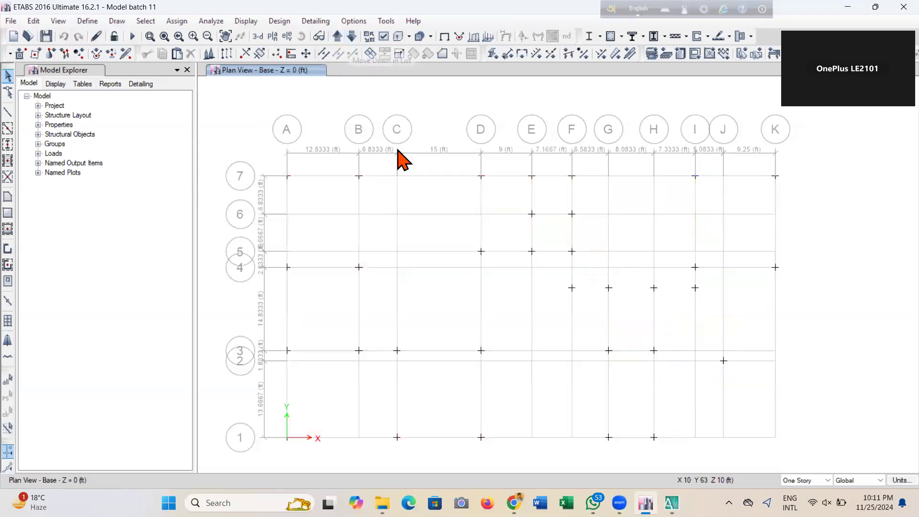
left_click(259, 37)
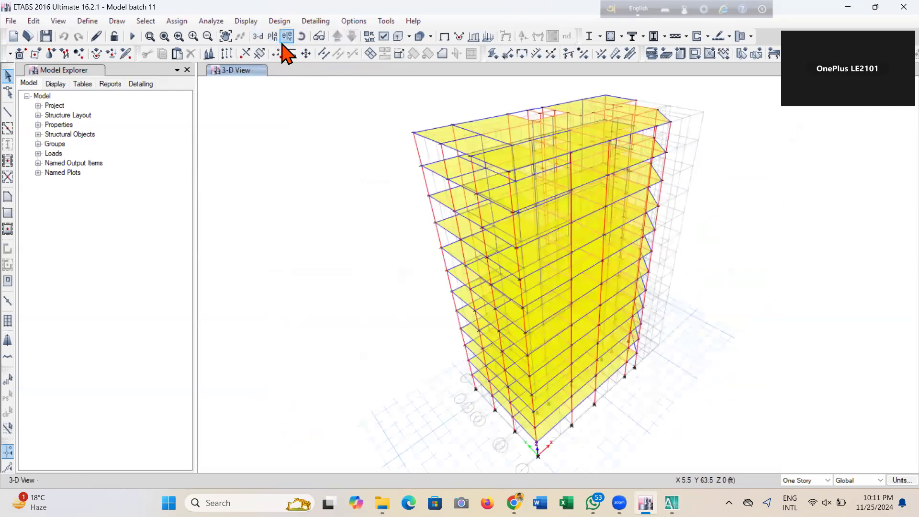
Display the elevation along grid line 1 and inspect the lowest stories down to the base supports
left_click(283, 41)
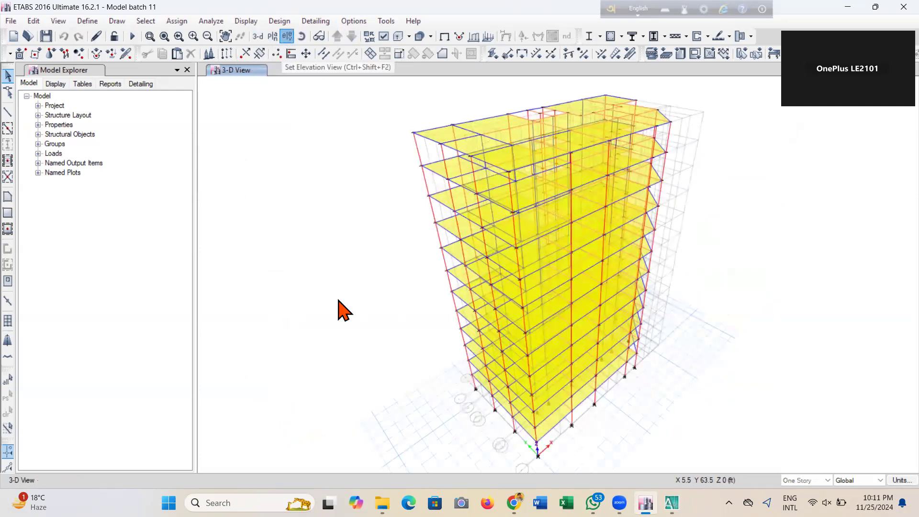
left_click(364, 266)
left_click(362, 274)
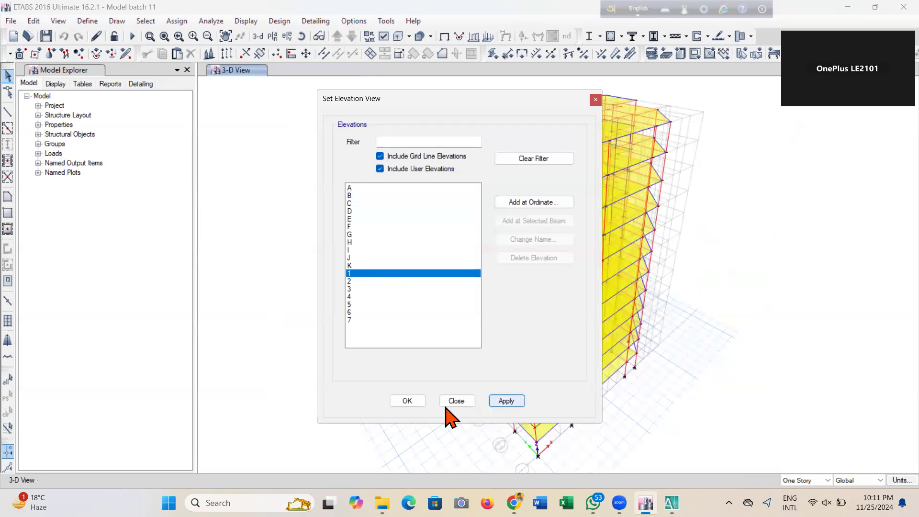
left_click(402, 403)
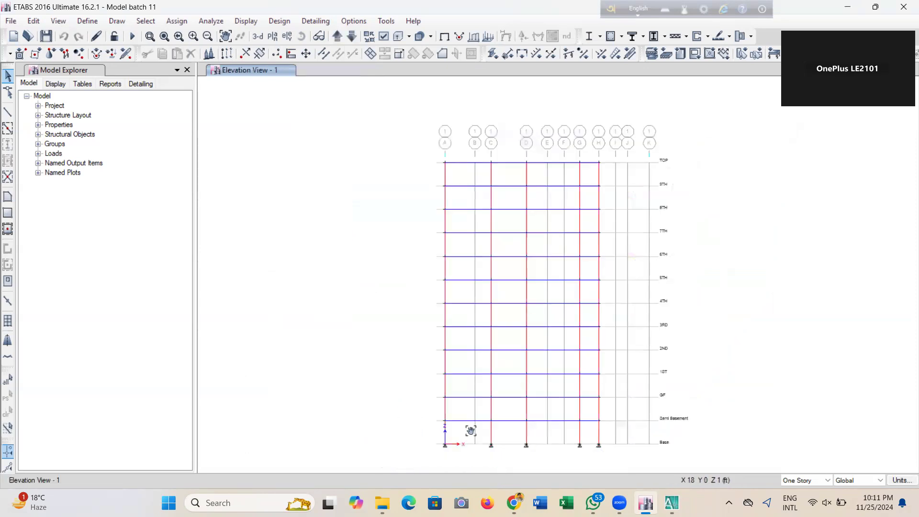
scroll(580, 417, "up", 3)
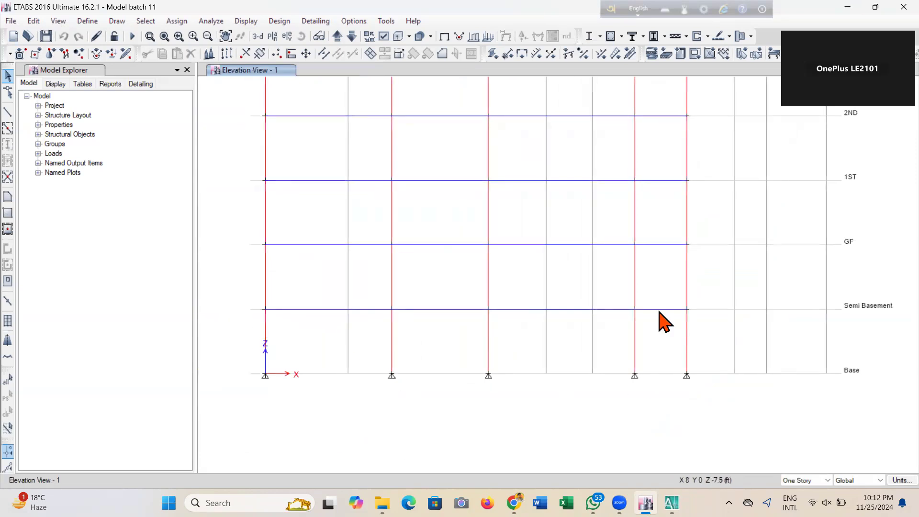
Switch to the AutoCAD drawing and locate the basement parking plan beside the gridded parking plan
mouse_move(672, 503)
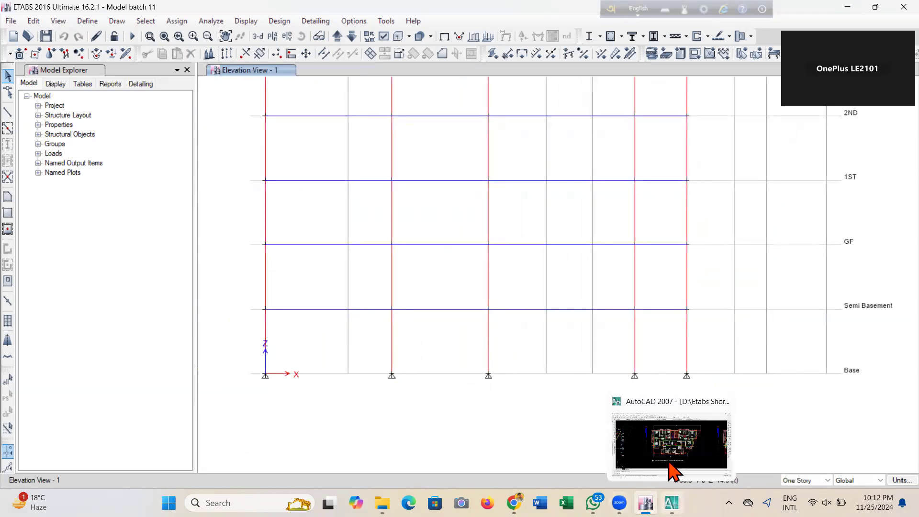
left_click(672, 472)
scroll(465, 282, "down", 3)
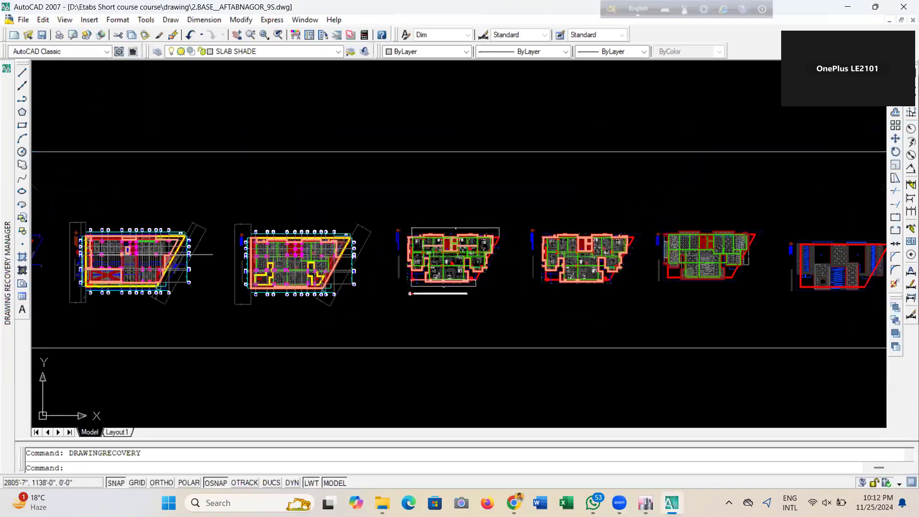
scroll(112, 236, "up", 2)
scroll(112, 236, "up", 4)
mouse_move(113, 236)
middle_mouse_down()
mouse_move(371, 242)
mouse_move(354, 212)
mouse_move(363, 190)
middle_mouse_up()
scroll(269, 199, "down", 2)
scroll(615, 243, "down", 3)
scroll(383, 246, "up", 5)
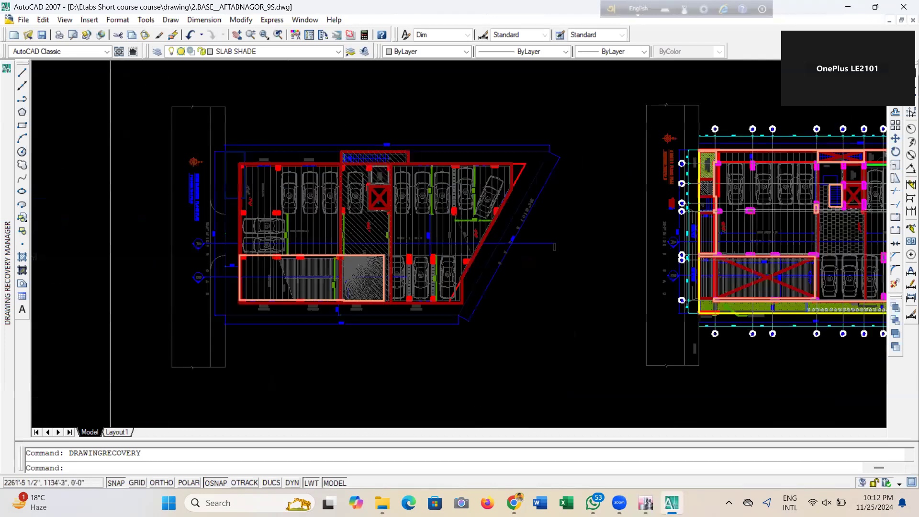
scroll(176, 168, "up", 2)
scroll(182, 257, "up", 2)
scroll(289, 311, "down", 5)
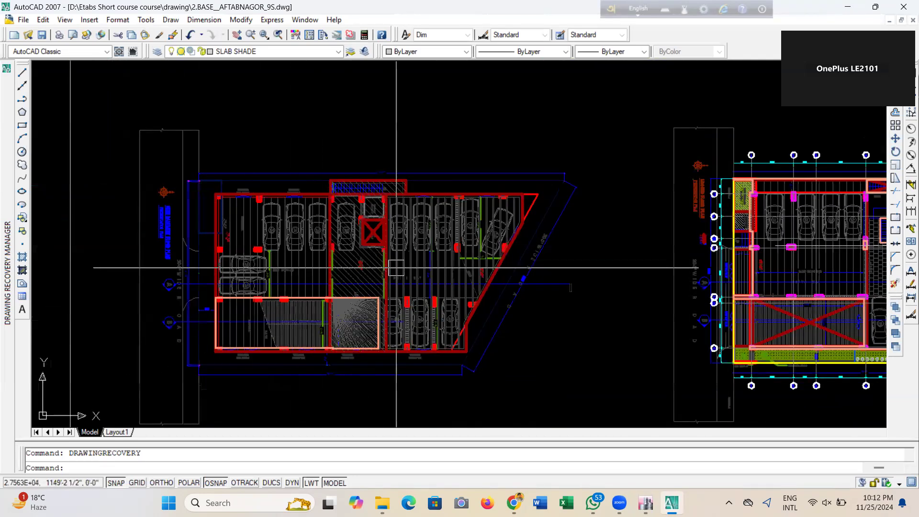
Examine the basement parking plan's perimeter walls, columns, ramp area and slanted boundary
scroll(366, 241, "up", 2)
scroll(205, 174, "up", 8)
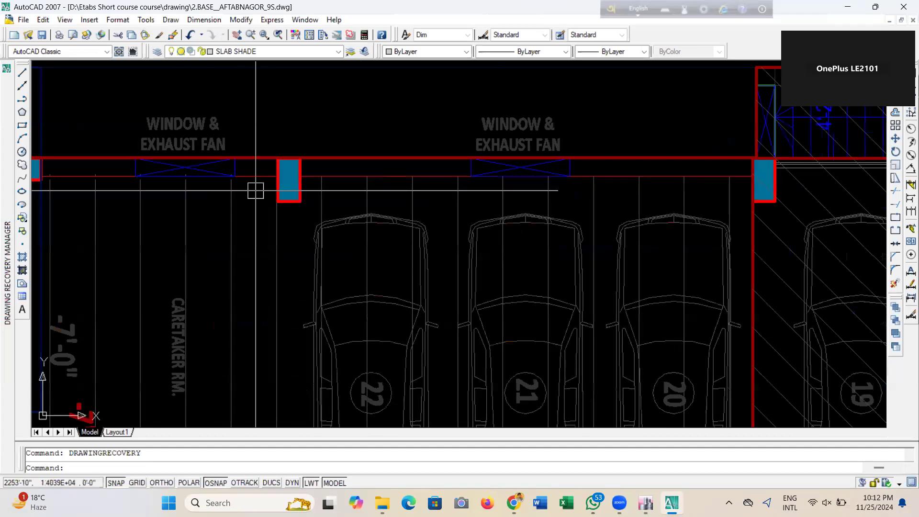
scroll(381, 165, "down", 8)
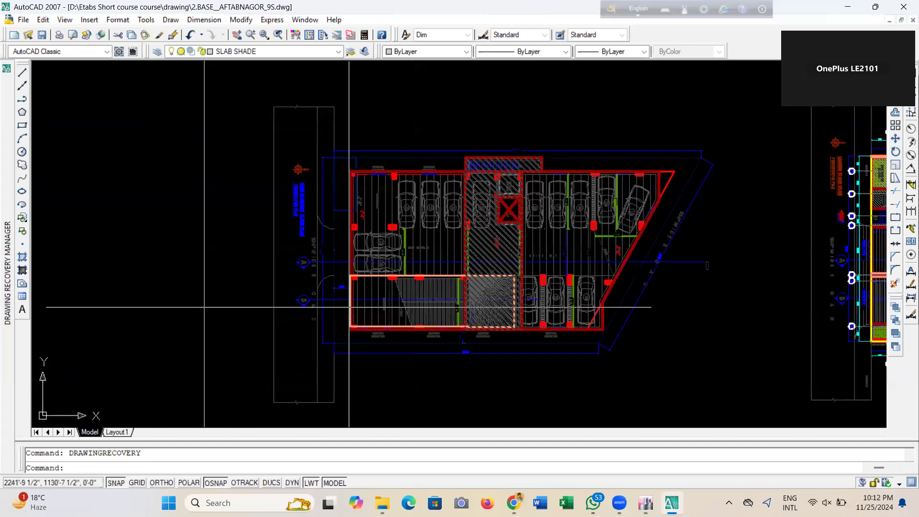
left_click(344, 303)
scroll(344, 304, "up", 2)
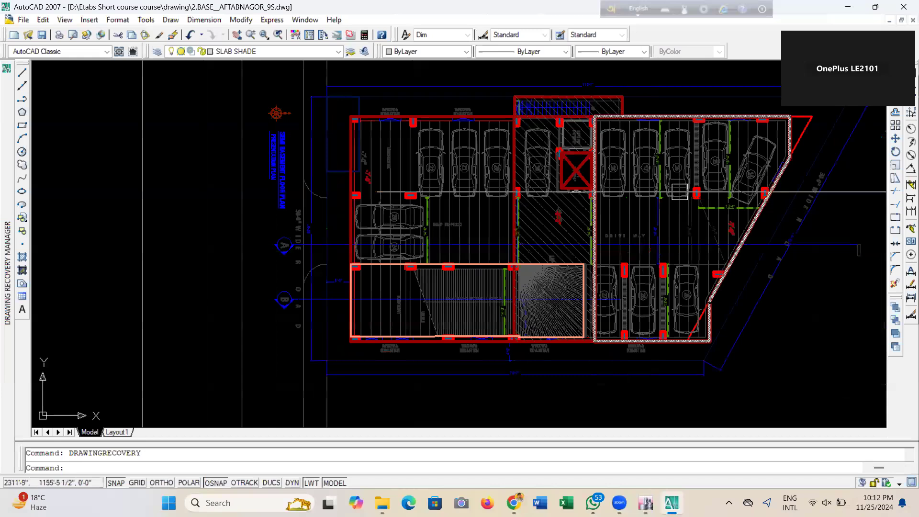
middle_click_drag(463, 242, 201, 239)
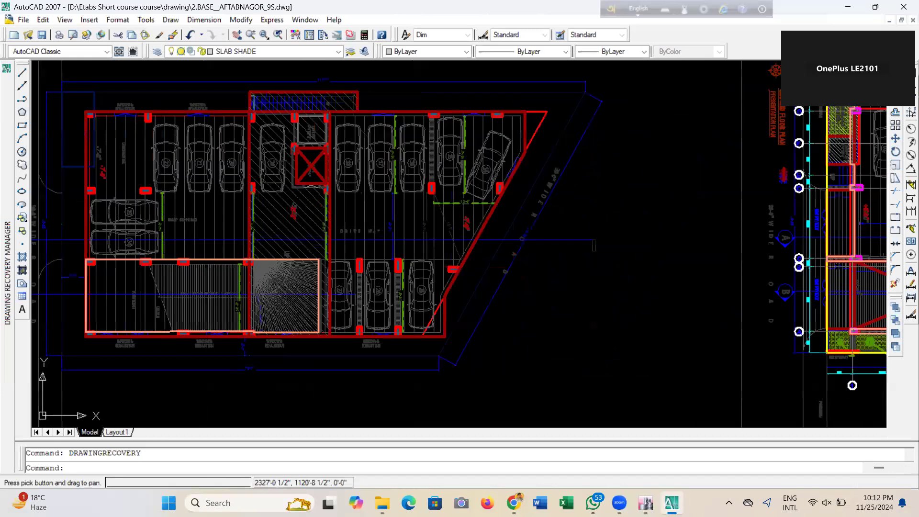
Examine the ground floor plan's crossed-out ramp opening, surrounding columns and overall parking layout
scroll(315, 278, "down", 3)
middle_click_drag(525, 294, 241, 291)
scroll(489, 364, "up", 4)
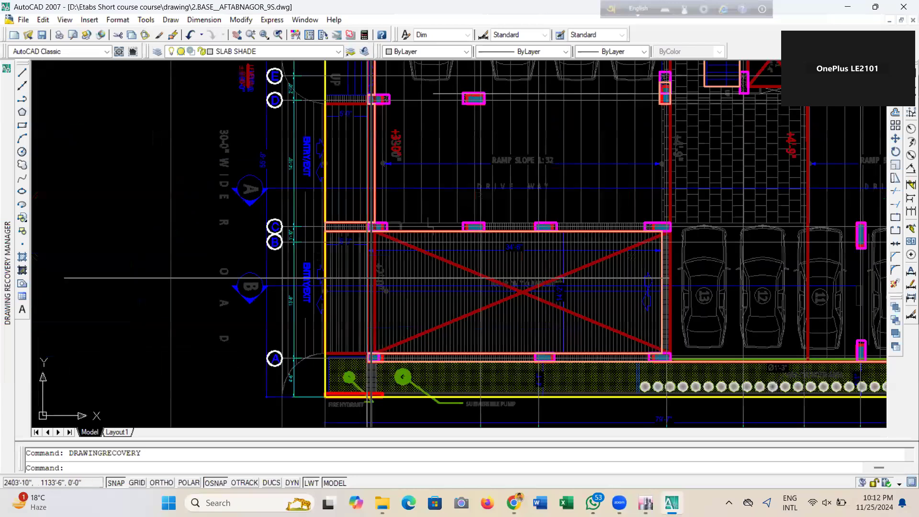
scroll(369, 278, "down", 2)
scroll(185, 258, "down", 2)
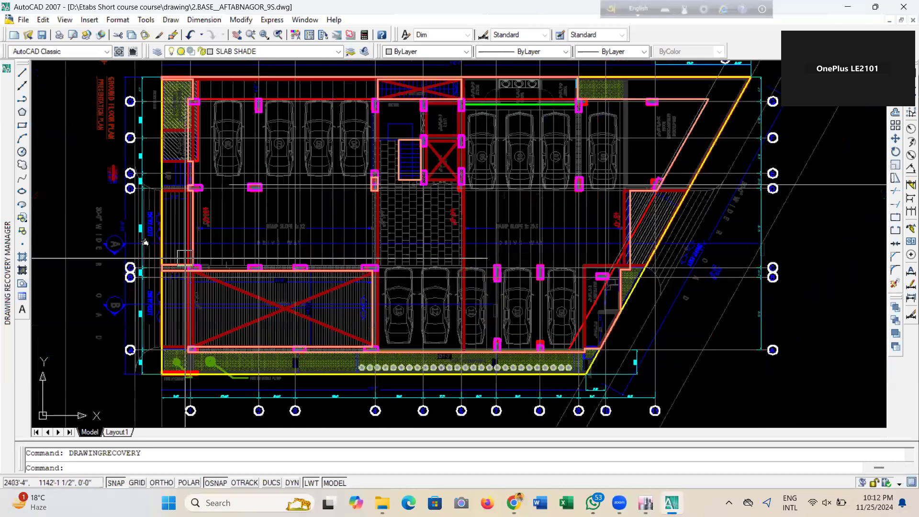
scroll(206, 244, "down", 5)
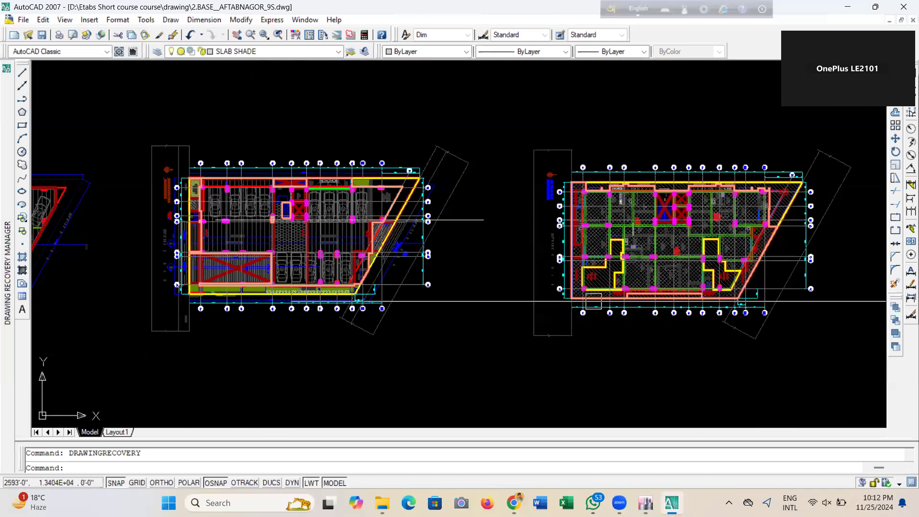
Examine the 1st floor plan along grid line A, comparing the floor-level slab with the beam-bottom slab areas
middle_click_drag(593, 301, 289, 298)
scroll(313, 297, "up", 5)
scroll(315, 252, "up", 4)
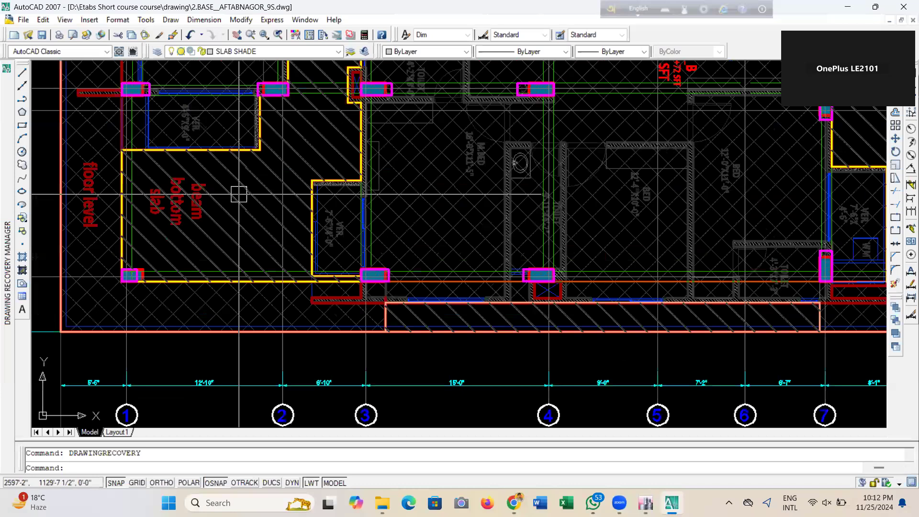
scroll(244, 255, "down", 2)
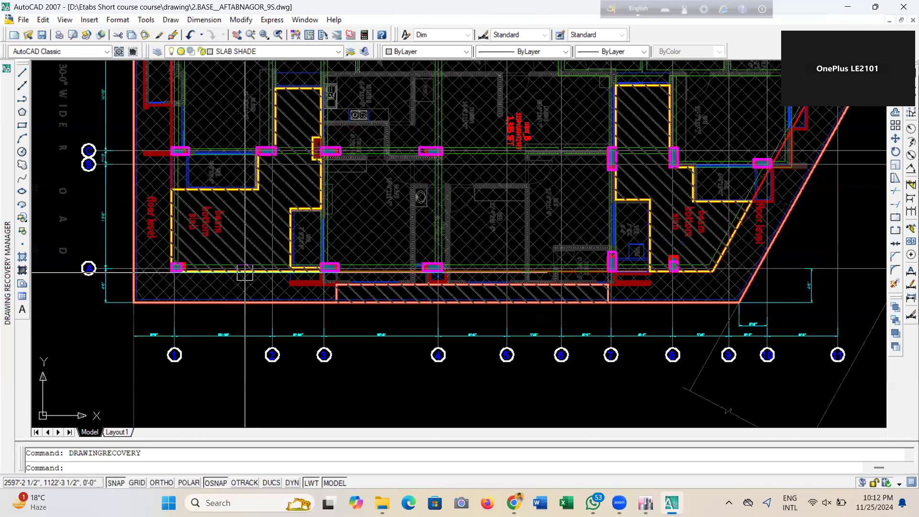
middle_click_drag(244, 272, 262, 304)
scroll(305, 144, "down", 1)
scroll(306, 143, "down", 4)
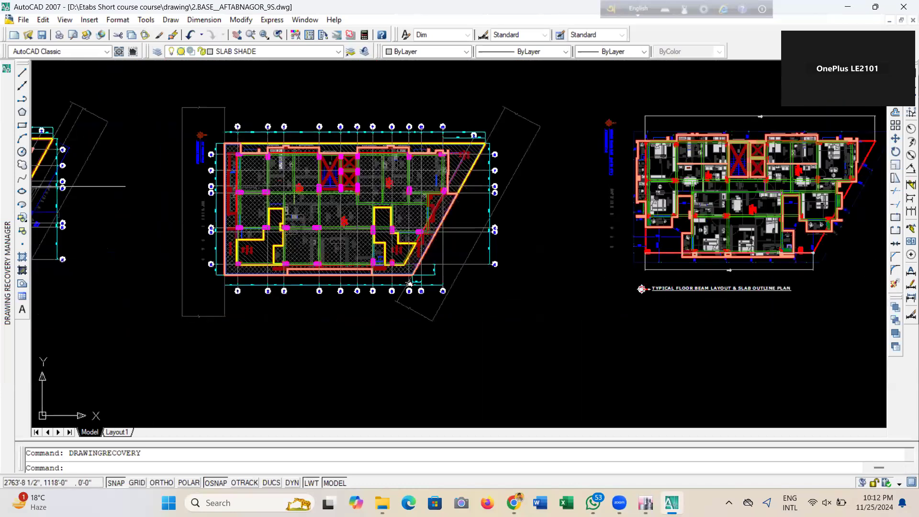
Review the typical floor beam layout, the hatched typical floor plan and the roof plan in sequence
middle_click_drag(306, 144, 144, 144)
scroll(422, 262, "up", 8)
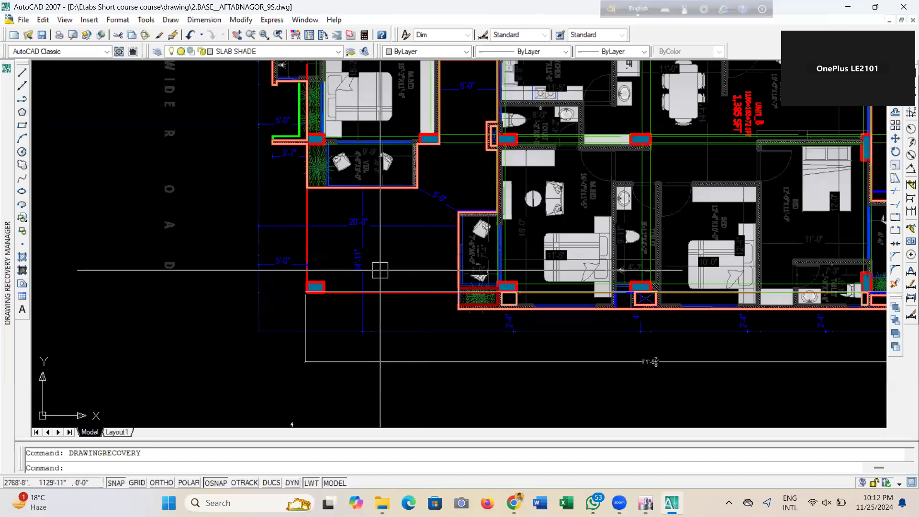
scroll(378, 270, "down", 6)
mouse_move(550, 306)
middle_mouse_down()
mouse_move(368, 286)
mouse_move(143, 305)
middle_mouse_up()
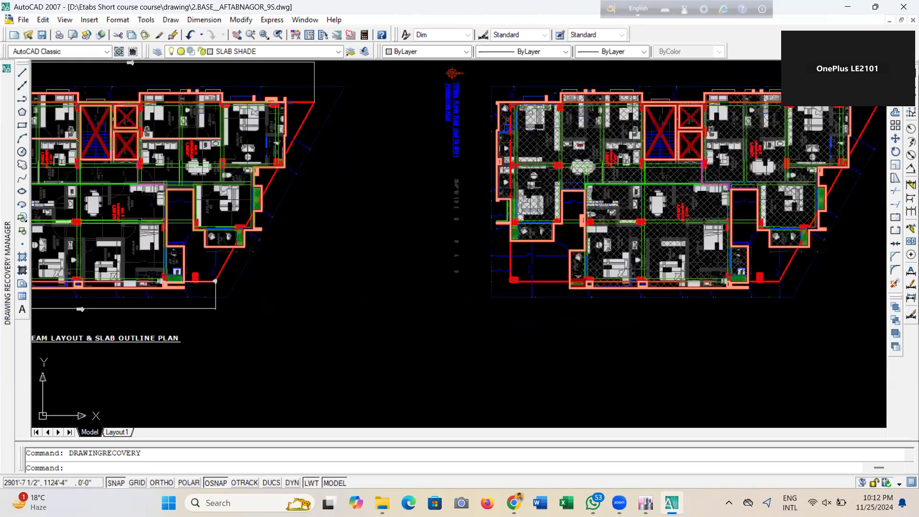
middle_click_drag(478, 293, 347, 296)
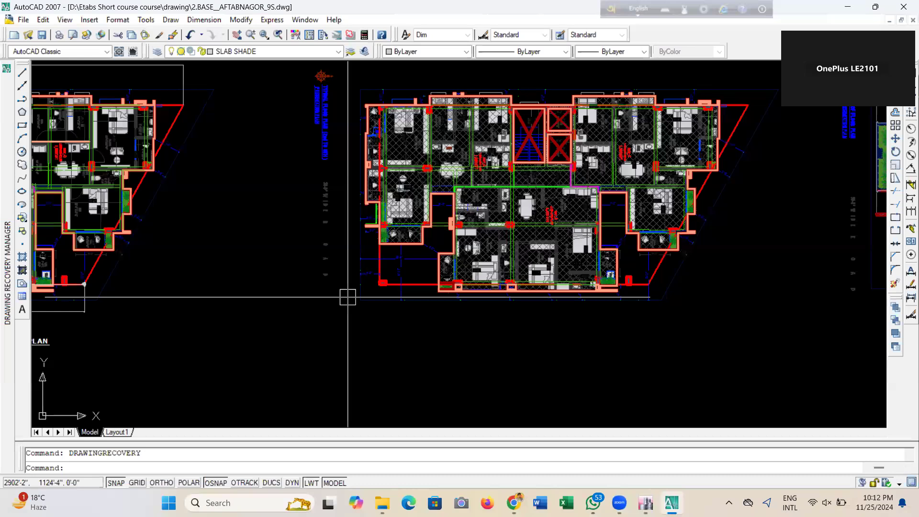
scroll(366, 278, "down", 2)
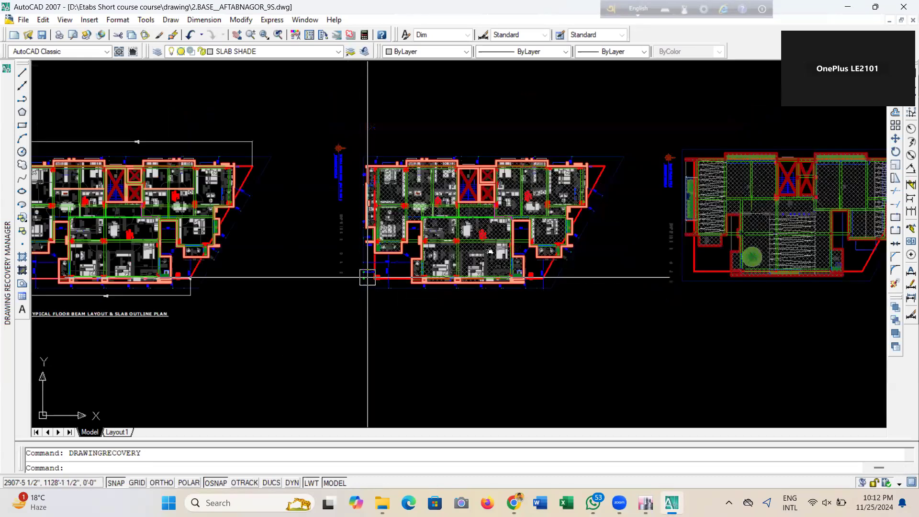
middle_click_drag(490, 251, 440, 241)
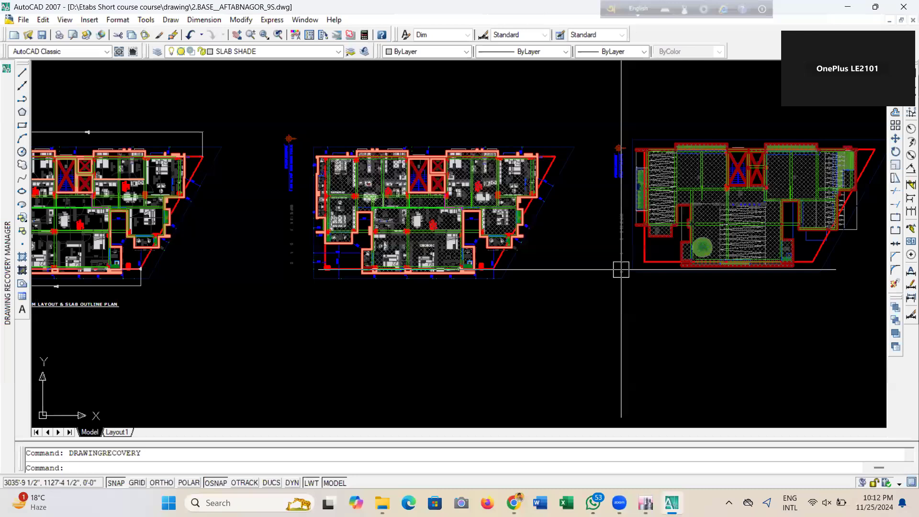
middle_click_drag(620, 269, 489, 249)
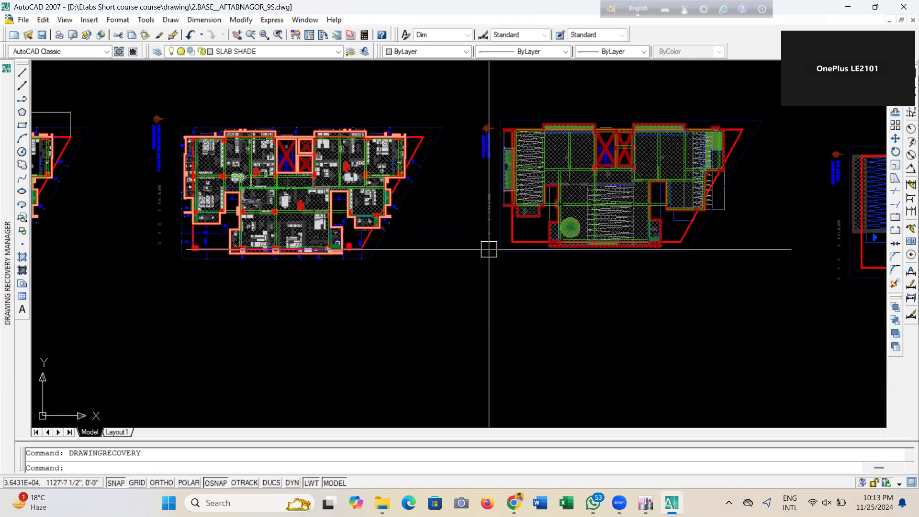
scroll(251, 170, "up", 2)
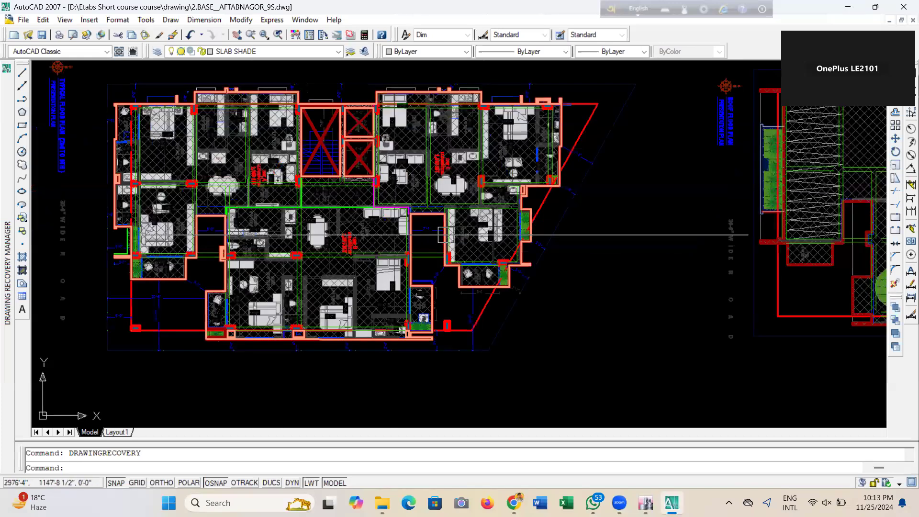
scroll(476, 189, "down", 4)
middle_click_drag(435, 281, 481, 301)
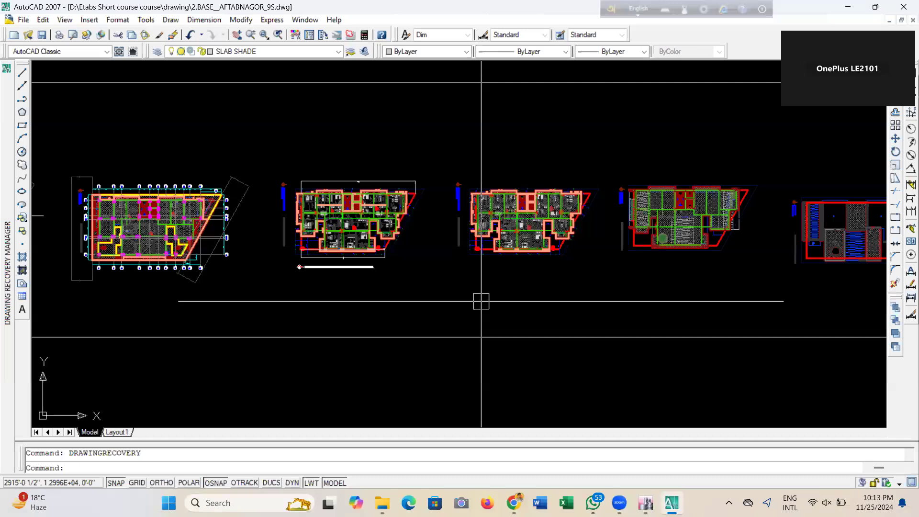
Inspect the 1st floor plan's beam-bottom slab area and floor-level strip beside the slanted boundary
scroll(129, 239, "up", 5)
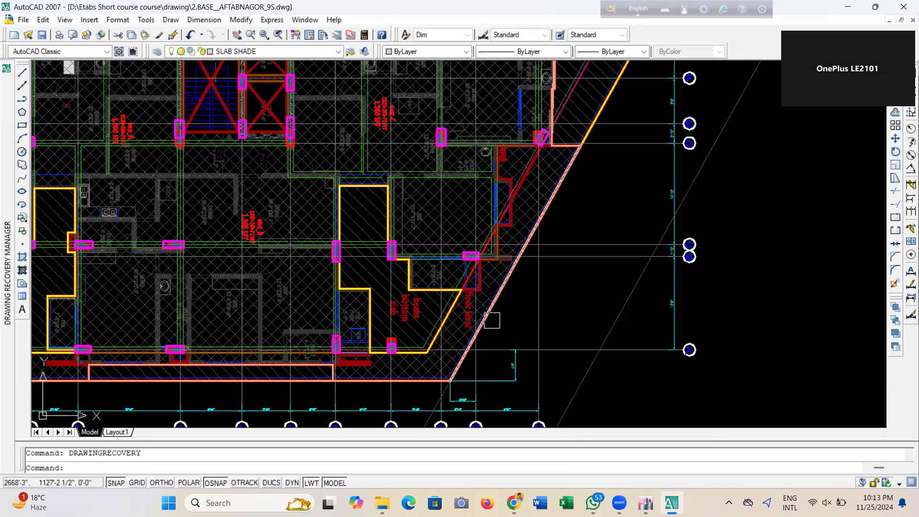
scroll(386, 295, "up", 4)
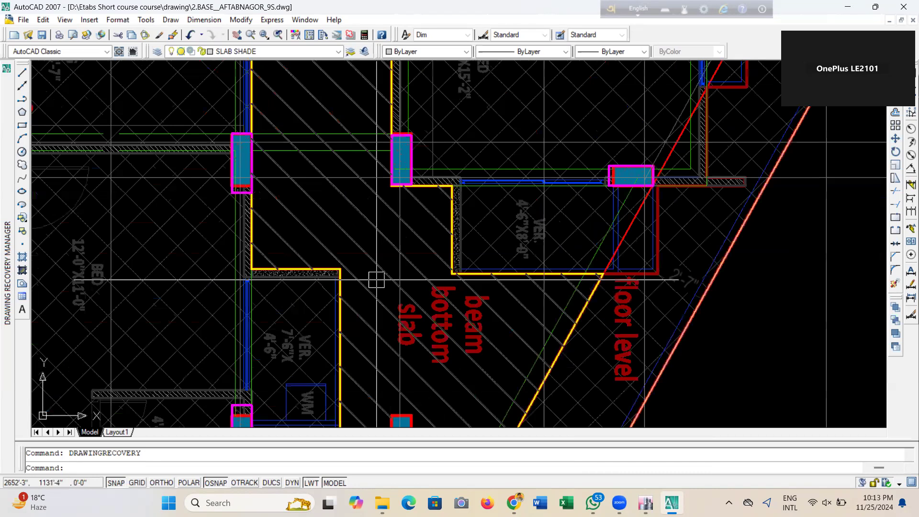
scroll(377, 279, "up", 1)
scroll(199, 250, "down", 5)
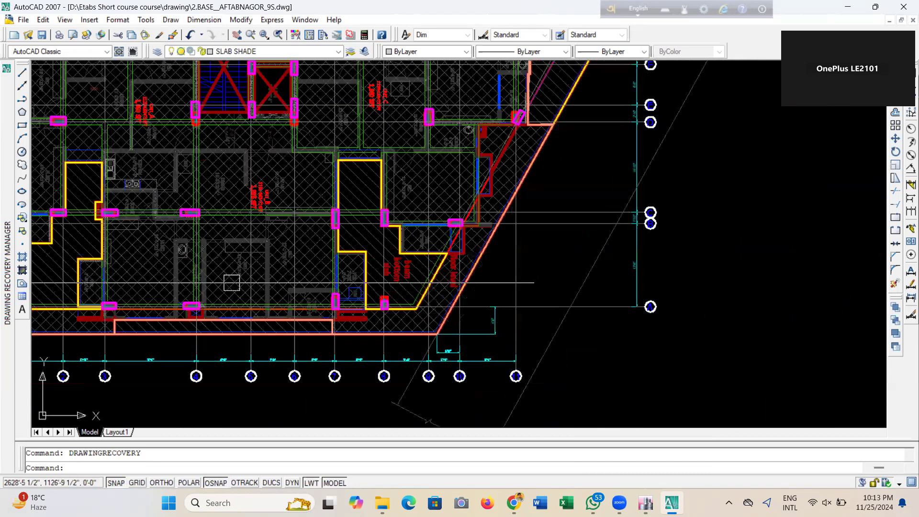
middle_click_drag(232, 283, 495, 321)
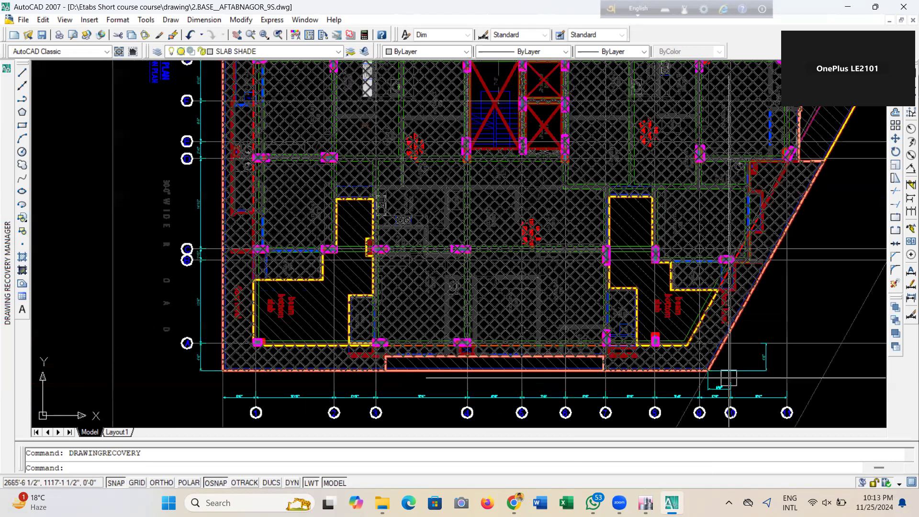
Inspect the 1st floor plan's beam-bottom slab area between grid lines 1 and 3 and its surrounding beams and columns
scroll(265, 395, "up", 1)
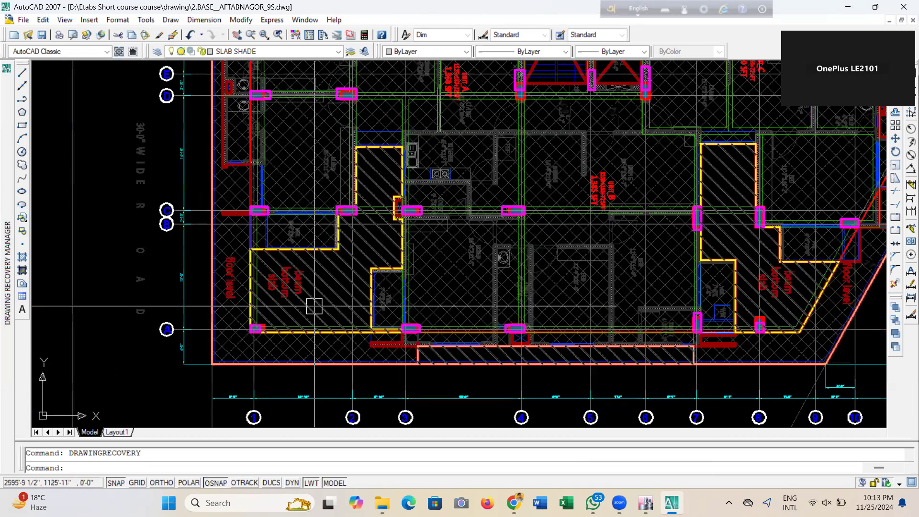
scroll(314, 306, "up", 5)
scroll(408, 231, "down", 5)
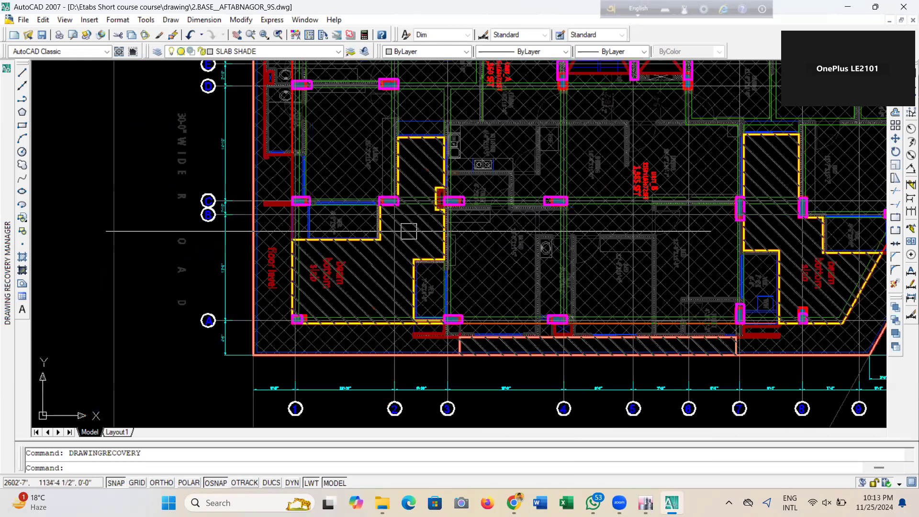
scroll(329, 261, "down", 4)
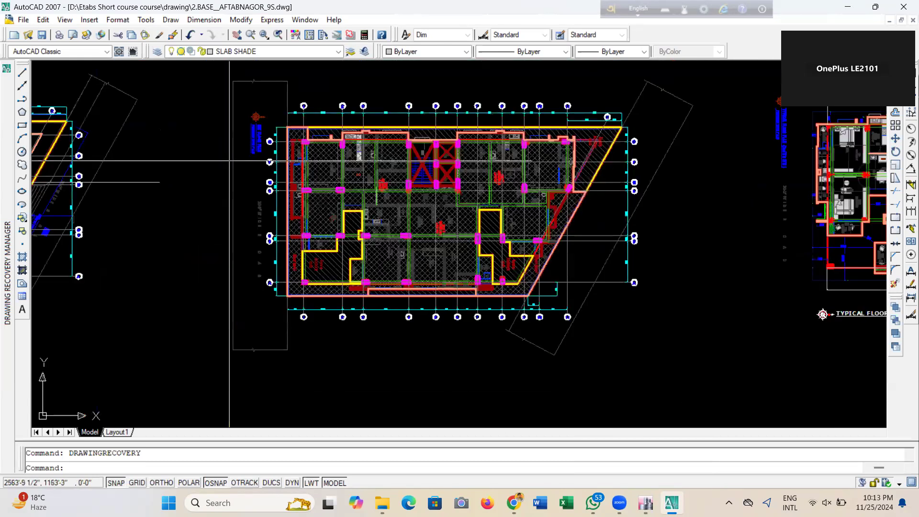
scroll(274, 149, "up", 4)
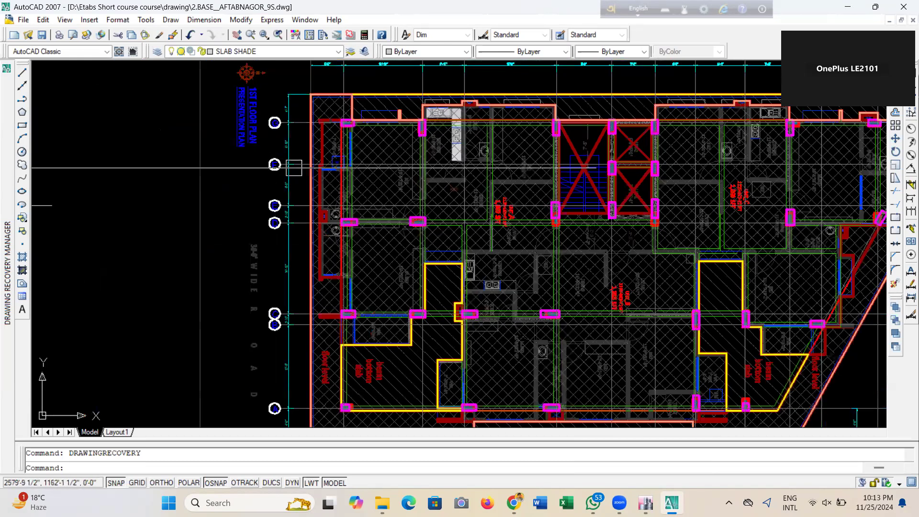
scroll(294, 168, "down", 2)
scroll(393, 252, "up", 1)
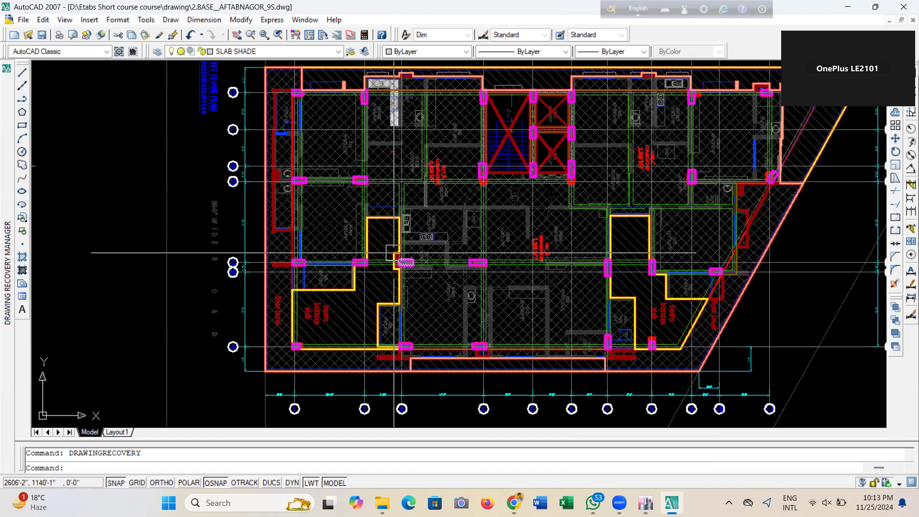
scroll(346, 307, "up", 3)
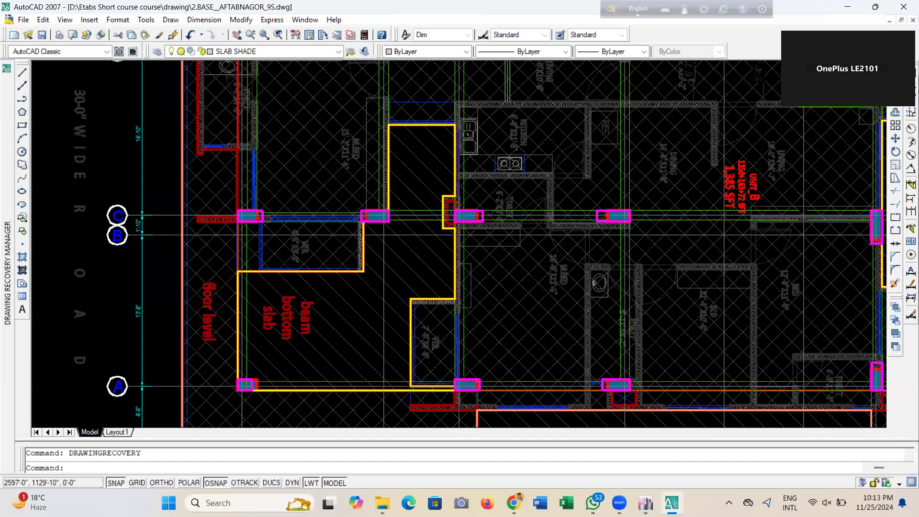
scroll(290, 323, "down", 4)
Examine the typical floor beam layout for the 2nd to 9th floors, focusing on the open corner bays beside the verandas
middle_click_drag(581, 338, 404, 333)
scroll(615, 204, "up", 2)
scroll(383, 215, "up", 1)
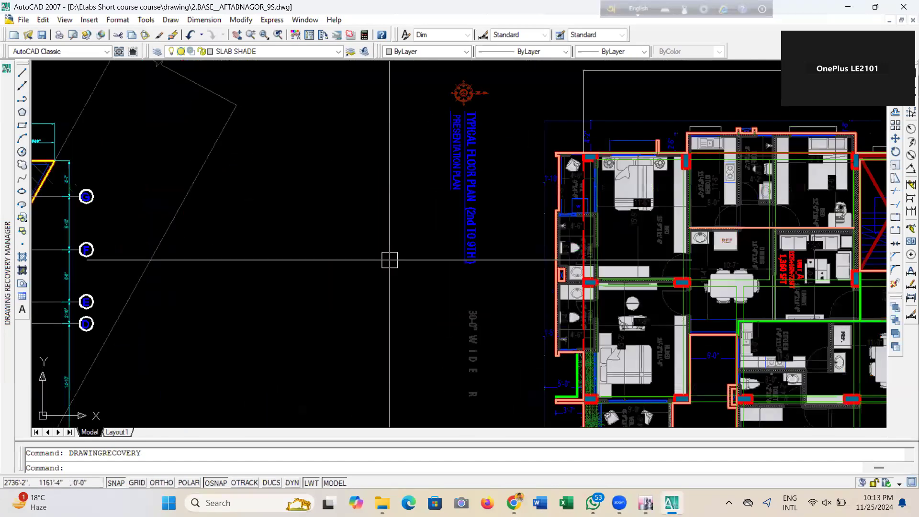
scroll(383, 255, "down", 2)
scroll(547, 343, "up", 2)
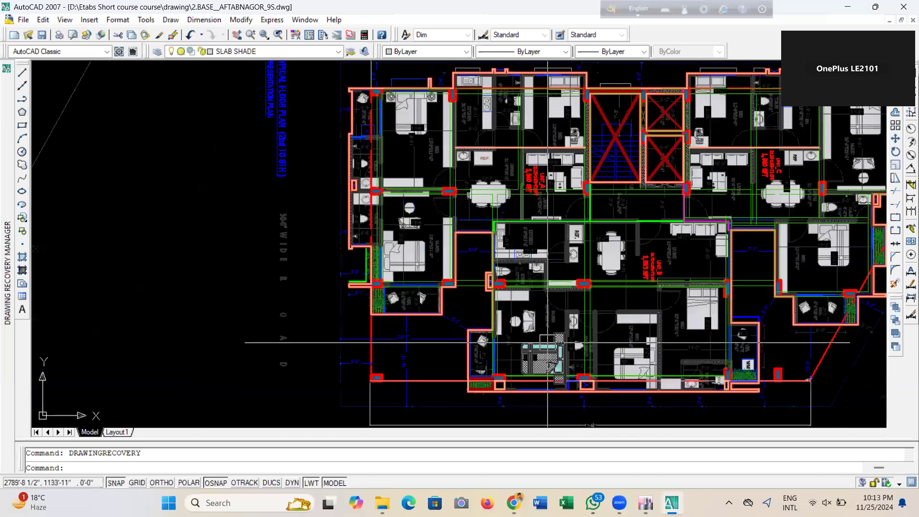
scroll(410, 246, "up", 2)
scroll(492, 150, "down", 1)
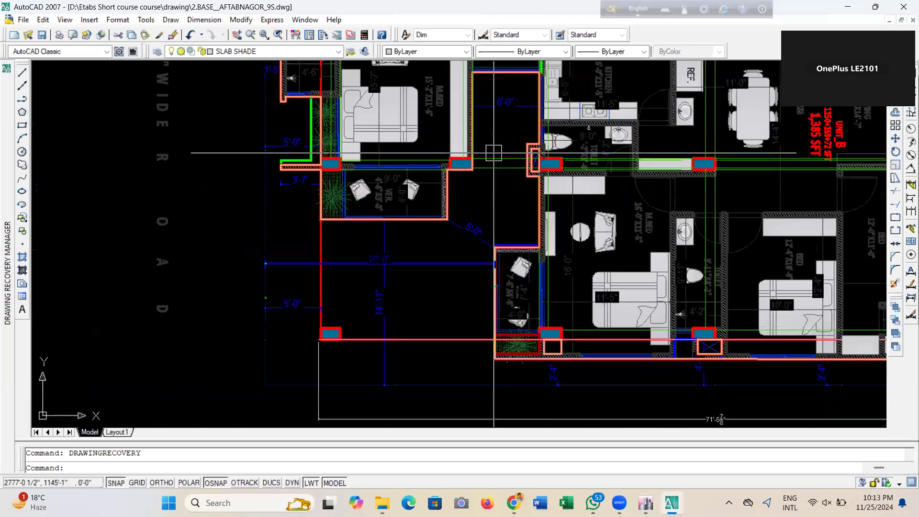
scroll(364, 287, "down", 2)
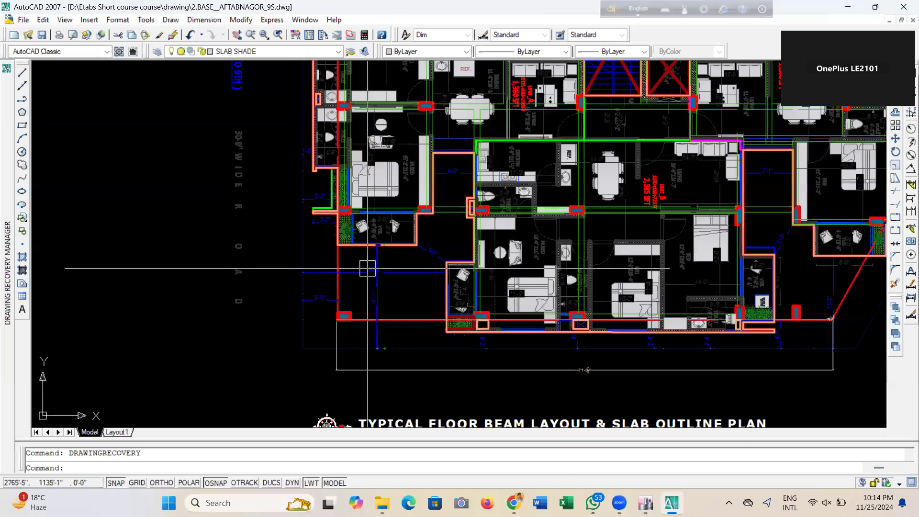
scroll(366, 271, "down", 2)
scroll(351, 238, "up", 3)
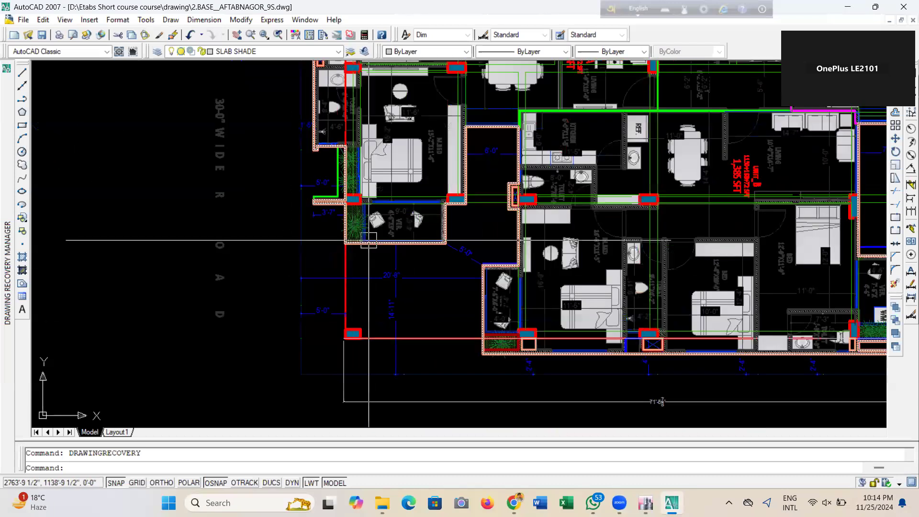
scroll(357, 257, "down", 4)
scroll(553, 268, "up", 3)
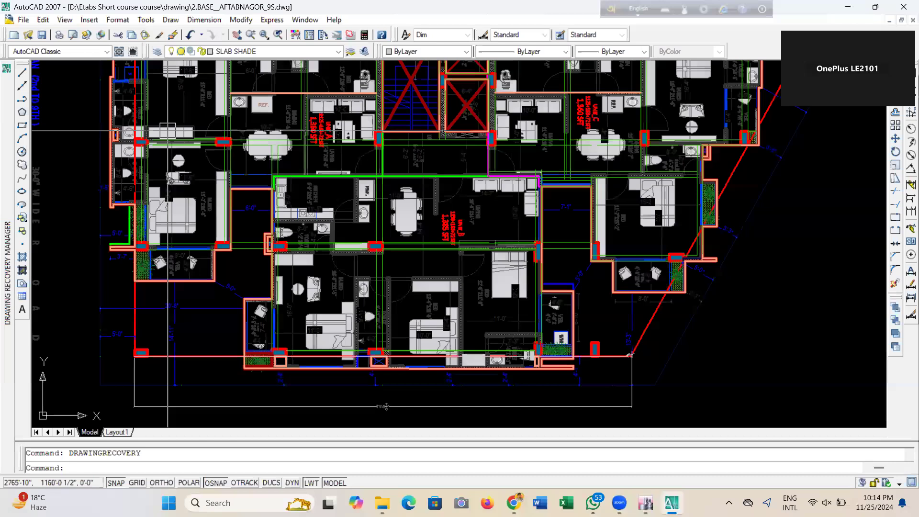
scroll(678, 271, "down", 4)
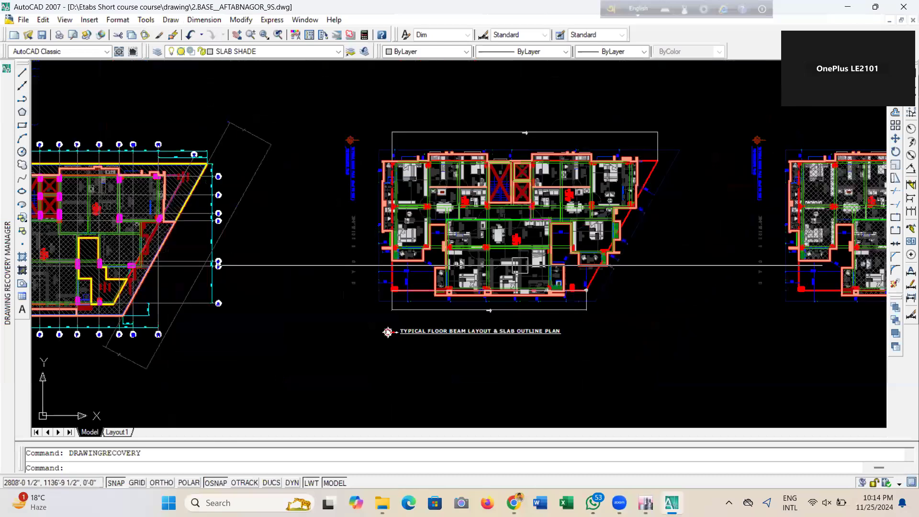
Compare the hatched typical floor plan with the roof plan and inspect its slab extent around Unit B
scroll(678, 271, "up", 5)
scroll(678, 271, "down", 3)
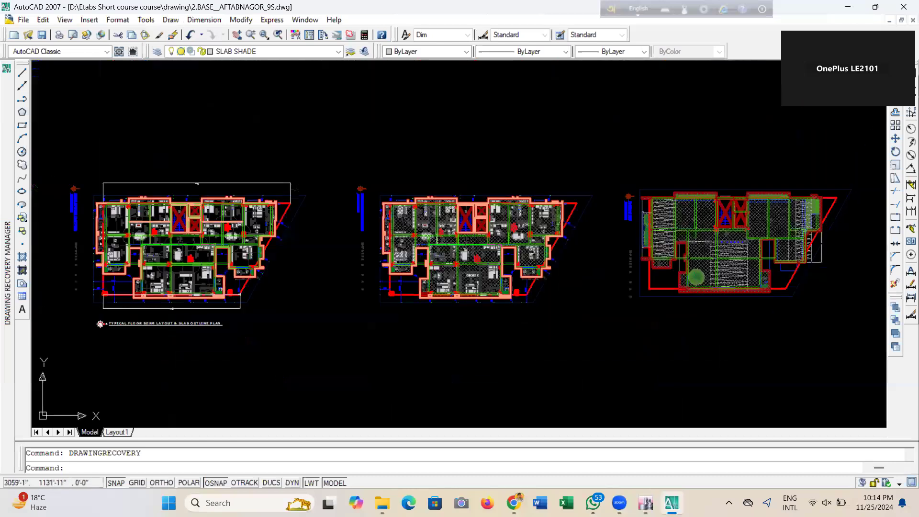
scroll(447, 383, "up", 4)
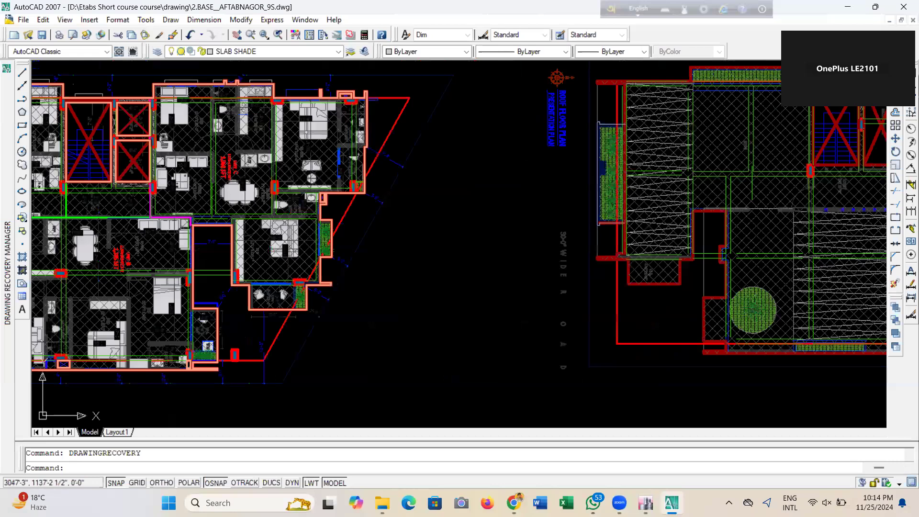
scroll(668, 280, "down", 3)
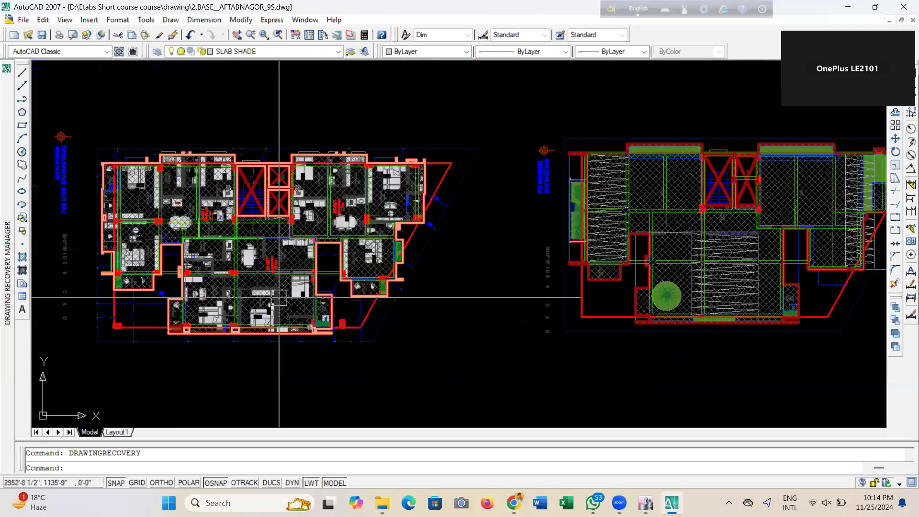
middle_click_drag(281, 302, 377, 313)
scroll(376, 313, "up", 4)
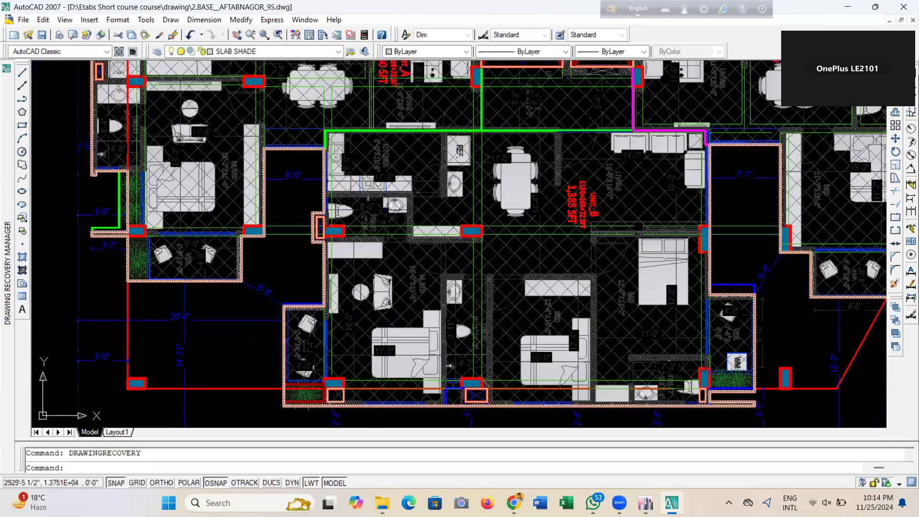
Compare the hatched typical floor plan's corner bays with the typical floor beam layout and slab outline plan
scroll(237, 242, "down", 4)
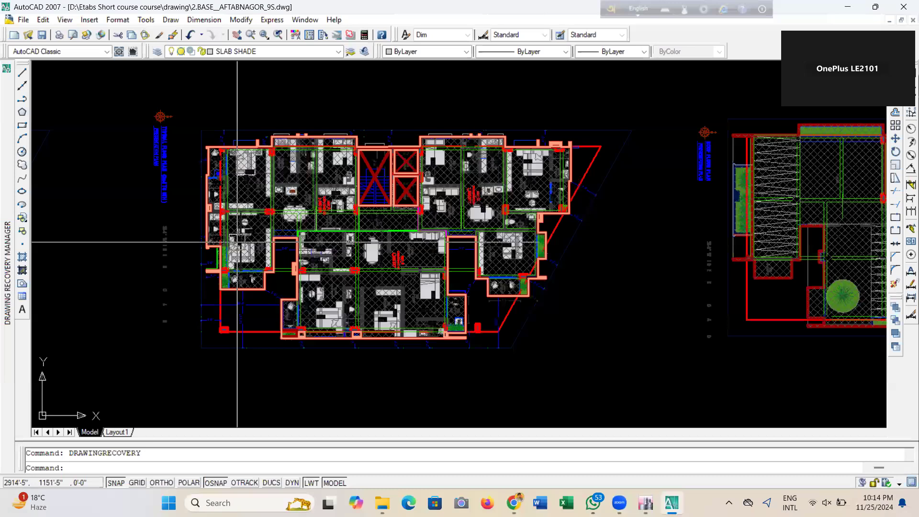
scroll(267, 179, "up", 3)
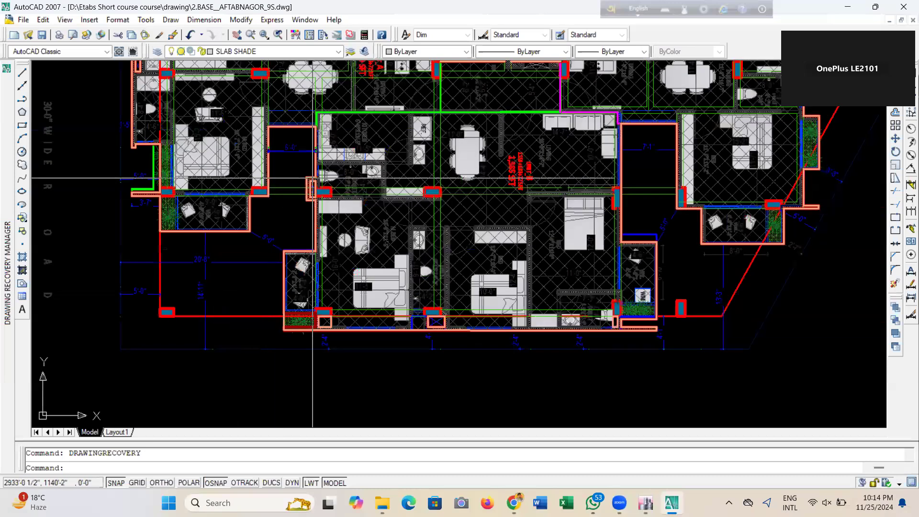
scroll(580, 170, "down", 5)
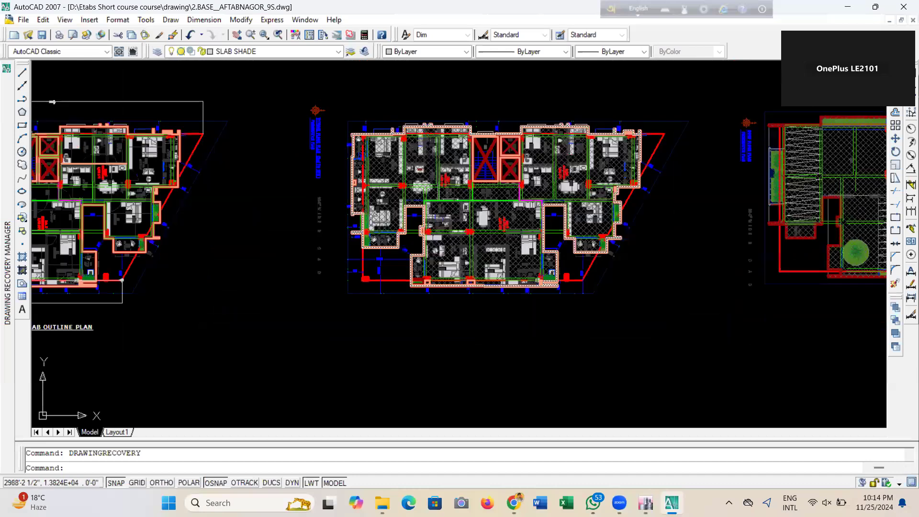
middle_click_drag(412, 343, 723, 360)
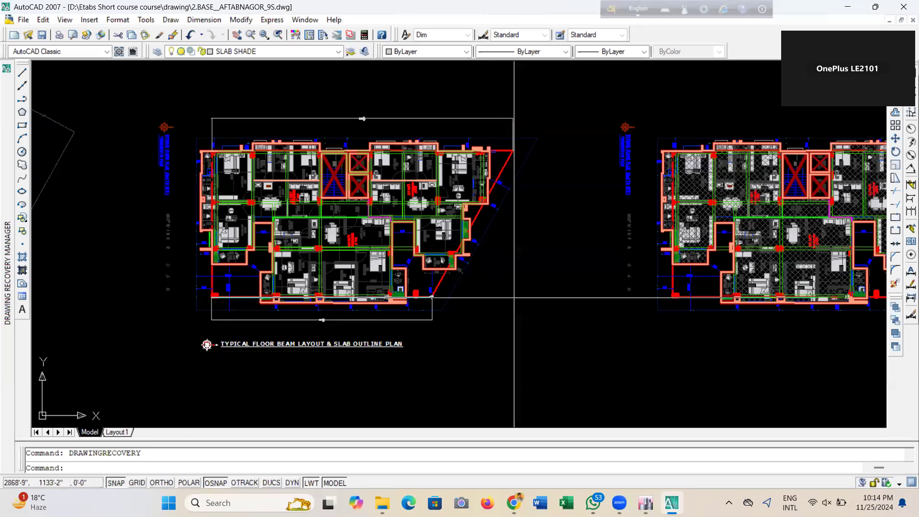
scroll(248, 329, "up", 3)
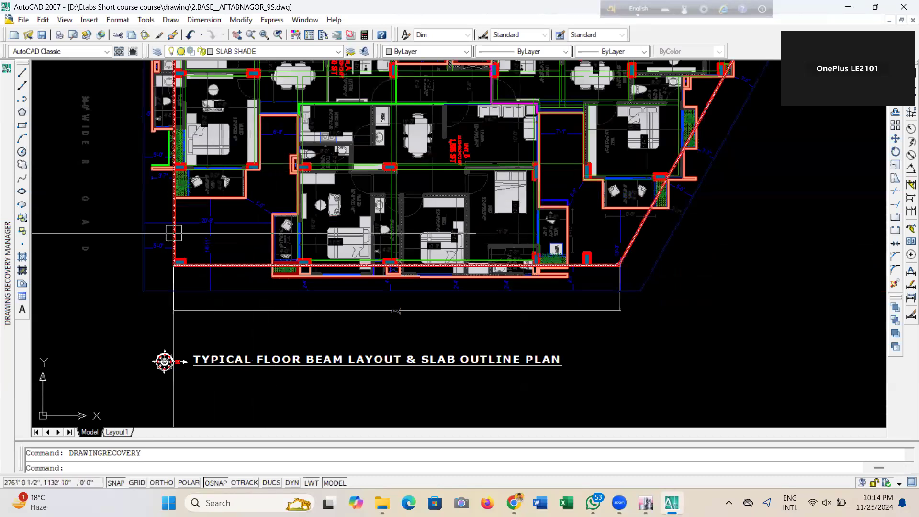
Switch to ETABS and display the plan view of the 1ST story with its full slab and beam layout
mouse_move(645, 502)
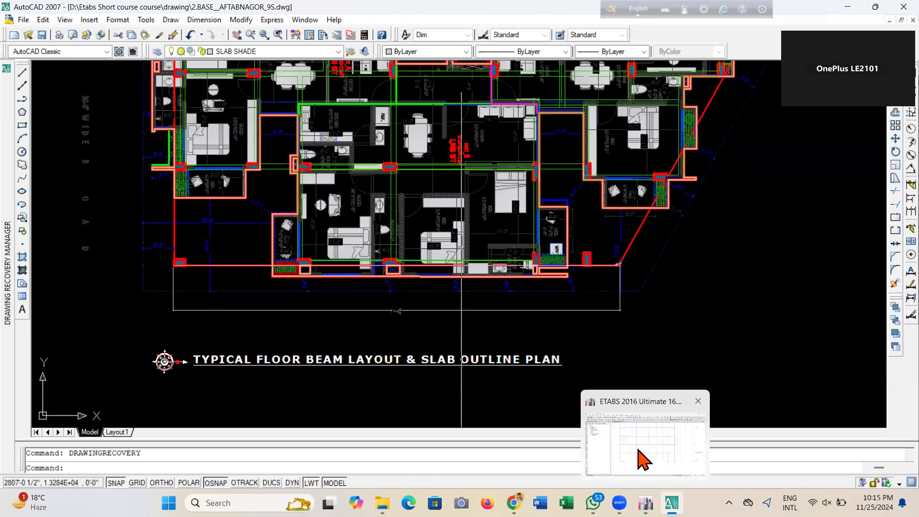
left_click(640, 454)
left_click(272, 38)
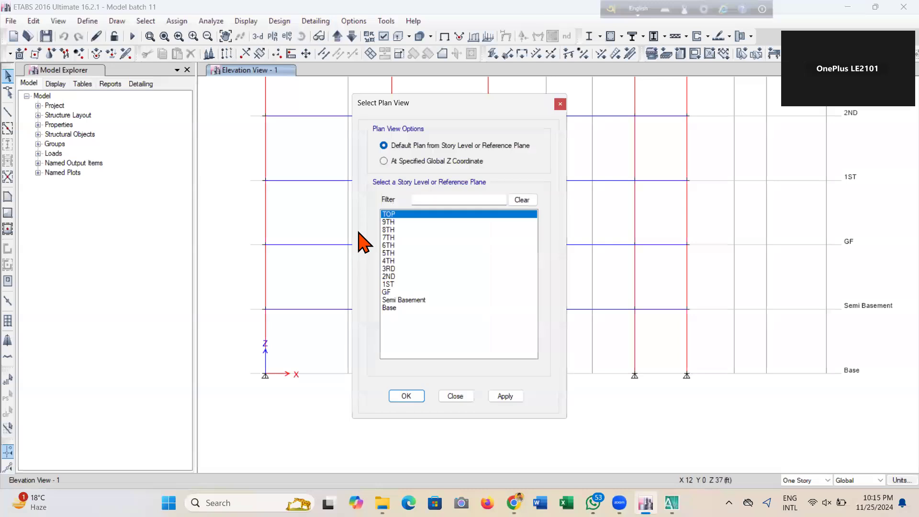
left_click(425, 284)
left_click(505, 396)
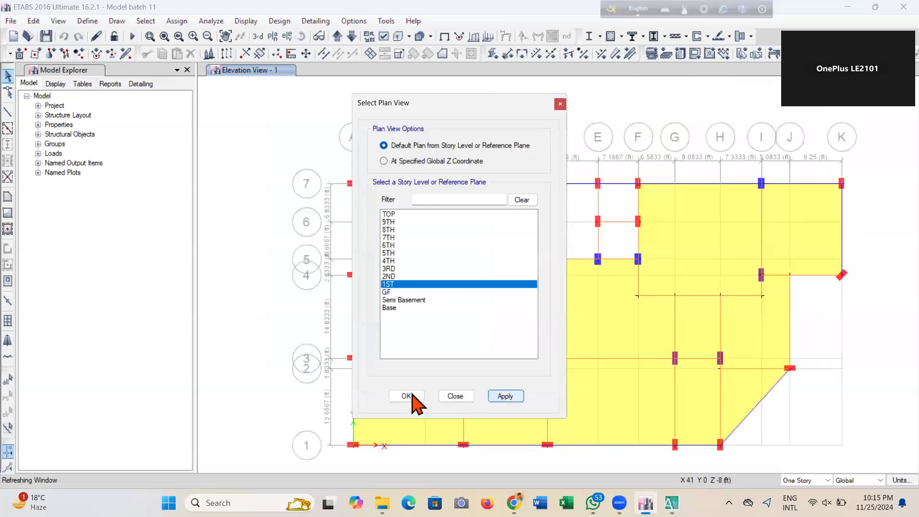
left_click(405, 397)
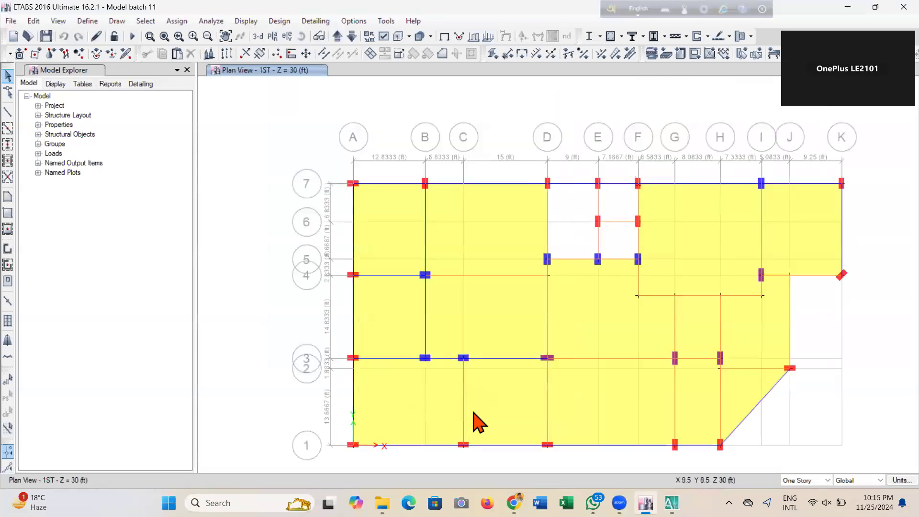
middle_click_drag(631, 413, 595, 383)
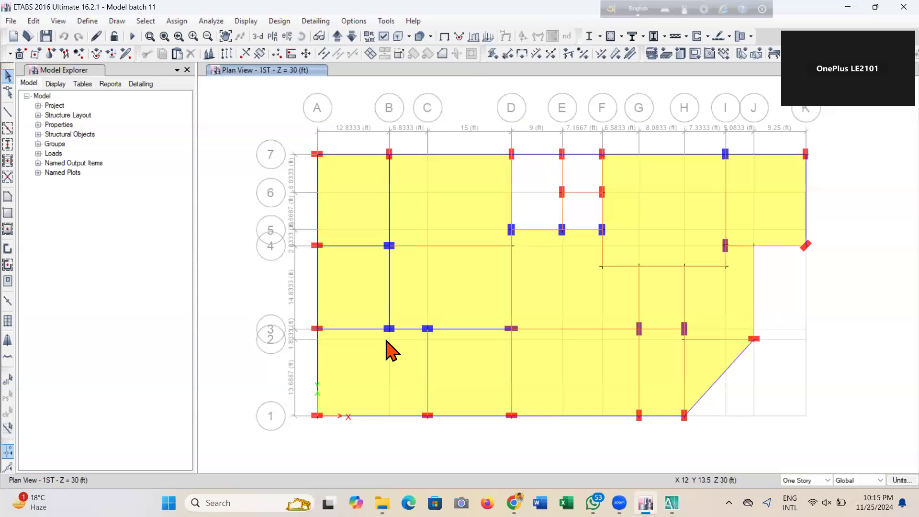
Switch back to AutoCAD and inspect the hatched typical floor plan's open corner bay around the 5'-0" gap between the verandas
mouse_move(672, 502)
left_click(652, 457)
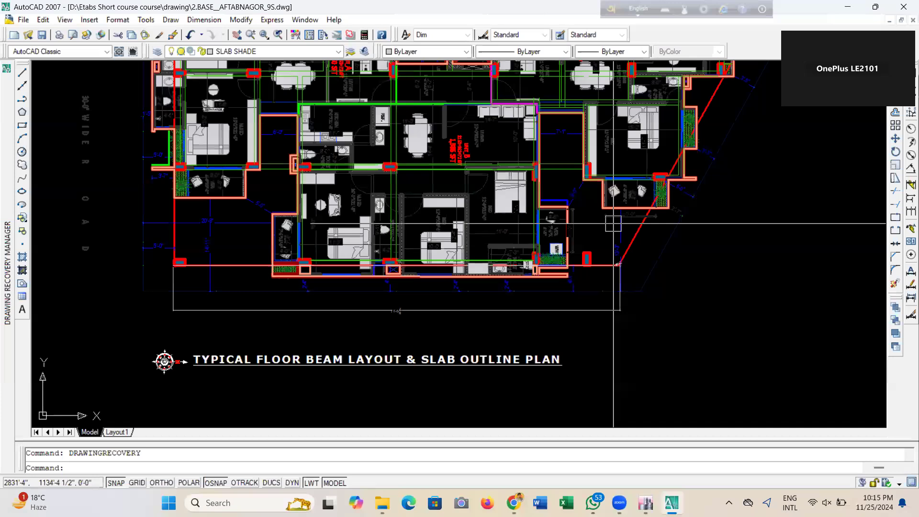
scroll(614, 223, "down", 5)
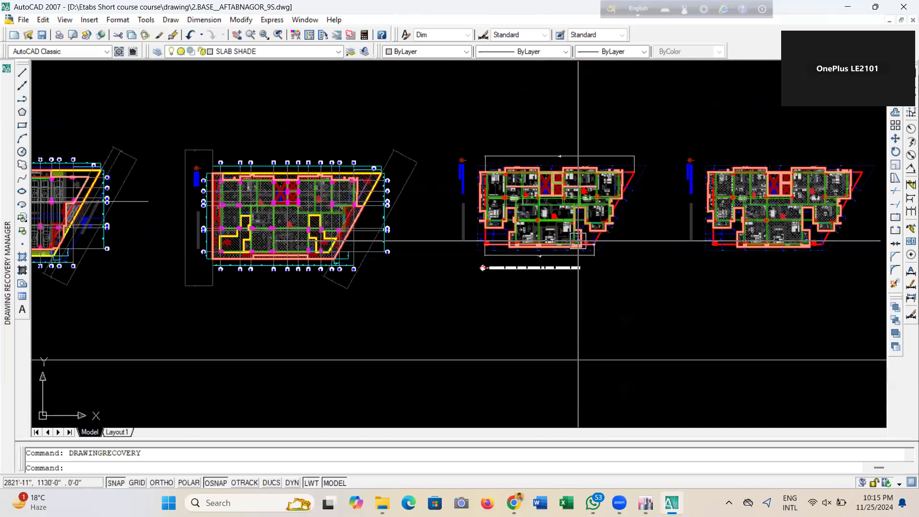
scroll(504, 222, "up", 5)
scroll(525, 243, "up", 3)
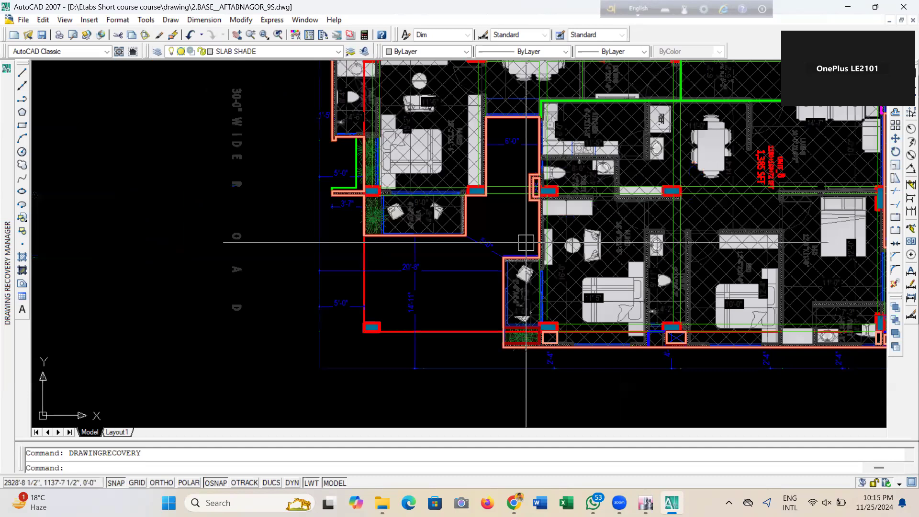
scroll(525, 243, "up", 2)
scroll(424, 200, "up", 3)
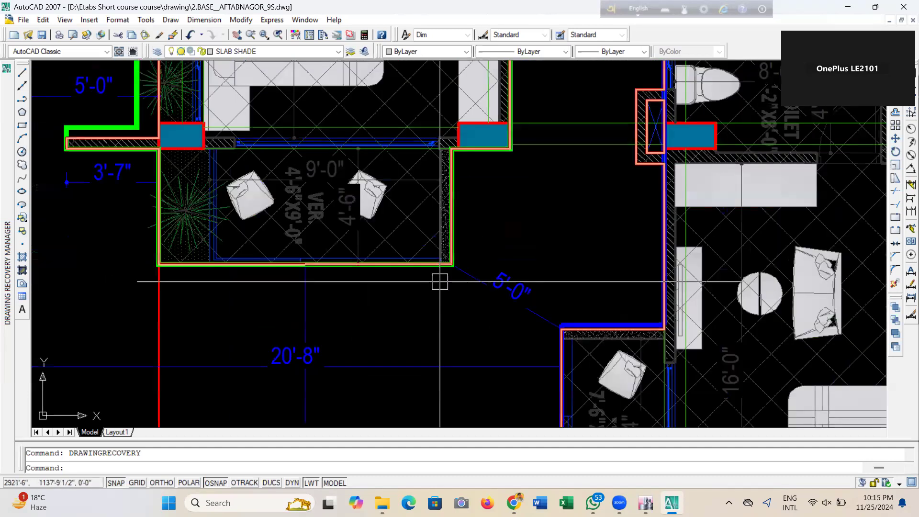
scroll(440, 282, "up", 3)
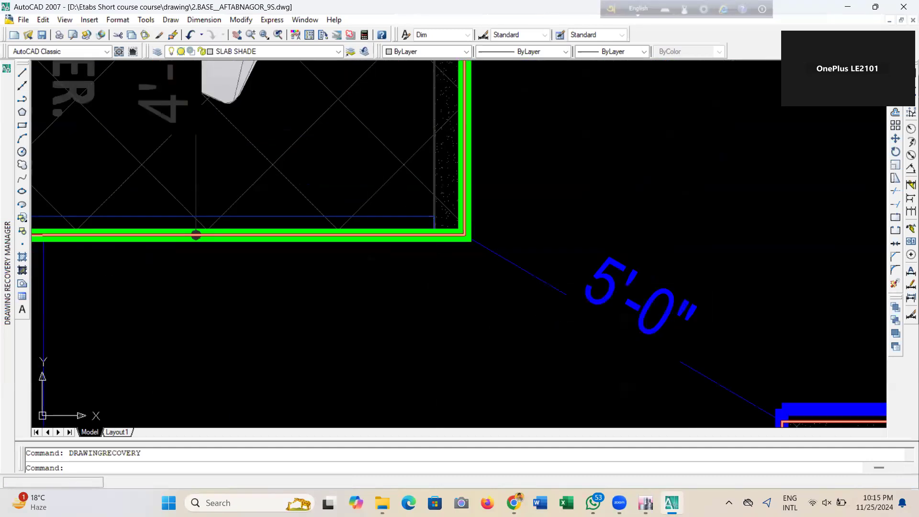
Select the green area boundary around the veranda, check its extent along the hatched typical floor plan, and clear the selection
left_click(441, 244)
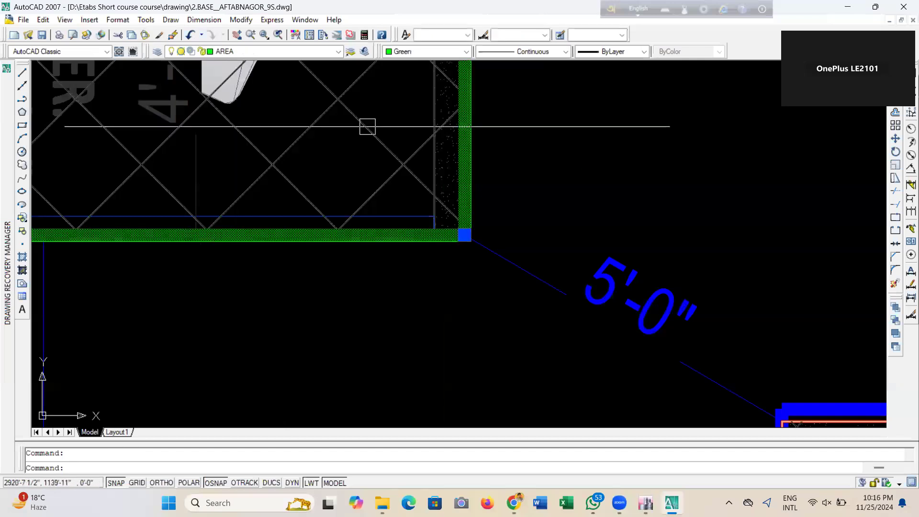
scroll(350, 143, "down", 5)
scroll(348, 281, "down", 3)
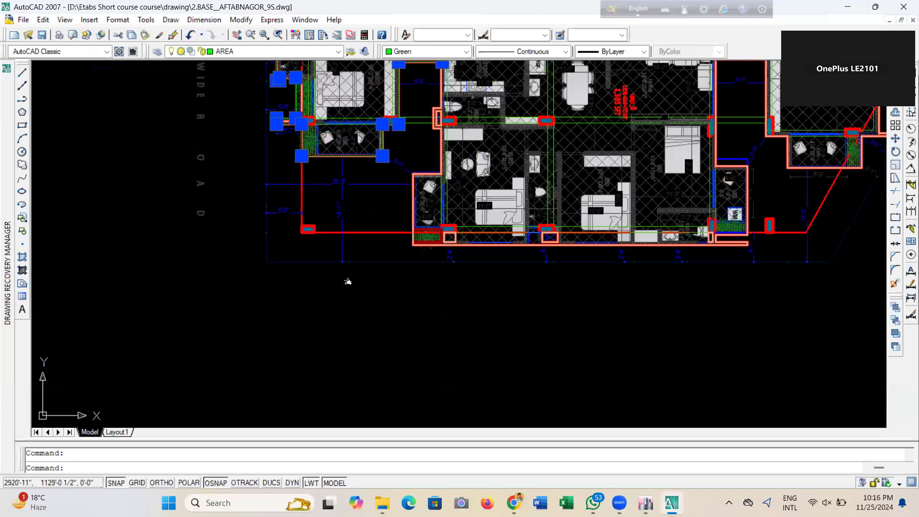
scroll(439, 220, "up", 5)
scroll(457, 206, "up", 4)
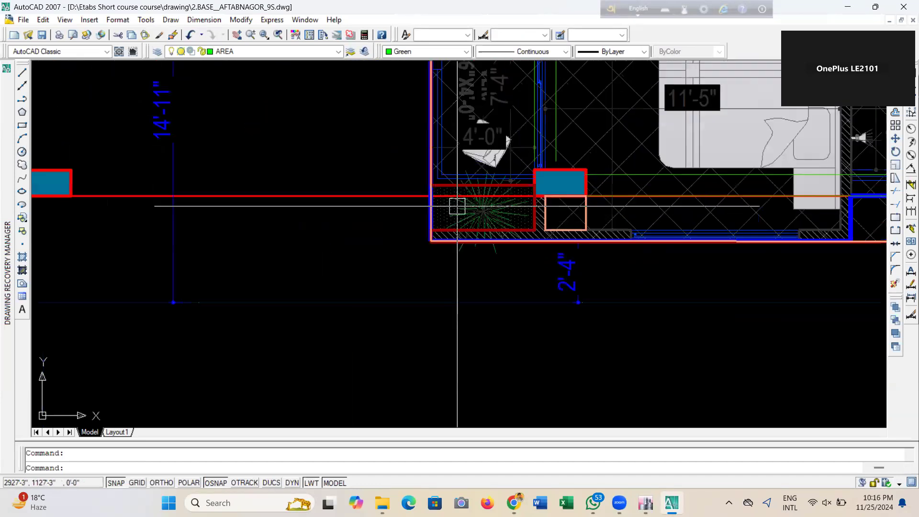
scroll(411, 273, "down", 6)
scroll(411, 273, "down", 5)
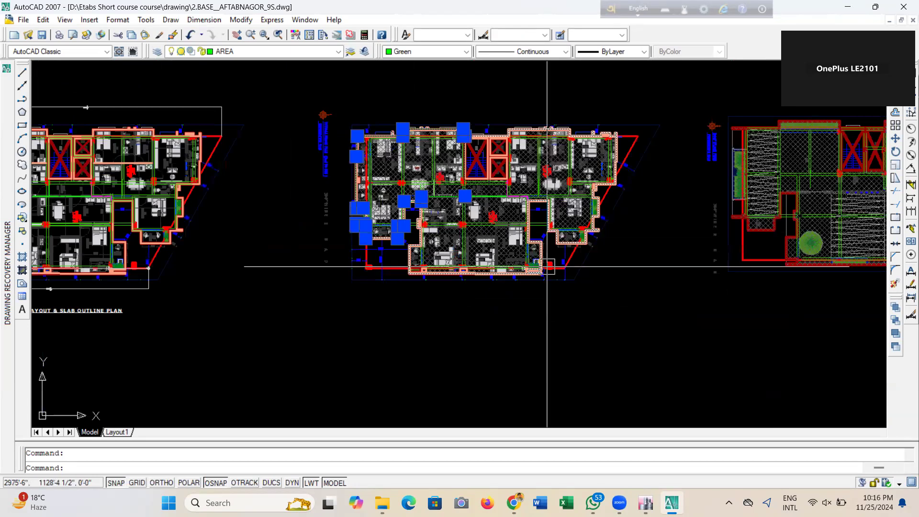
key("Escape")
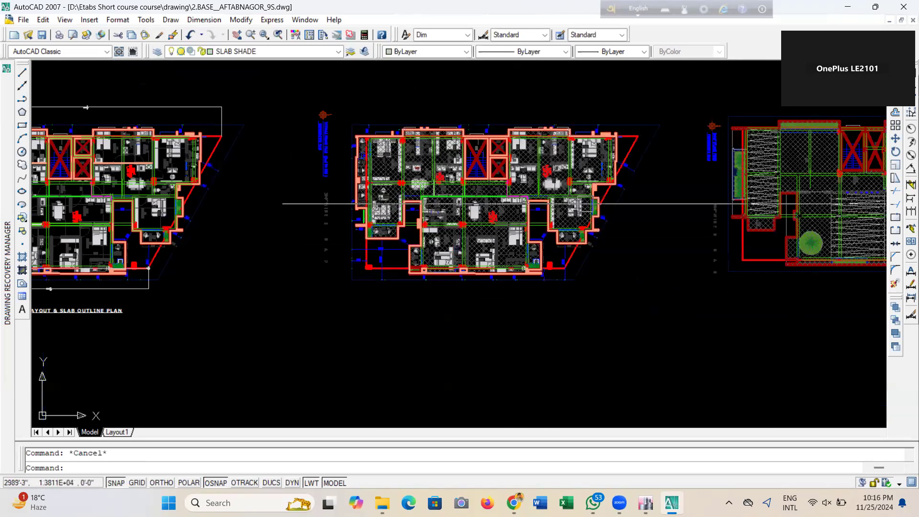
Move the slab outline polyline from the hatched typical floor plan into the empty space above the framed row of plans
left_click(557, 243)
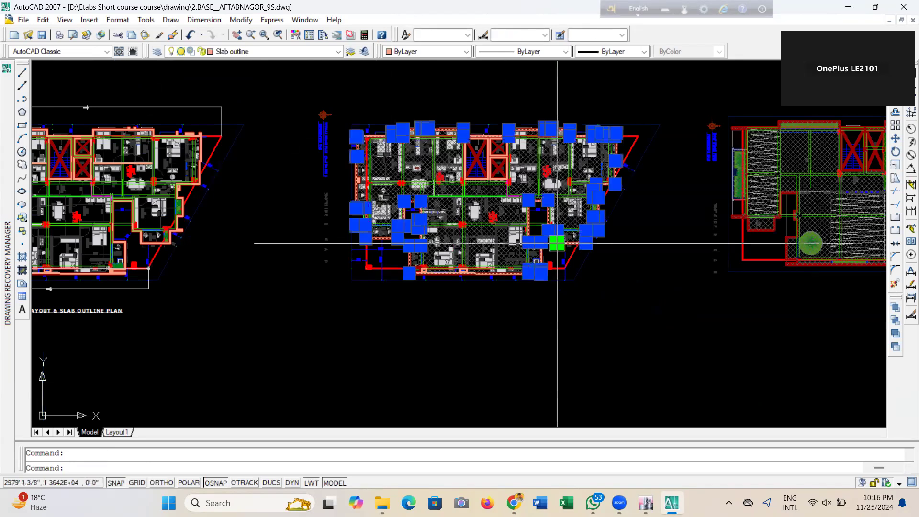
type("m")
key("Return")
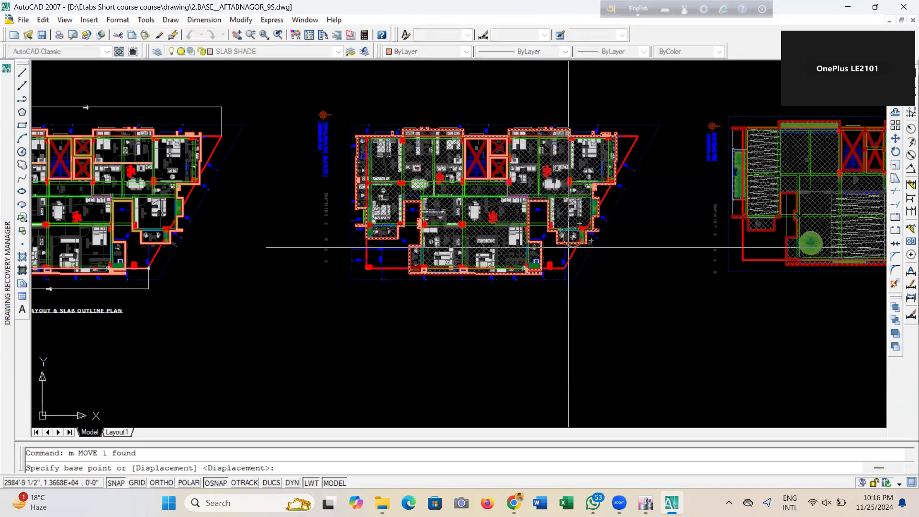
right_click(555, 258)
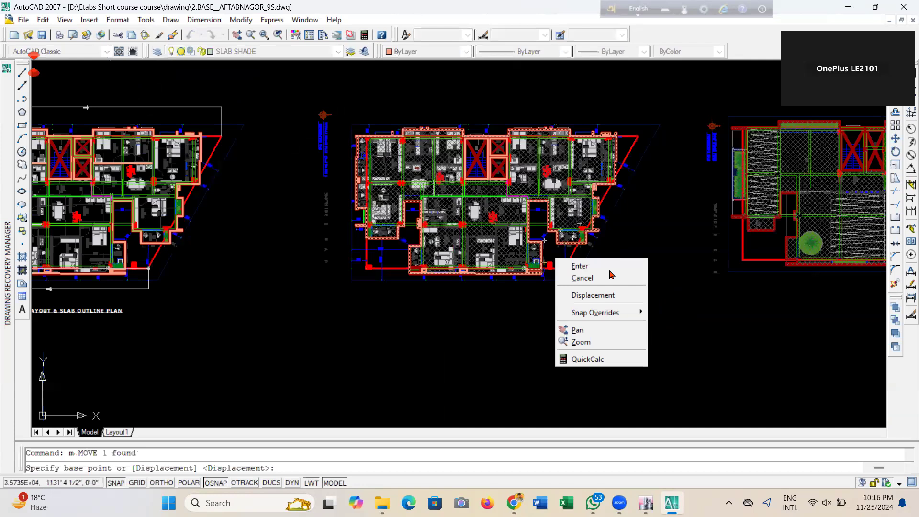
key("Escape")
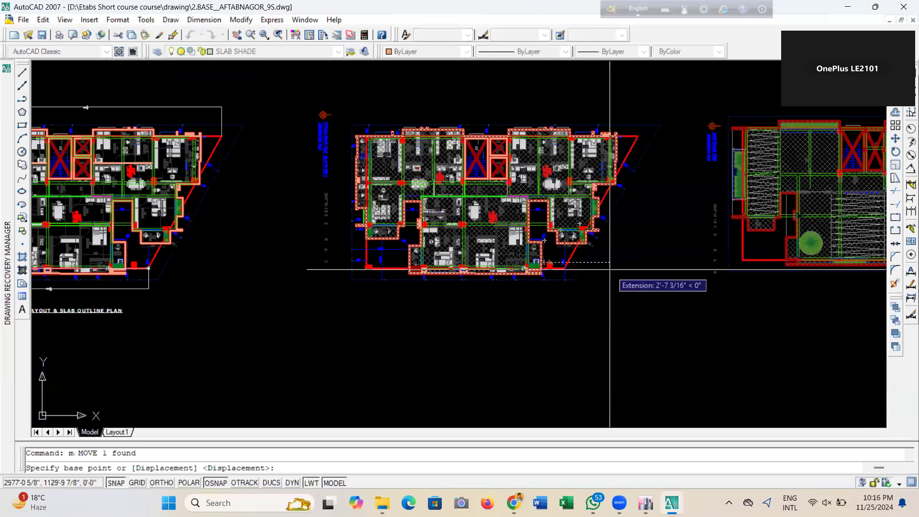
right_click(603, 282)
left_click(578, 330)
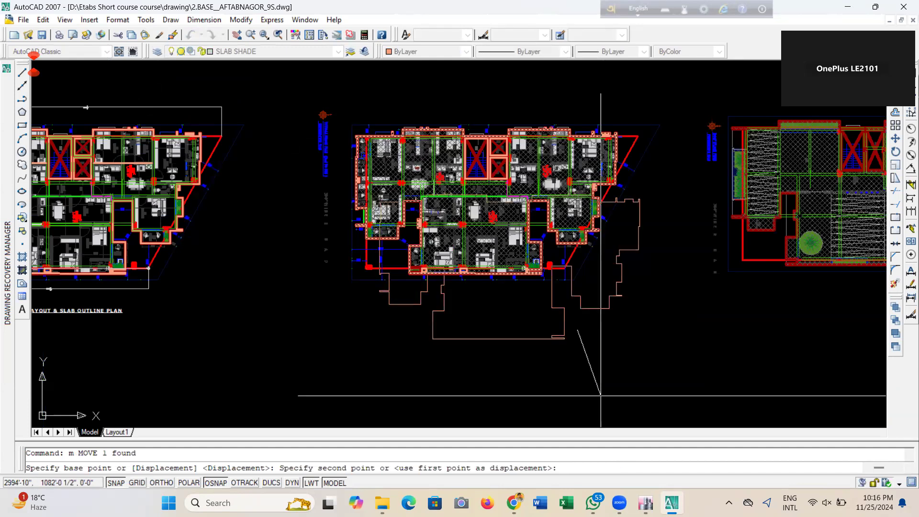
scroll(601, 395, "down", 5)
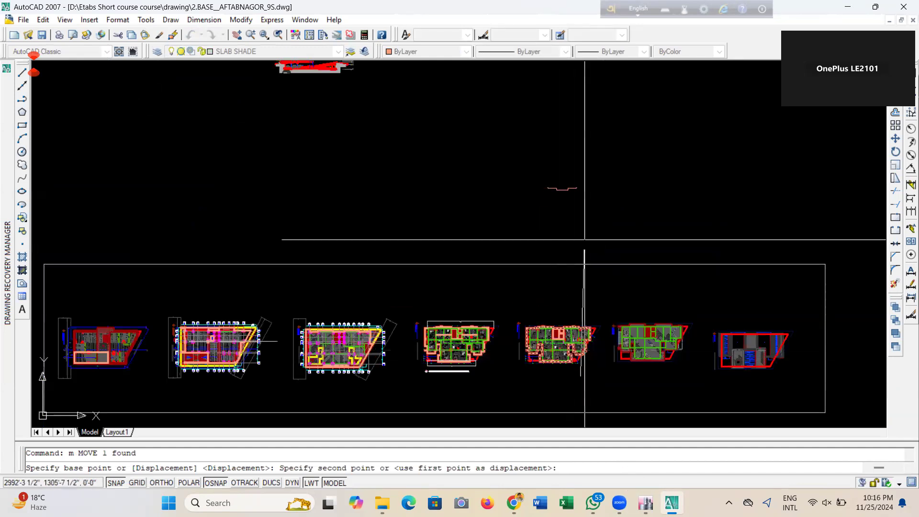
left_click(592, 272)
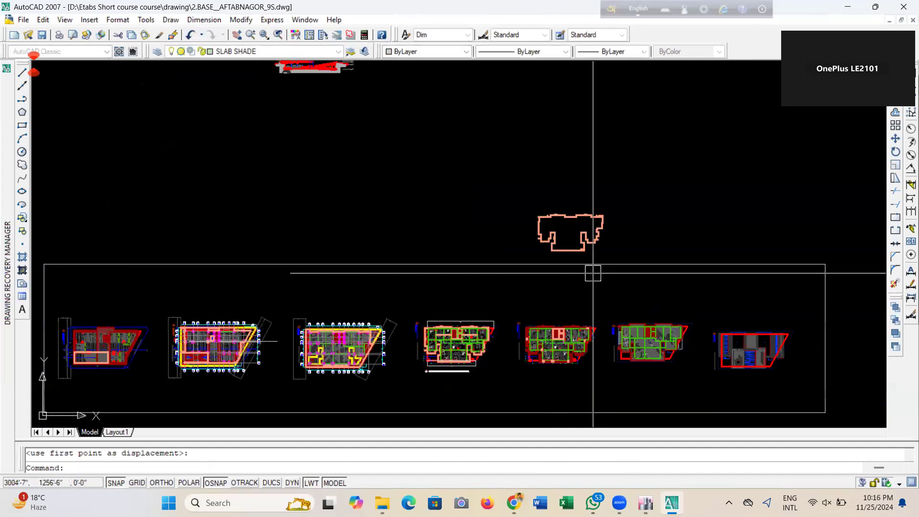
Examine the isolated typical floor slab outline, especially its recesses and veranda projections
scroll(547, 274, "up", 8)
scroll(548, 274, "down", 6)
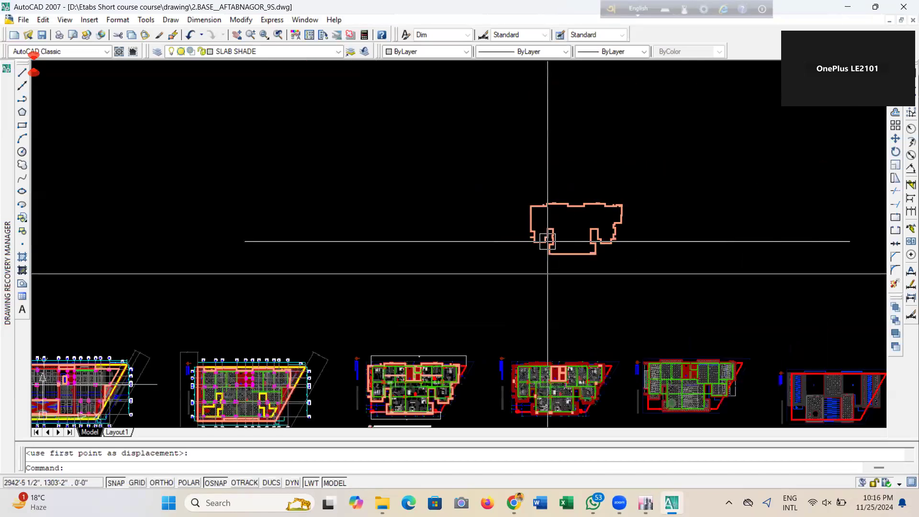
scroll(545, 225, "up", 6)
scroll(421, 191, "down", 6)
scroll(455, 250, "up", 8)
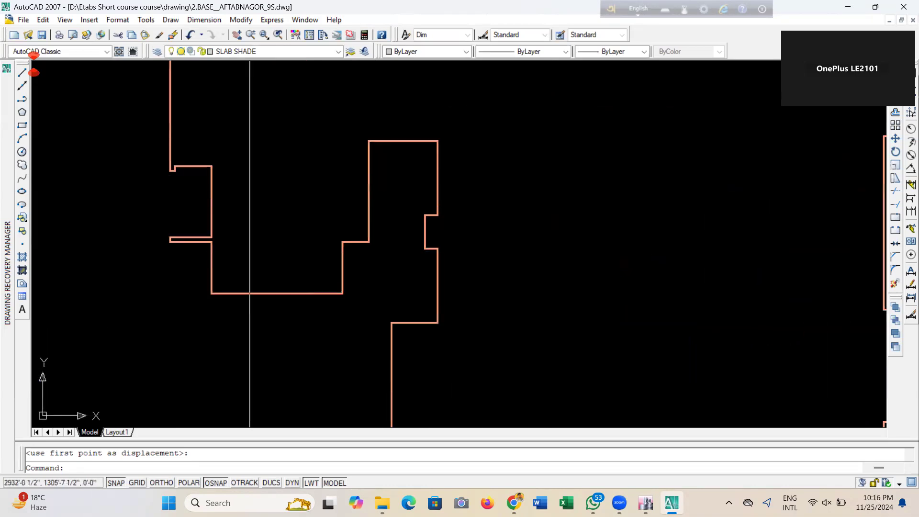
scroll(555, 370, "down", 3)
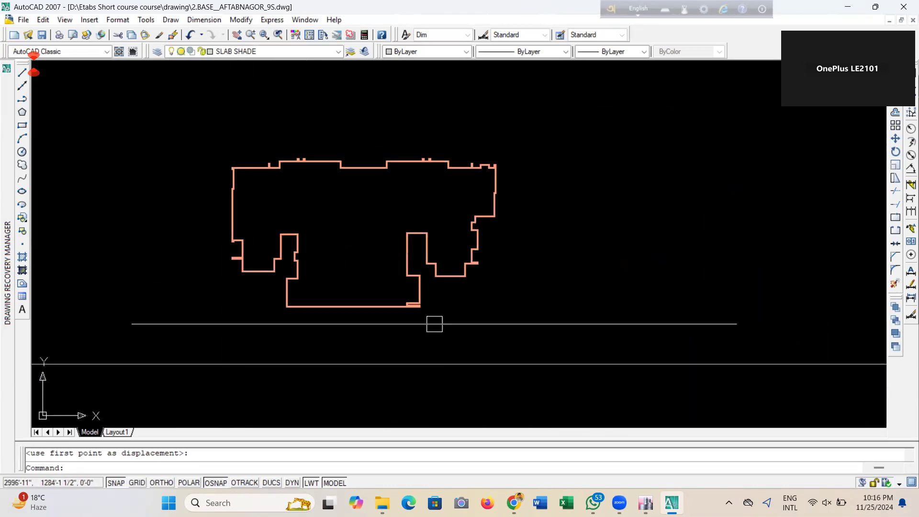
scroll(369, 174, "up", 1)
Inspect the roof floor plan's slab hatching and beams around the stair core and the open corner bay beside the road
scroll(375, 239, "down", 5)
scroll(388, 320, "up", 5)
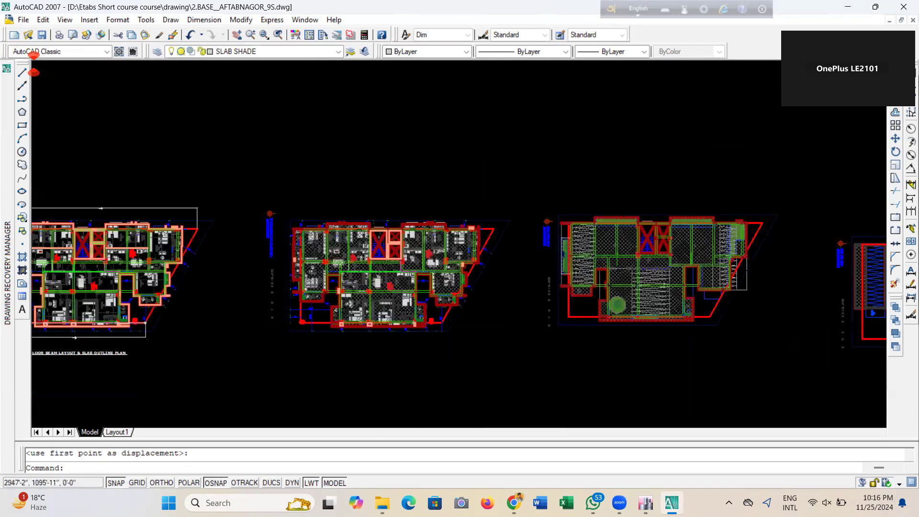
scroll(388, 320, "up", 2)
scroll(258, 328, "down", 5)
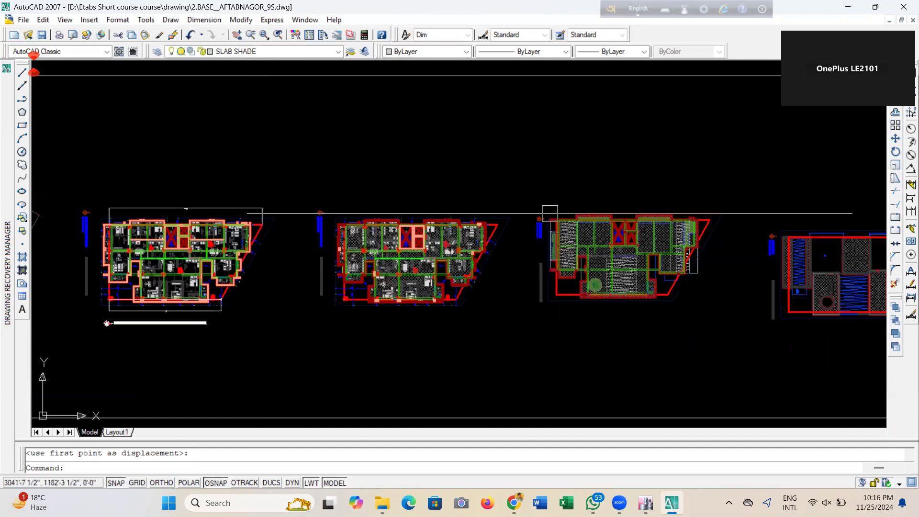
scroll(565, 263, "up", 5)
scroll(437, 234, "up", 2)
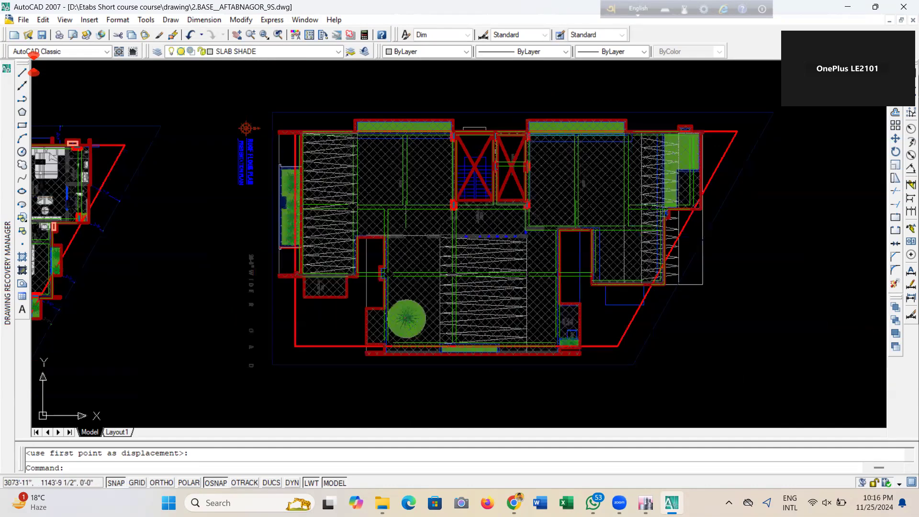
scroll(401, 221, "up", 3)
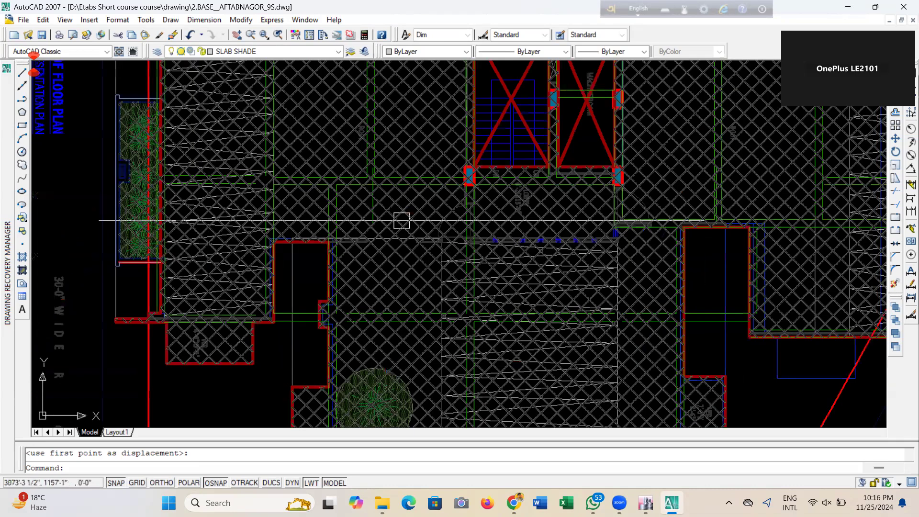
scroll(402, 220, "down", 5)
scroll(355, 233, "up", 5)
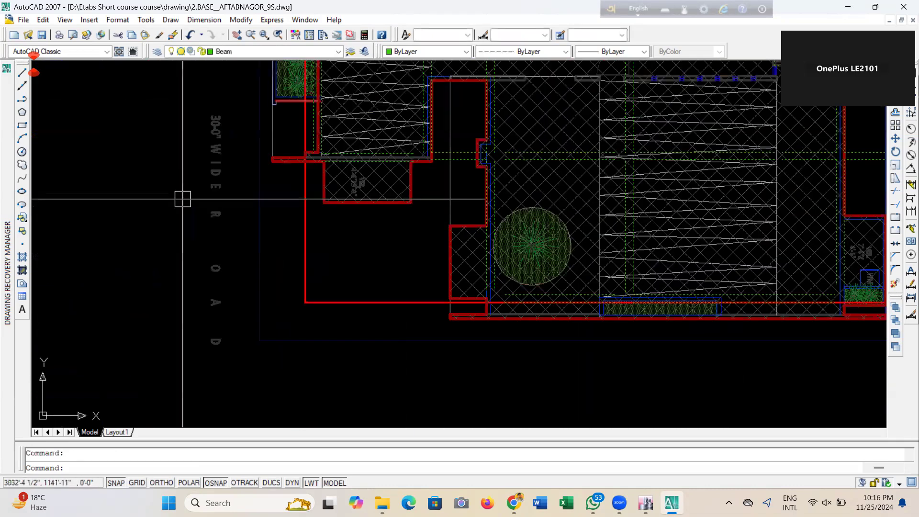
Compare the open corner bay beside the road between the roof floor plan and the typical floor plan
scroll(579, 195, "down", 2)
scroll(579, 195, "down", 3)
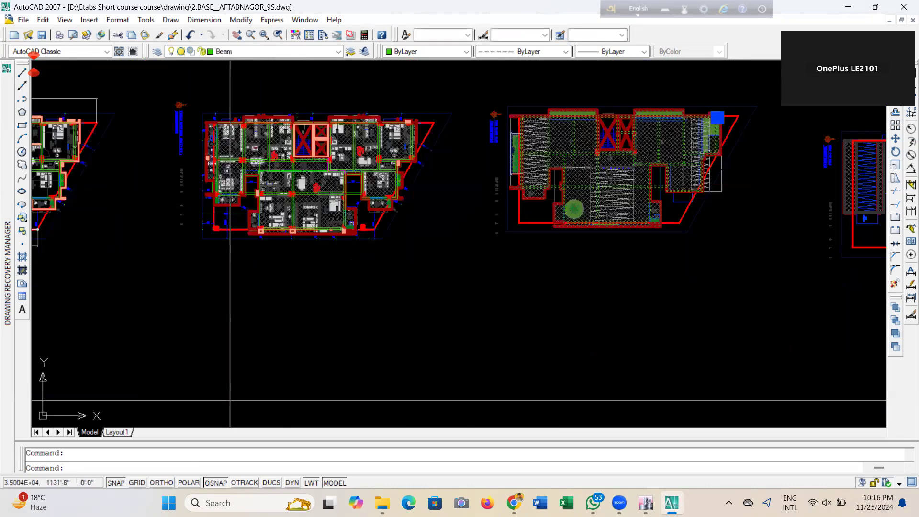
scroll(225, 206, "up", 3)
scroll(225, 207, "up", 4)
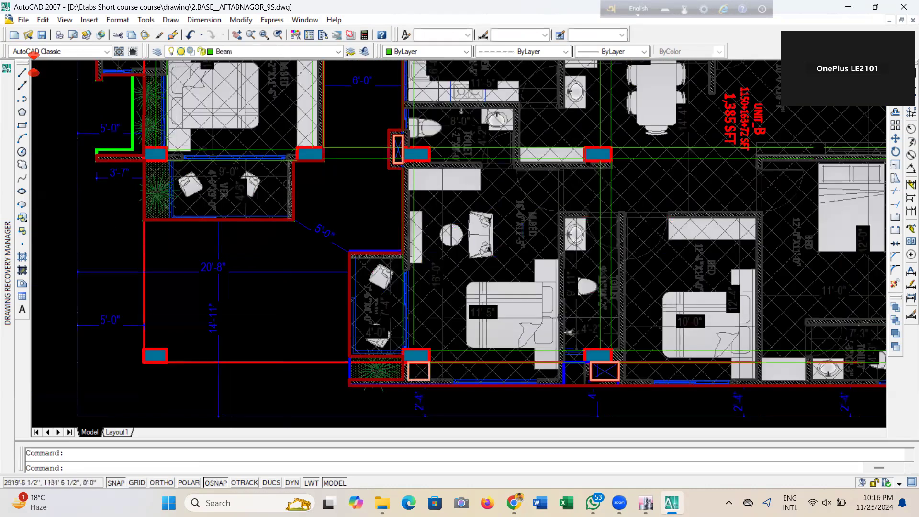
scroll(445, 311, "down", 4)
scroll(446, 310, "down", 3)
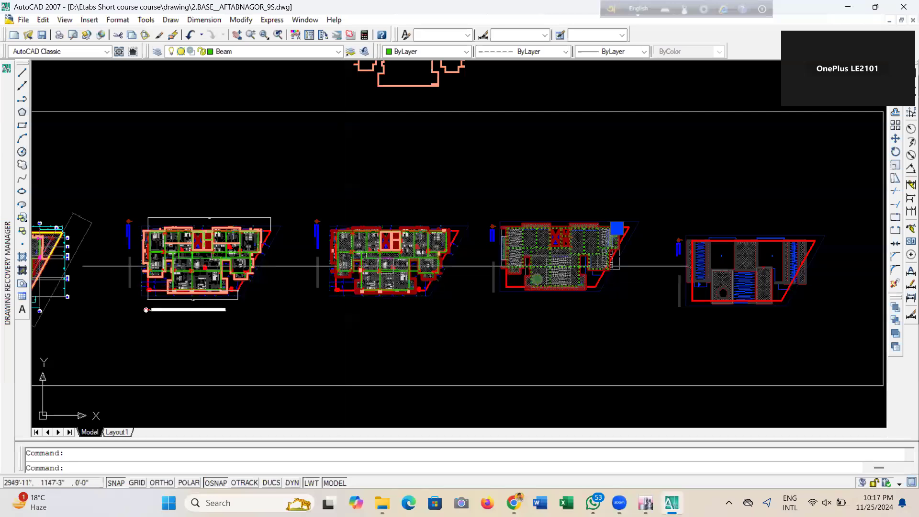
scroll(390, 261, "up", 4)
scroll(378, 266, "up", 2)
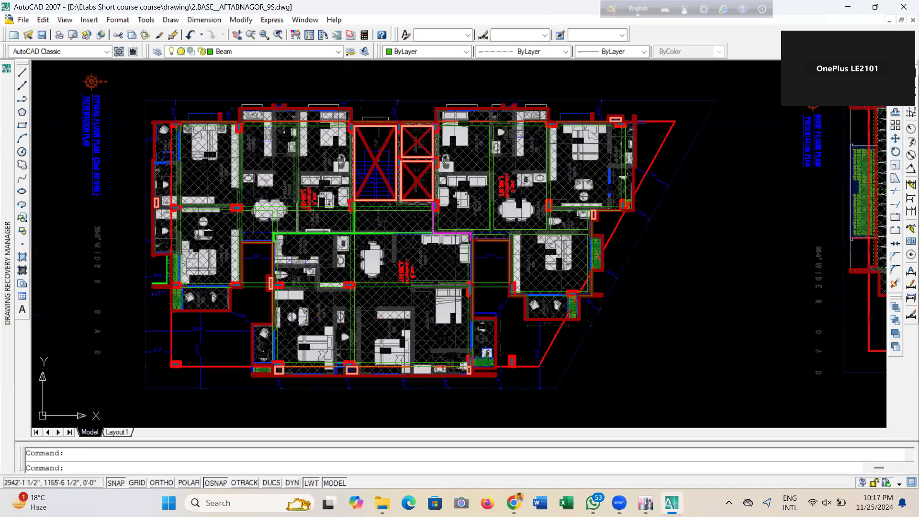
Select the edge beam of the open corner bay on the 1st floor slab reinforcement plan, check its extent, and clear the selection
scroll(237, 313, "down", 6)
scroll(607, 242, "down", 5)
scroll(528, 371, "up", 5)
scroll(528, 376, "up", 10)
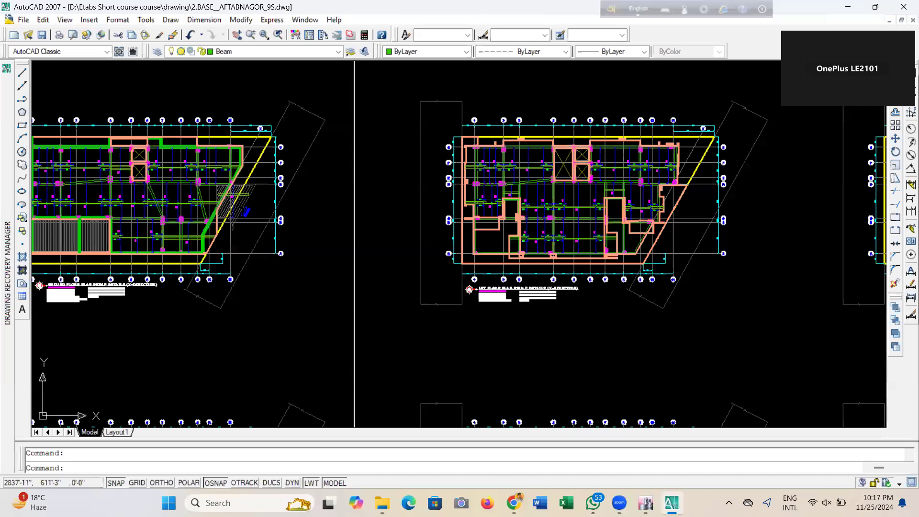
scroll(346, 218, "up", 1)
scroll(230, 141, "down", 5)
scroll(347, 157, "up", 6)
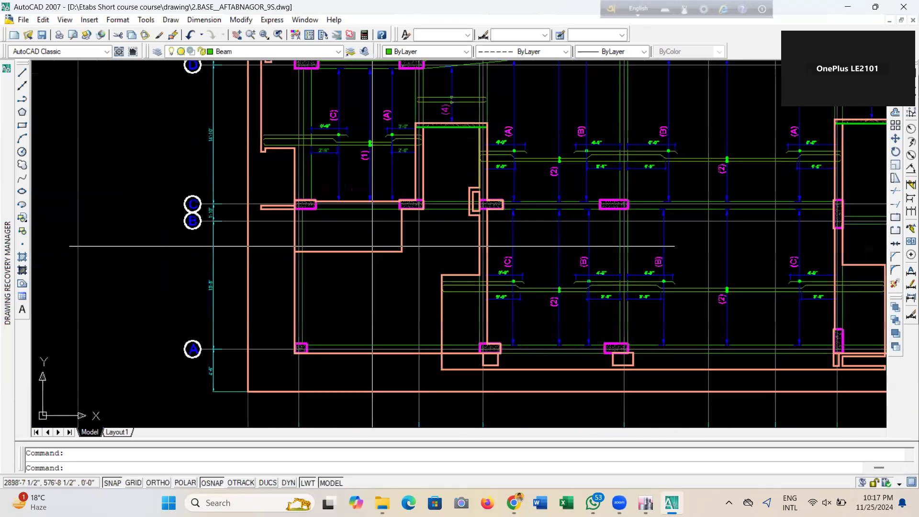
left_click(306, 186)
scroll(431, 268, "down", 4)
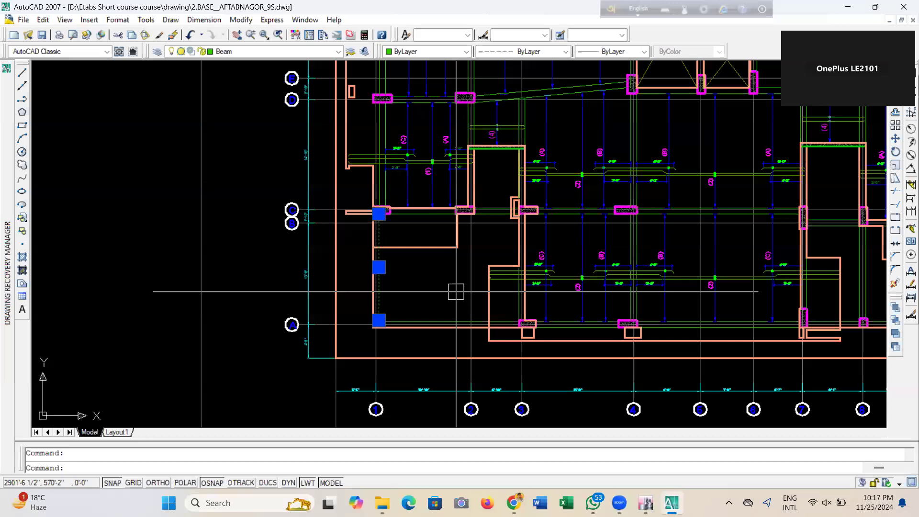
key("Escape")
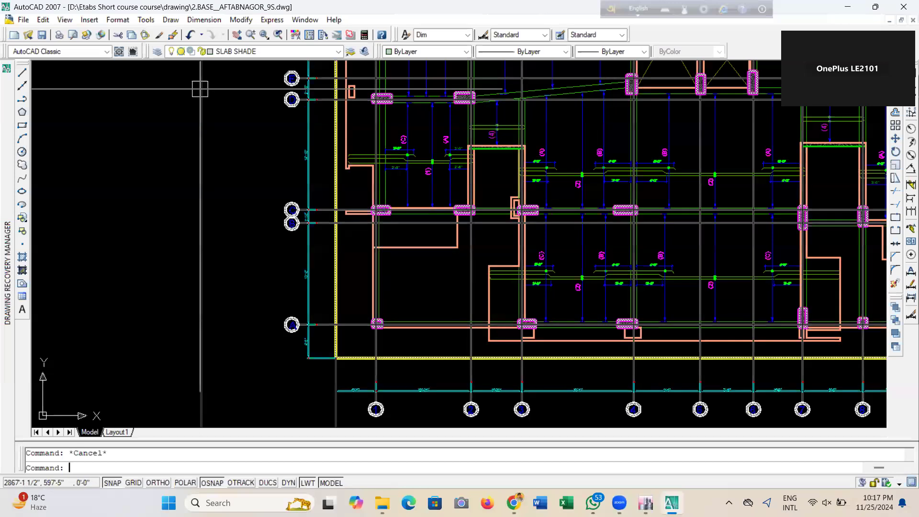
Compare the corner bays and slab edges of the 1st floor and typical floor slab reinforcement plans in the X-direction
scroll(267, 267, "down", 5)
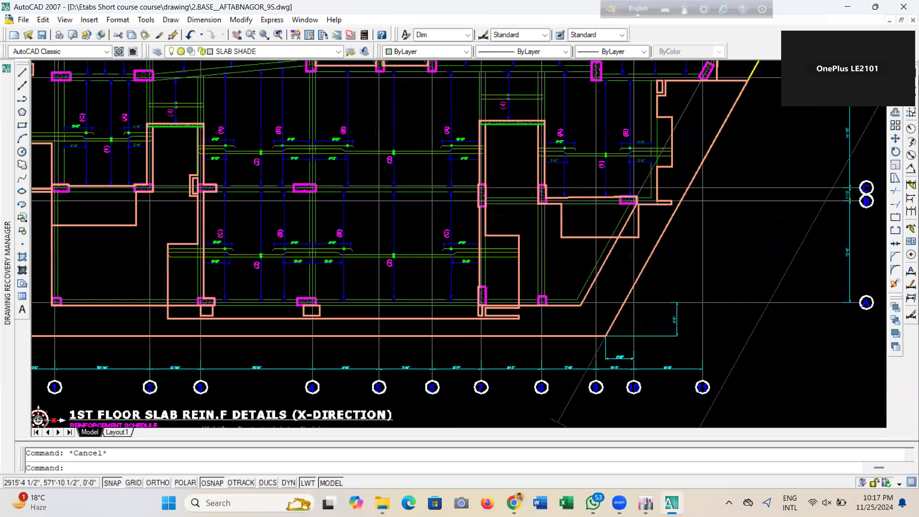
scroll(551, 239, "up", 6)
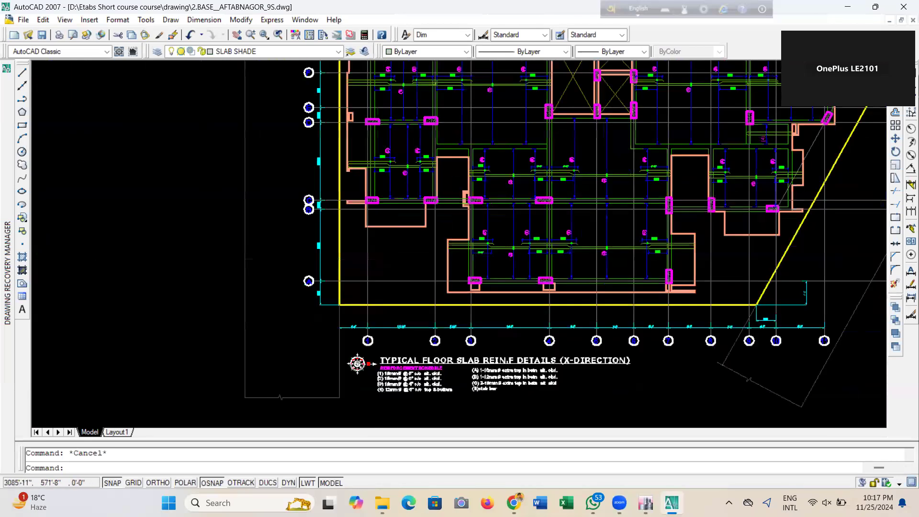
scroll(335, 292, "down", 4)
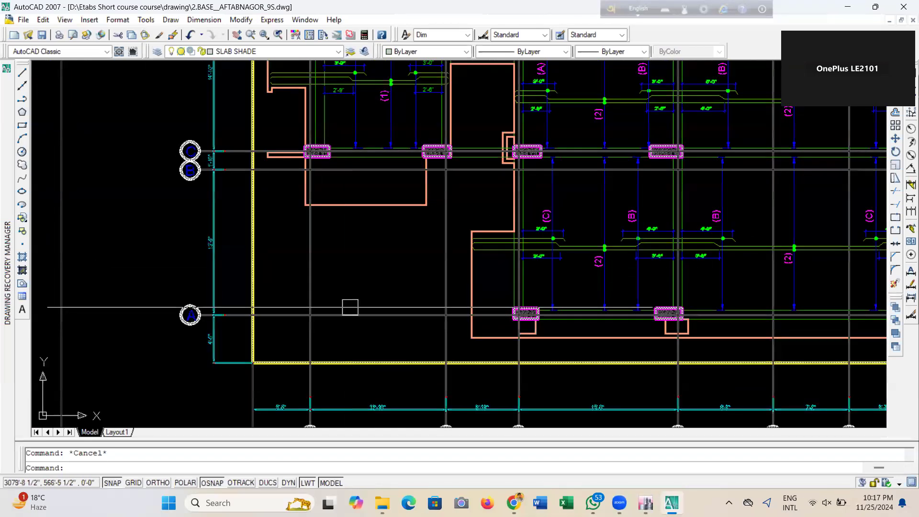
scroll(660, 298, "up", 3)
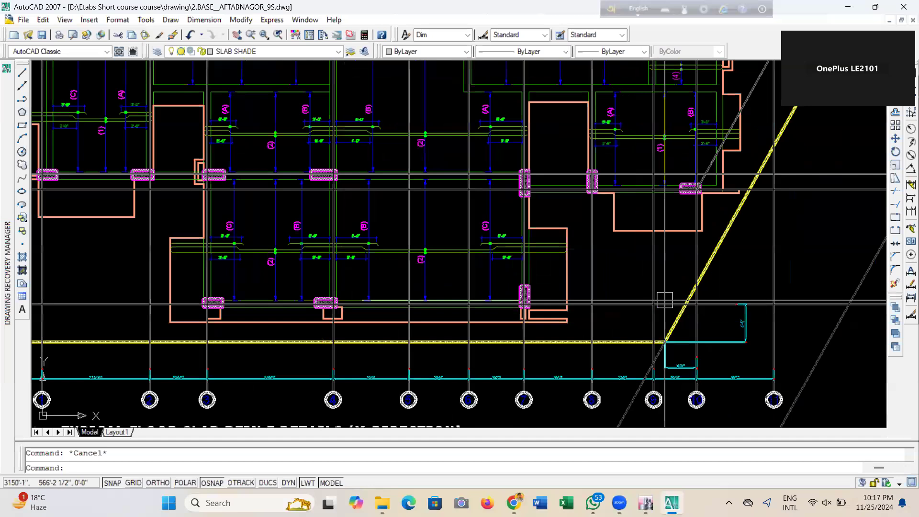
scroll(659, 298, "down", 4)
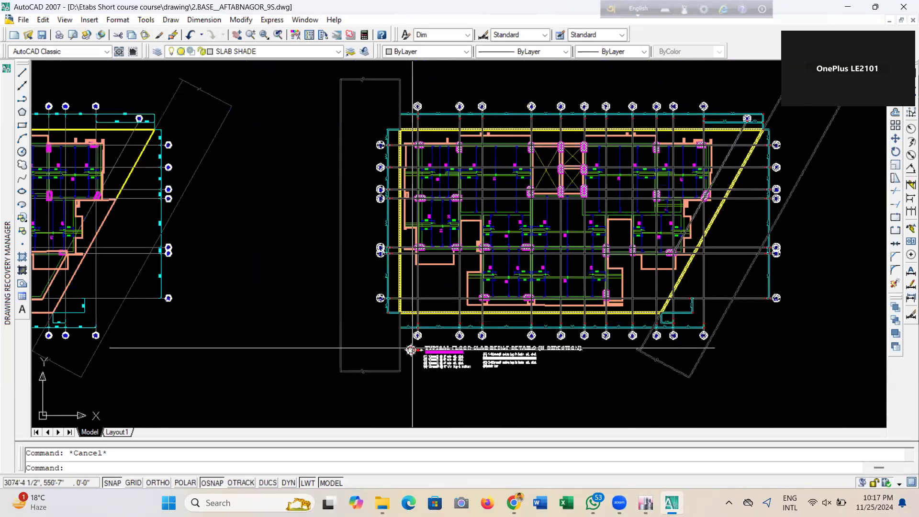
scroll(468, 275, "down", 4)
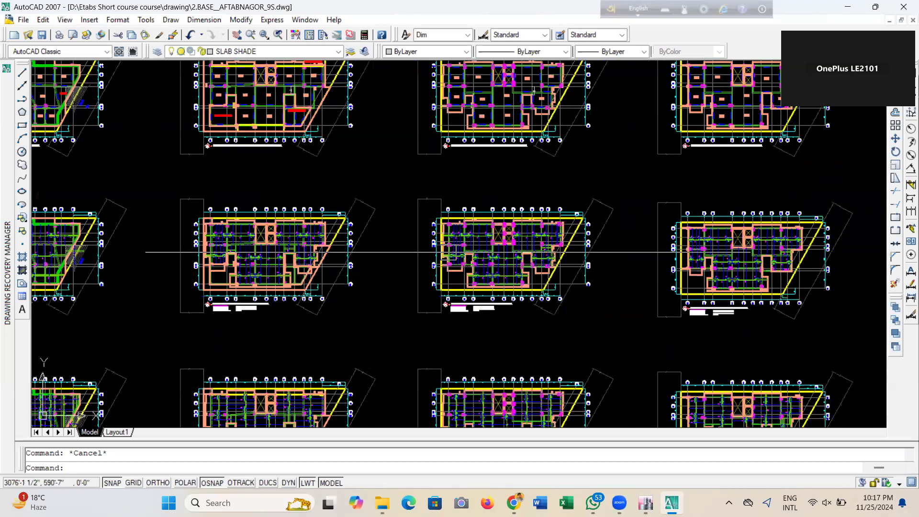
Read the 1st floor slab reinforcement schedule and inspect the ground floor slab reinforcement plan in the X-direction
scroll(448, 252, "up", 4)
scroll(194, 381, "up", 3)
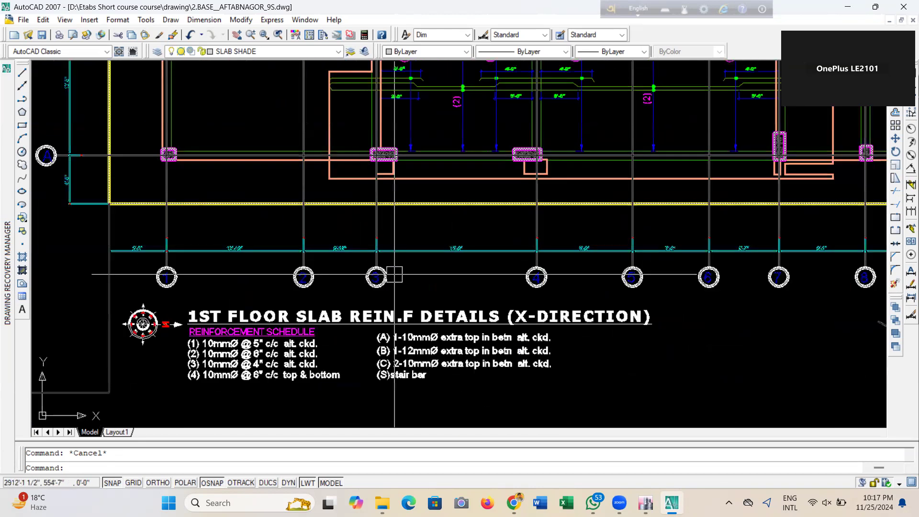
scroll(556, 274, "down", 8)
scroll(568, 283, "down", 2)
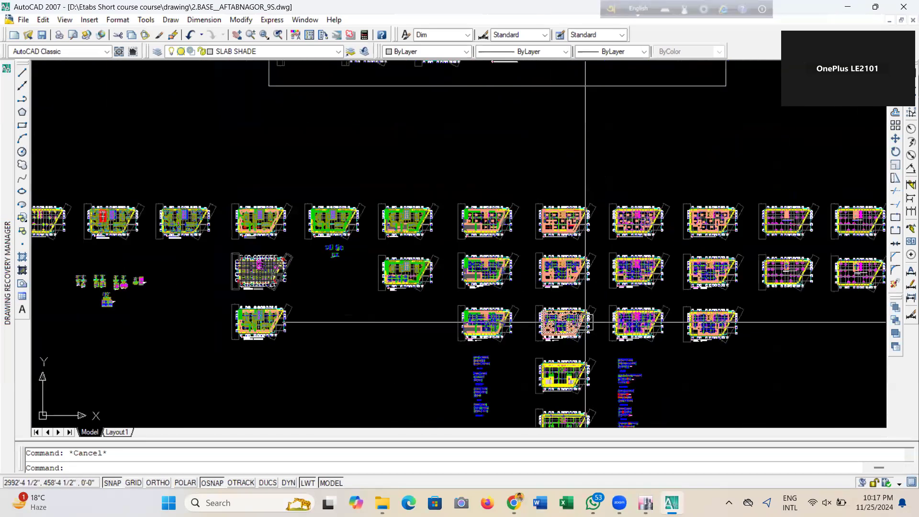
scroll(592, 280, "up", 6)
scroll(278, 307, "up", 5)
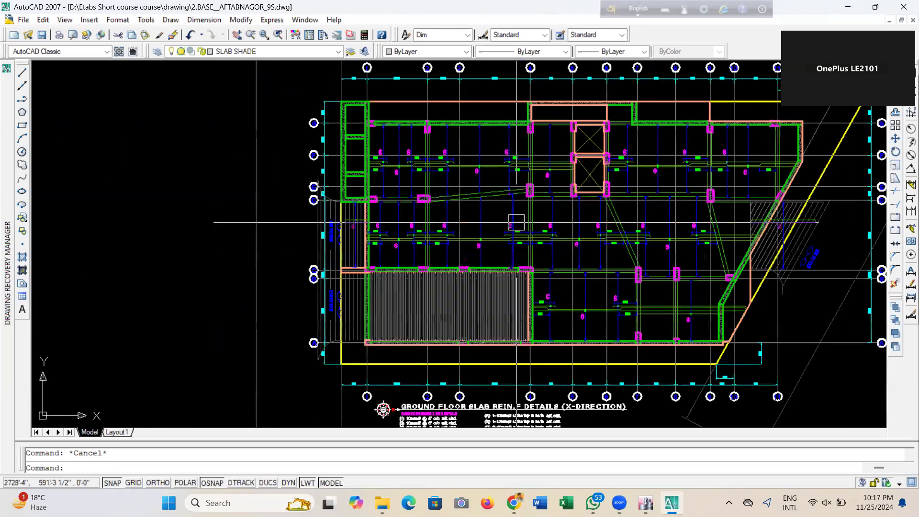
Find the retaining wall layout plan among the foundation drawings and examine the wall's run around the basement
scroll(374, 263, "down", 5)
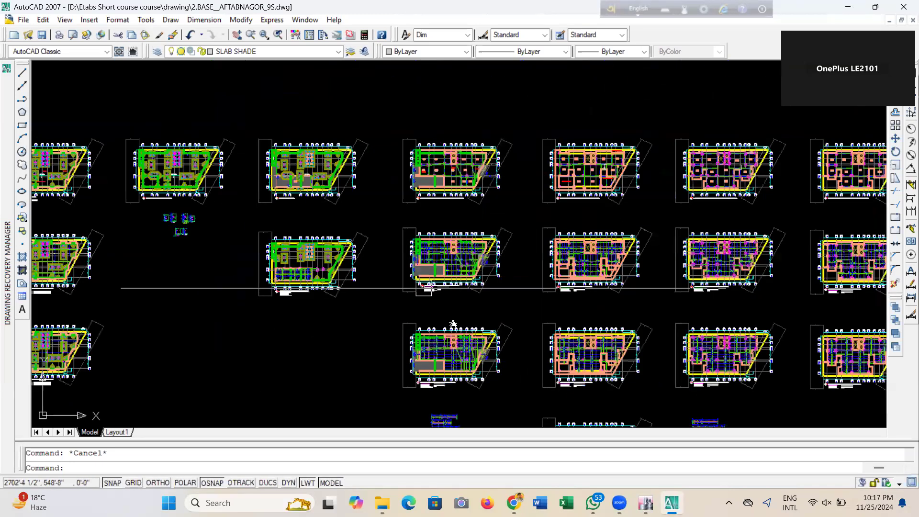
scroll(162, 186, "up", 3)
scroll(191, 246, "down", 4)
scroll(329, 269, "up", 6)
scroll(217, 304, "down", 4)
scroll(359, 258, "down", 3)
scroll(412, 325, "up", 5)
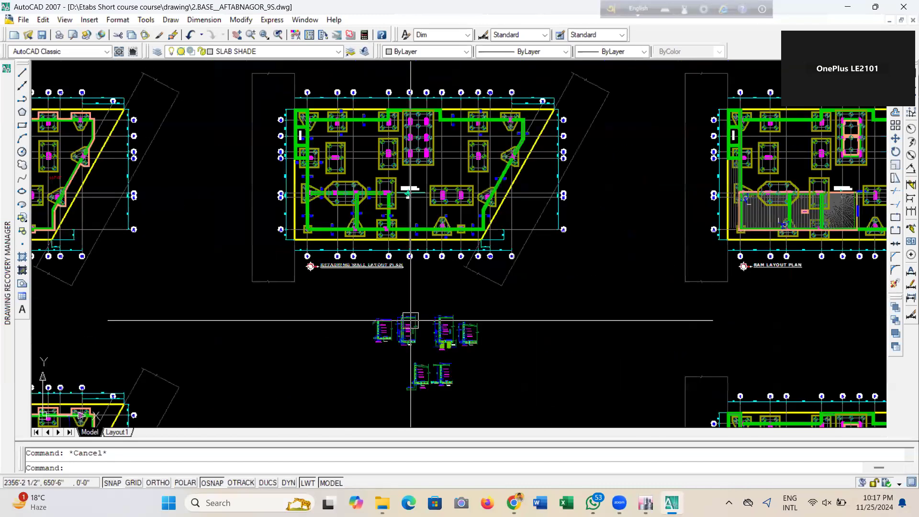
scroll(411, 326, "down", 4)
scroll(265, 244, "down", 2)
scroll(128, 294, "up", 7)
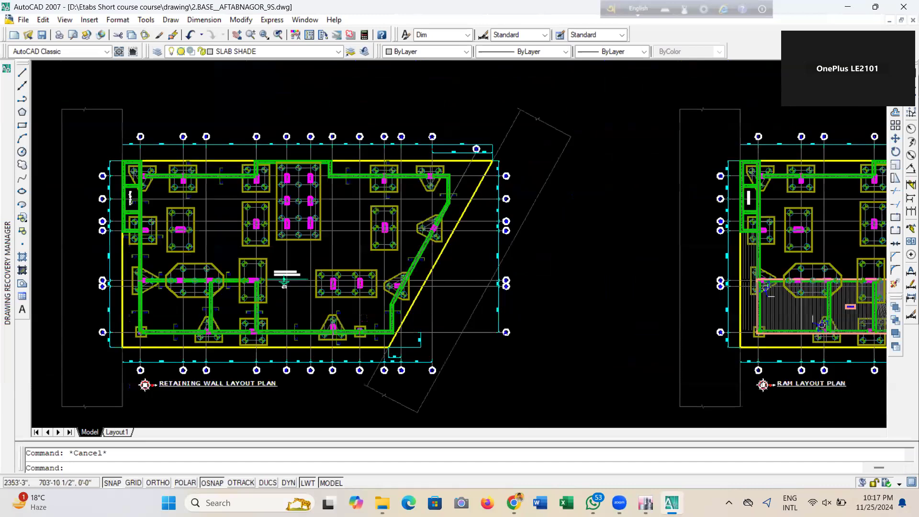
scroll(128, 295, "down", 1)
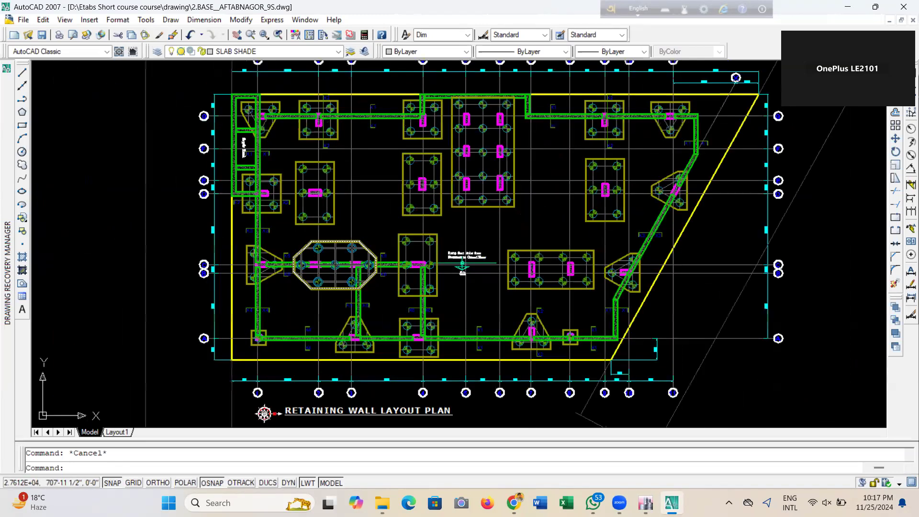
Select the retaining wall segment along grid G near the septic tank, check its layer, and clear the selection
scroll(316, 99, "up", 5)
scroll(289, 134, "up", 5)
left_click(281, 132)
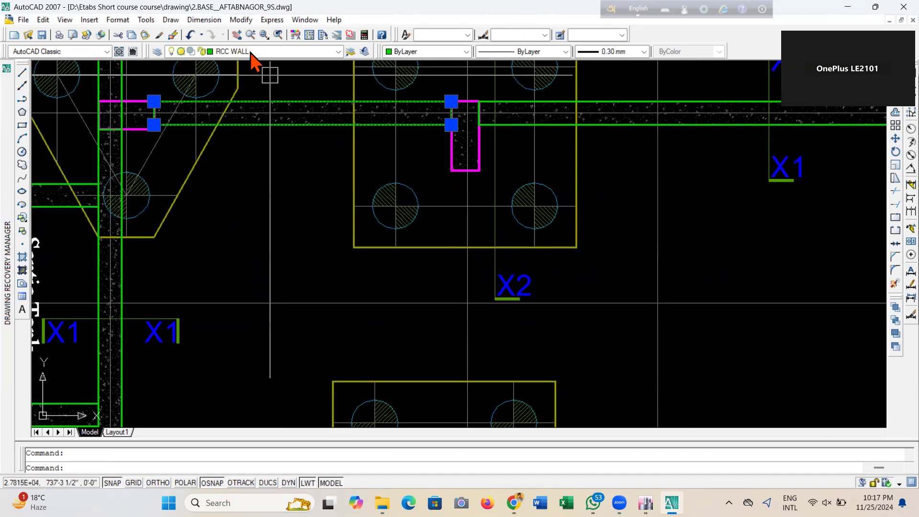
scroll(286, 129, "down", 4)
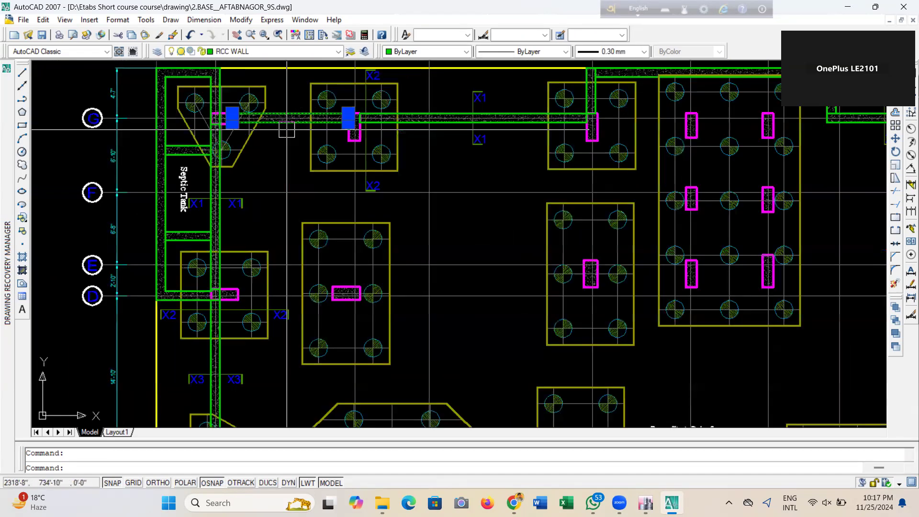
key("Escape")
scroll(287, 129, "down", 8)
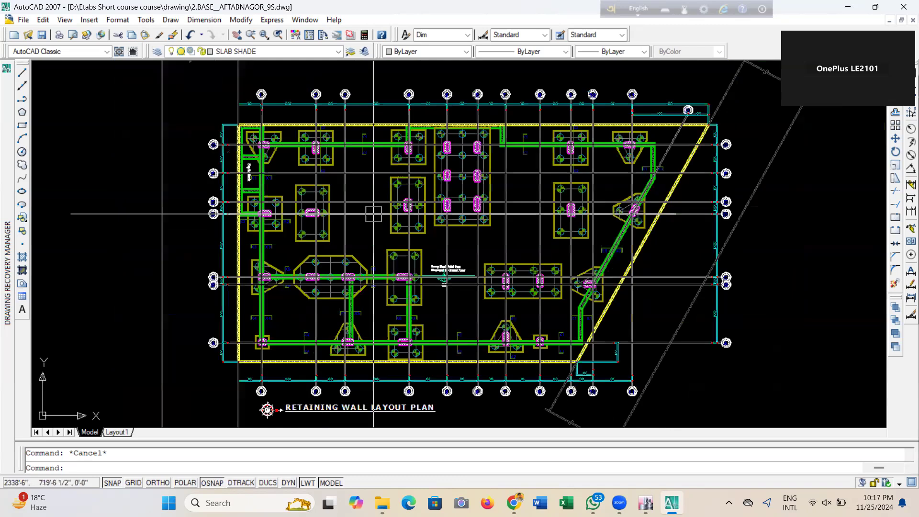
Trace the hatched ramp area from the RAM LAYOUT PLAN to the ground floor beam layout and slab outline plan
scroll(682, 179, "up", 3)
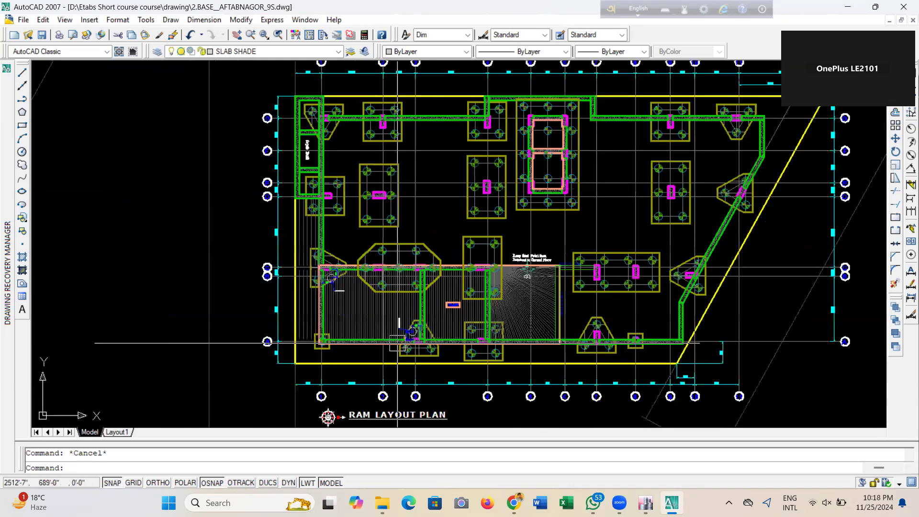
scroll(354, 230, "down", 4)
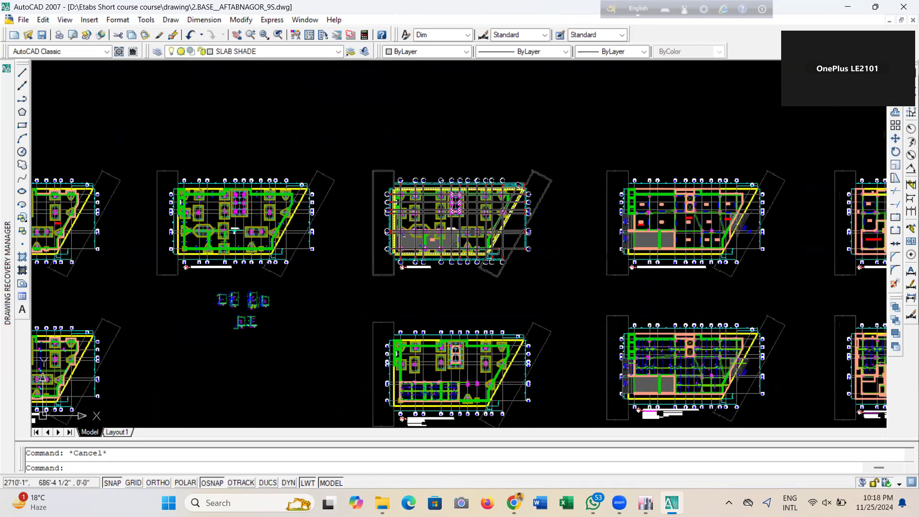
scroll(354, 229, "up", 4)
middle_click_drag(590, 277, 58, 280)
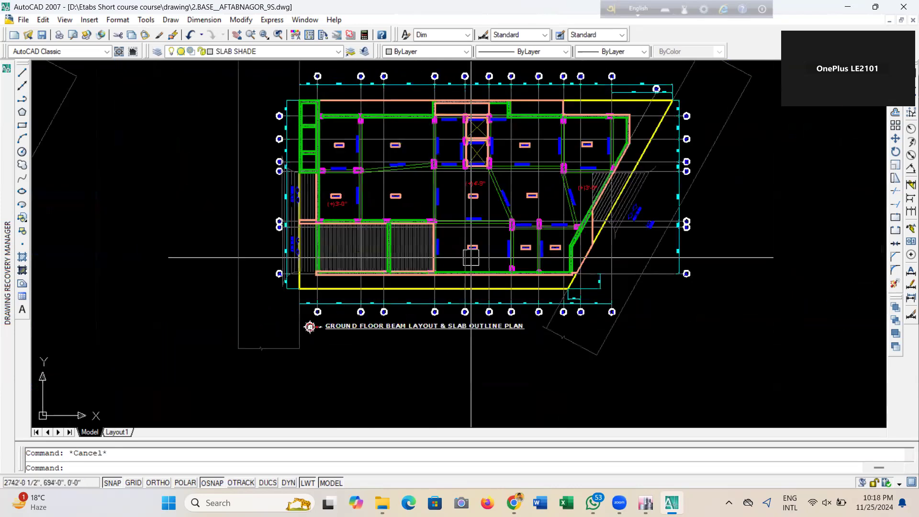
scroll(437, 162, "up", 4)
scroll(376, 200, "down", 3)
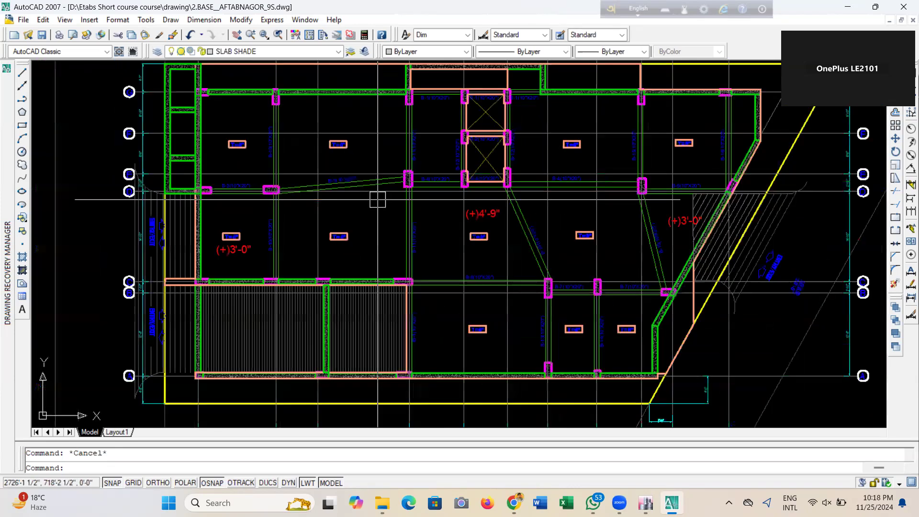
scroll(480, 257, "up", 5)
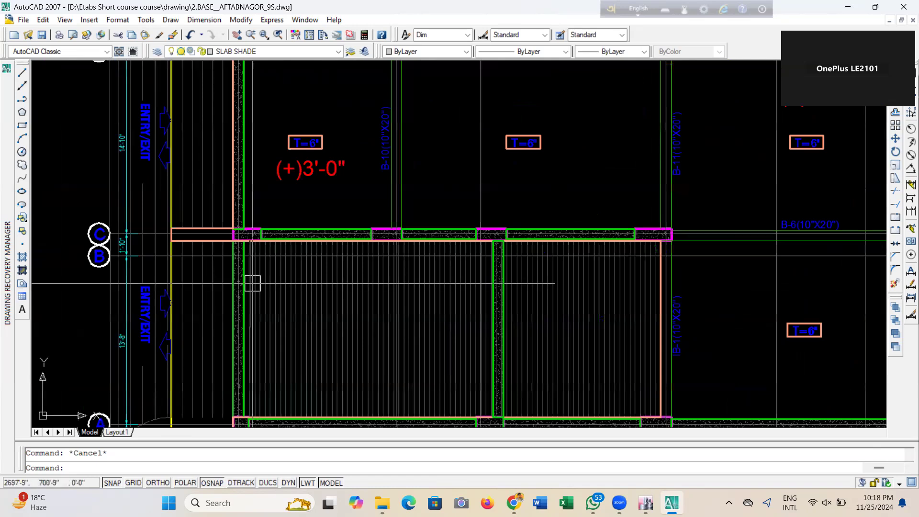
scroll(306, 327, "down", 5)
Examine the slab thickness labels, beam sizes, level marks and slab outline on the ground floor beam layout plan
scroll(307, 327, "up", 2)
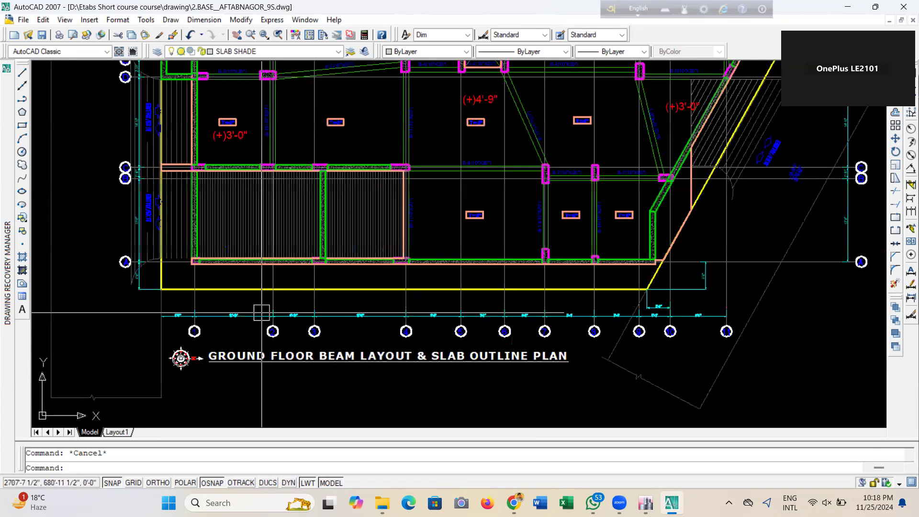
scroll(322, 148, "down", 1)
scroll(356, 220, "up", 5)
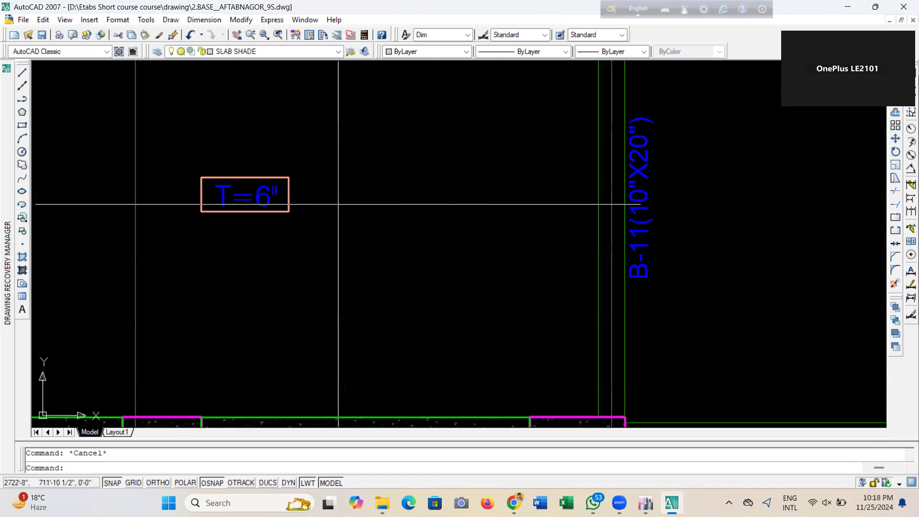
scroll(205, 199, "down", 5)
scroll(554, 127, "up", 1)
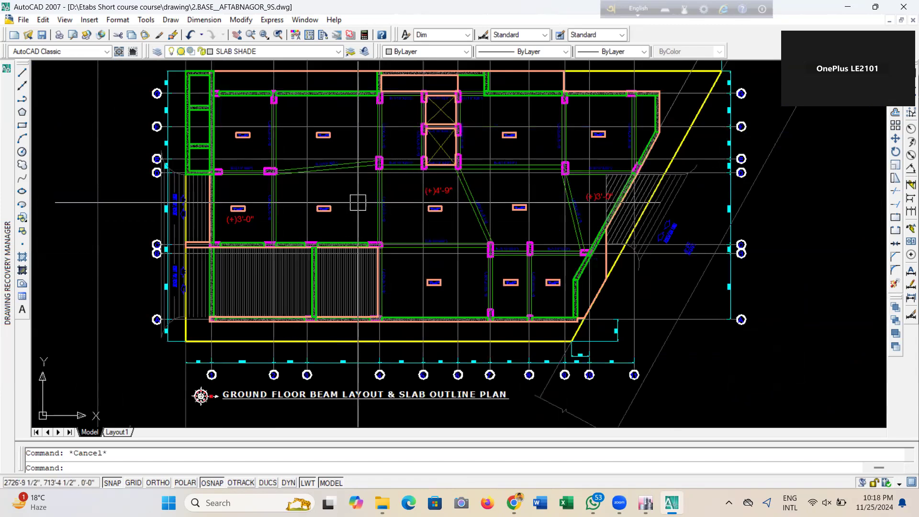
scroll(353, 209, "down", 2)
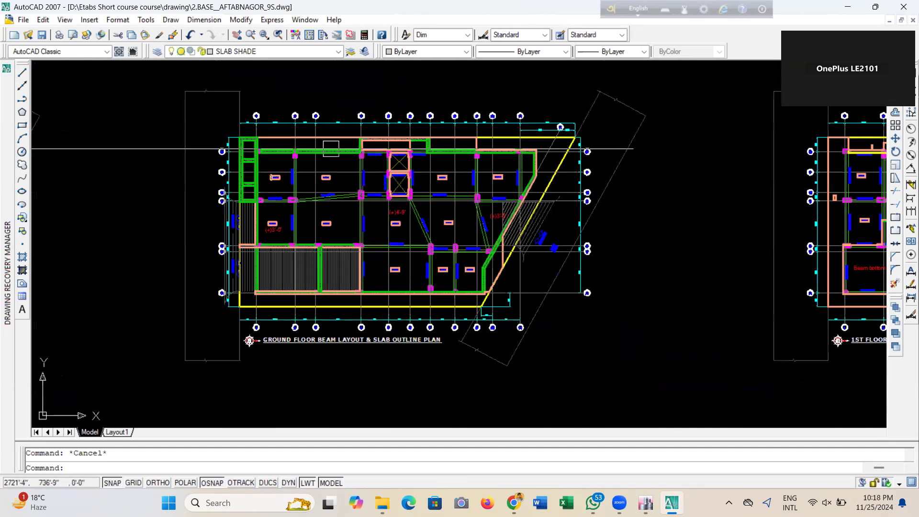
scroll(439, 205, "up", 2)
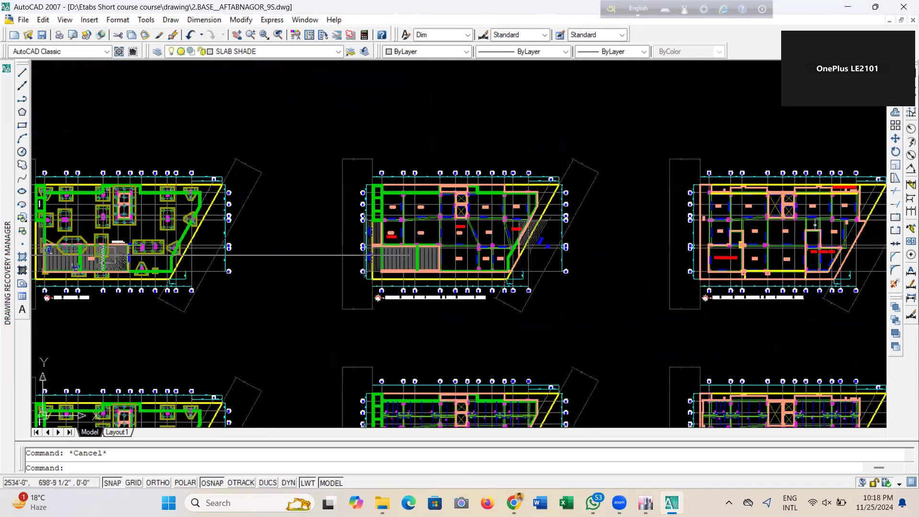
scroll(598, 223, "up", 4)
scroll(270, 245, "down", 6)
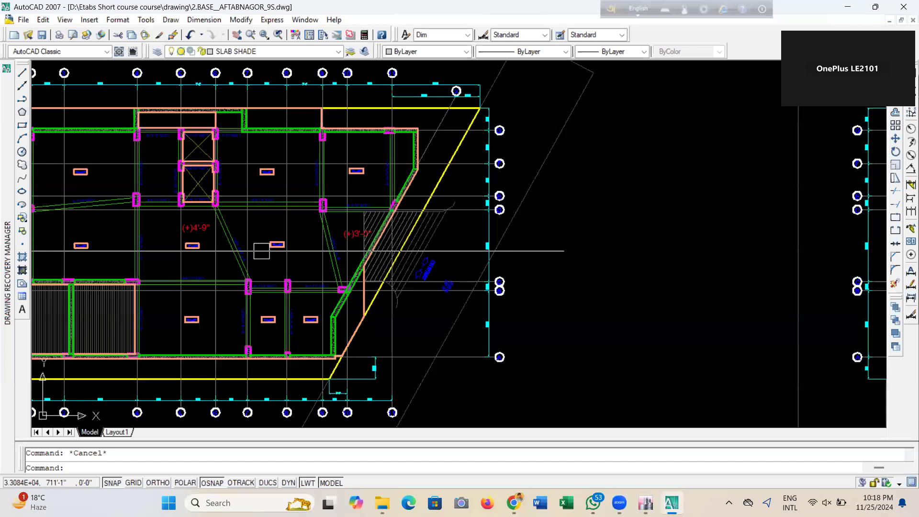
Examine the beam sizes, slab thickness labels and "Beam bottom slab" area on the 1st floor beam layout and slab outline plan
scroll(348, 212, "up", 5)
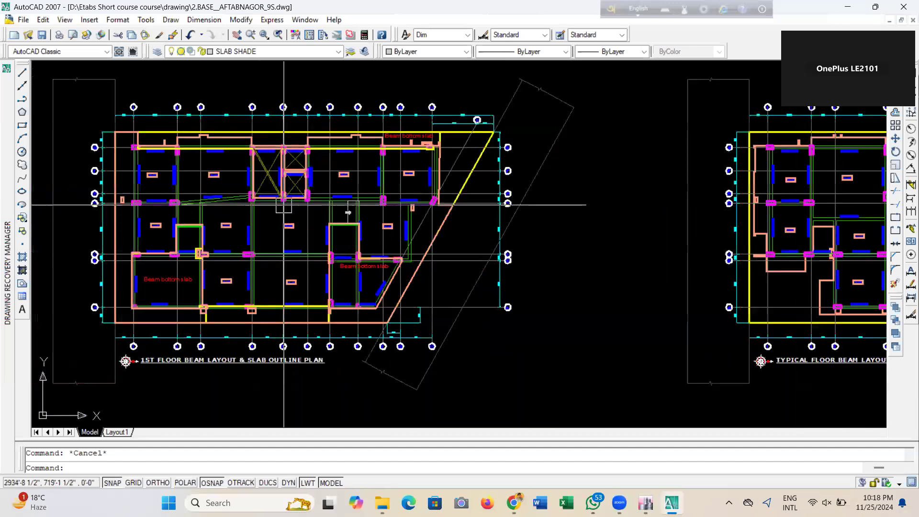
scroll(278, 267, "down", 1)
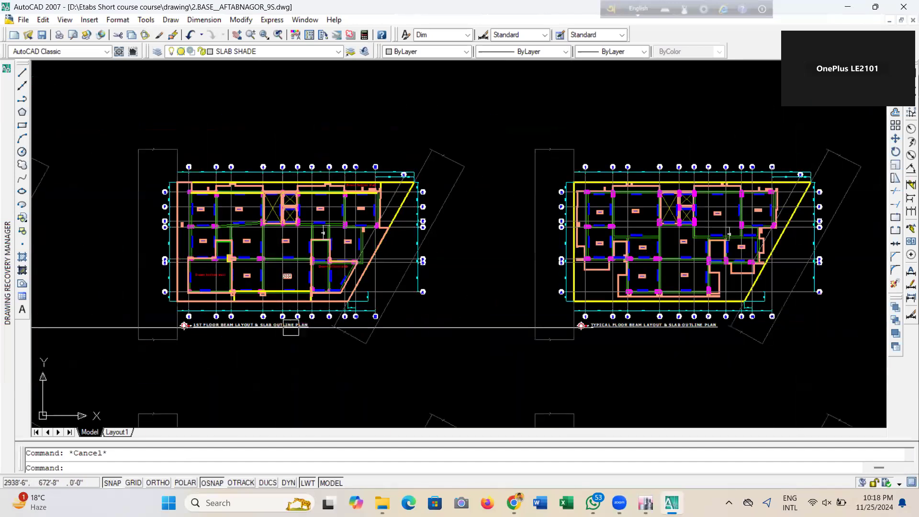
scroll(204, 329, "up", 5)
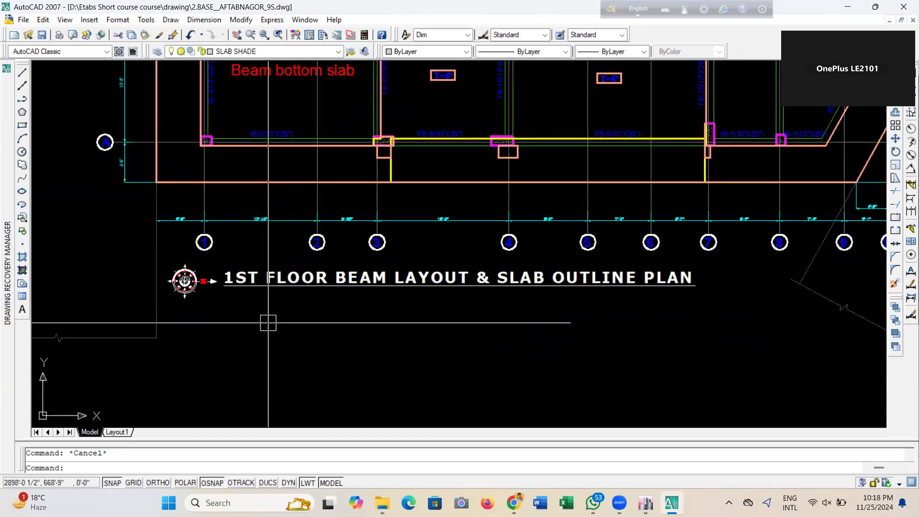
scroll(318, 328, "down", 3)
scroll(262, 139, "up", 4)
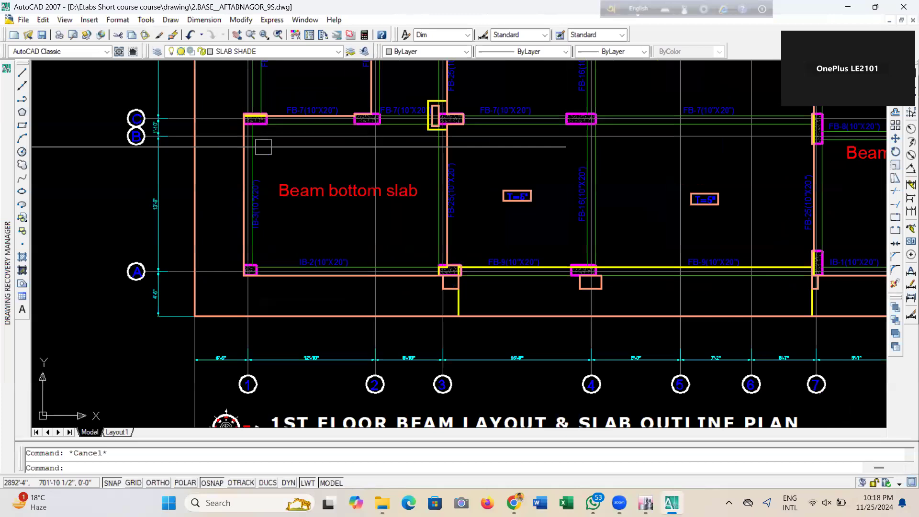
scroll(332, 259, "down", 3)
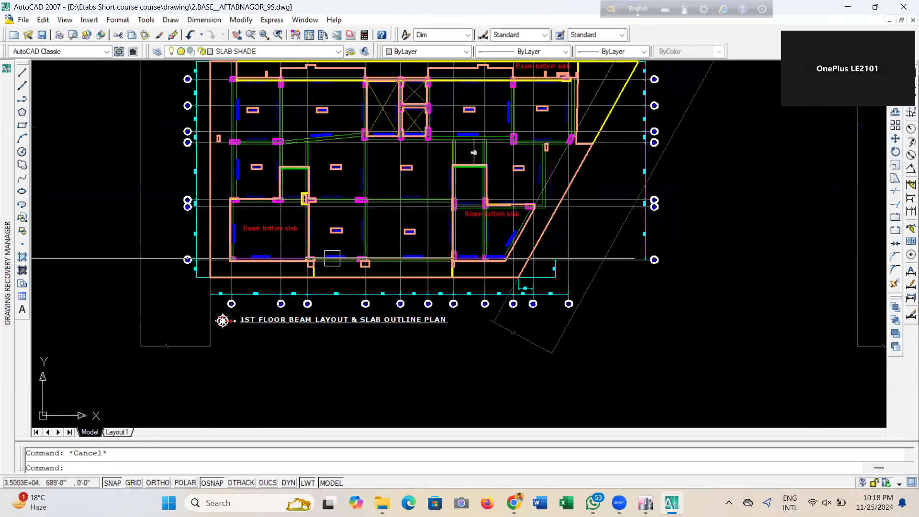
Examine the slab outline, beams and column positions on the typical floor beam layout and slab outline plan
scroll(335, 250, "down", 4)
scroll(529, 254, "up", 6)
scroll(537, 334, "up", 2)
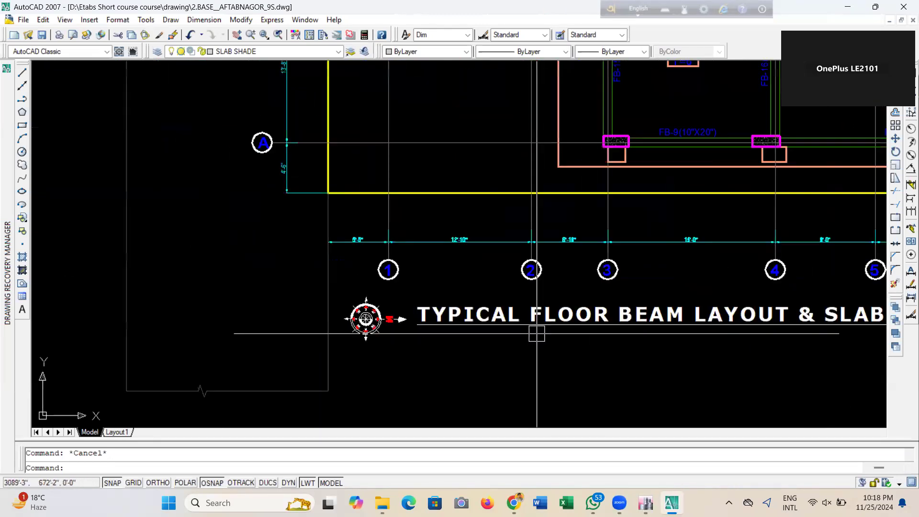
scroll(536, 333, "down", 2)
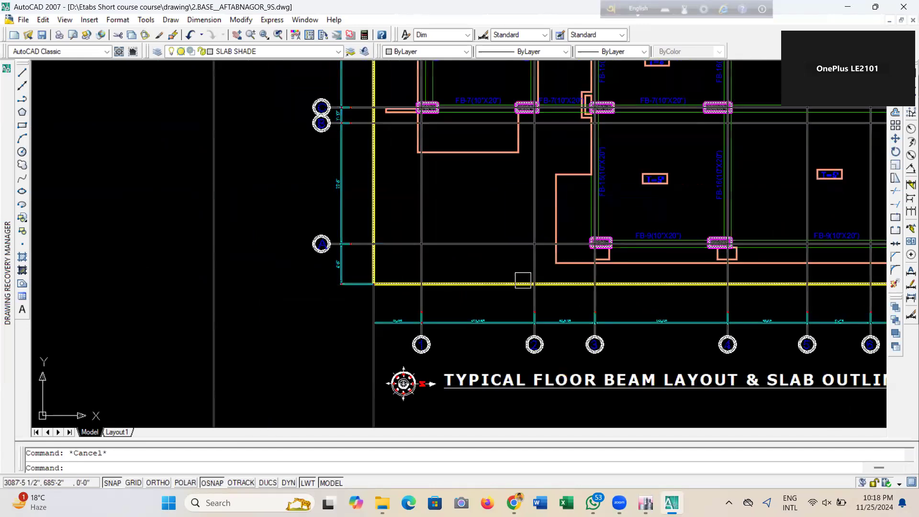
scroll(527, 263, "down", 4)
scroll(619, 260, "up", 3)
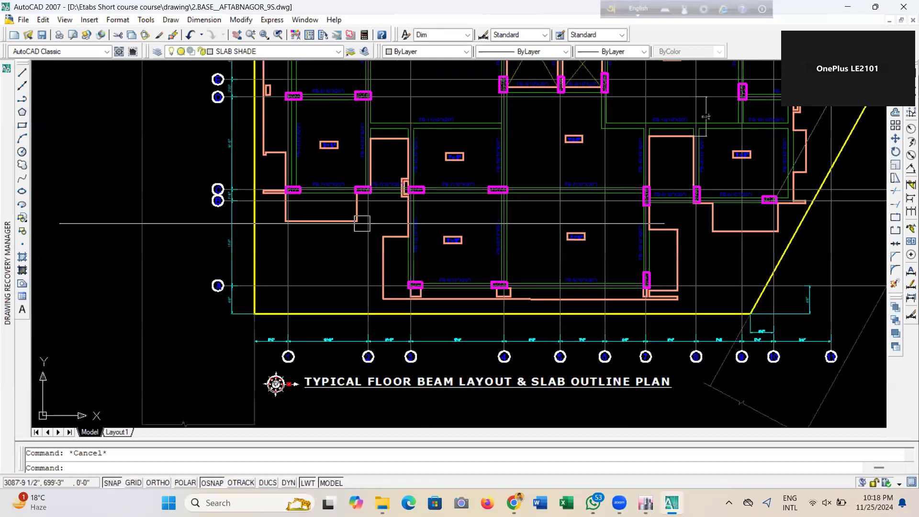
scroll(402, 244, "up", 4)
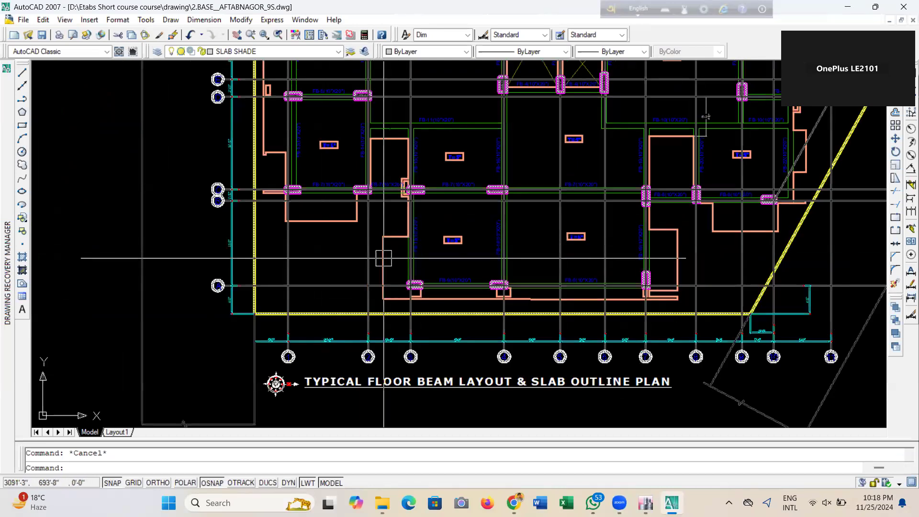
scroll(514, 223, "down", 5)
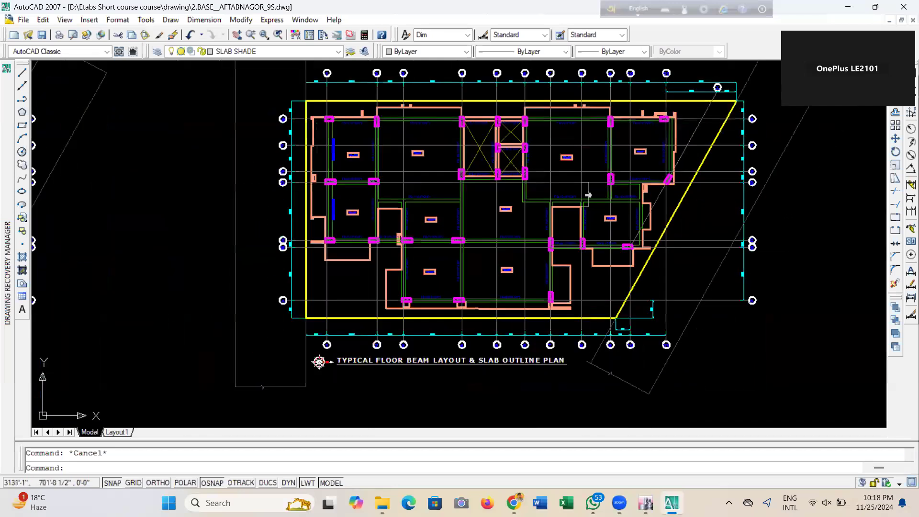
middle_click_drag(544, 248, 546, 241)
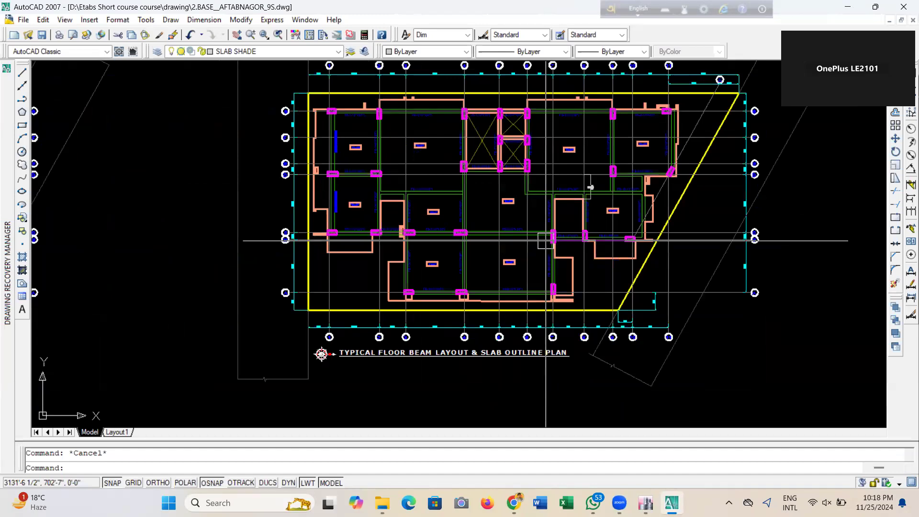
Find the 1st floor slab reinforcement details for the Y-direction among the structural drawings and review the plan
scroll(550, 251, "down", 8)
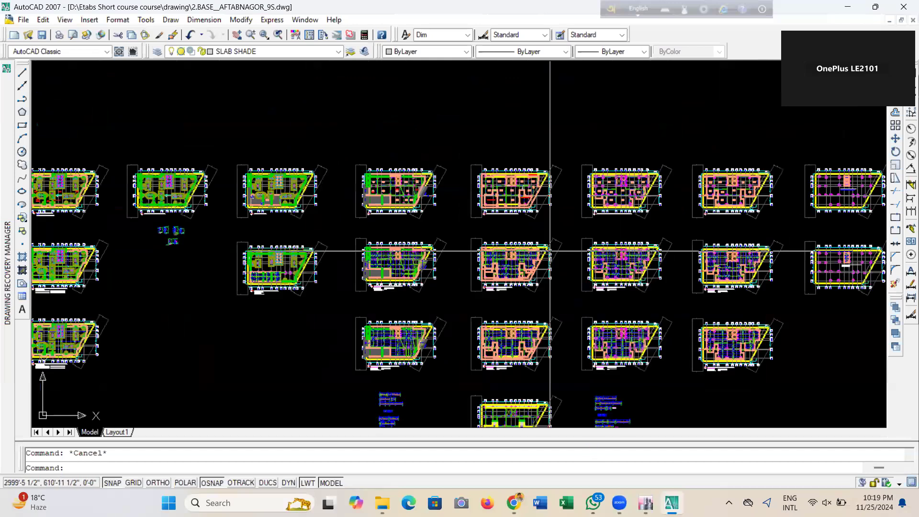
scroll(550, 250, "up", 5)
middle_click_drag(390, 383, 373, 397)
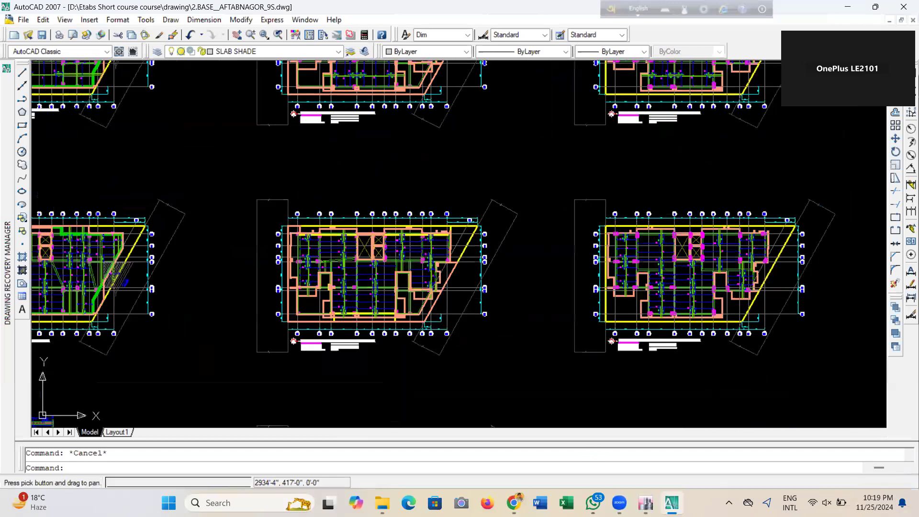
scroll(440, 269, "up", 6)
scroll(448, 250, "down", 2)
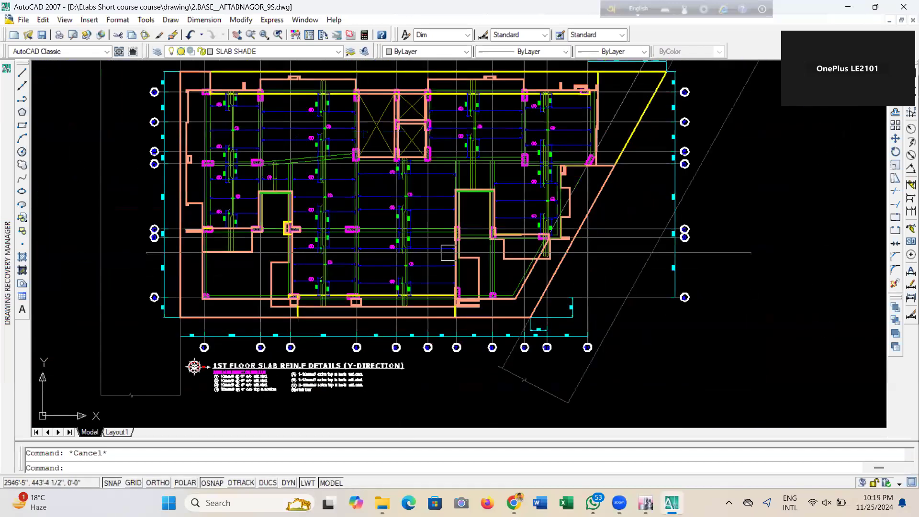
middle_click_drag(649, 276, 341, 275)
scroll(341, 275, "down", 4)
scroll(312, 199, "up", 2)
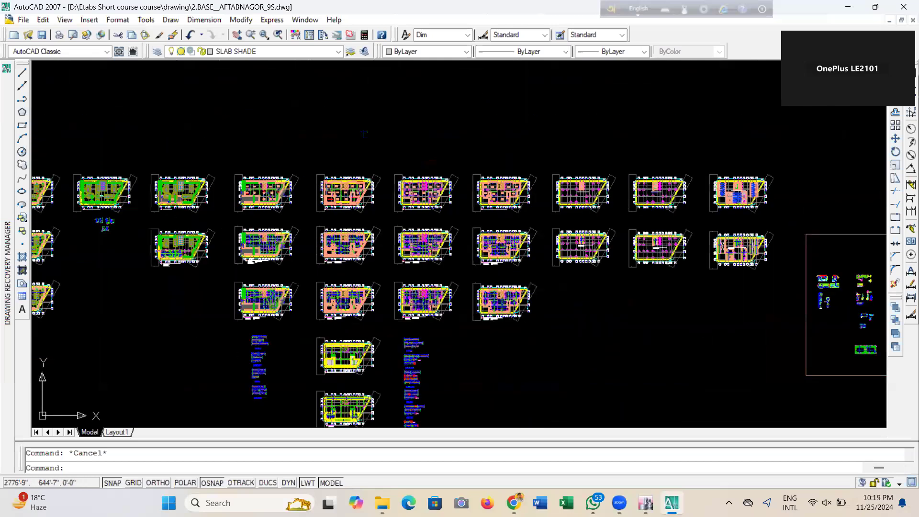
Compare the typical floor beam layout and slab outline plan with the adjacent roof floor plan
scroll(385, 195, "up", 2)
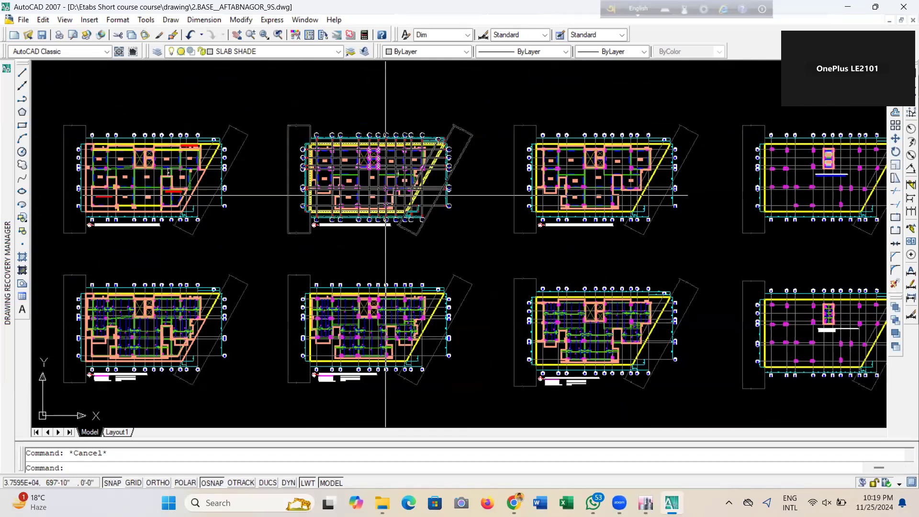
scroll(386, 194, "up", 3)
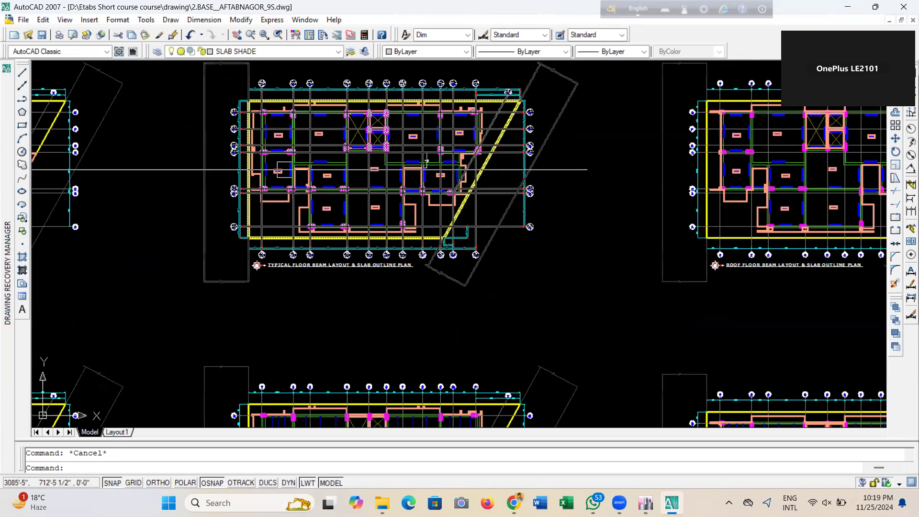
scroll(284, 169, "up", 5)
scroll(232, 214, "down", 8)
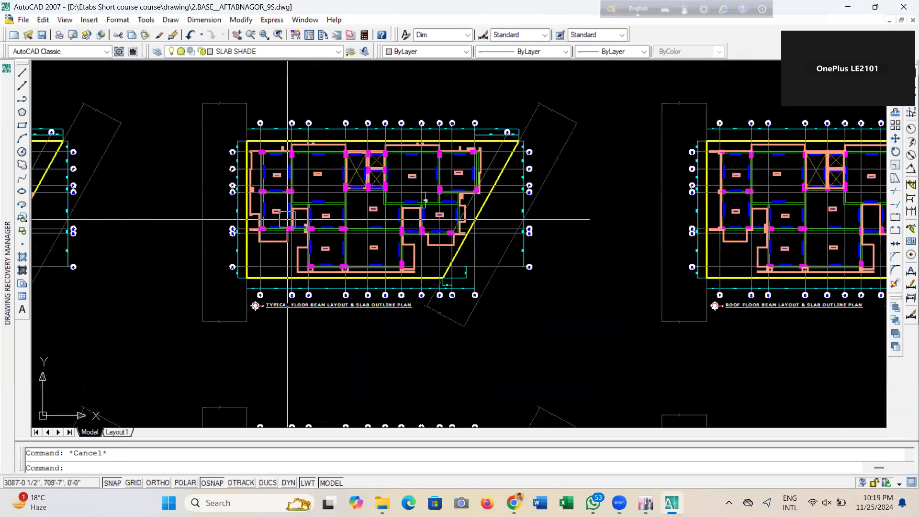
middle_click_drag(589, 263, 341, 256)
middle_click_drag(295, 227, 520, 225)
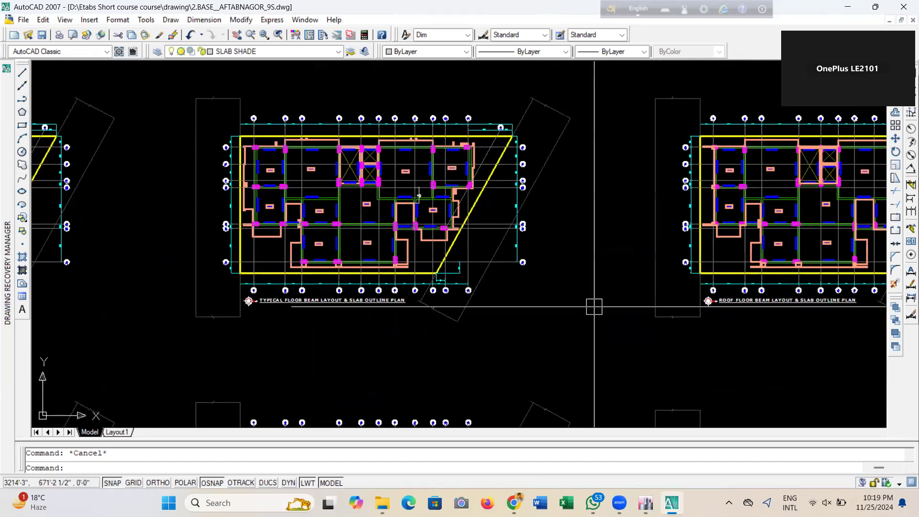
middle_click_drag(593, 307, 541, 331)
scroll(509, 263, "down", 2)
middle_click_drag(325, 330, 331, 330)
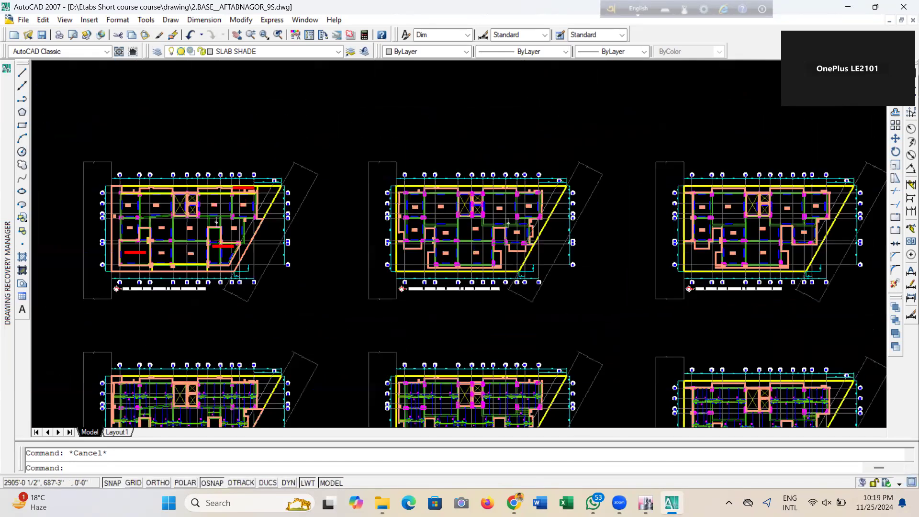
Inspect both "Beam bottom slab" zones between grids A and C on the 1st floor beam layout plan
scroll(141, 256, "up", 5)
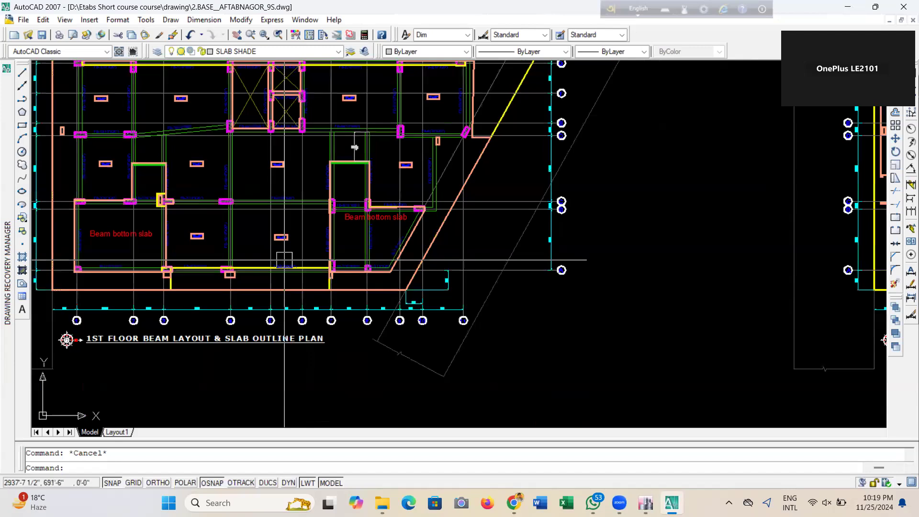
scroll(82, 251, "up", 3)
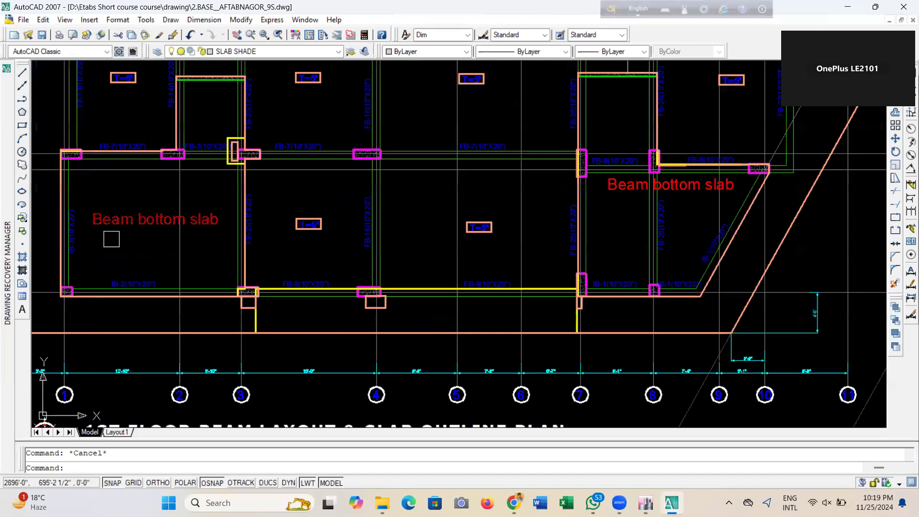
middle_click_drag(140, 201, 264, 222)
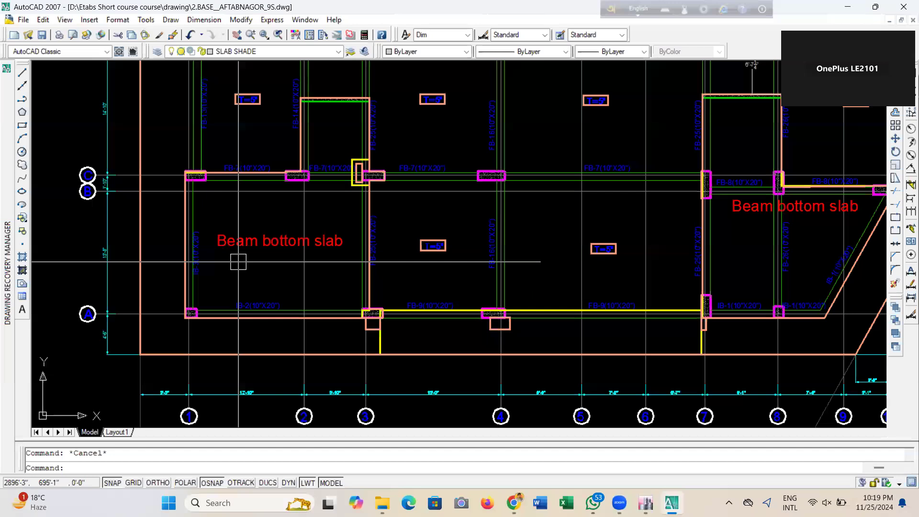
scroll(536, 277, "down", 10)
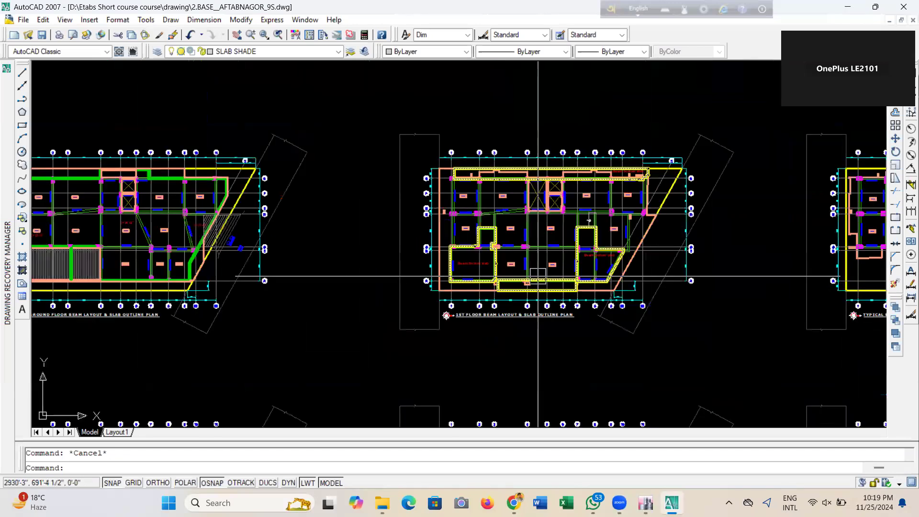
Locate the hatched architectural floor plan and examine its yellow-outlined beam bottom slab zones against the column grid
scroll(396, 254, "down", 2)
scroll(430, 215, "up", 10)
scroll(442, 175, "up", 2)
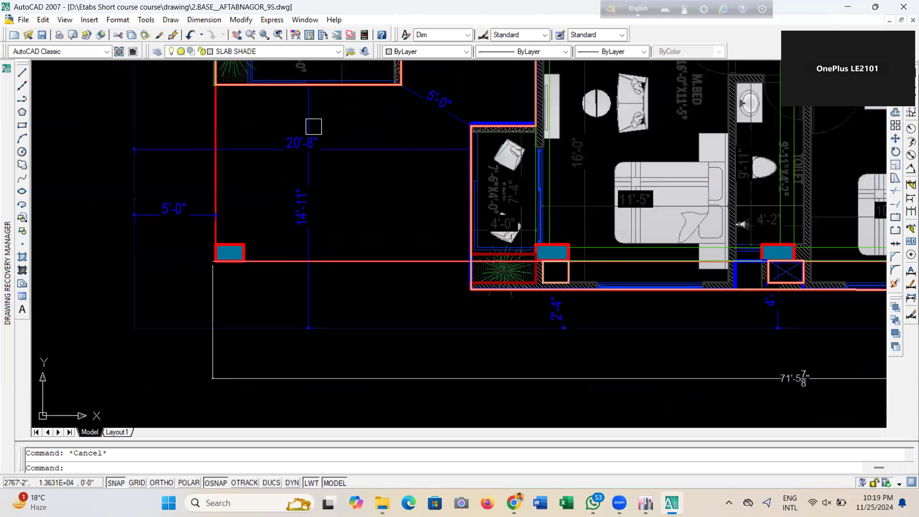
scroll(314, 203, "down", 4)
scroll(420, 217, "up", 6)
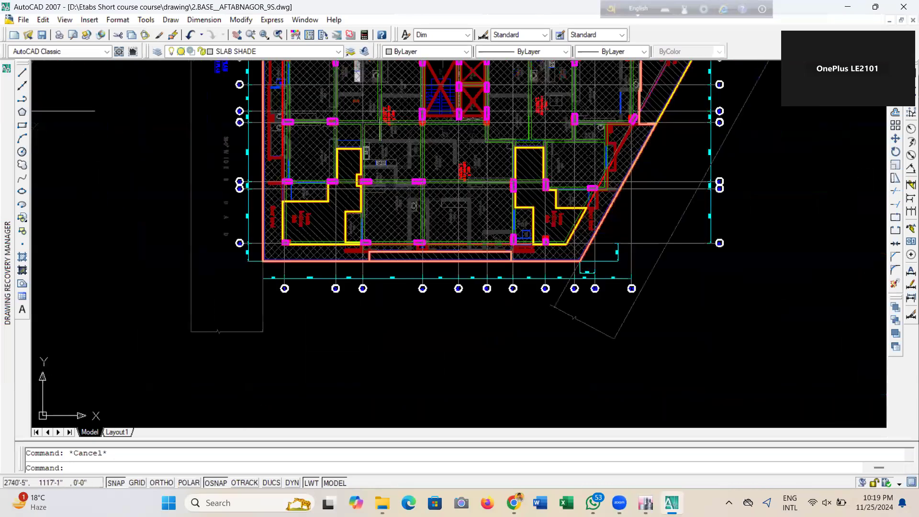
scroll(320, 231, "down", 3)
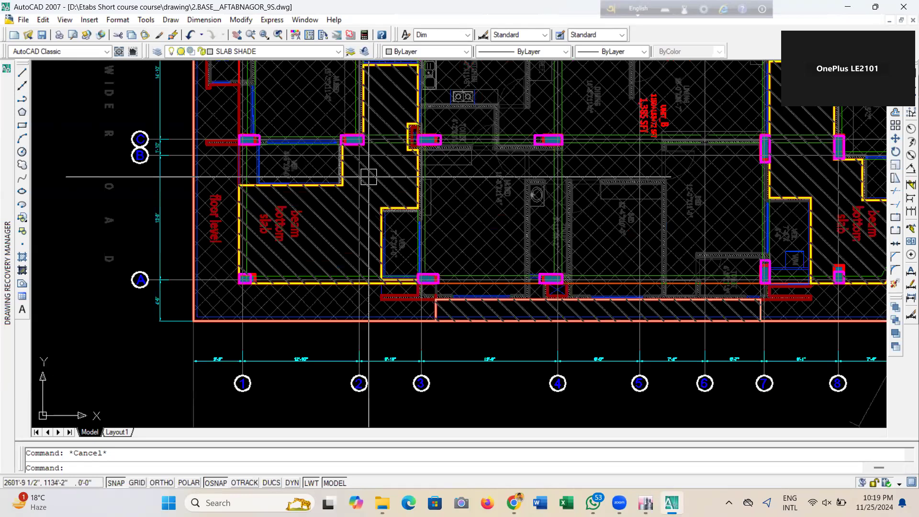
scroll(299, 225, "down", 2)
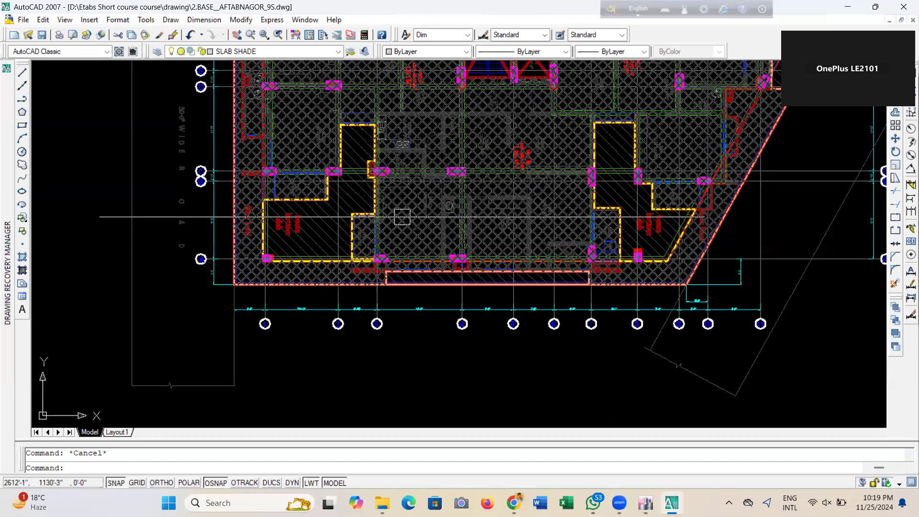
scroll(402, 217, "up", 5)
scroll(397, 225, "down", 5)
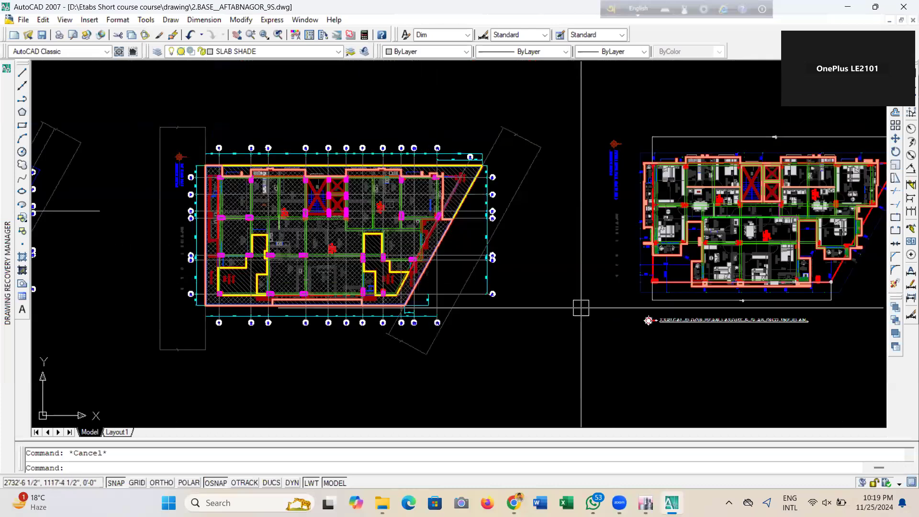
Compare the typical floor furniture plan with the other architectural and parking floor plans, and switch to the ETABS model's 1ST story plan
scroll(626, 271, "up", 1)
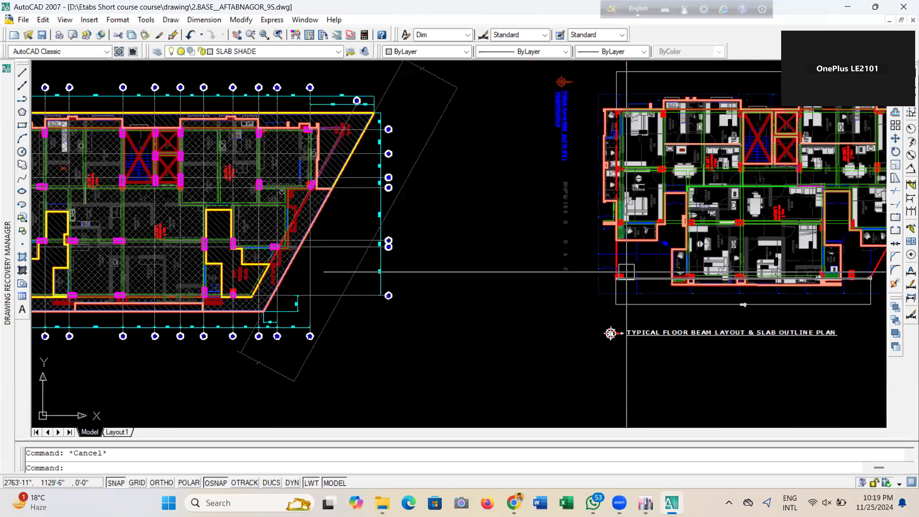
scroll(505, 206, "down", 6)
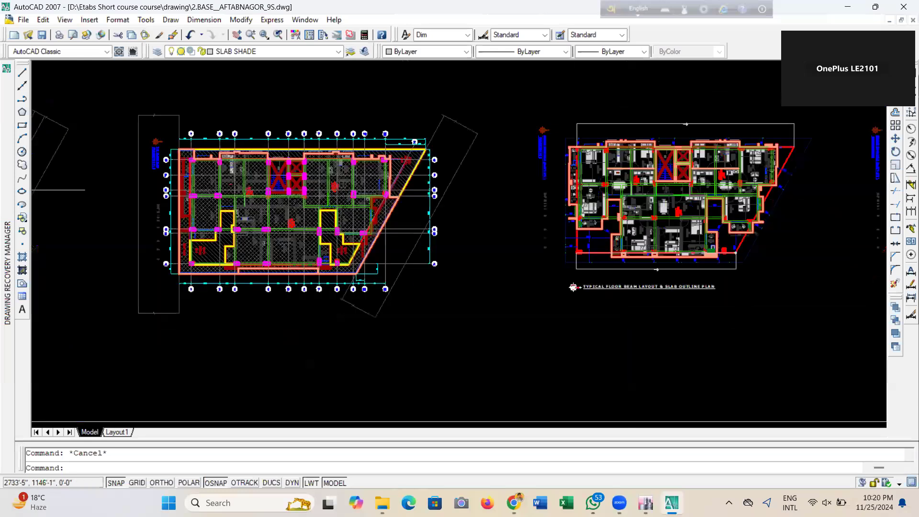
scroll(677, 226, "up", 3)
middle_click_drag(535, 259, 322, 289)
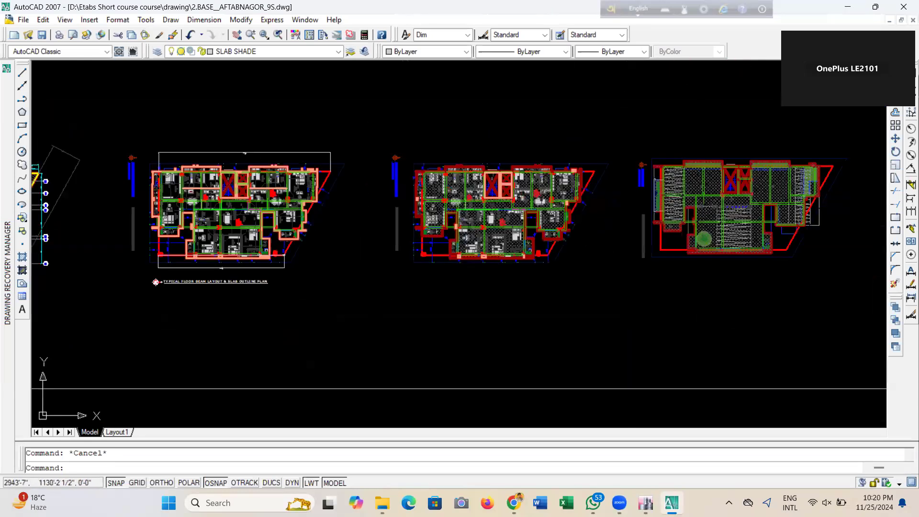
scroll(720, 357, "down", 4)
scroll(586, 293, "up", 5)
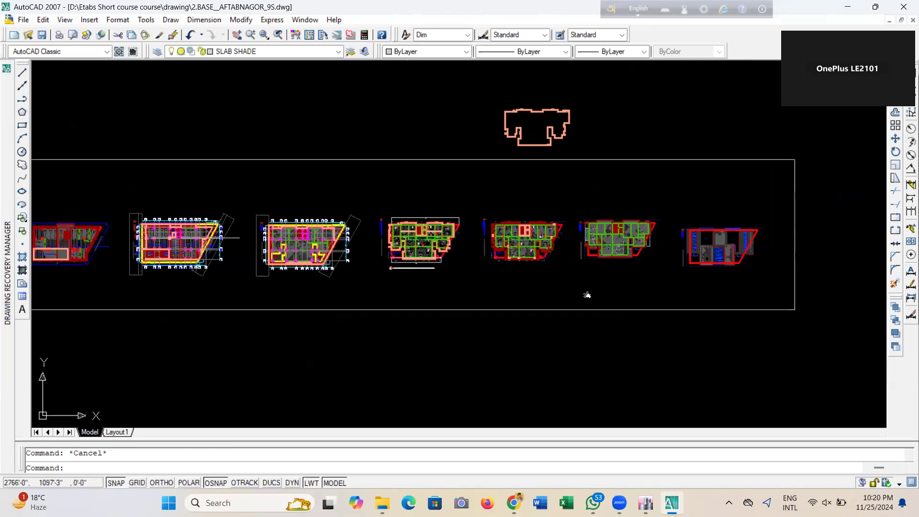
scroll(674, 252, "up", 3)
scroll(611, 249, "down", 2)
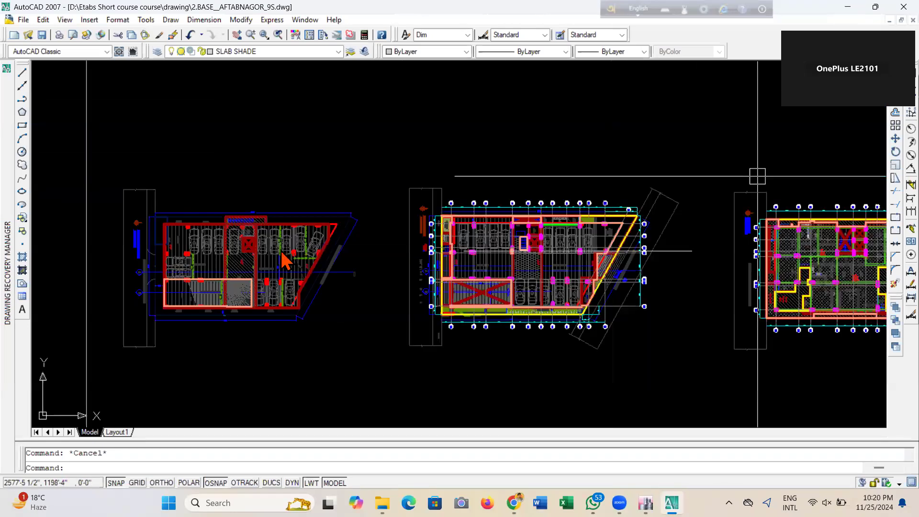
key("alt+Tab")
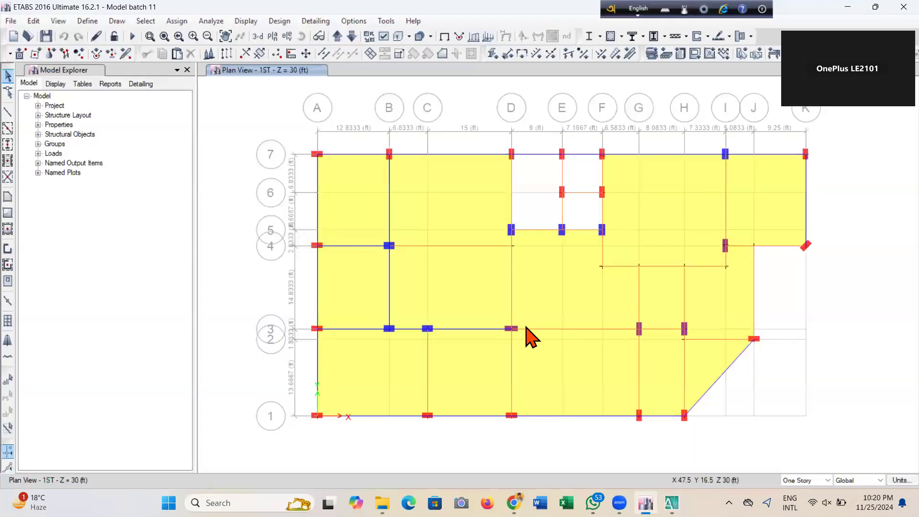
Step the plan view down through the stories below 1ST to Base, and return to the Semi Basement plan
left_click(351, 37)
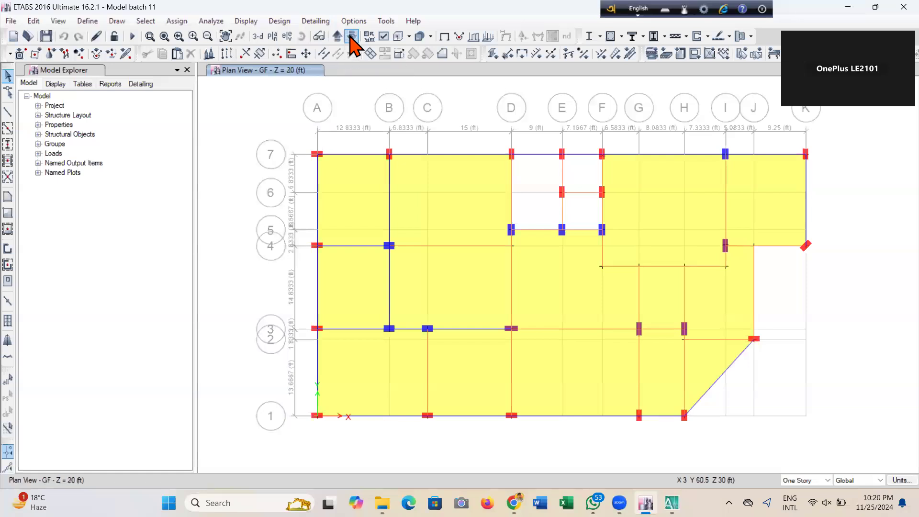
left_click(351, 37)
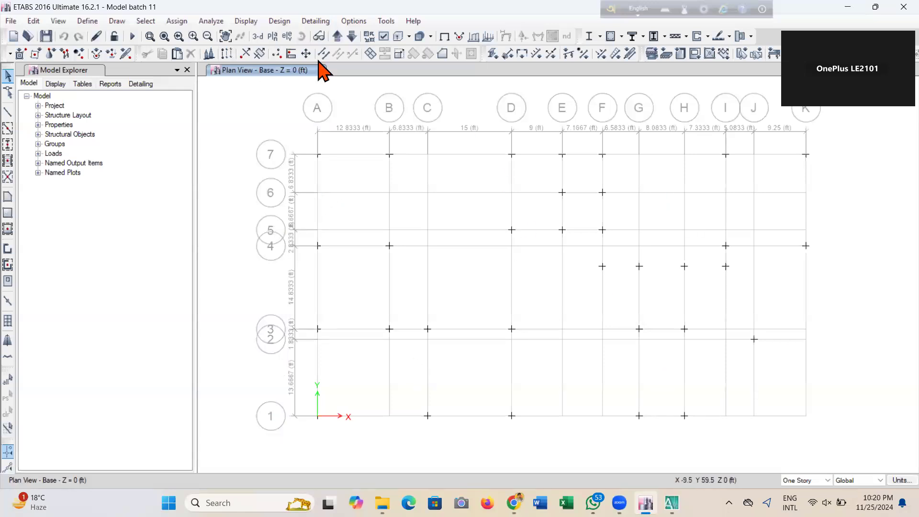
left_click(338, 36)
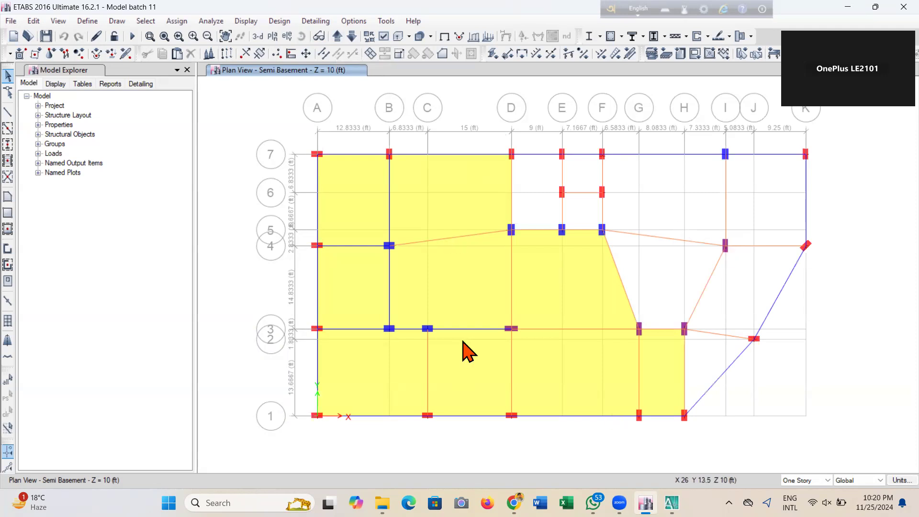
Switch to AutoCAD and compare the basement parking plan with the adjacent ground floor plan
mouse_move(671, 502)
left_click(676, 470)
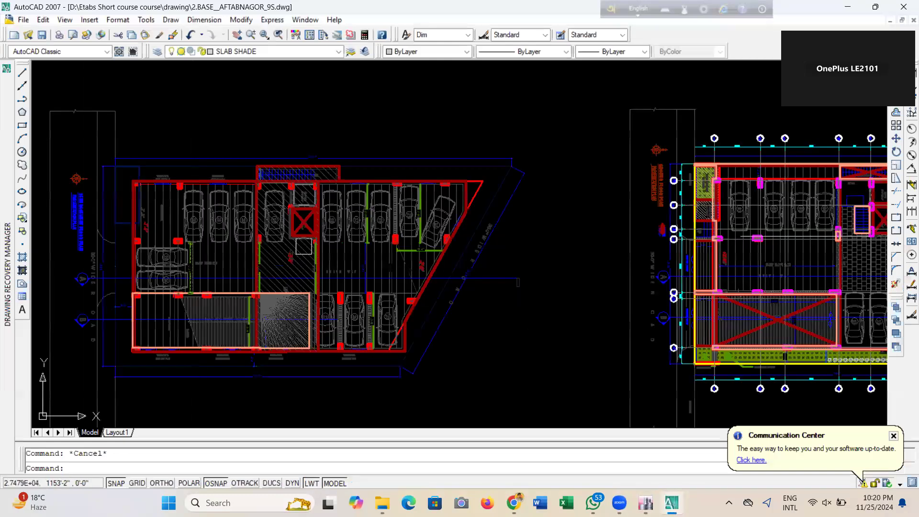
scroll(231, 243, "down", 4)
scroll(671, 289, "up", 3)
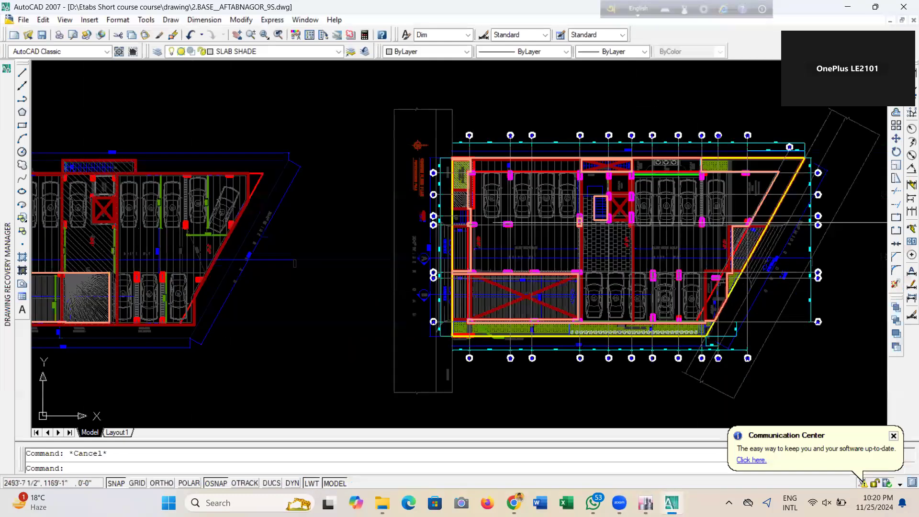
middle_click_drag(686, 284, 181, 271)
mouse_move(299, 277)
middle_mouse_down()
mouse_move(251, 276)
mouse_move(593, 259)
middle_mouse_up()
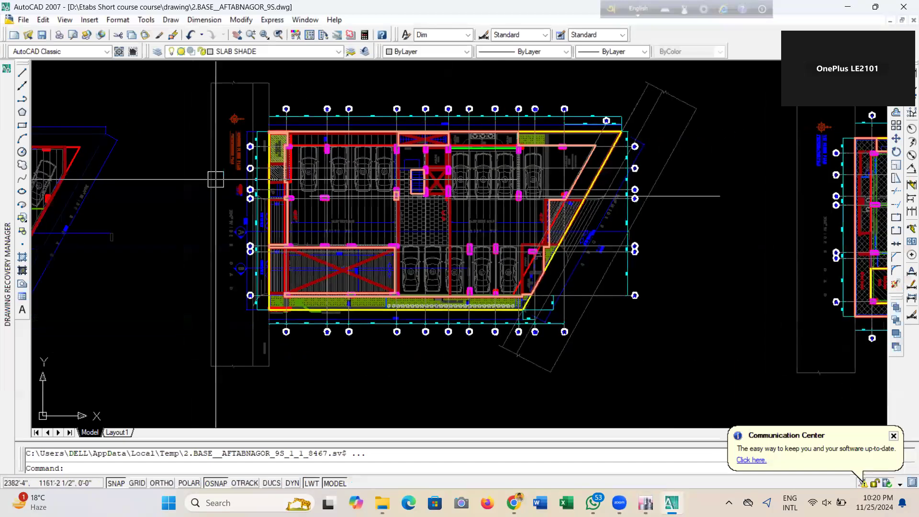
scroll(223, 168, "up", 7)
scroll(376, 171, "down", 8)
mouse_move(134, 221)
middle_mouse_down()
mouse_move(213, 232)
mouse_move(438, 226)
middle_mouse_up()
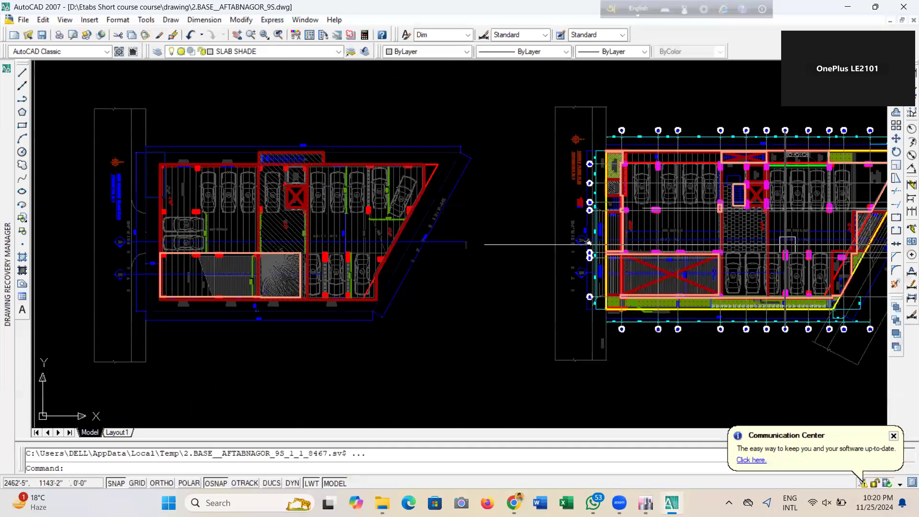
middle_click_drag(826, 208, 569, 198)
scroll(509, 212, "up", 1)
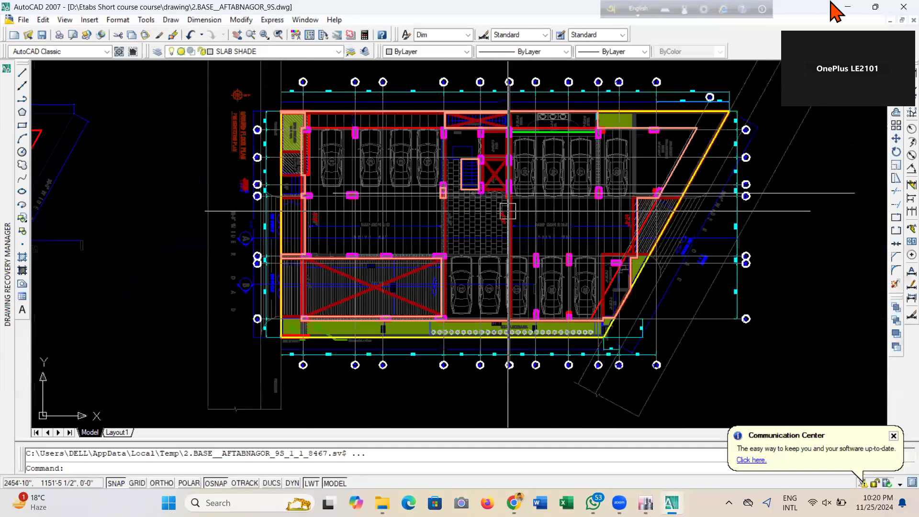
Locate the Basement Layout Plan and the Retaining Wall Layout Plan among the structural drawings and examine their walls and levels
scroll(534, 250, "down", 5)
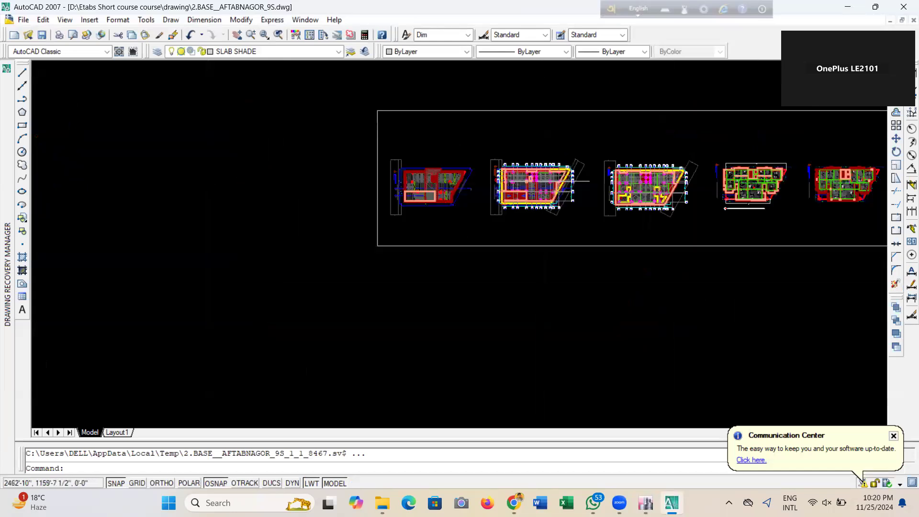
scroll(359, 353, "up", 3)
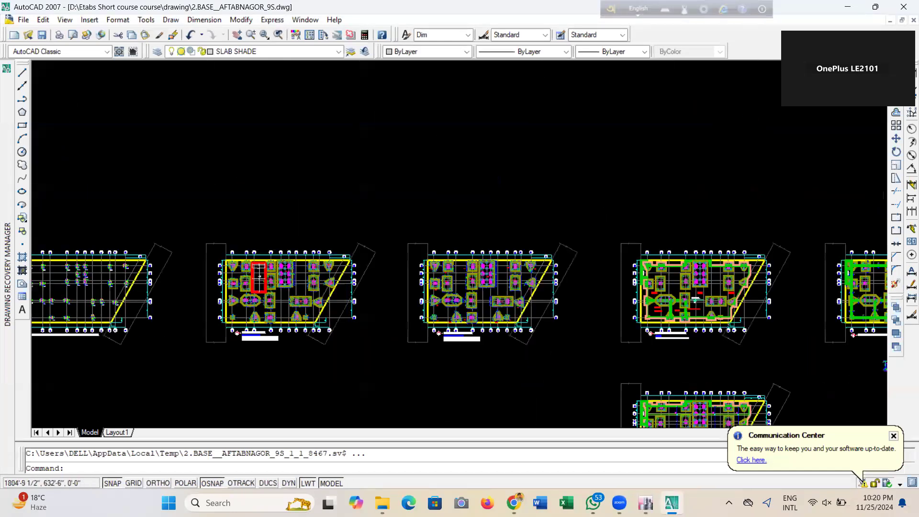
scroll(525, 304, "up", 3)
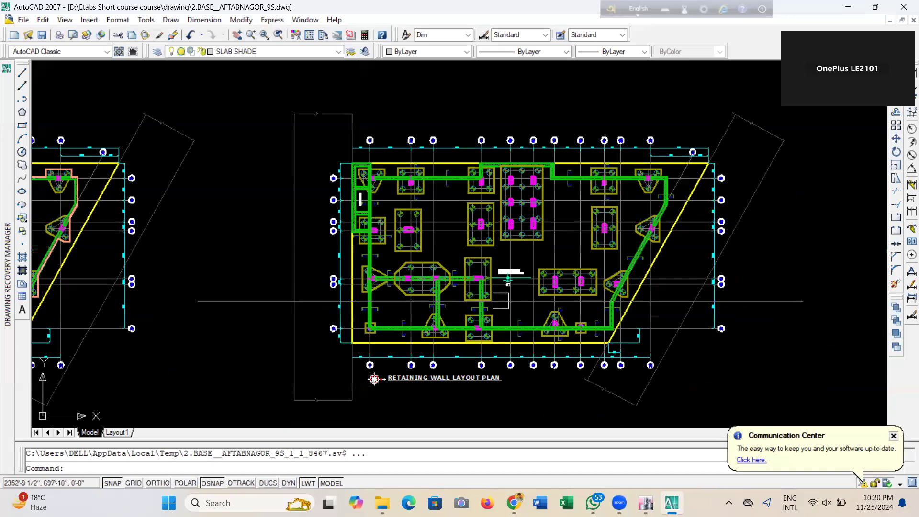
scroll(445, 241, "down", 4)
scroll(233, 260, "up", 5)
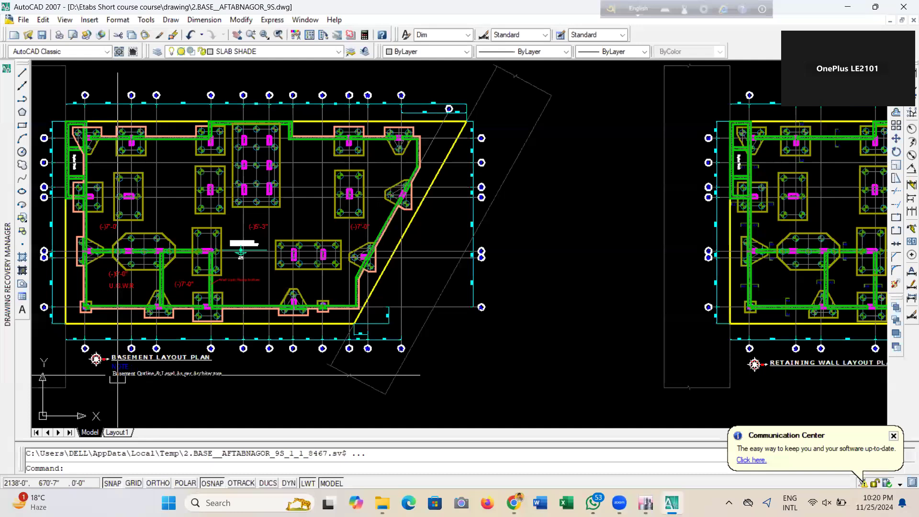
scroll(118, 375, "up", 3)
scroll(234, 303, "down", 4)
middle_click_drag(528, 261, 474, 260)
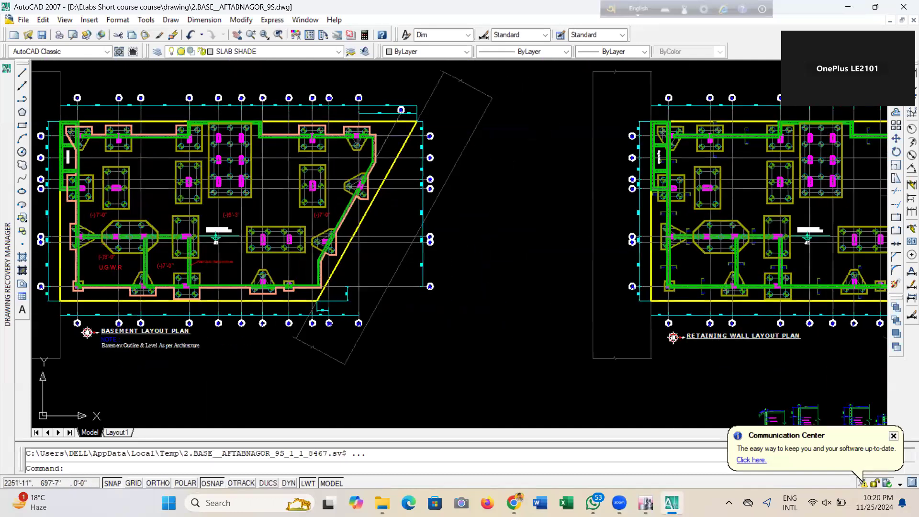
scroll(521, 286, "up", 3)
scroll(521, 286, "down", 6)
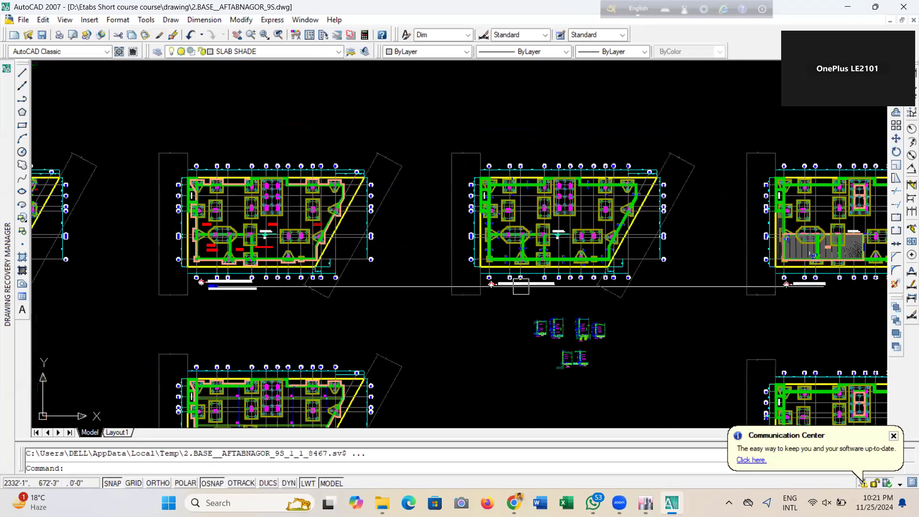
Review the structural drawings from the Retaining Wall Layout Plan through the Ram Layout Plan to the Ground Floor Beam Layout & Slab Outline Plan
middle_click_drag(586, 239, 502, 234)
middle_click_drag(627, 246, 449, 213)
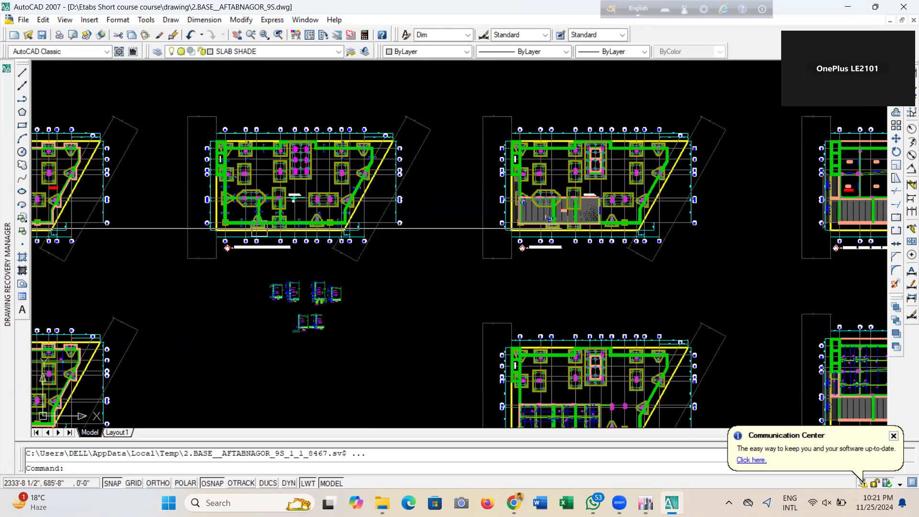
scroll(335, 192, "up", 1)
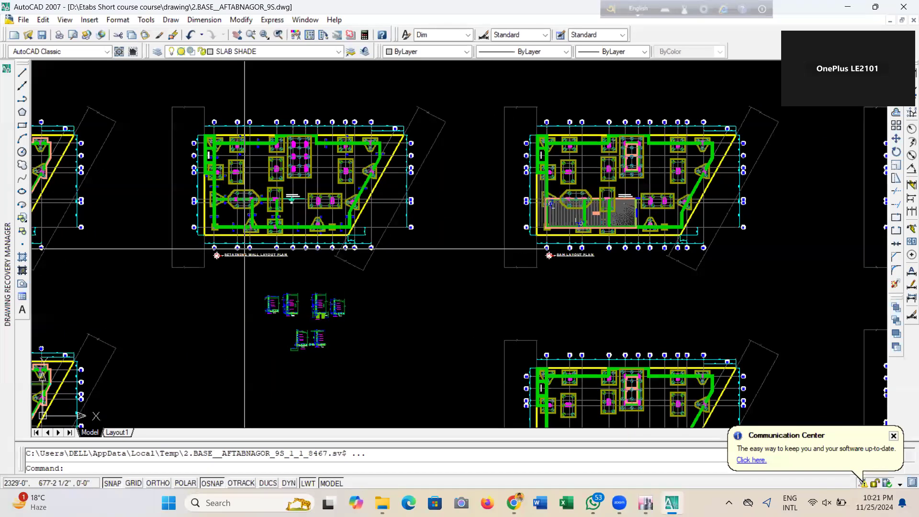
scroll(245, 249, "down", 2)
middle_click_drag(639, 257, 569, 266)
scroll(571, 202, "up", 6)
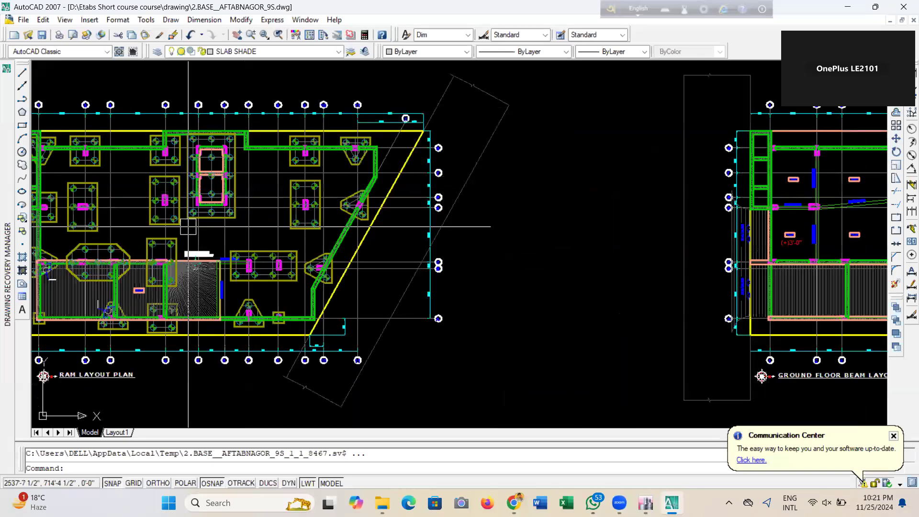
scroll(261, 274, "down", 3)
scroll(709, 280, "up", 5)
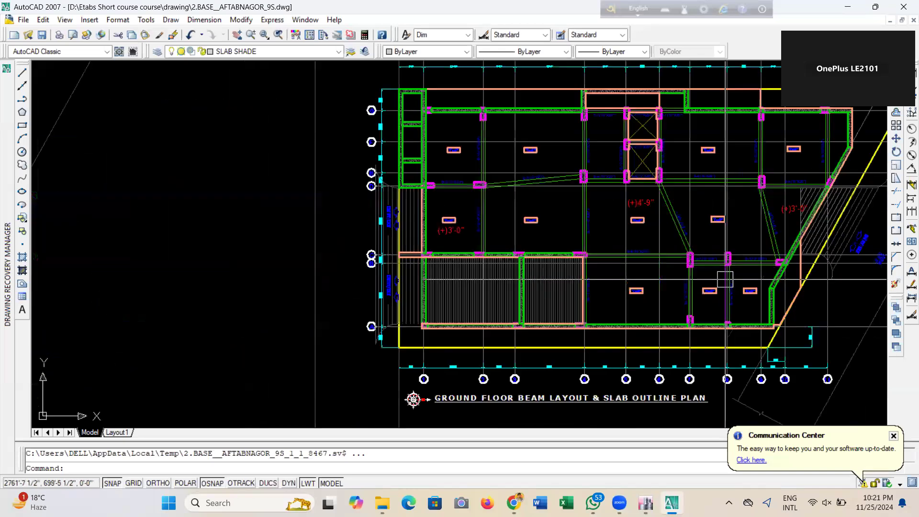
Inspect the ramp area on the Ram Layout Plan and compare it with the Ground Floor Beam Layout & Slab Outline Plan
scroll(709, 280, "down", 8)
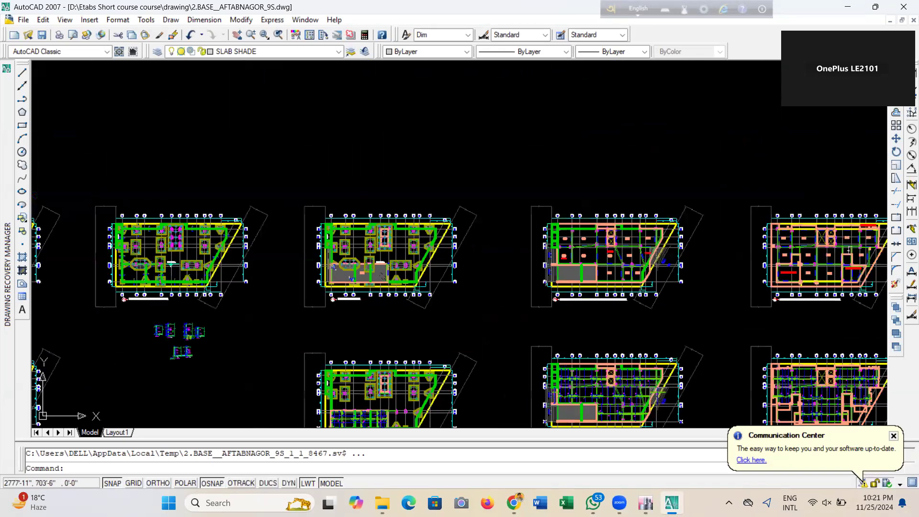
scroll(421, 249, "up", 5)
scroll(416, 242, "up", 5)
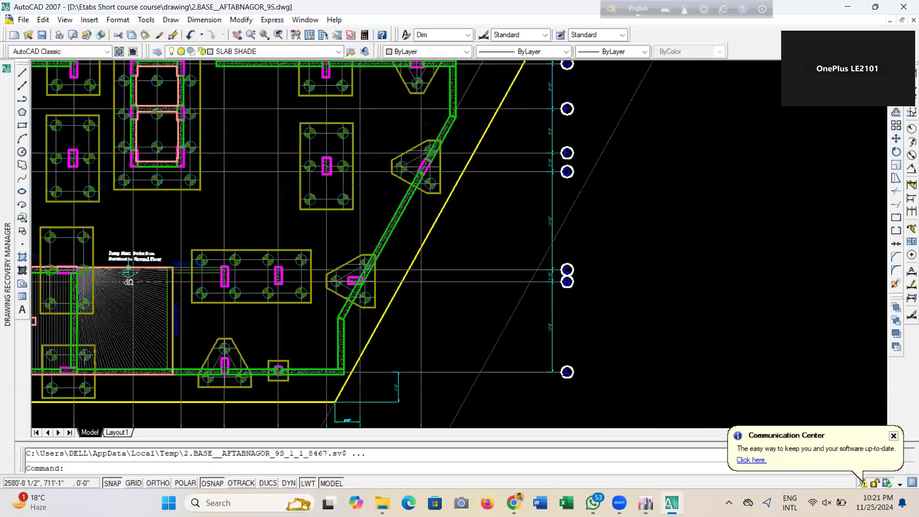
scroll(388, 225, "up", 3)
scroll(372, 222, "down", 6)
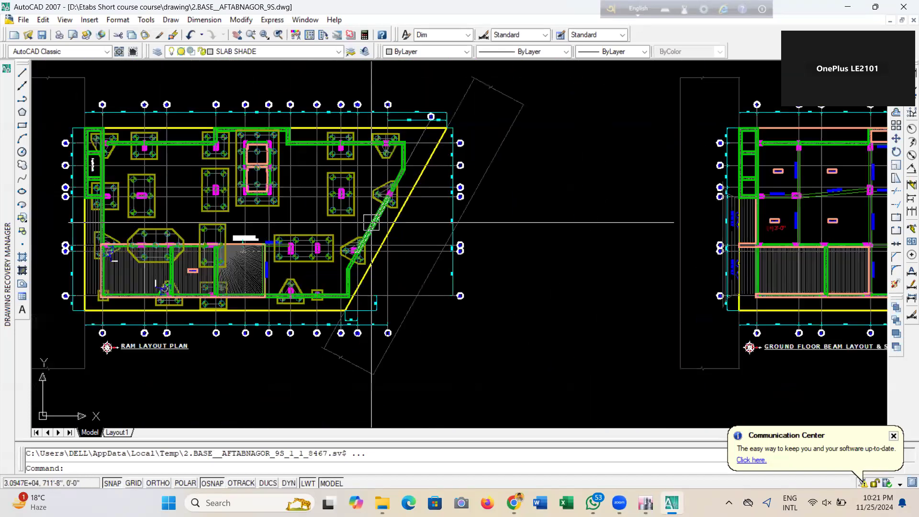
middle_click_drag(331, 296, 83, 273)
scroll(462, 178, "up", 2)
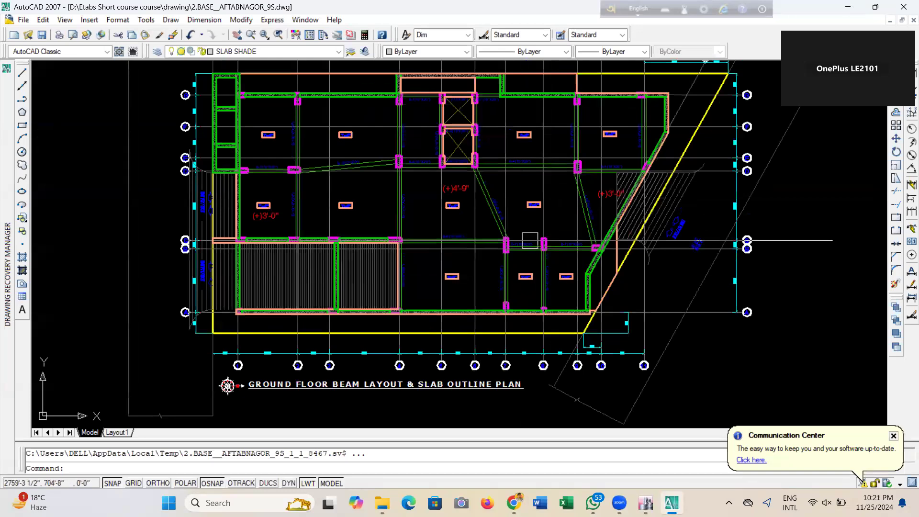
scroll(530, 240, "down", 1)
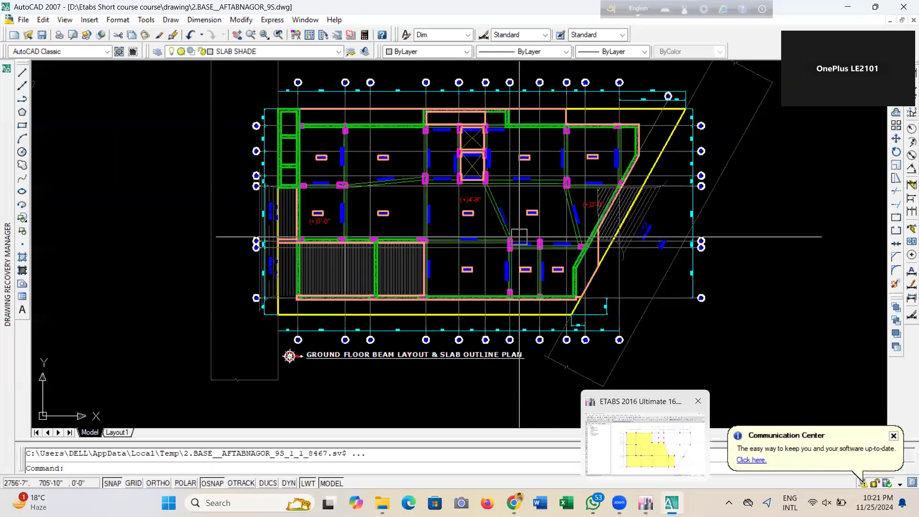
Switch to ETABS, show the Base plan, and inspect the building's lowest stories and supports in the 3D view
mouse_move(646, 502)
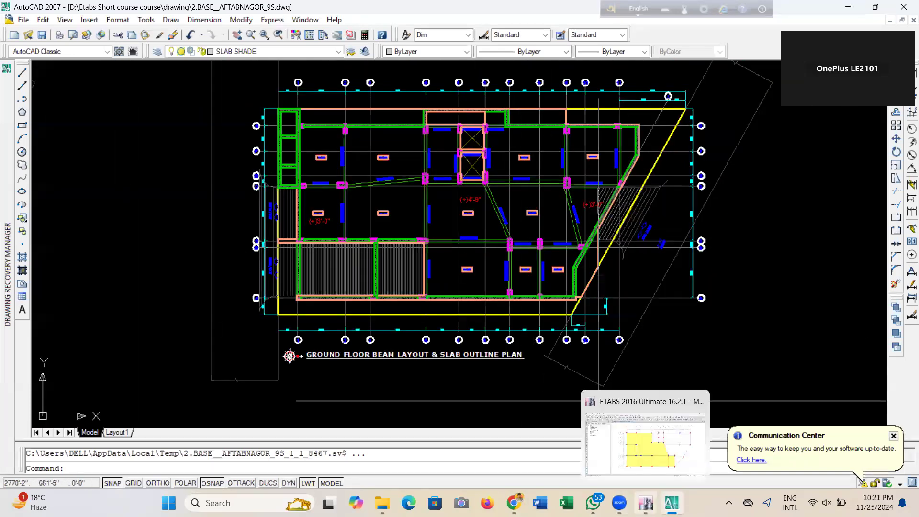
left_click(592, 402)
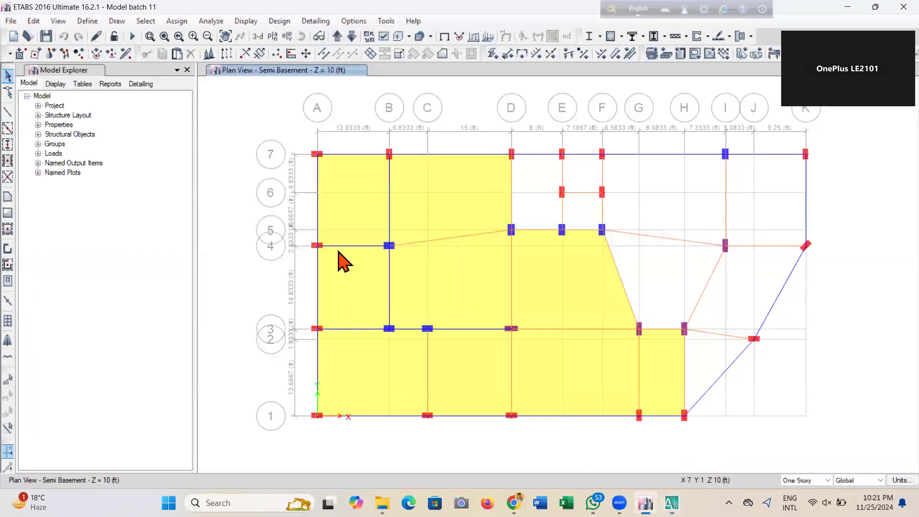
left_click(352, 36)
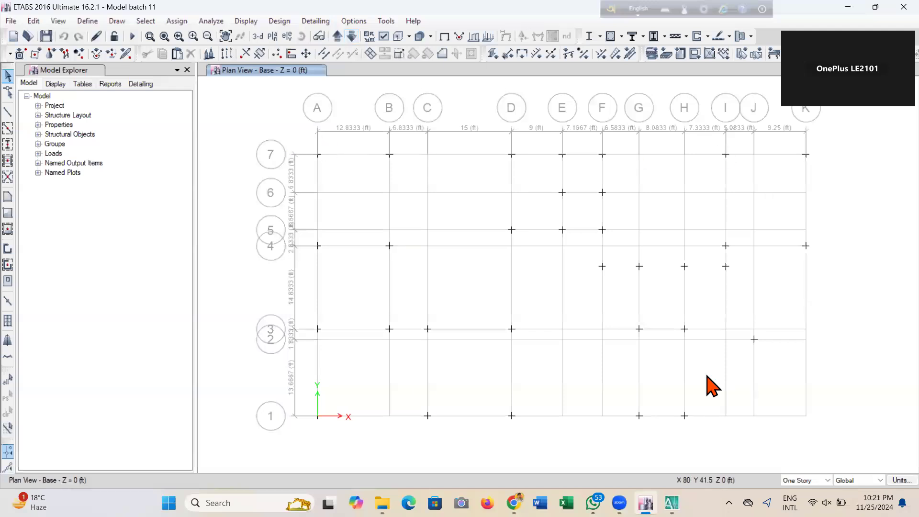
left_click(258, 36)
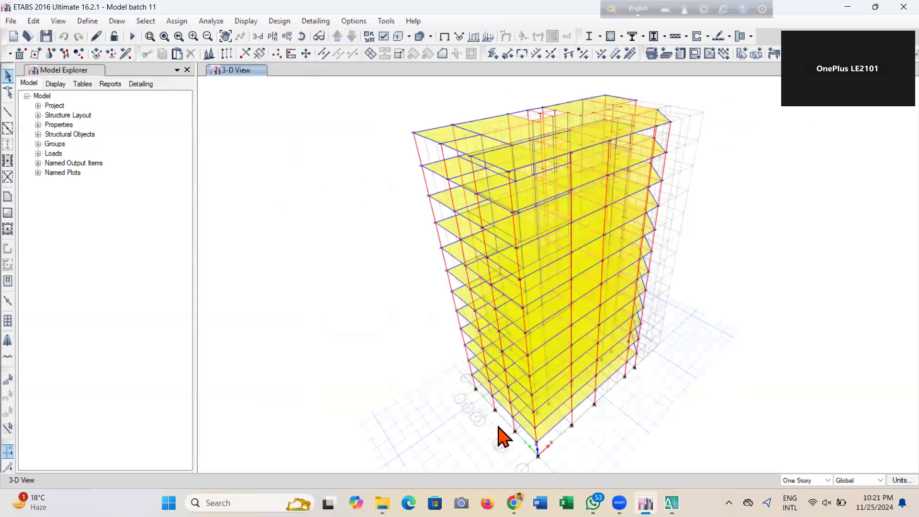
left_click(312, 38)
left_click_drag(349, 326, 338, 263)
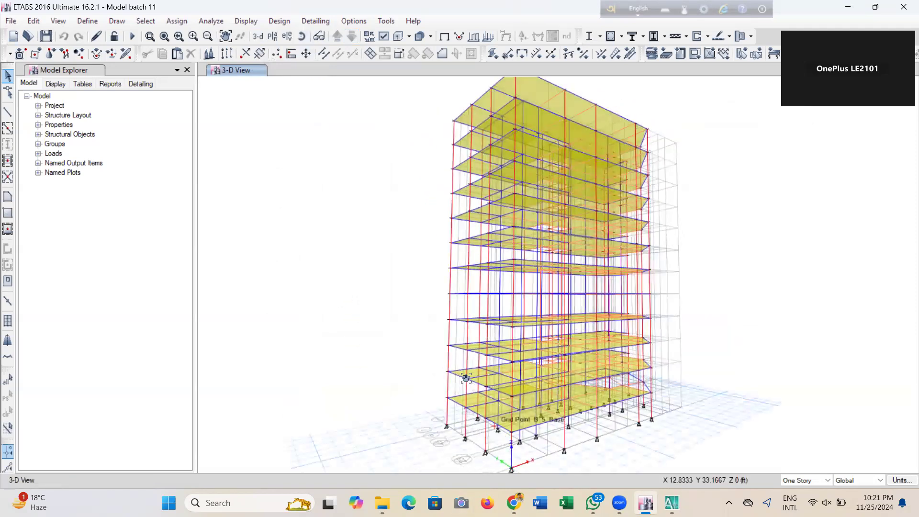
middle_click_drag(480, 451, 421, 359)
scroll(421, 360, "up", 5)
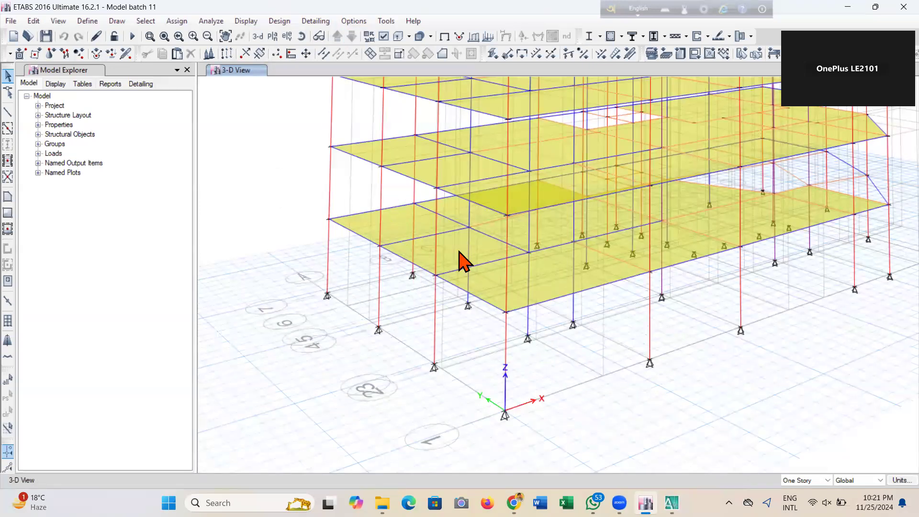
Display the Semi Basement story in plan view with the whole column grid in sight
left_click(272, 37)
left_click(430, 300)
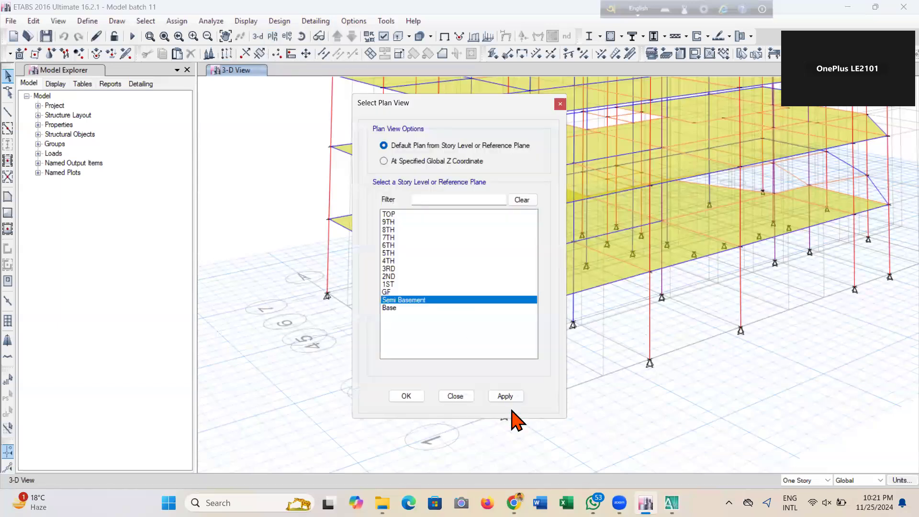
left_click(506, 397)
left_click(406, 396)
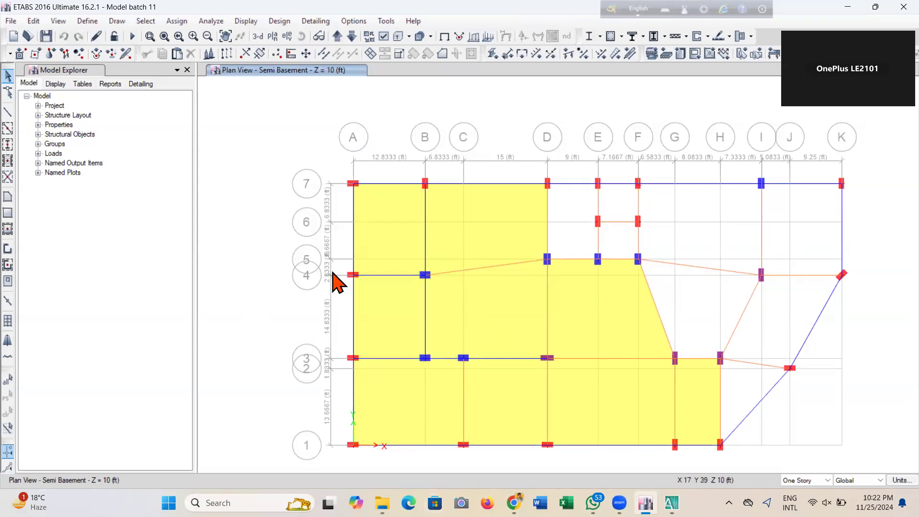
middle_click_drag(722, 348, 660, 335)
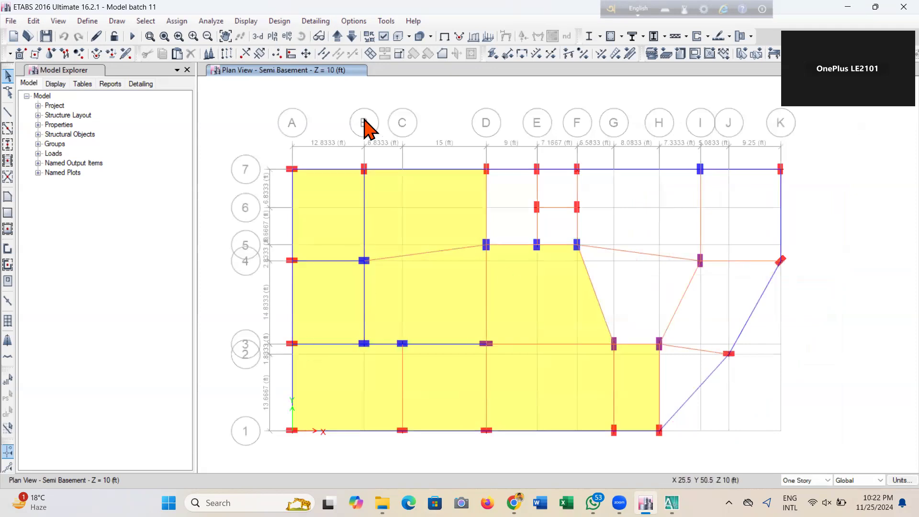
left_click(42, 33)
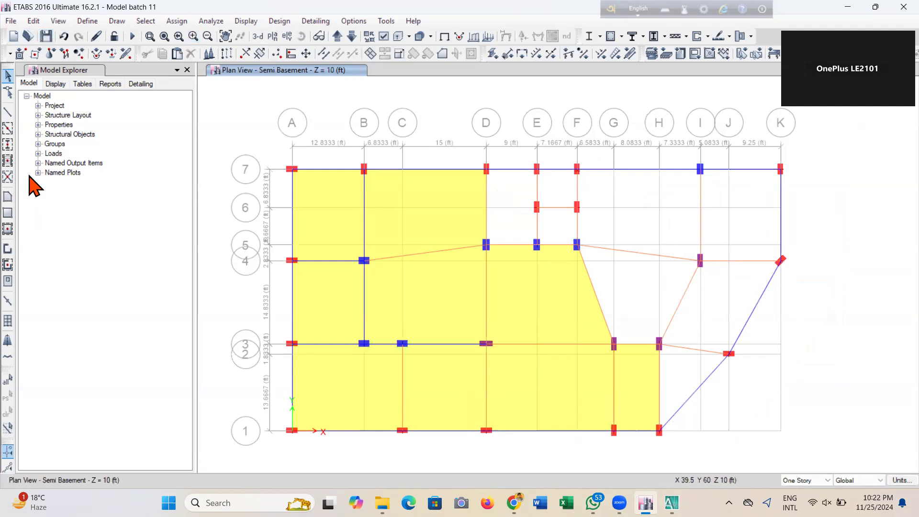
left_click(6, 202)
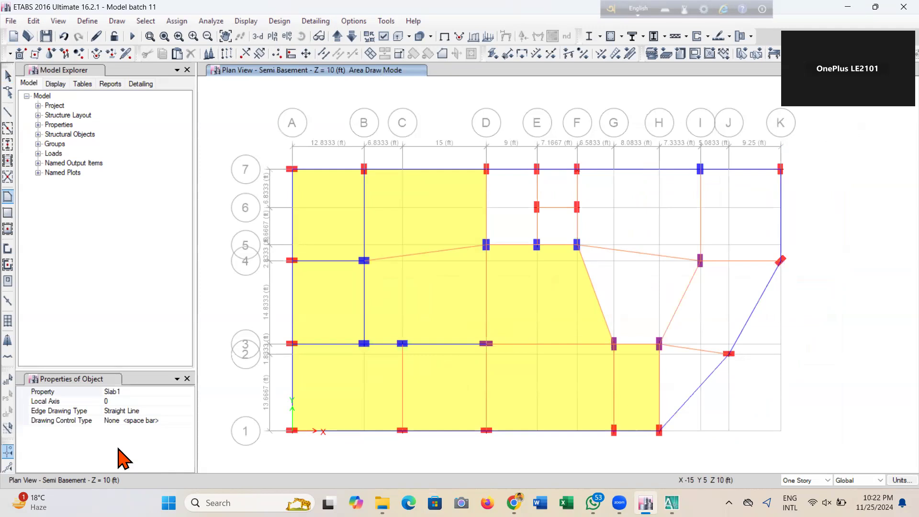
left_click(163, 392)
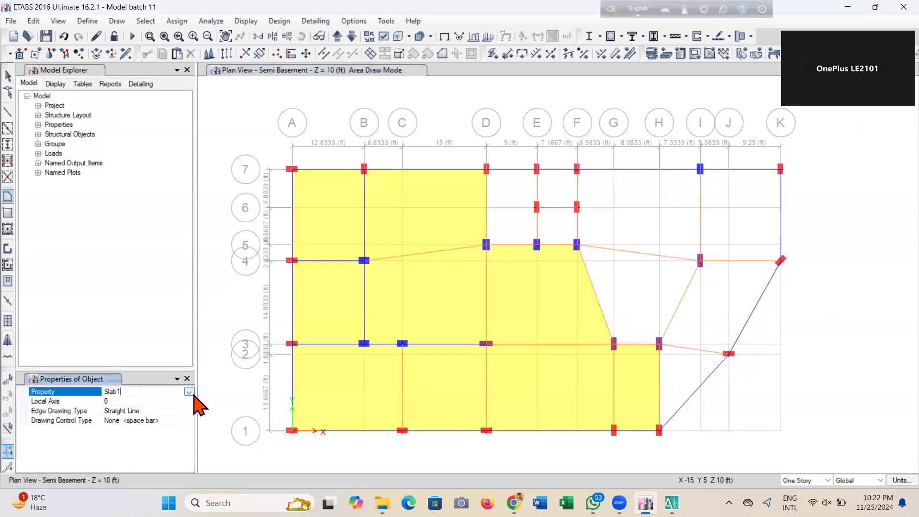
left_click(189, 392)
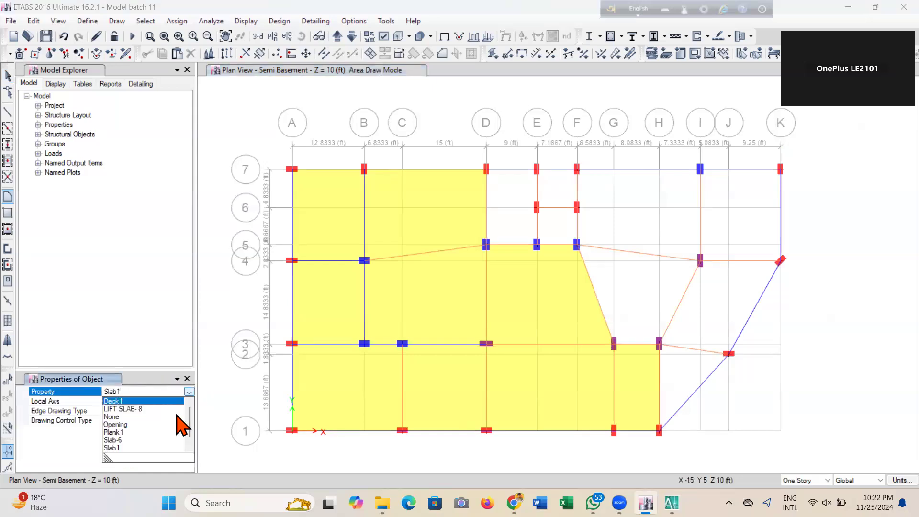
left_click(137, 442)
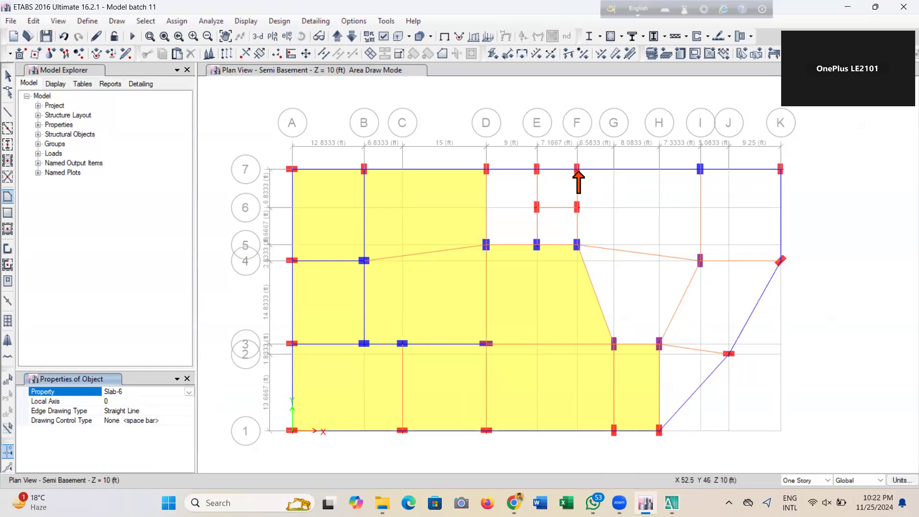
scroll(583, 177, "up", 5)
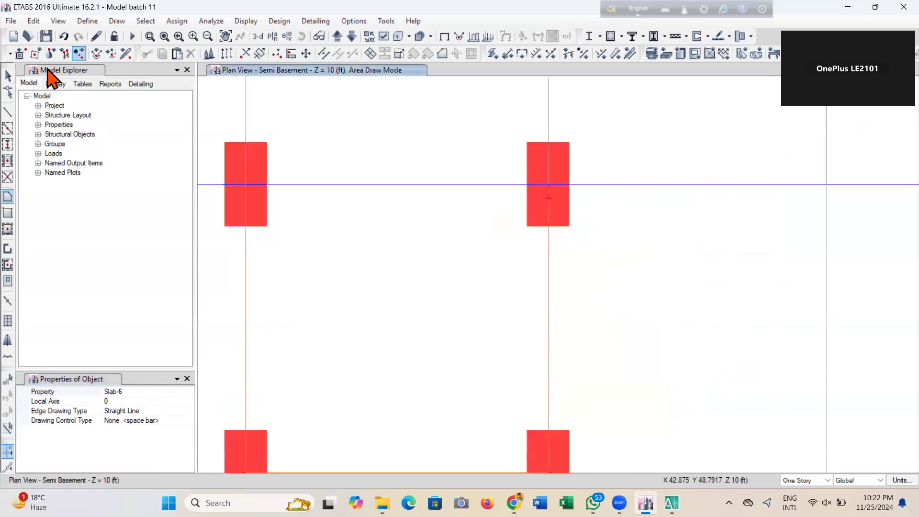
left_click(8, 75)
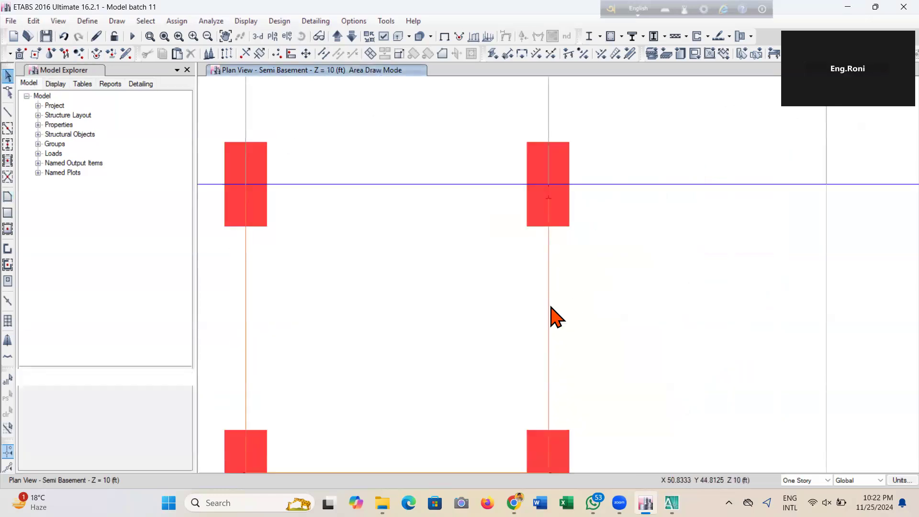
Examine the beam on grid line F between grids 6 and 7 and its end at the column near grid point F-7
left_click(548, 255)
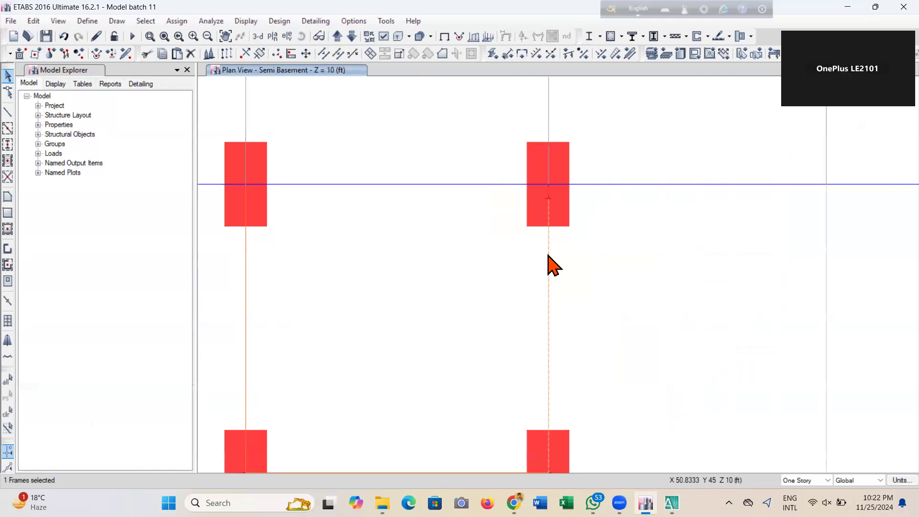
scroll(548, 264, "down", 4)
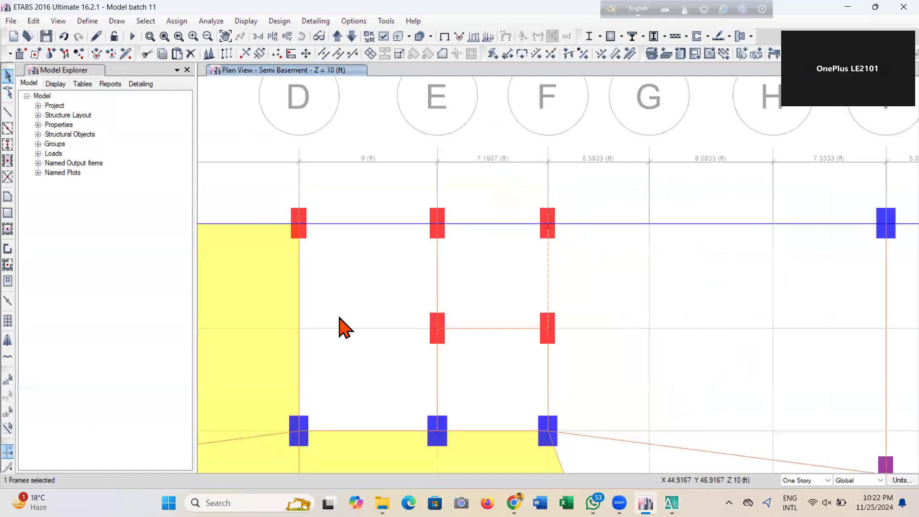
left_click(338, 36)
left_click(352, 36)
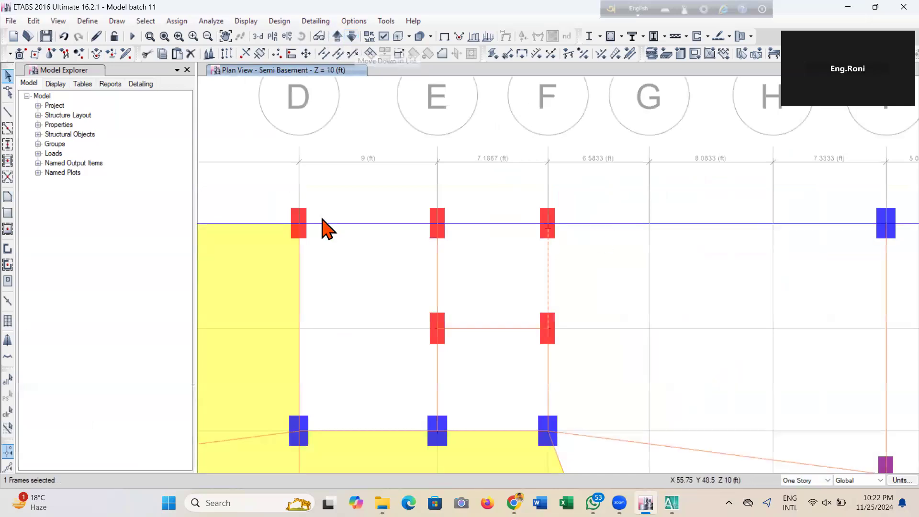
left_click(549, 254)
left_click(549, 254)
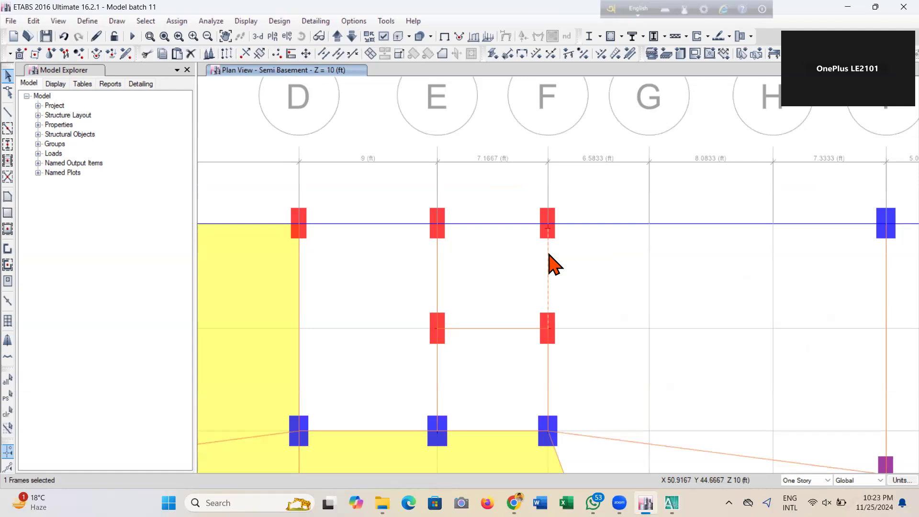
left_click(549, 254)
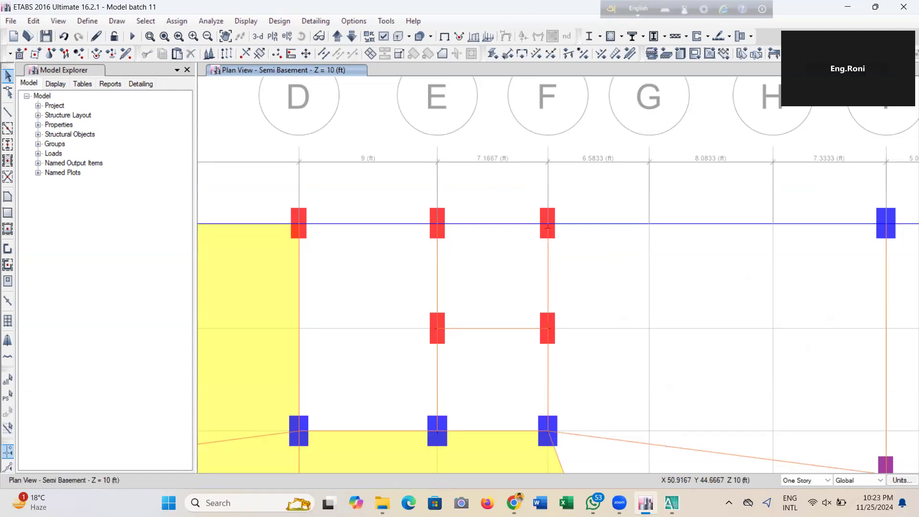
left_click(547, 261)
Reshape the Semi Basement beam on grid line F between grids 6 and 7 so its offset end snaps to grid point F-7
left_click(8, 92)
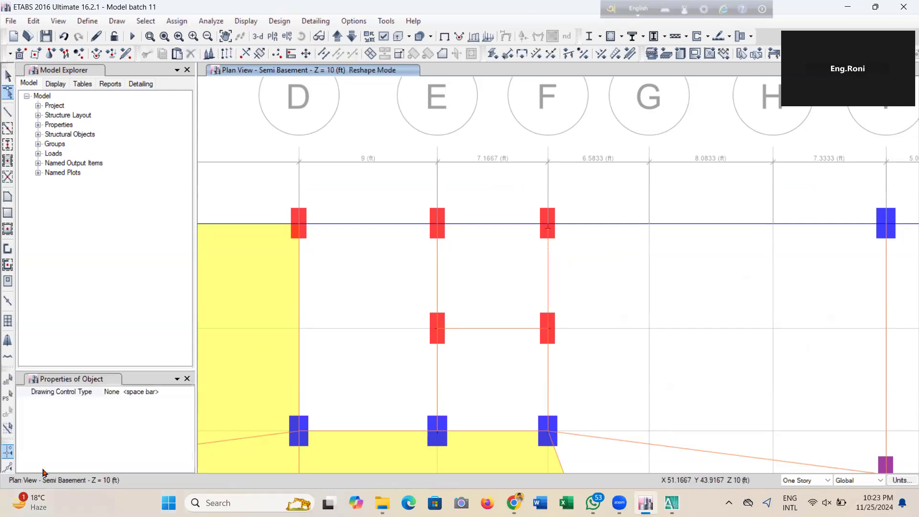
scroll(555, 256, "up", 3)
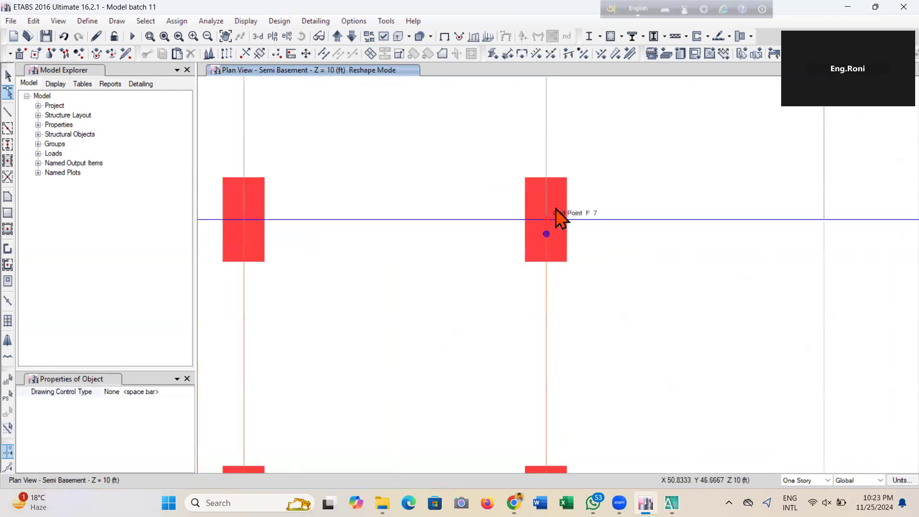
scroll(550, 225, "up", 3)
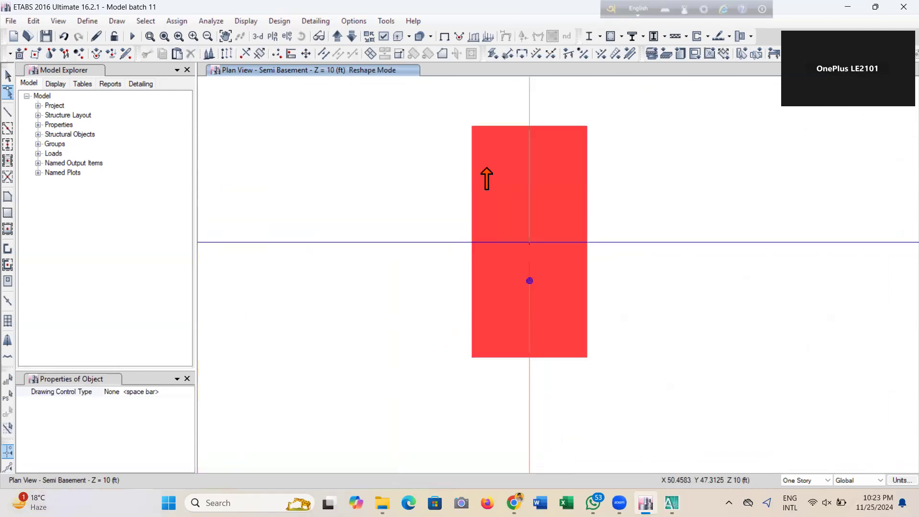
scroll(527, 183, "down", 3)
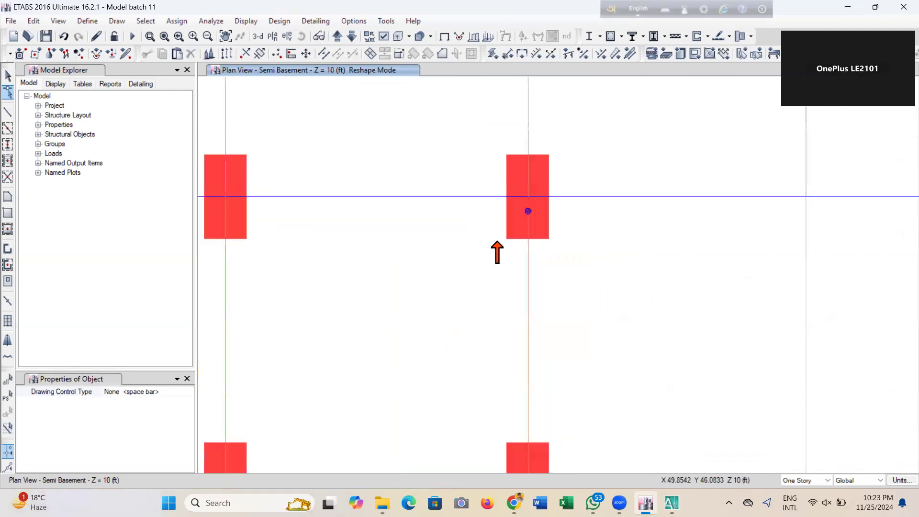
scroll(528, 208, "up", 2)
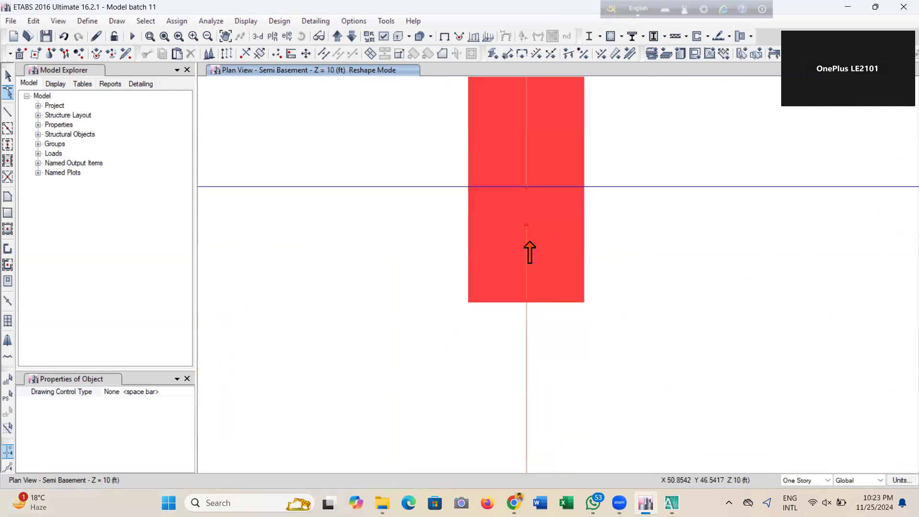
left_click(526, 226)
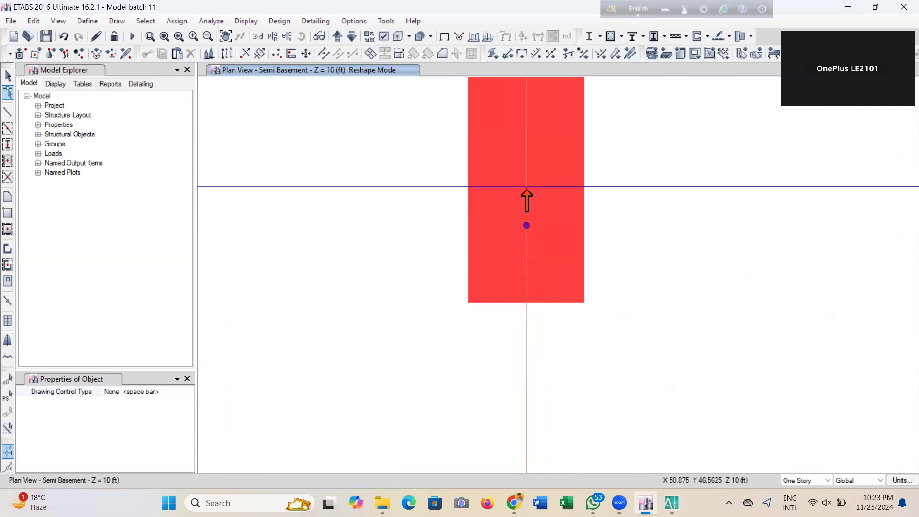
left_click(9, 76)
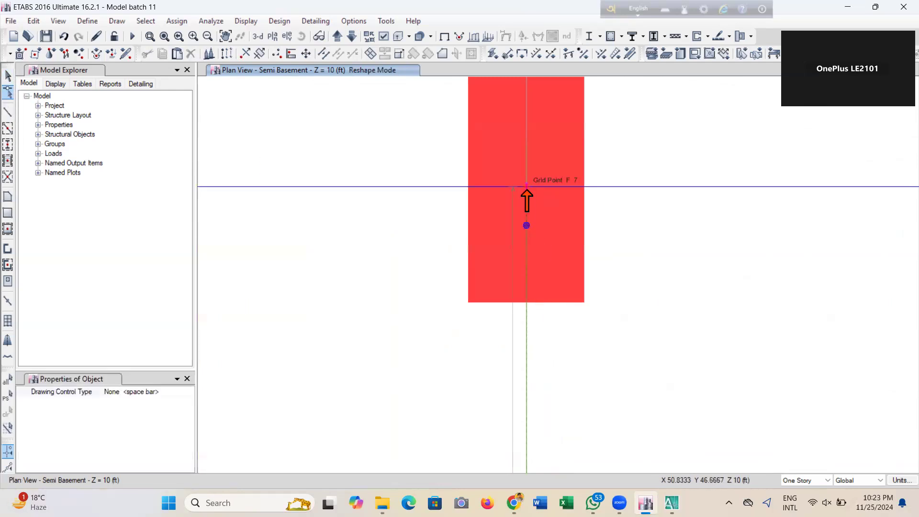
left_click_drag(527, 189, 526, 188)
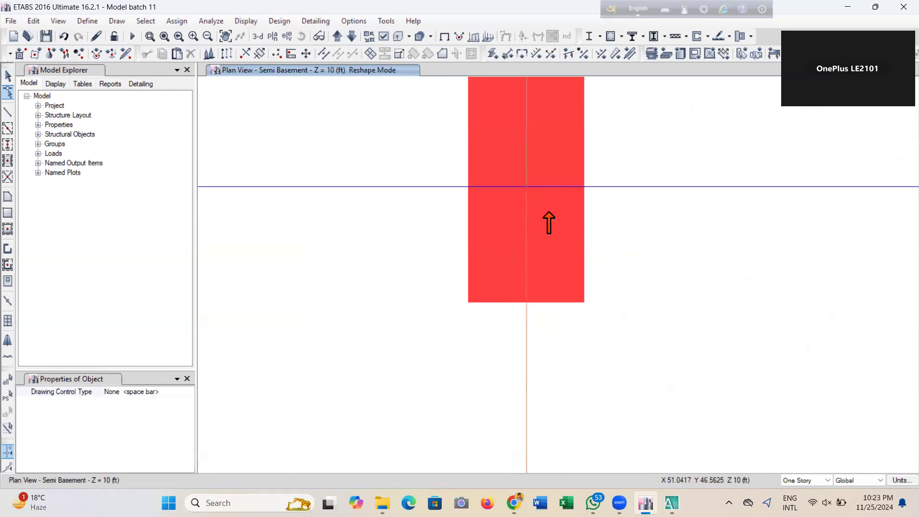
key("Escape")
scroll(467, 241, "down", 5)
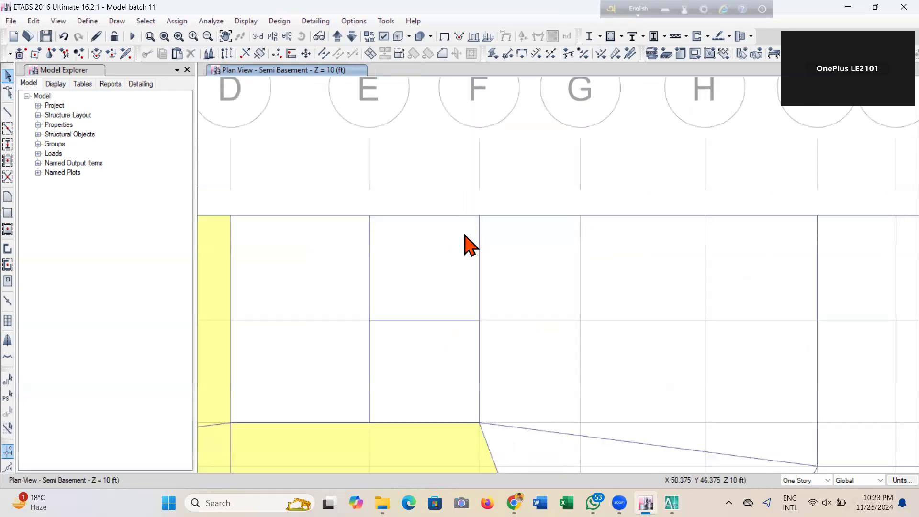
Show the GF plan and reshape the grid F beam between grids 6 and 7 so its offset end meets grid point F-7
left_click(338, 37)
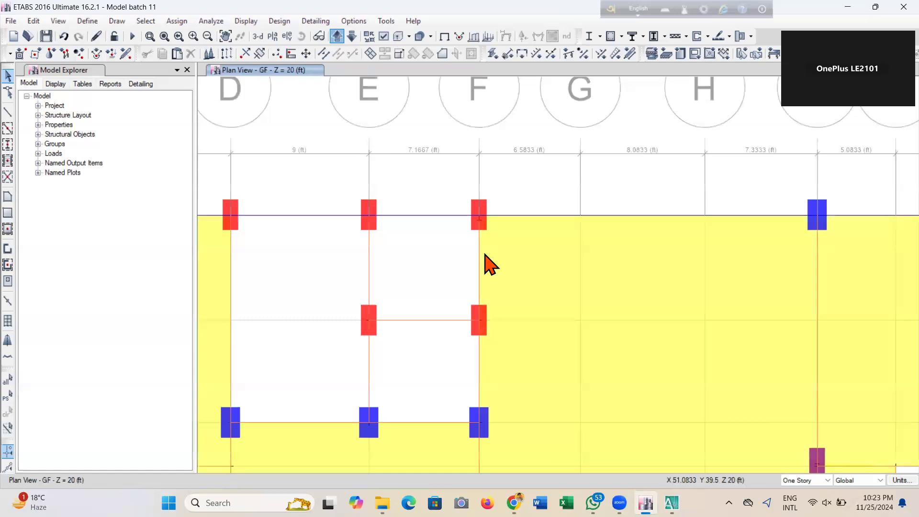
scroll(483, 239, "up", 4)
left_click(8, 92)
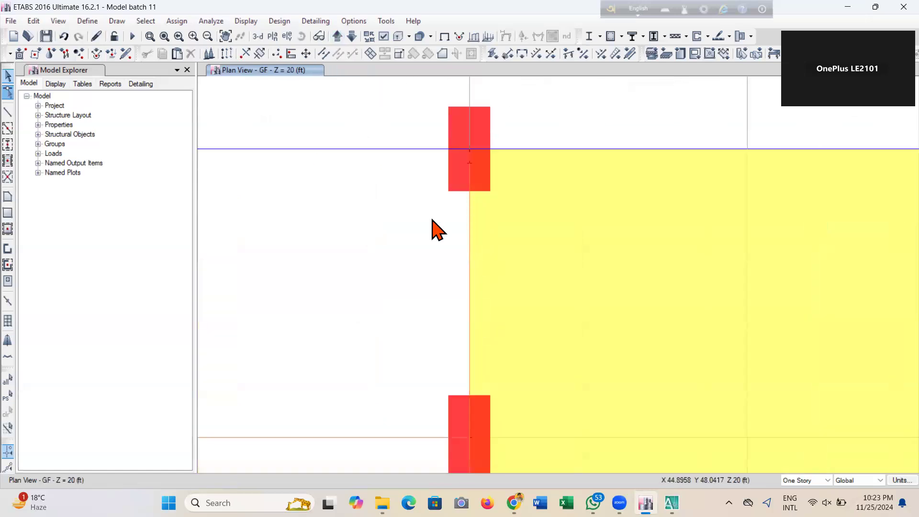
left_click(469, 211)
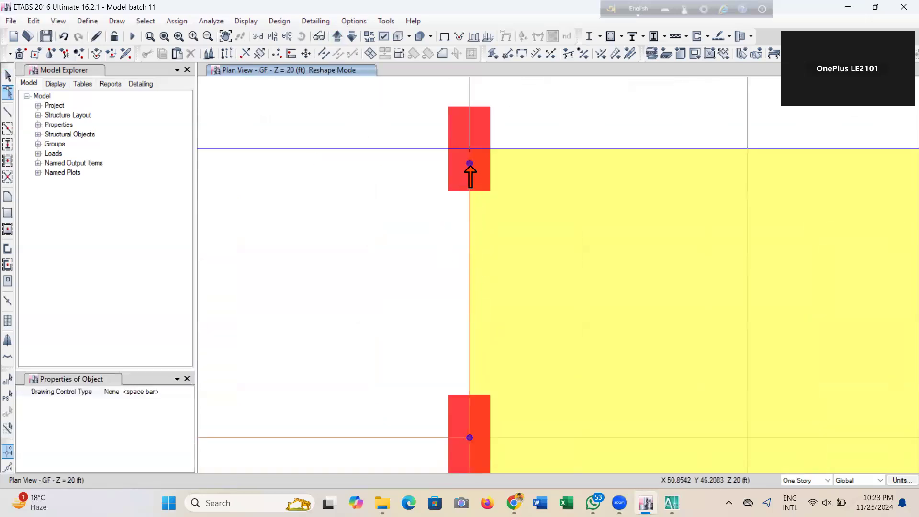
left_click_drag(470, 166, 469, 149)
On the 1ST and 2ND story plans, reshape the grid F beam between grids 6 and 7 to end at grid point F-7
left_click(337, 37)
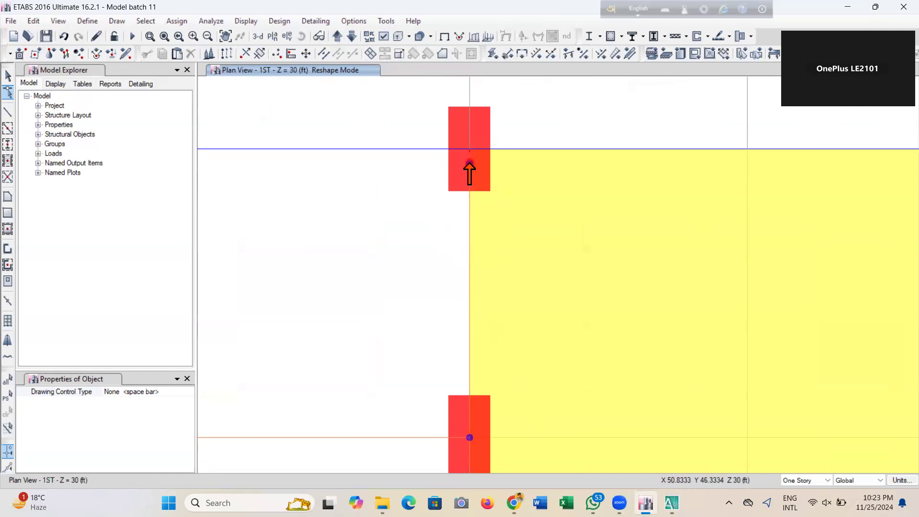
left_click_drag(469, 163, 469, 154)
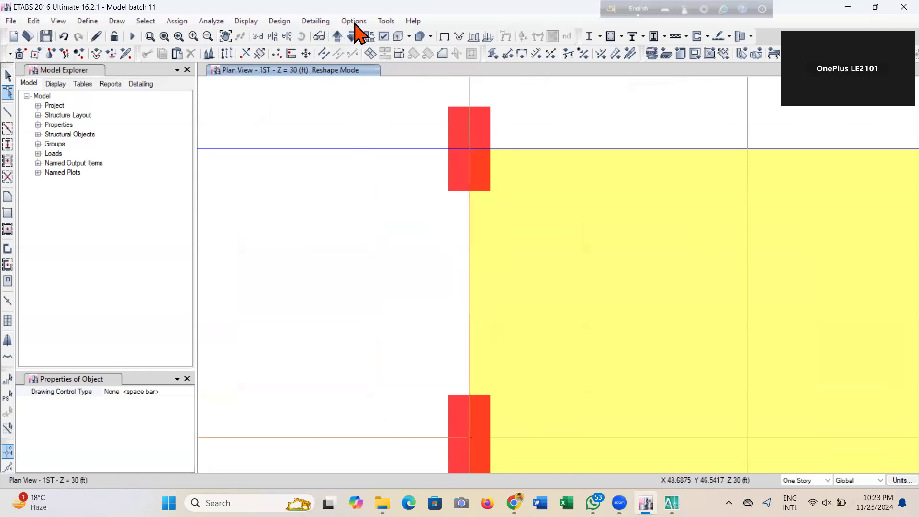
left_click(338, 36)
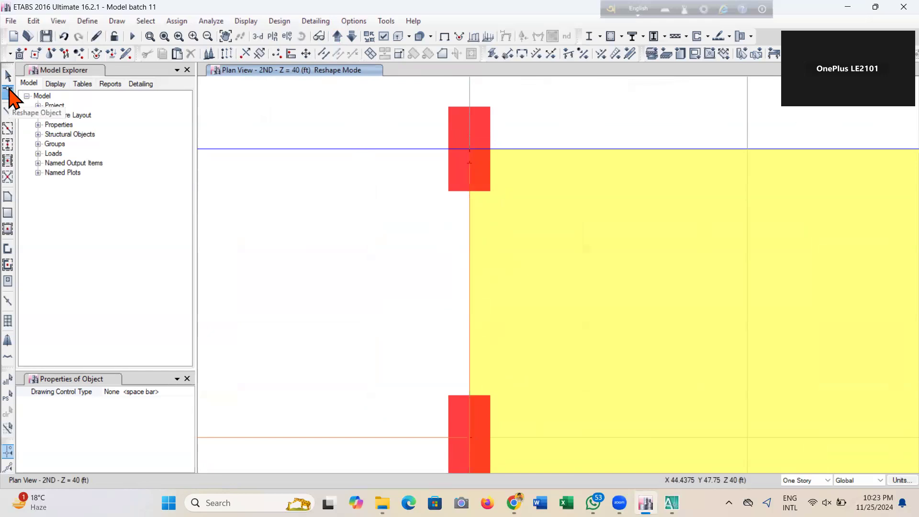
left_click(470, 199)
left_click_drag(470, 164, 469, 149)
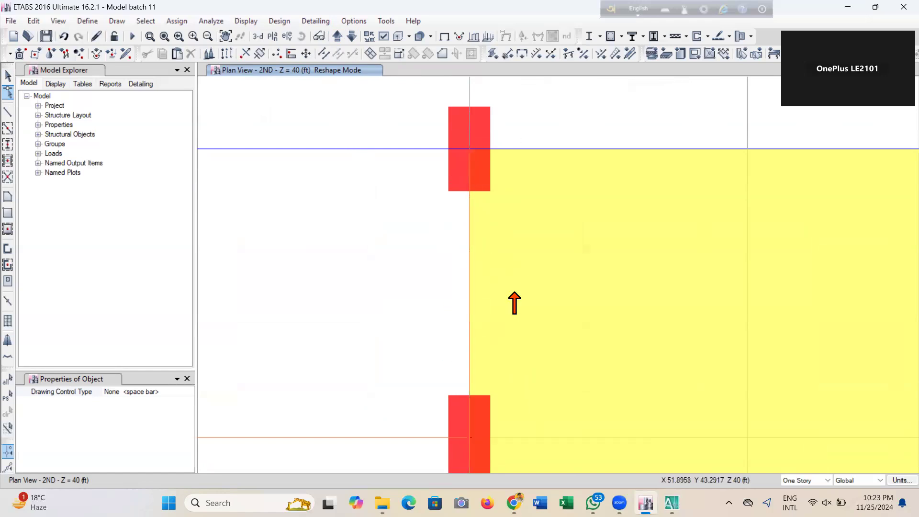
scroll(502, 292, "down", 3)
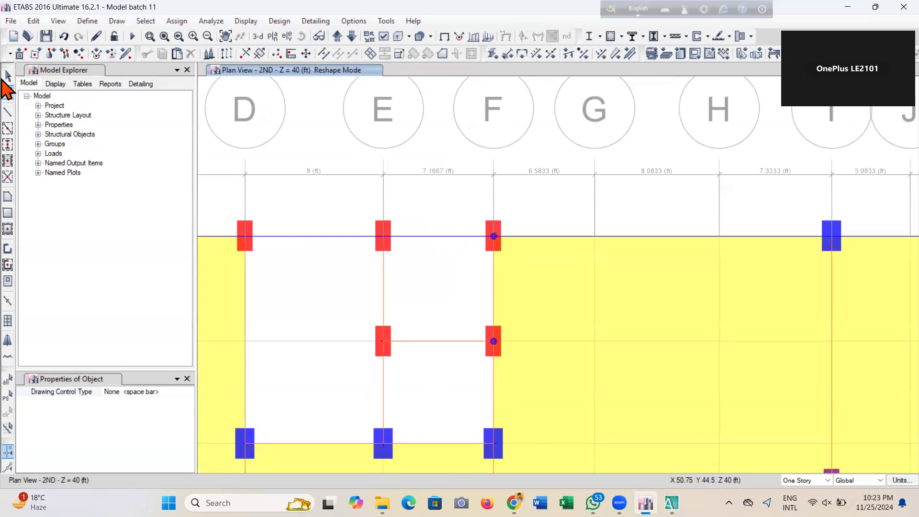
Leave reshape mode and save the model
key("Escape")
left_click(48, 39)
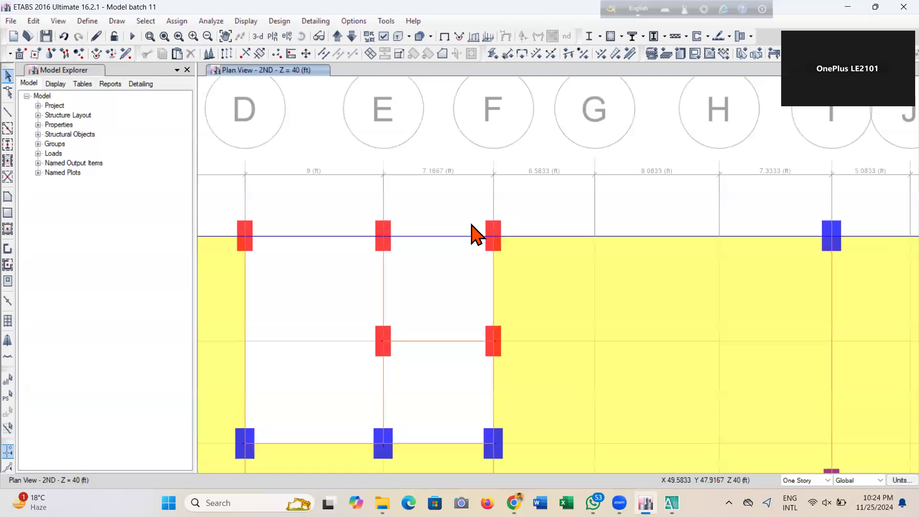
On the 3RD story, reshape the beam between F-6 and F-7 so its upper end meets grid point F-7
scroll(474, 234, "down", 5)
scroll(472, 259, "up", 6)
scroll(478, 230, "down", 3)
middle_click_drag(485, 254, 548, 264)
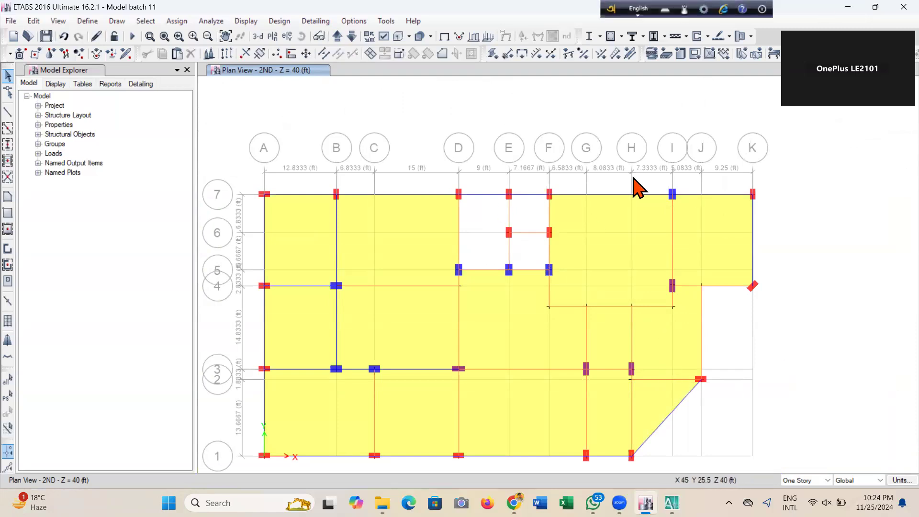
left_click(8, 95)
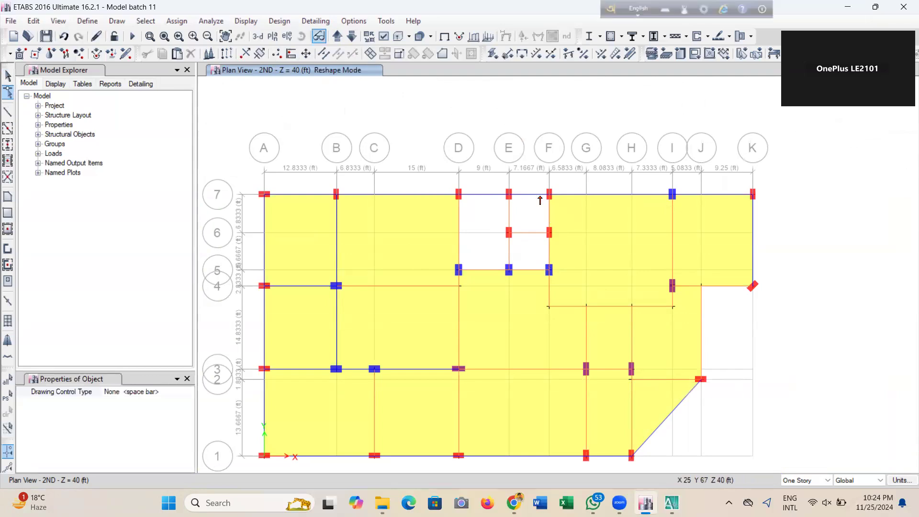
scroll(539, 197, "up", 3)
left_click(564, 215)
scroll(571, 194, "up", 3)
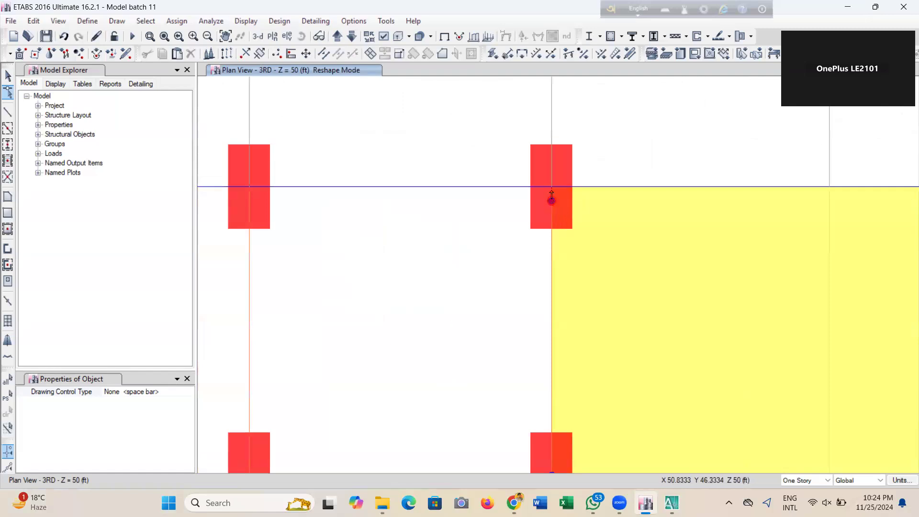
On the 4TH and 5TH stories, move the upper end of the F-6 to F-7 beam onto grid point F-7
left_click(338, 37)
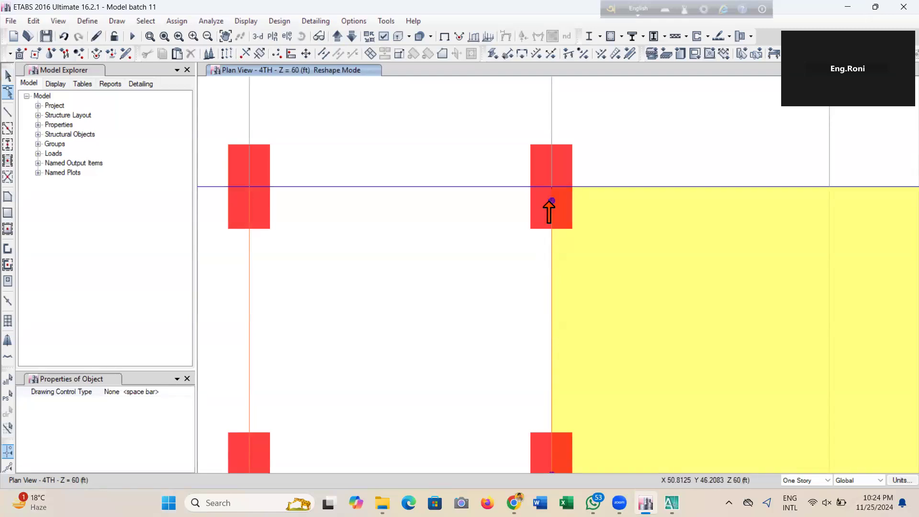
left_click_drag(550, 201, 550, 187)
left_click(7, 75)
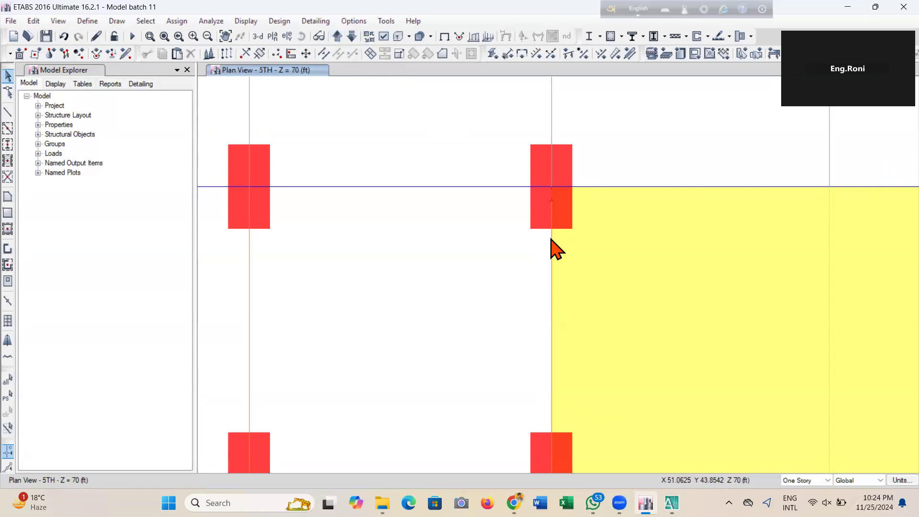
left_click(551, 254)
left_click(8, 91)
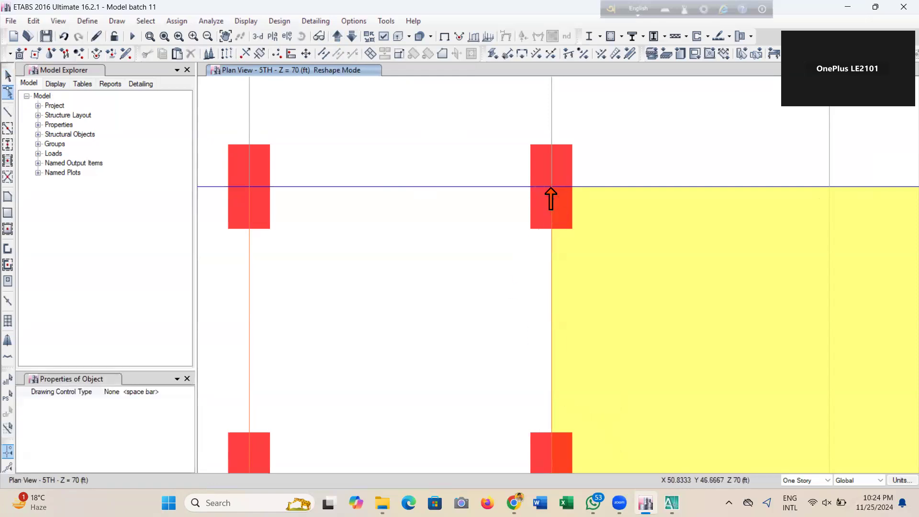
On the 6TH story, move the upper end of the F-6 to F-7 beam onto grid point F-7
left_click(340, 39)
scroll(569, 205, "up", 2)
mouse_move(529, 171)
left_mouse_down()
mouse_move(516, 162)
mouse_move(586, 248)
mouse_move(518, 165)
left_mouse_up()
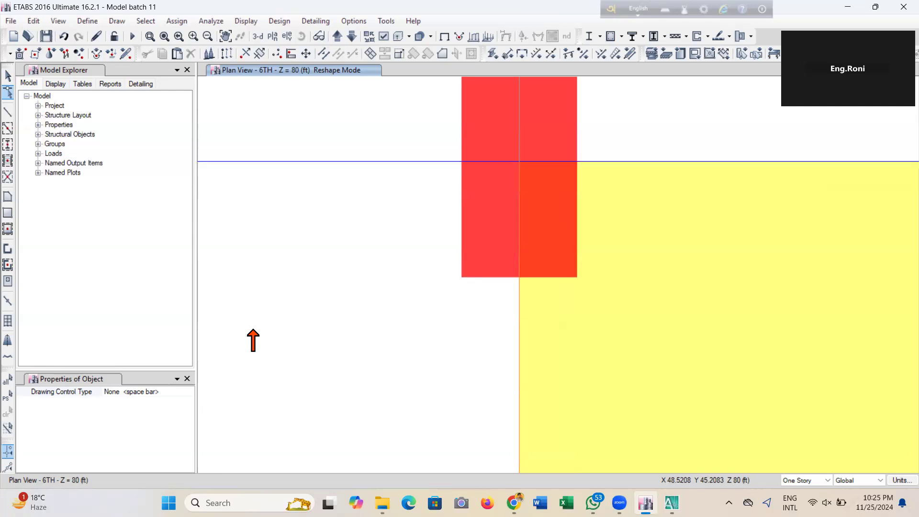
On the 7TH story, move the upper end of the F-6 to F-7 beam onto grid point F-7 and save the model
left_click(338, 36)
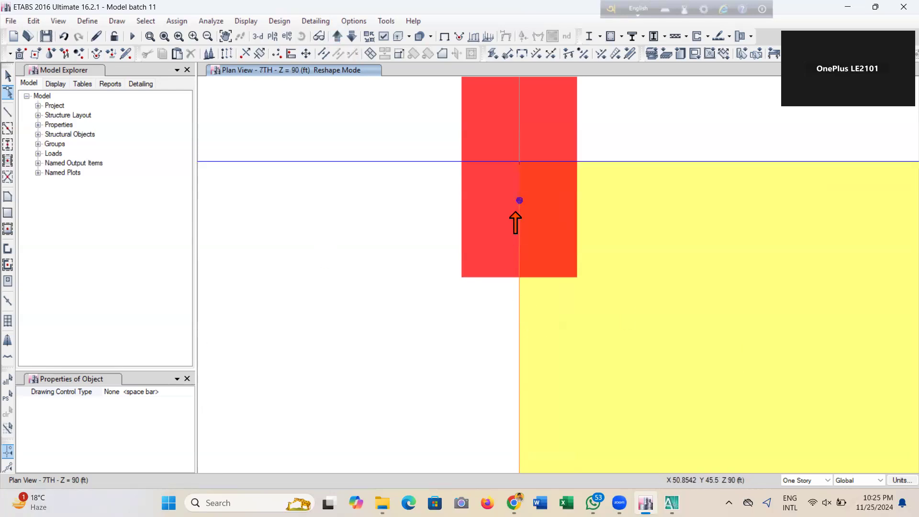
left_click_drag(519, 199, 519, 163)
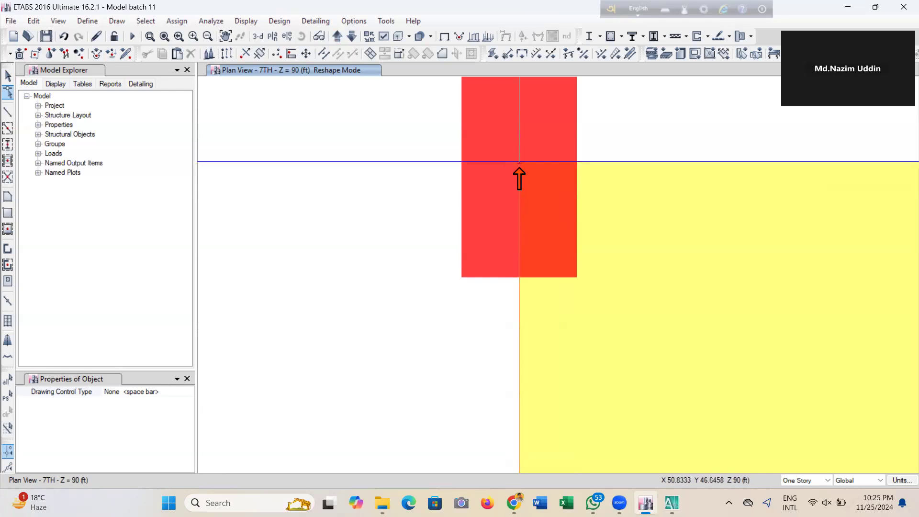
scroll(521, 160, "up", 3)
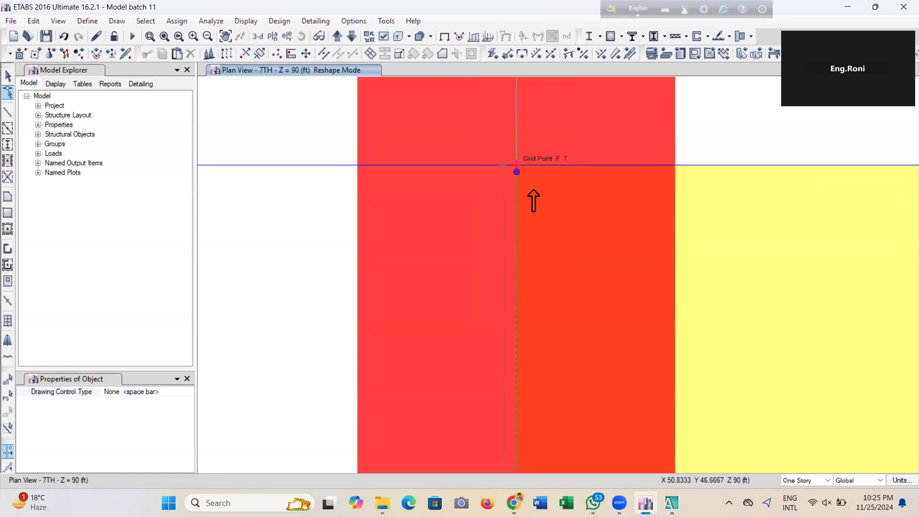
left_click(3, 72)
left_click(46, 38)
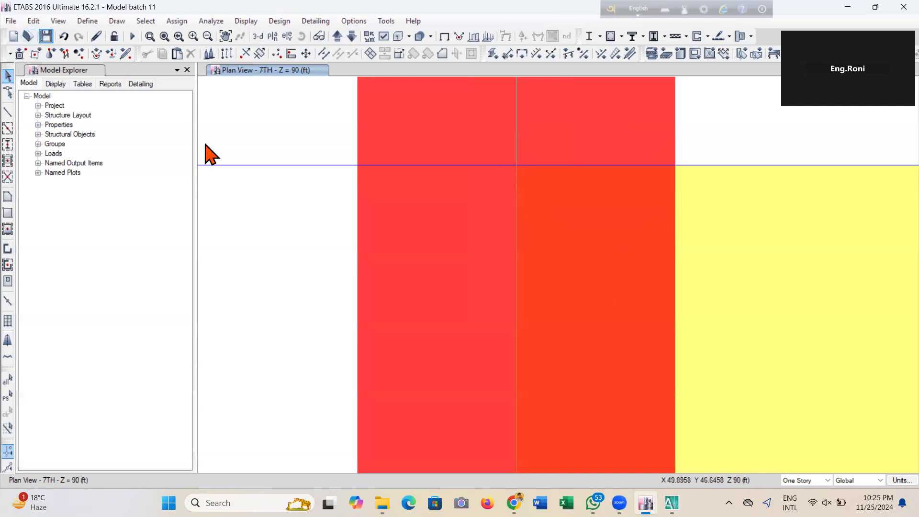
On the 8TH story, reshape the F-6 to F-7 beam so its upper end meets grid point F-7, and save the model
scroll(472, 269, "down", 3)
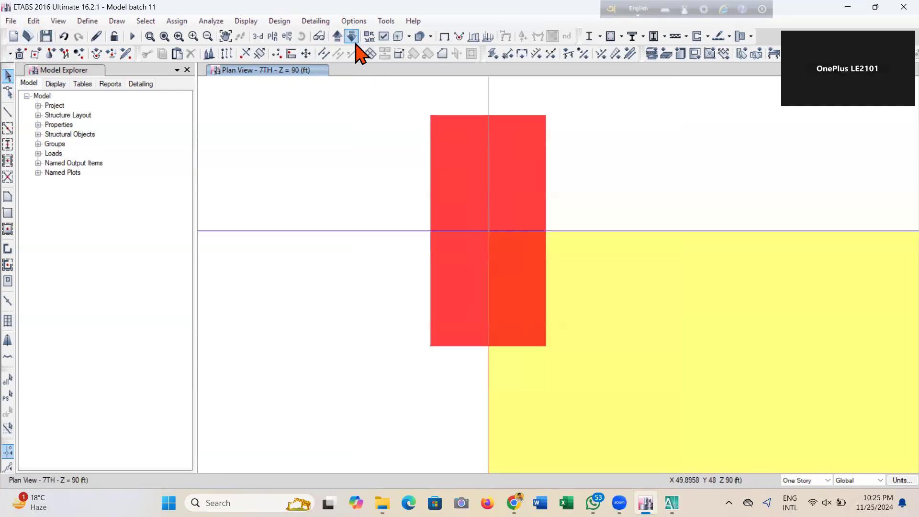
left_click(338, 37)
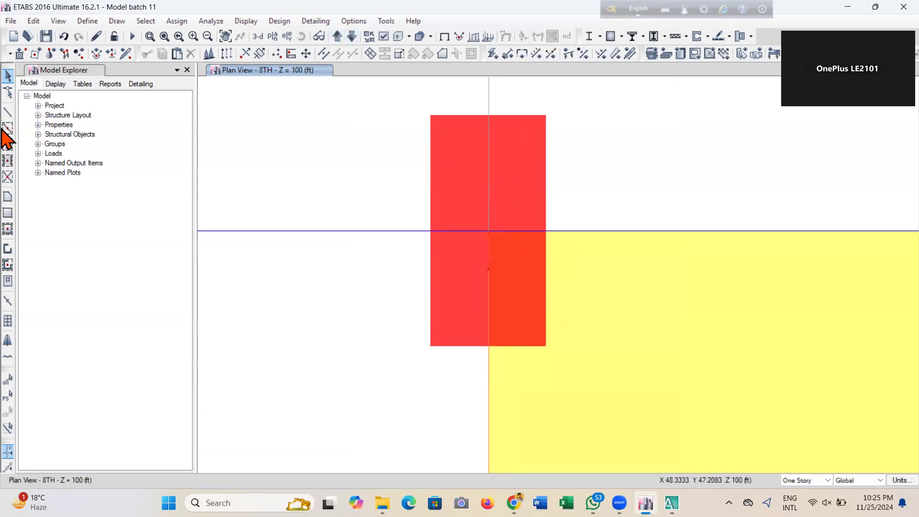
left_click(8, 92)
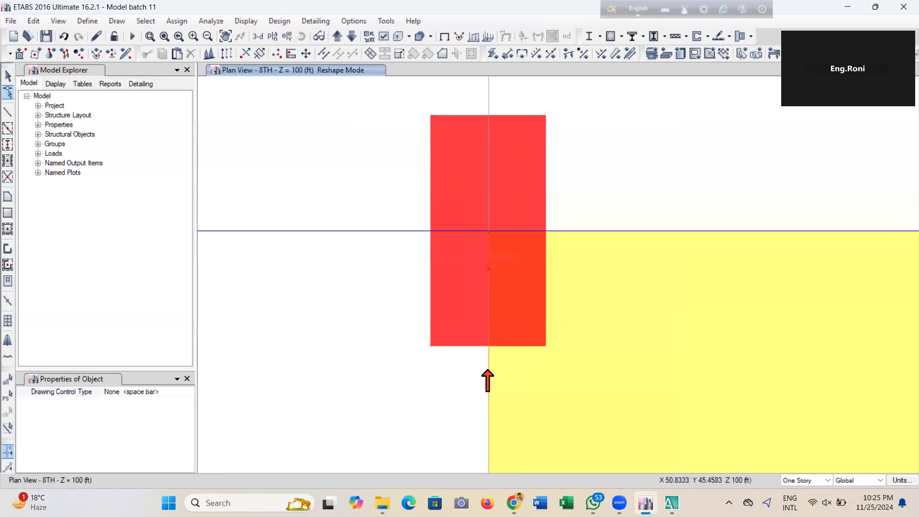
scroll(485, 252, "up", 3)
left_click(494, 273)
left_click_drag(493, 172, 494, 170)
left_click(64, 36)
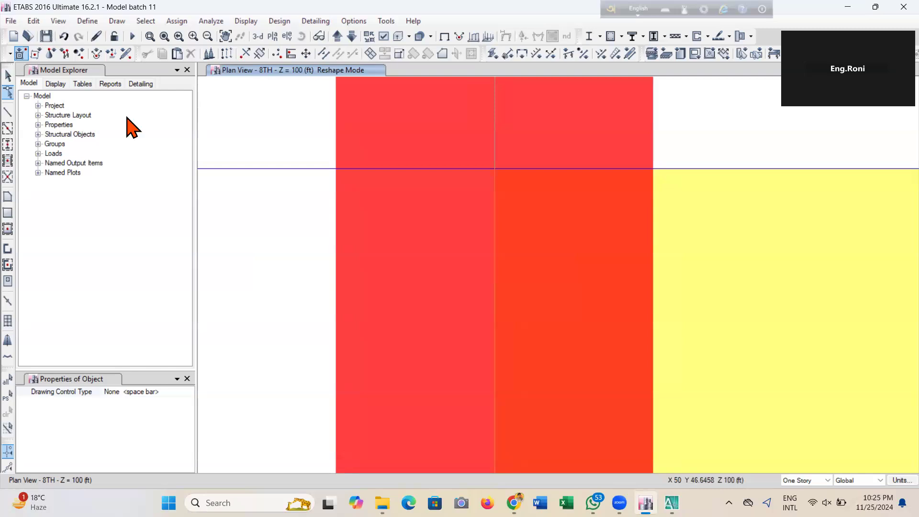
left_click(46, 36)
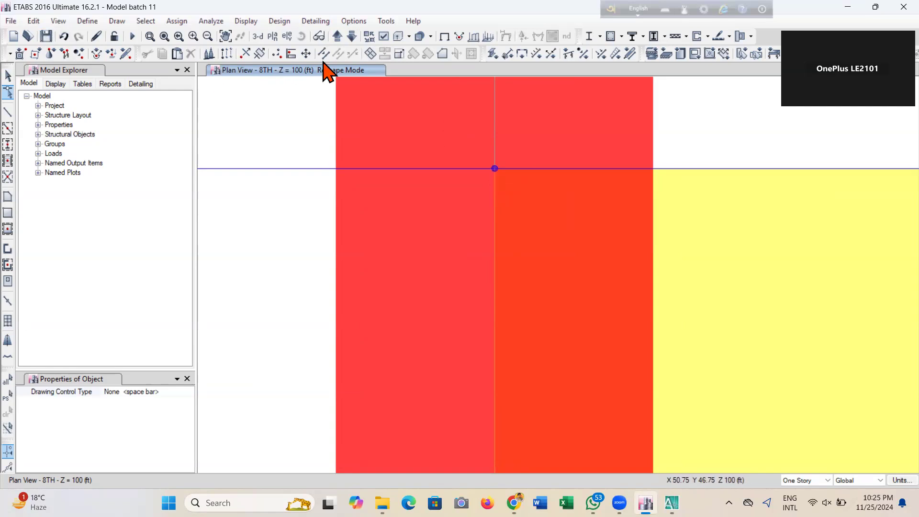
On the 9TH story, move the upper end of the F-6 to F-7 beam onto grid point F-7
left_click(338, 36)
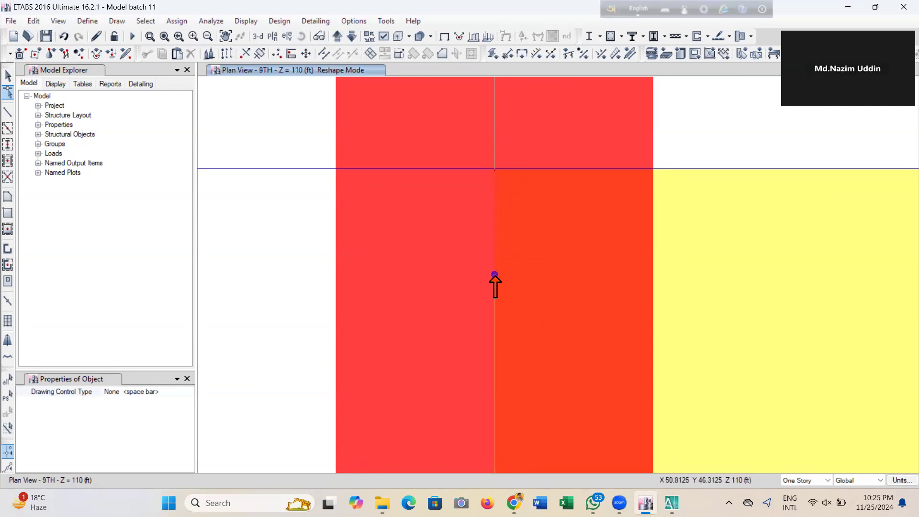
left_click_drag(509, 212, 493, 171)
scroll(490, 207, "down", 5)
scroll(490, 208, "down", 2)
left_click(10, 78)
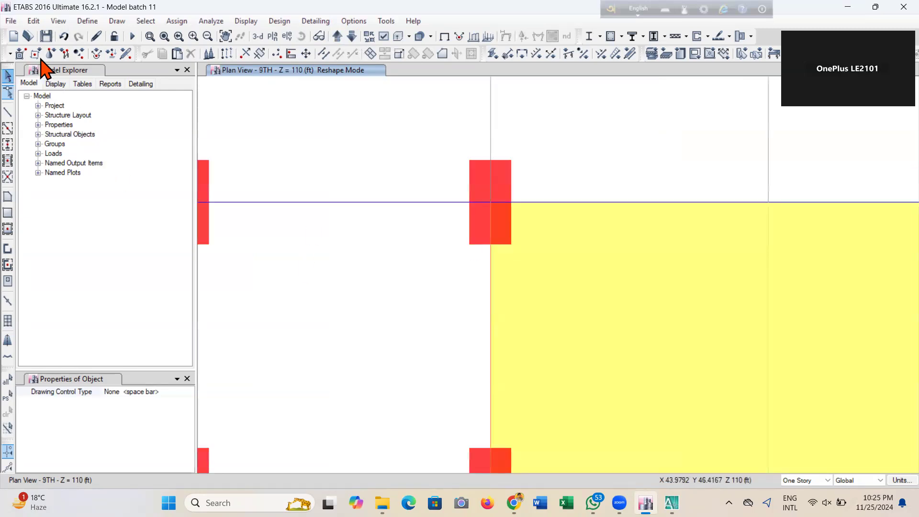
On the TOP story, move the upper end of the F-6 to F-7 beam onto grid point F-7
left_click(338, 48)
scroll(505, 211, "up", 3)
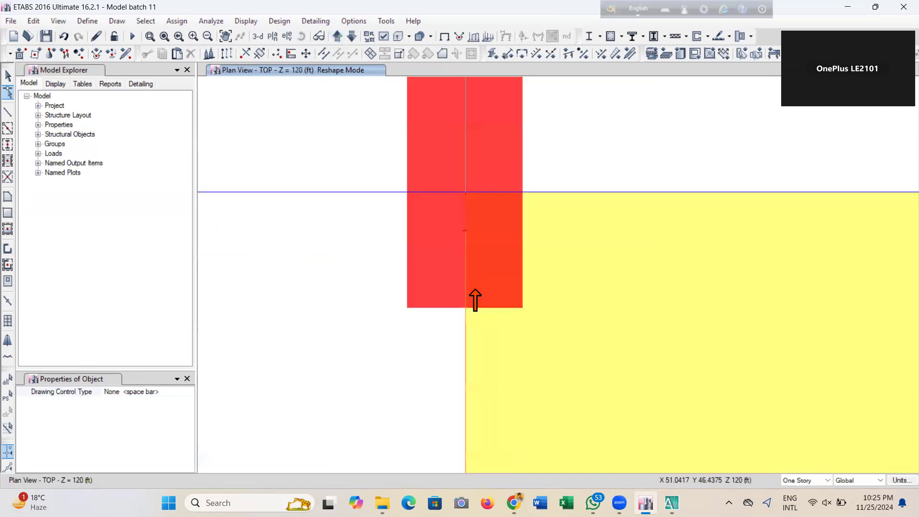
left_click_drag(465, 232, 465, 206)
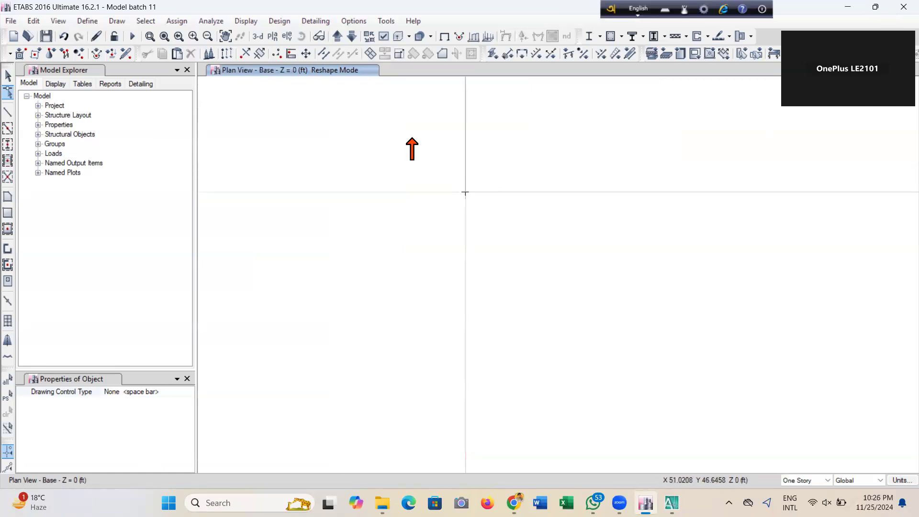
Leave reshape mode, show the Semi Basement plan and save the model
scroll(479, 178, "down", 6)
scroll(482, 220, "down", 3)
mouse_move(626, 220)
middle_mouse_down()
mouse_move(635, 222)
mouse_move(626, 221)
middle_mouse_up()
key("Escape")
left_click(9, 77)
left_click(47, 38)
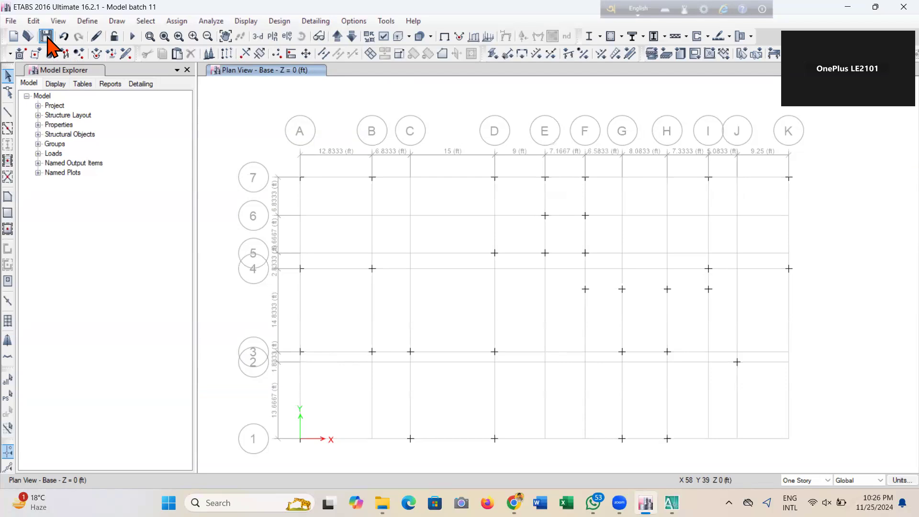
left_click(338, 37)
left_click(46, 36)
Draw a Slab-6 floor area on the Semi Basement story through grid points F-7, I-7, I-4 and F-5
left_click(8, 196)
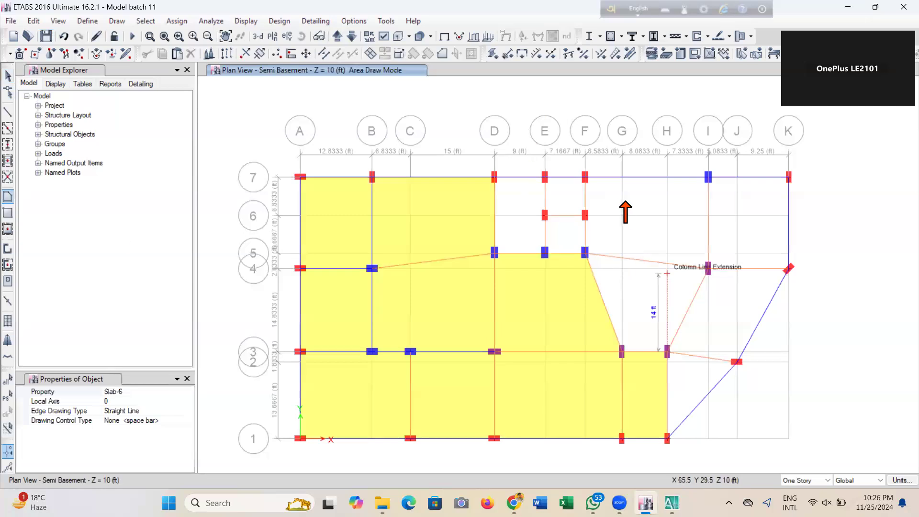
scroll(625, 209, "up", 3)
left_click(514, 142)
left_click(851, 142)
left_click(853, 390)
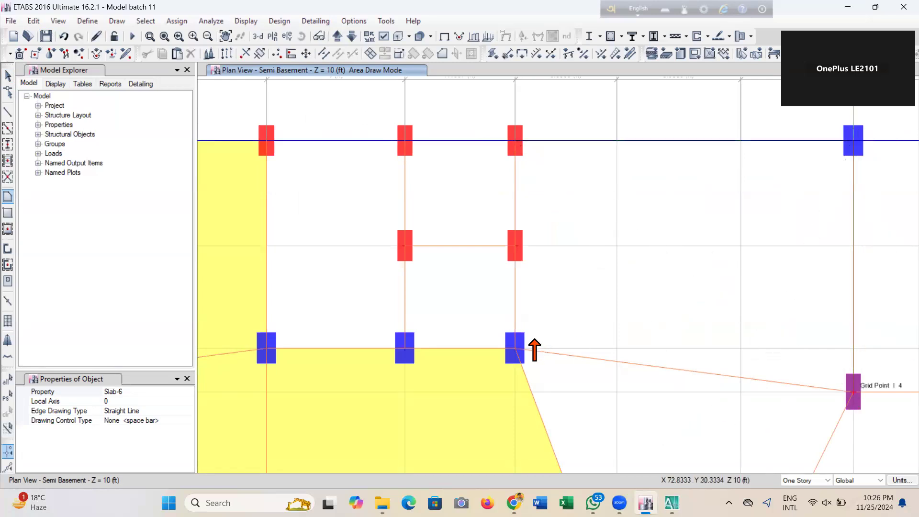
left_click(515, 348)
key("Return")
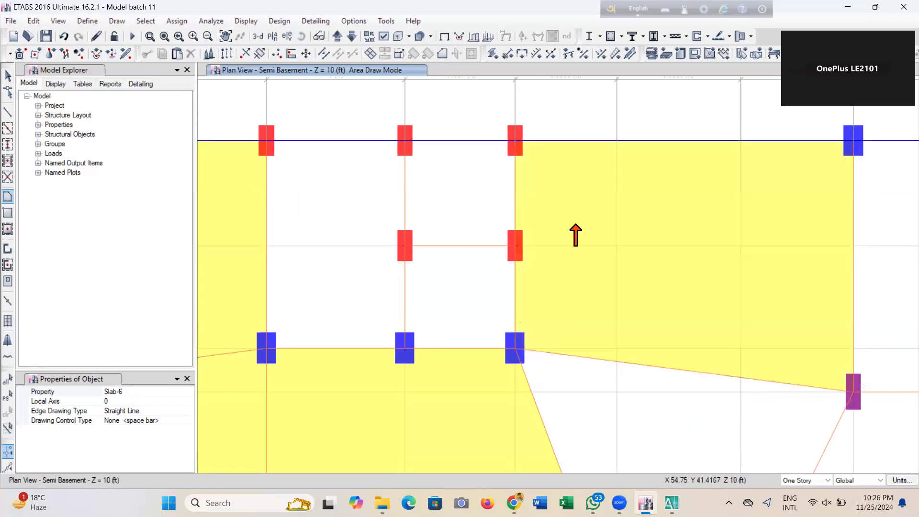
Draw a Slab-6 floor area through grid points I-7, K-7, K-4 and I-4
scroll(576, 235, "down", 3)
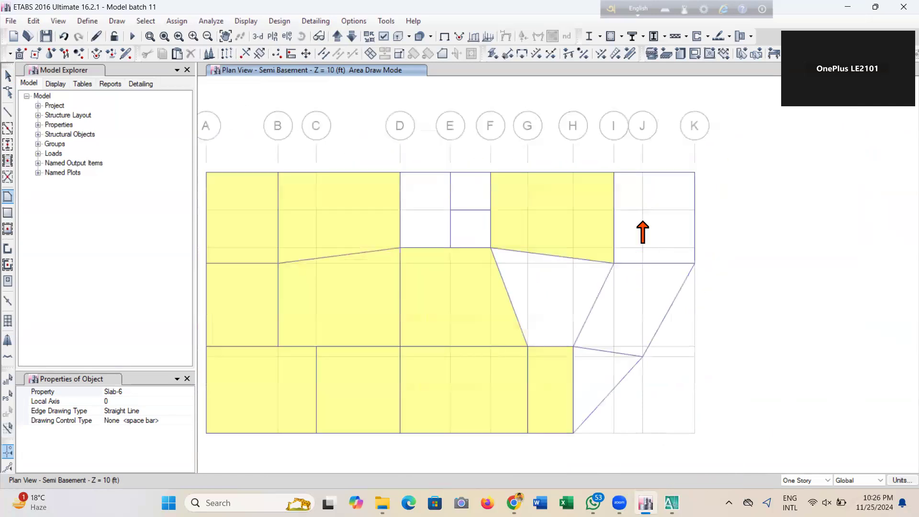
scroll(642, 232, "up", 3)
left_click(540, 95)
left_click(758, 100)
left_click(765, 353)
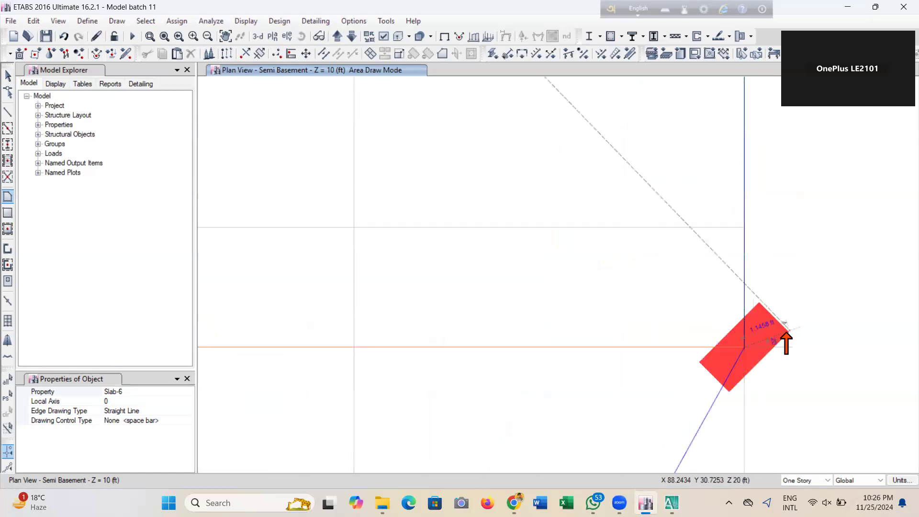
scroll(786, 332, "down", 2)
scroll(723, 330, "up", 3)
scroll(622, 317, "down", 1)
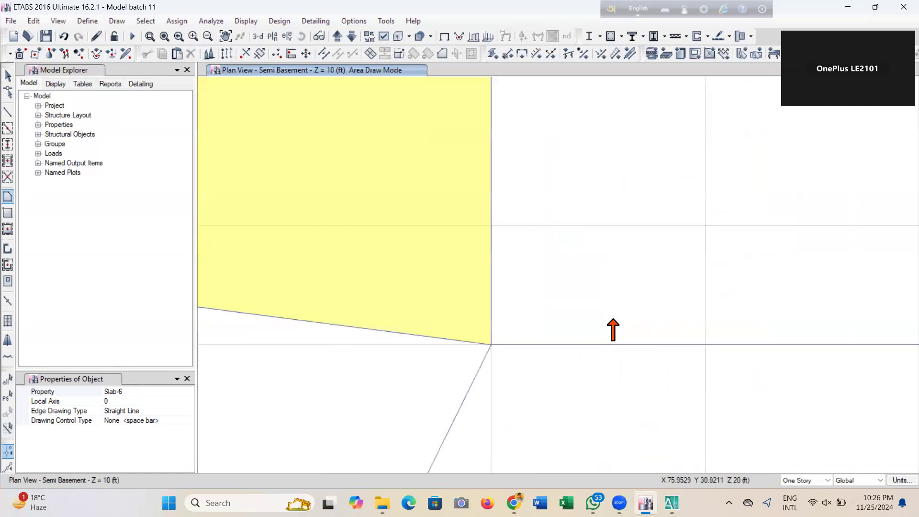
left_click(492, 345)
key("Return")
Draw a triangular Slab-6 floor area through grid points H-3, J-2 and H-1
scroll(562, 293, "down", 3)
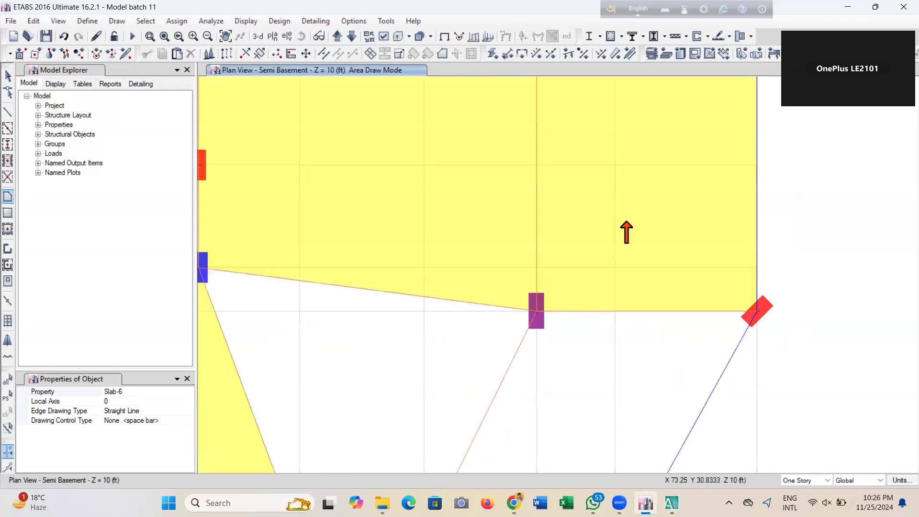
scroll(626, 232, "down", 3)
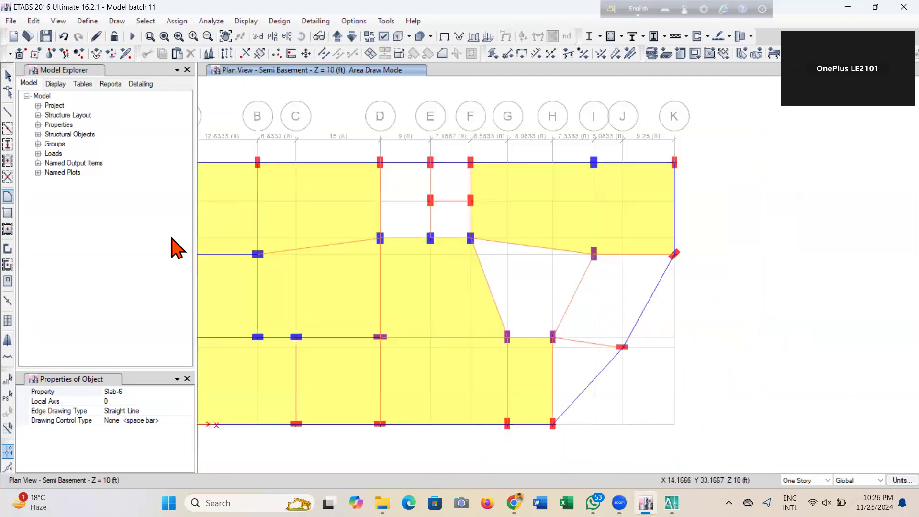
scroll(563, 395, "up", 3)
middle_click_drag(568, 381, 577, 288)
left_click(544, 144)
left_click(734, 171)
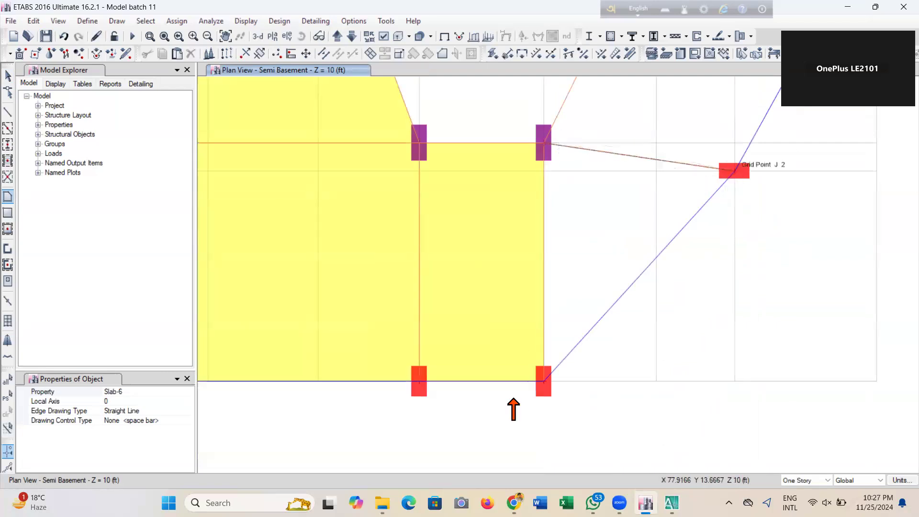
left_click(544, 381)
key("Return")
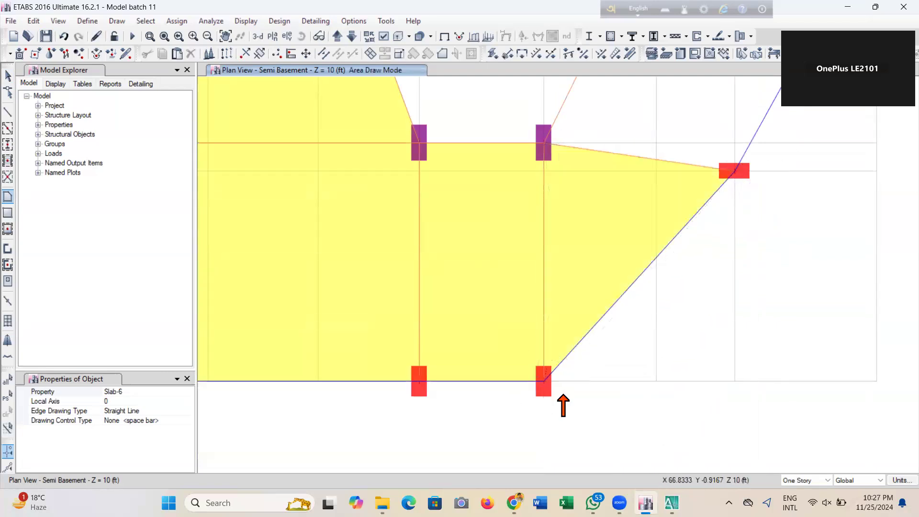
Draw a Slab-6 floor area on the Semi Basement story through grid points I-4, K-4, J-2 and H-3
scroll(564, 392, "down", 3)
scroll(612, 306, "up", 3)
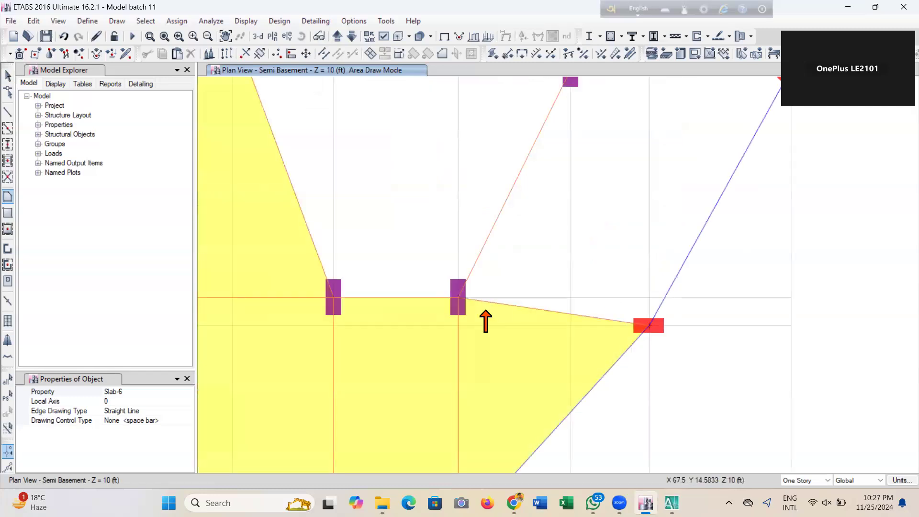
middle_click_drag(542, 284, 530, 293)
left_click(533, 123)
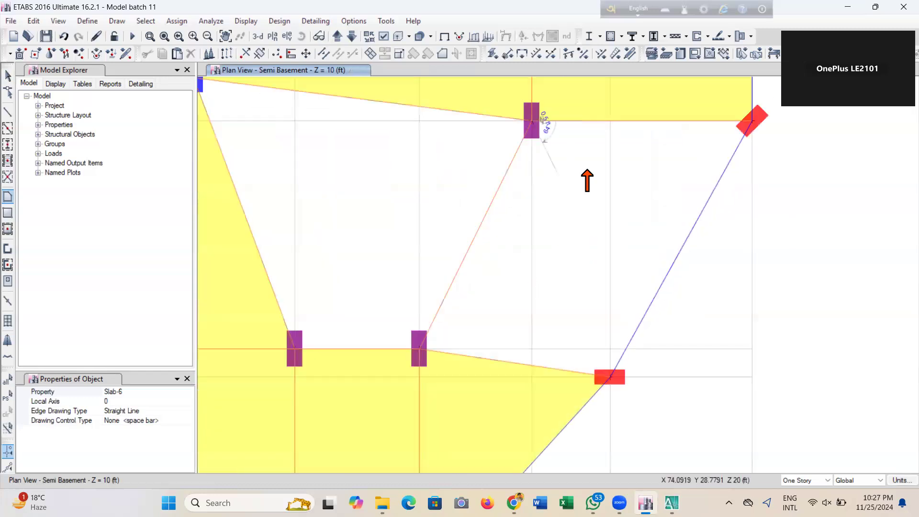
left_click(749, 124)
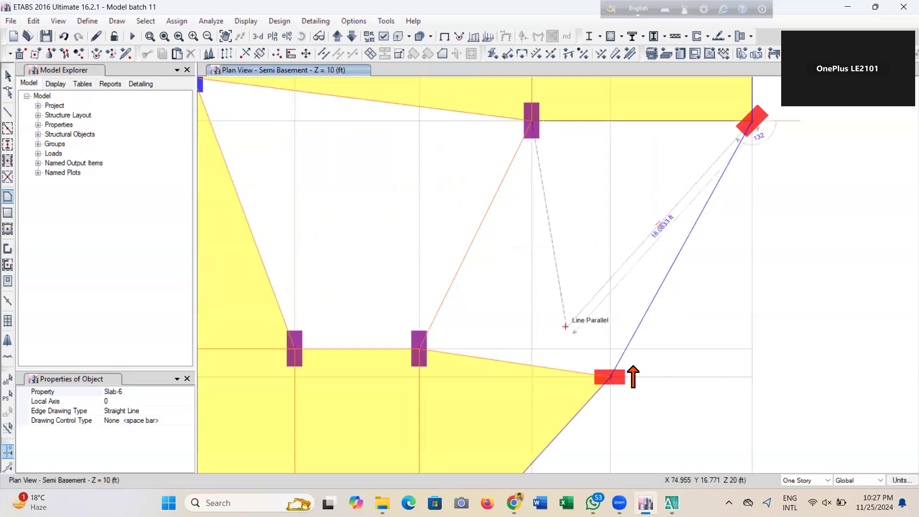
left_click(611, 377)
double_click(419, 349)
scroll(578, 326, "down", 3)
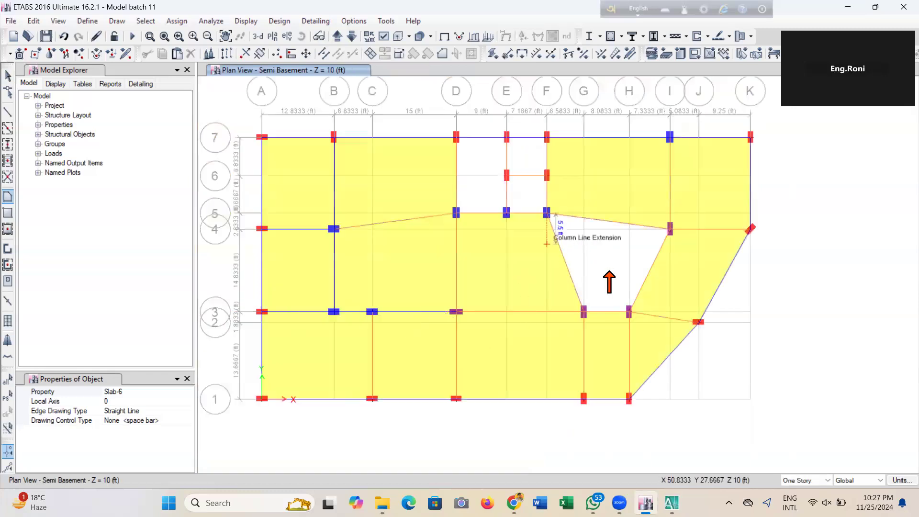
Draw a Slab-6 floor area through grid points F-5, I-4, H-3 and G-3 to fill the remaining gap
scroll(608, 281, "up", 3)
middle_click_drag(576, 245, 536, 203)
left_click(446, 127)
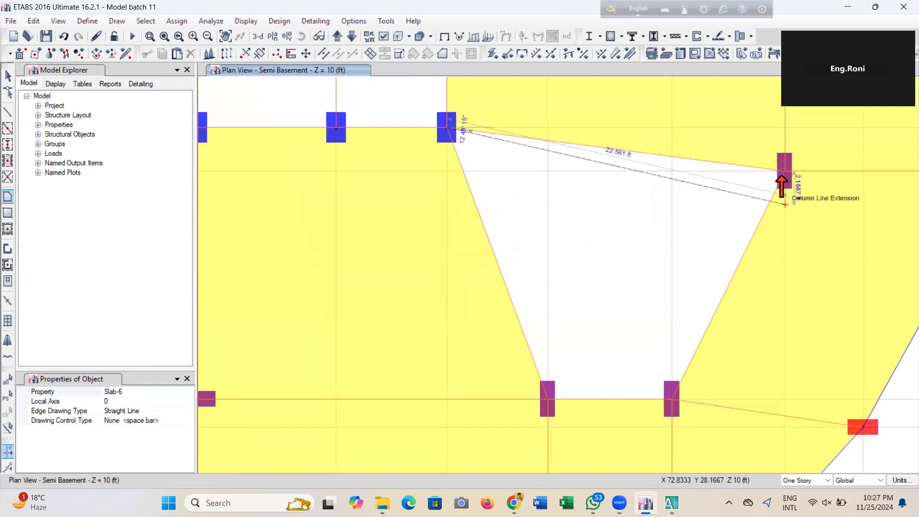
left_click(784, 184)
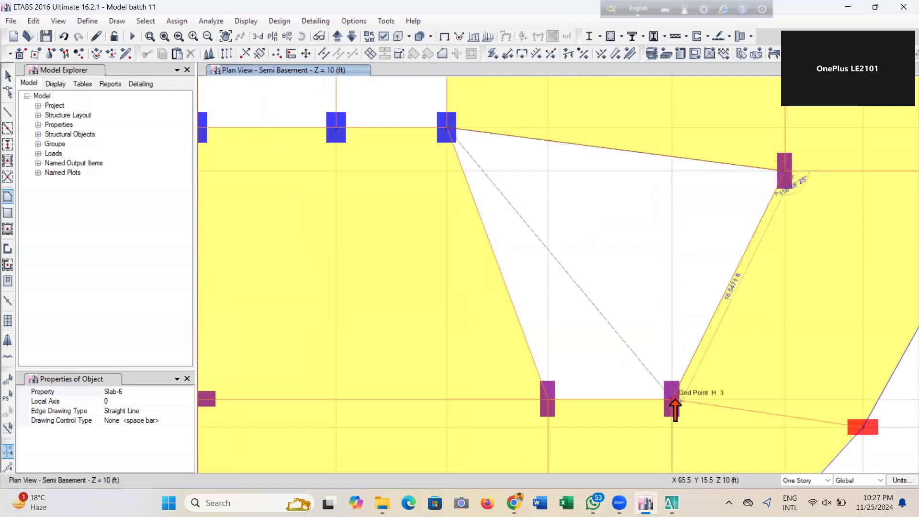
left_click(672, 399)
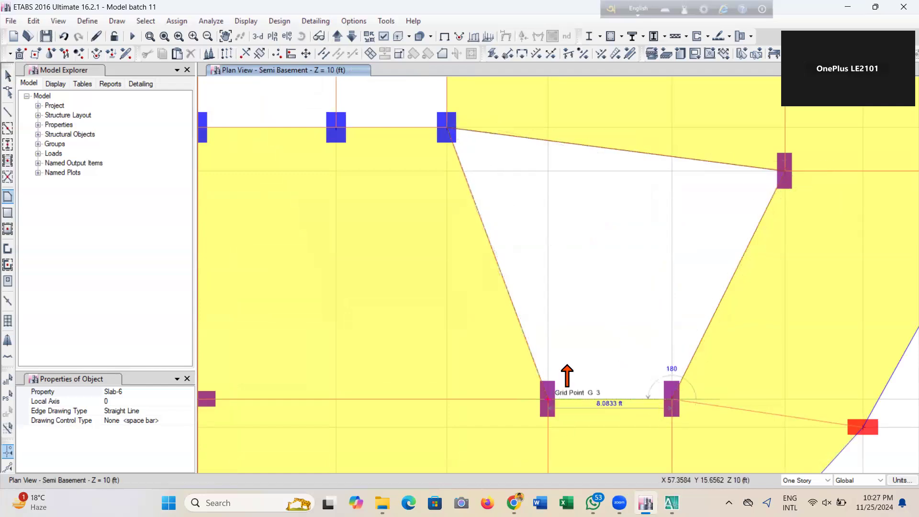
left_click(548, 400)
key("Return")
scroll(595, 349, "down", 4)
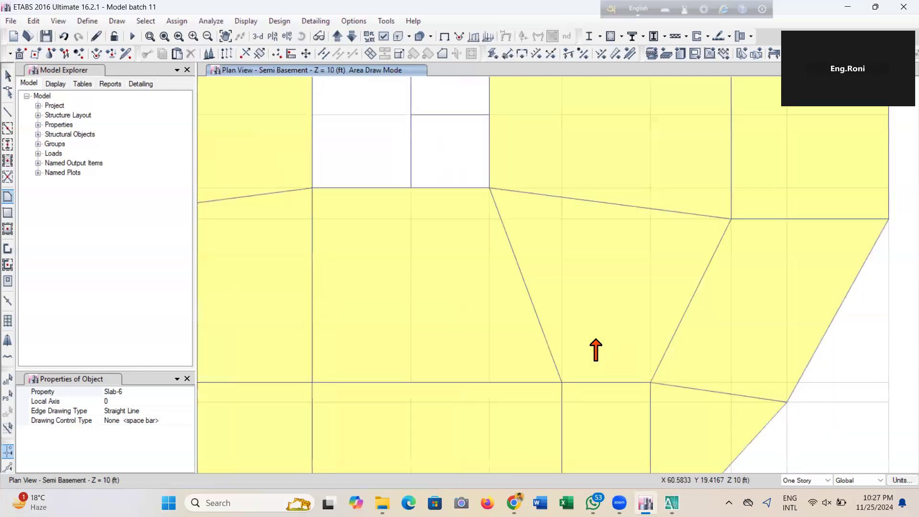
Leave area drawing mode and save the model
key("Escape")
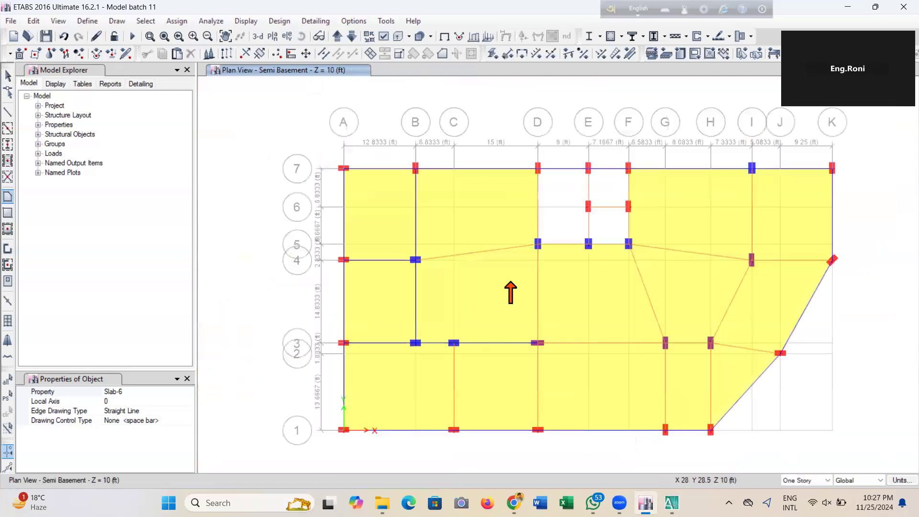
left_click(8, 75)
left_click(46, 35)
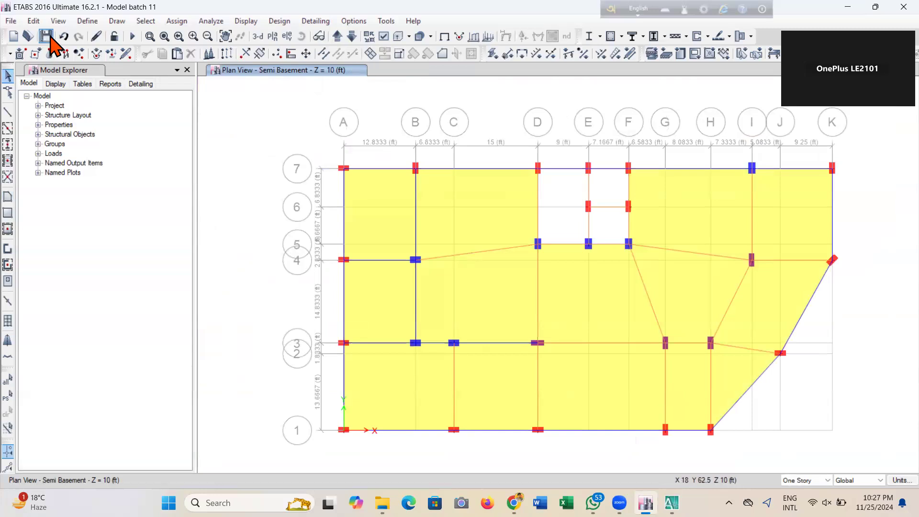
Check the slabs on the GF plan and in the default 3D view
left_click(337, 37)
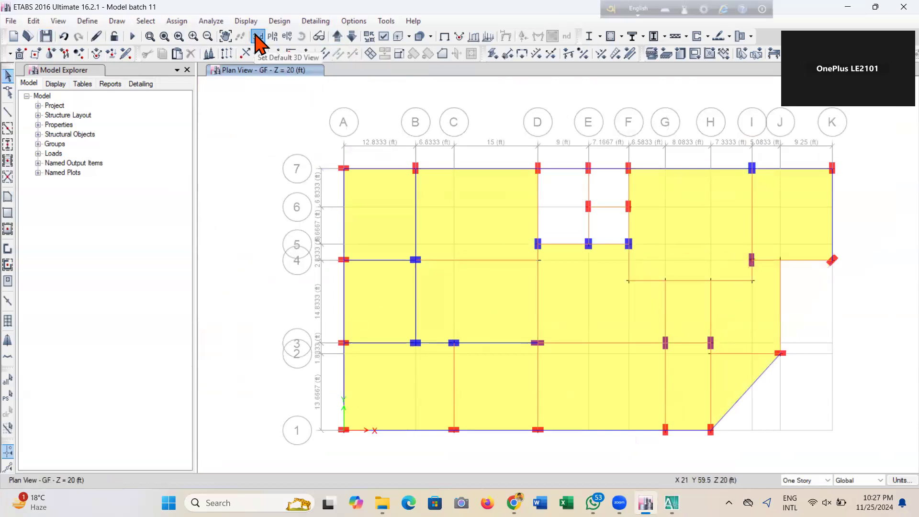
left_click(257, 37)
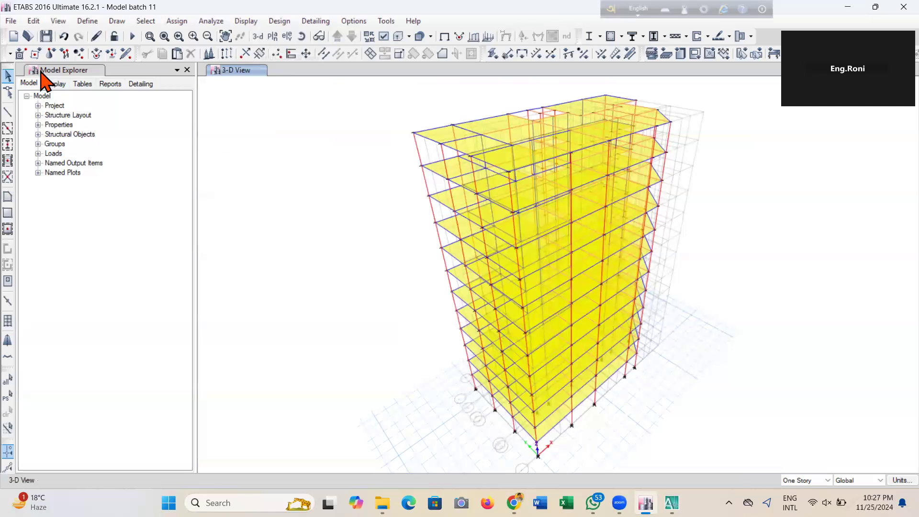
Show the Semi Basement plan and save the model
left_click(273, 36)
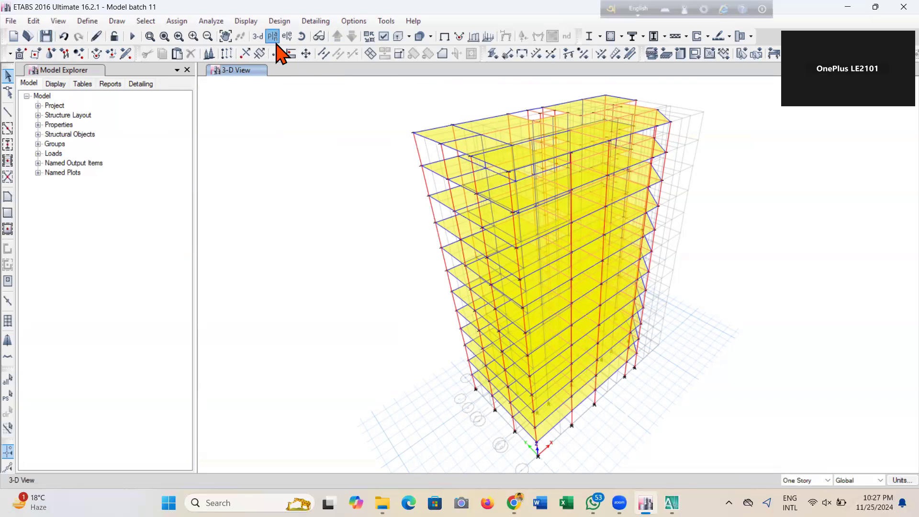
left_click(421, 301)
left_click(503, 396)
left_click(407, 396)
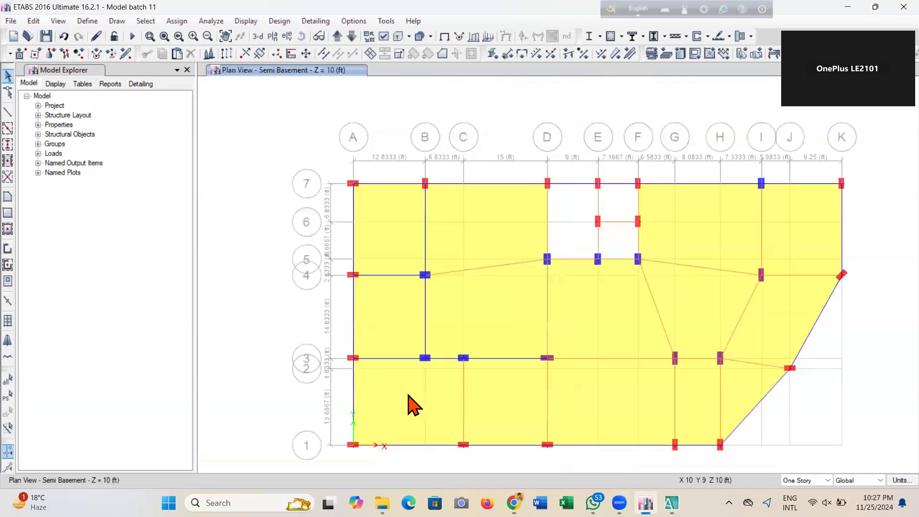
middle_click_drag(563, 346, 501, 319)
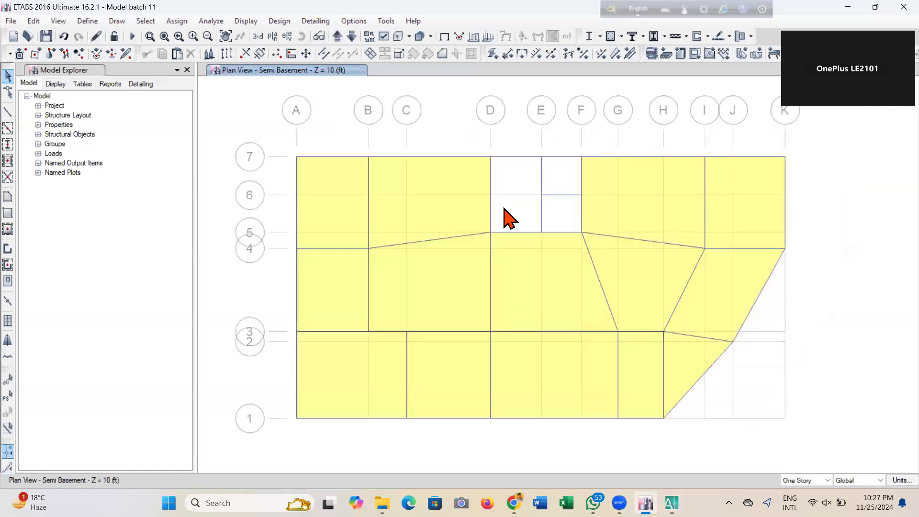
left_click(46, 35)
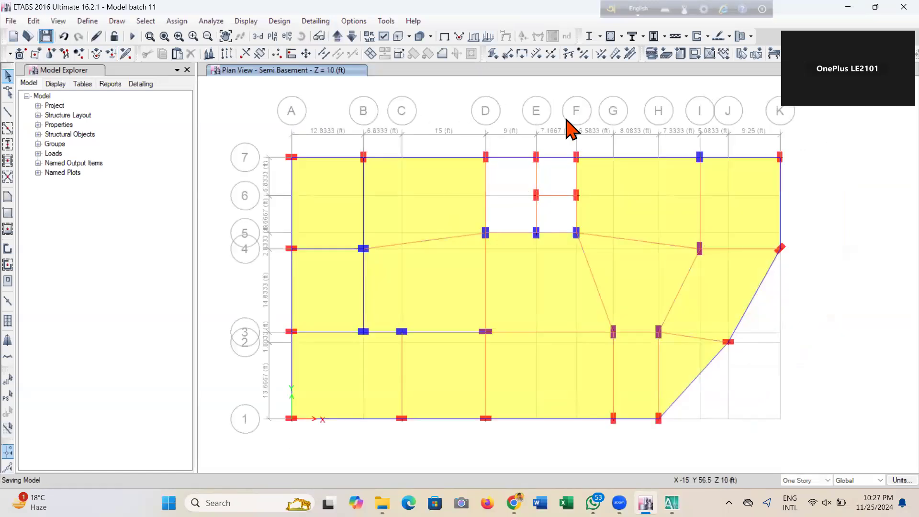
Switch to the AutoCAD drawing and examine the stair and lift core on the first floor and parking level plans
left_click(671, 502)
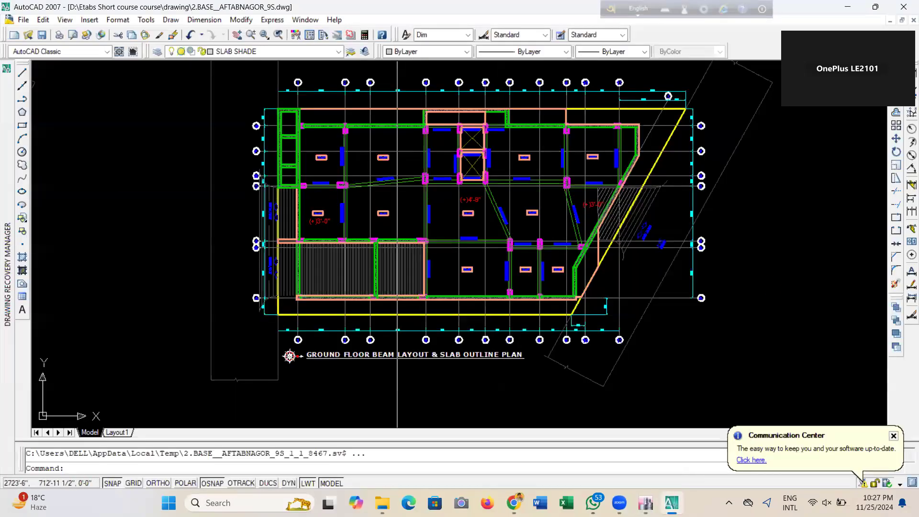
scroll(386, 226, "down", 5)
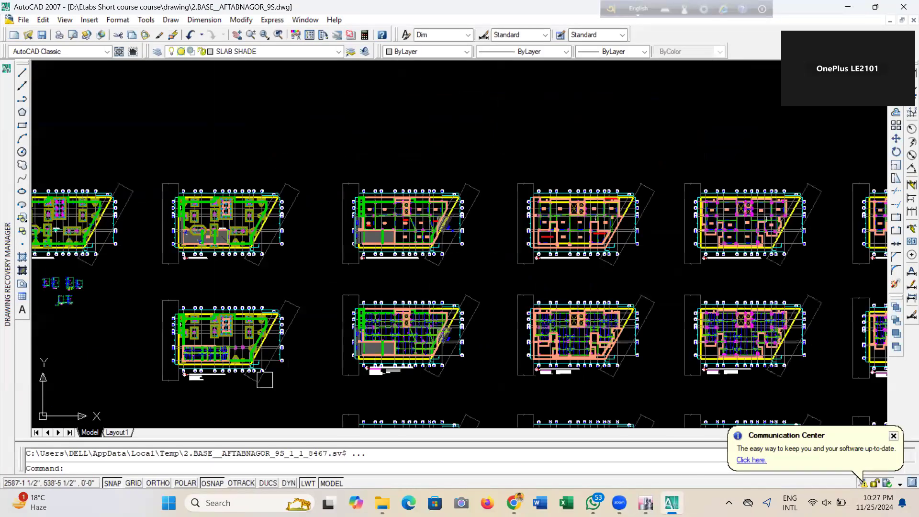
scroll(366, 292, "down", 5)
middle_click_drag(354, 130, 353, 236)
scroll(343, 223, "up", 12)
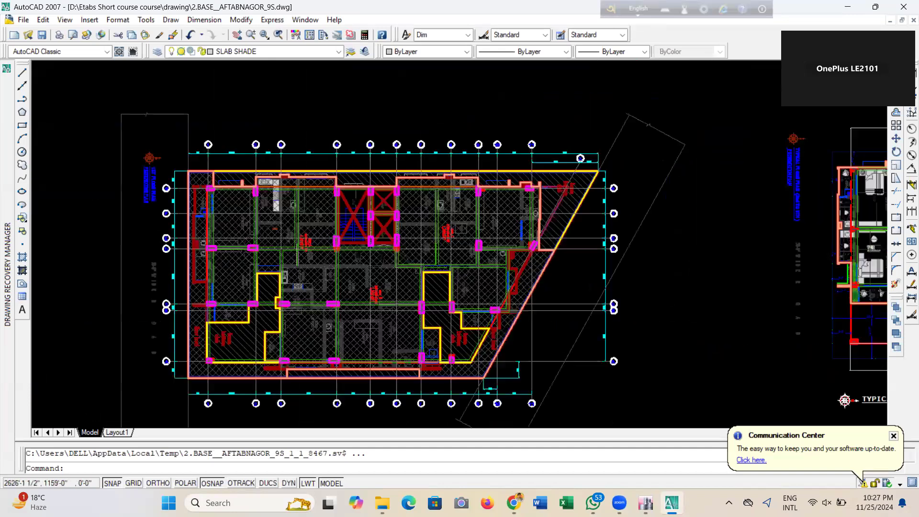
scroll(358, 222, "up", 5)
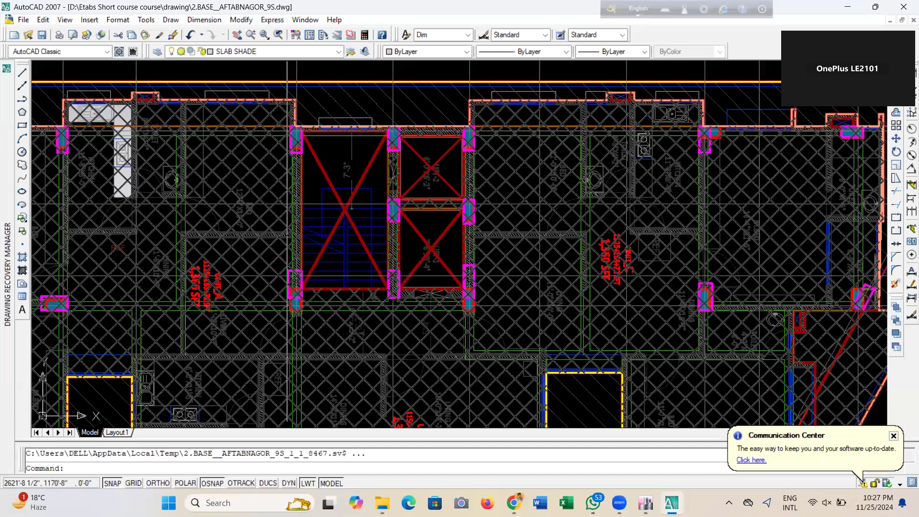
scroll(288, 192, "down", 3)
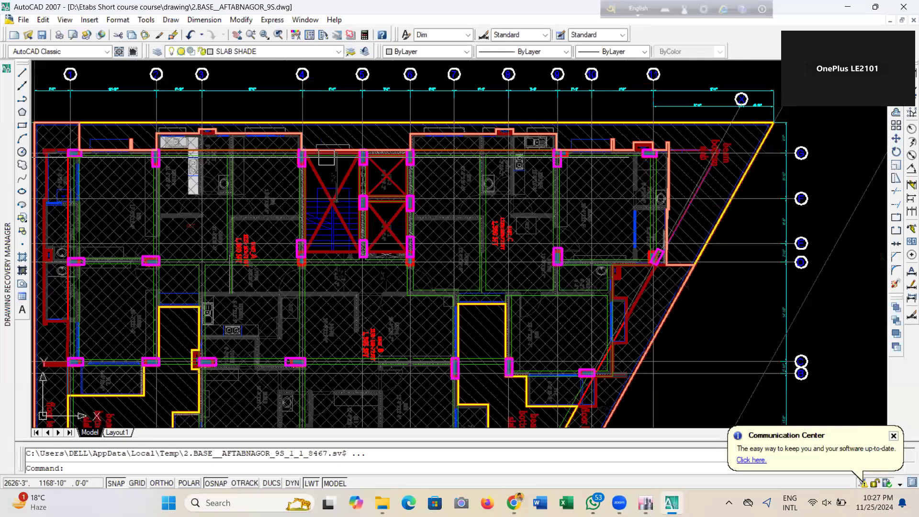
scroll(489, 370, "down", 6)
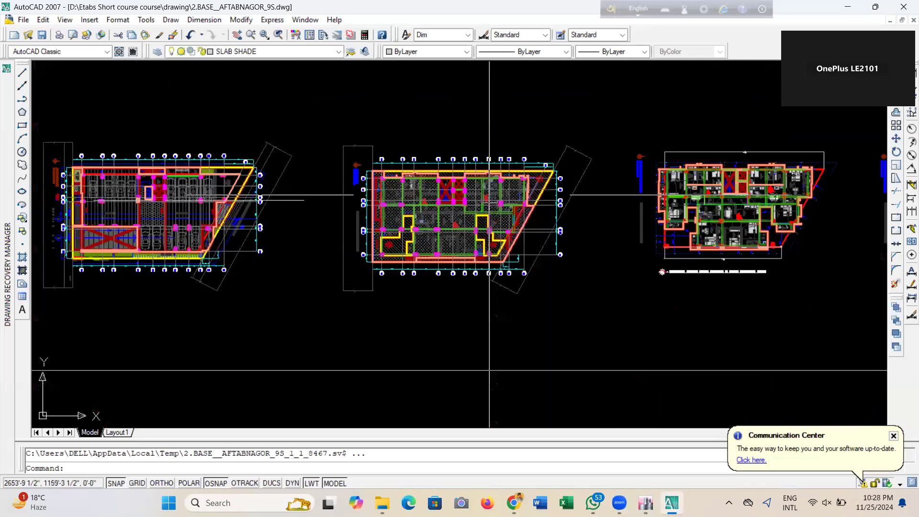
scroll(144, 210, "up", 6)
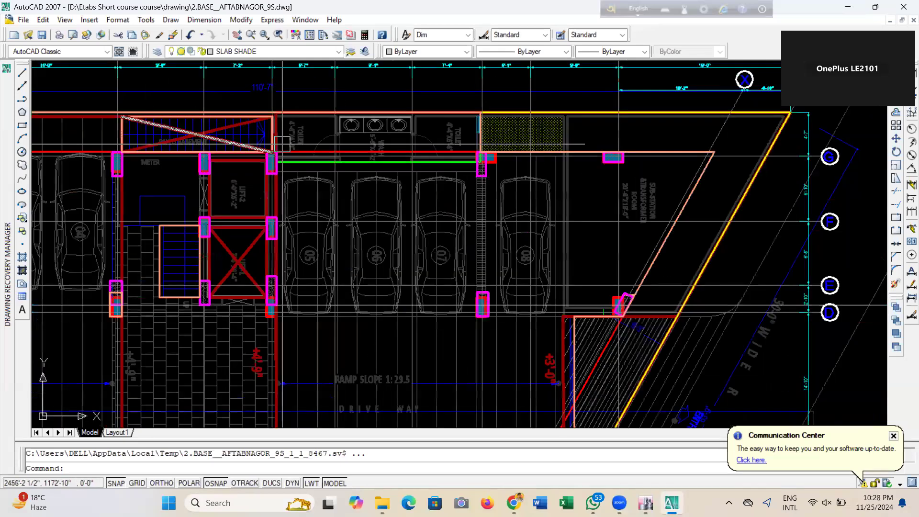
scroll(376, 197, "down", 4)
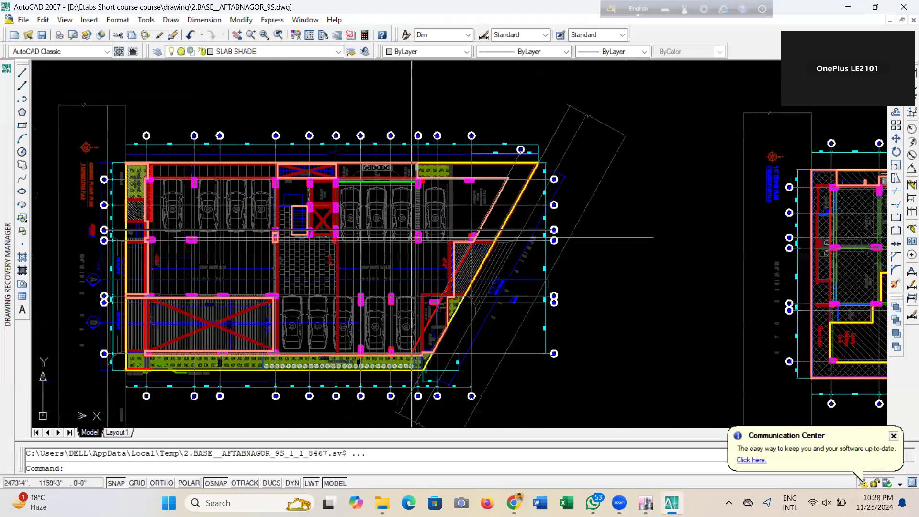
Examine the stair and lift openings on the 1st floor plan in the drawing
middle_click_drag(39, 174, 0, 160)
middle_click_drag(484, 213, 116, 196)
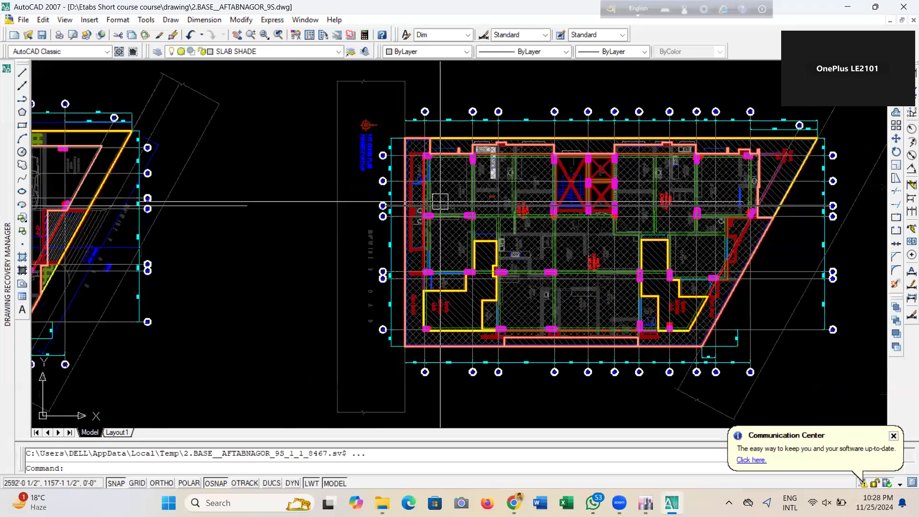
scroll(587, 208, "up", 3)
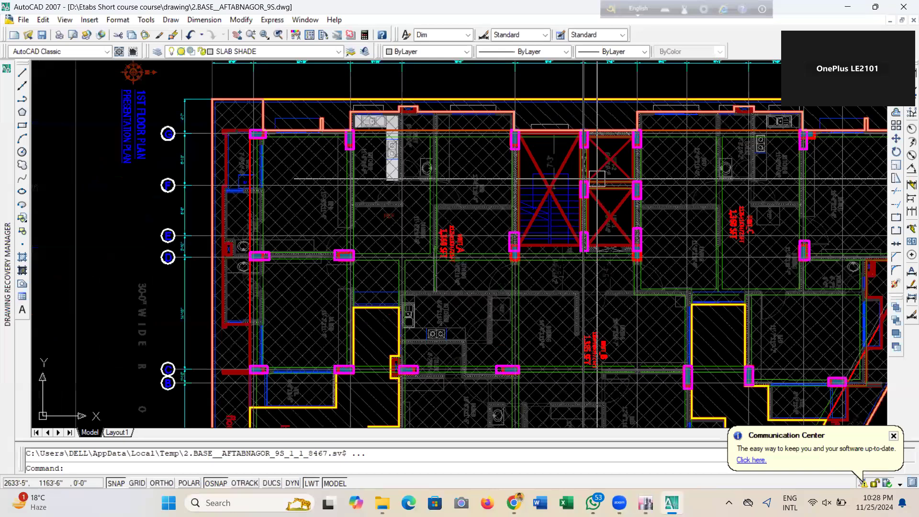
scroll(597, 179, "up", 3)
scroll(565, 200, "down", 3)
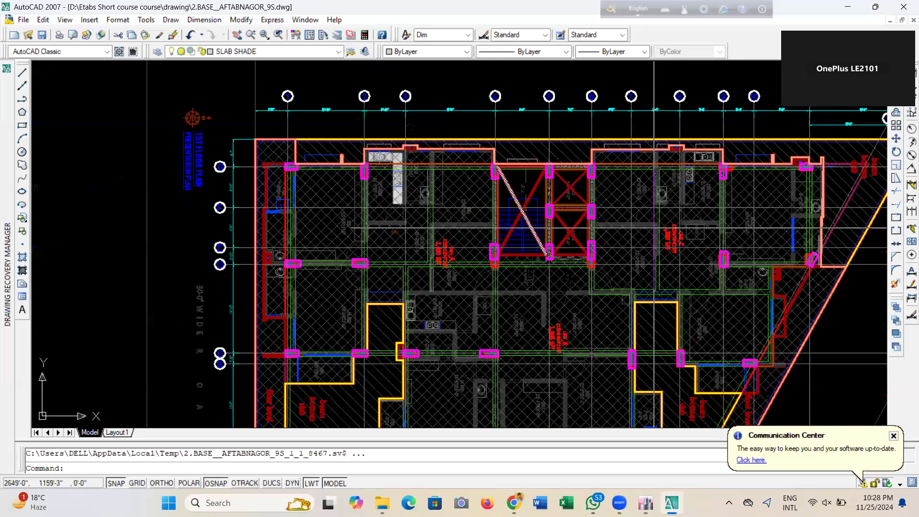
scroll(653, 227, "down", 3)
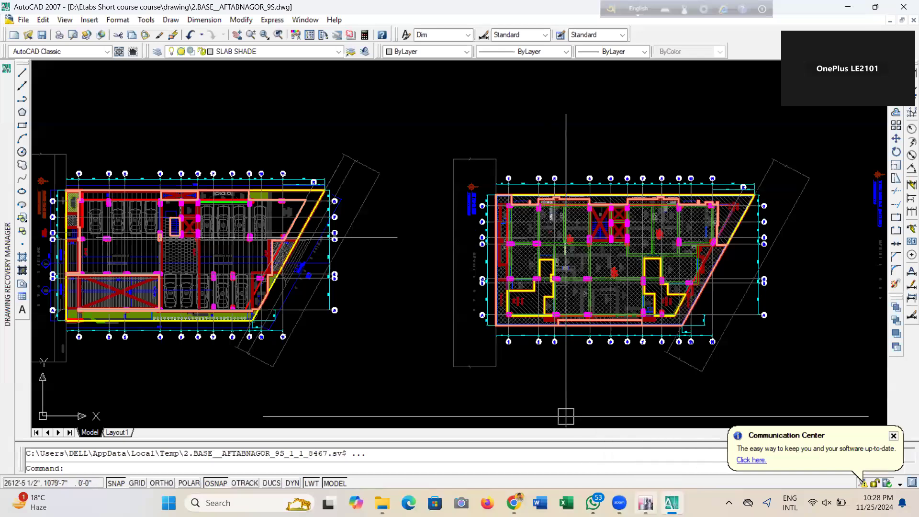
Switch back to ETABS and save the model with the Semi Basement plan in view
left_click(645, 502)
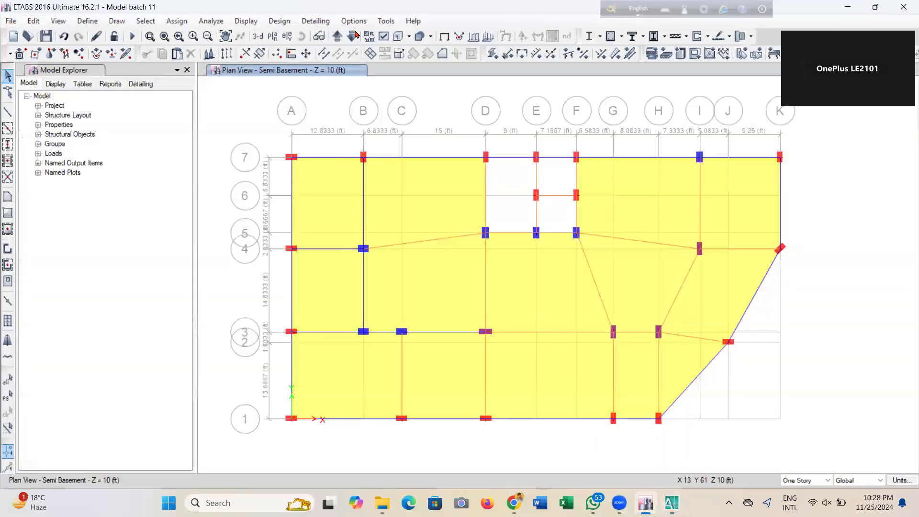
left_click(355, 36)
left_click(337, 36)
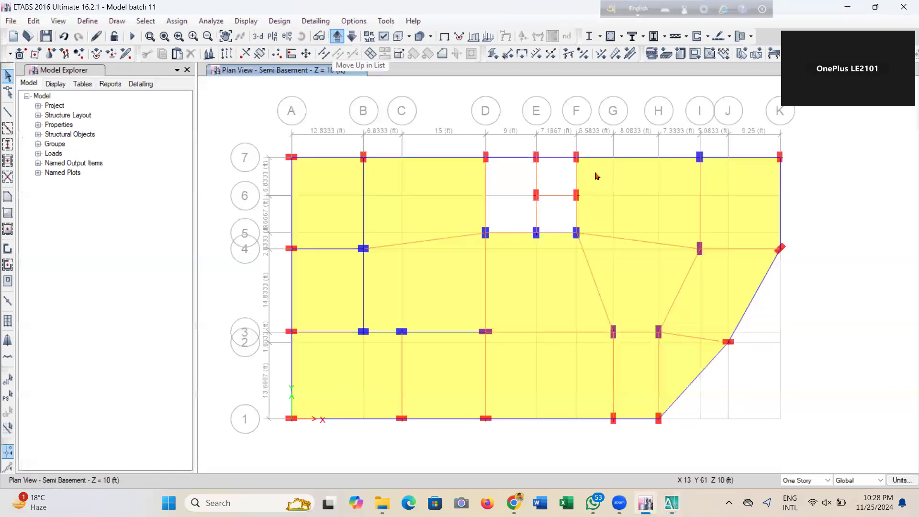
left_click(46, 42)
scroll(522, 220, "up", 3)
scroll(507, 249, "down", 3)
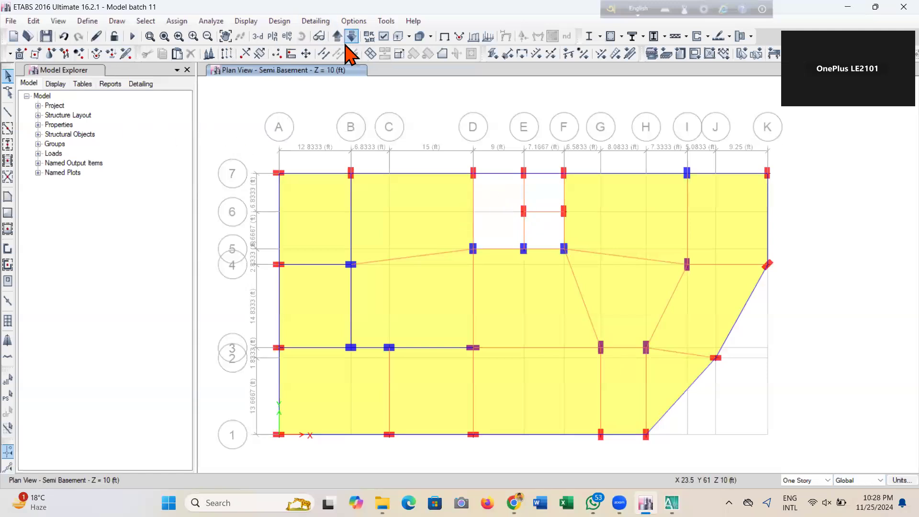
Draw two joints on the Semi Basement plan with a plan Y offset of -48 in from grid points D-7 and E-7
left_click(117, 21)
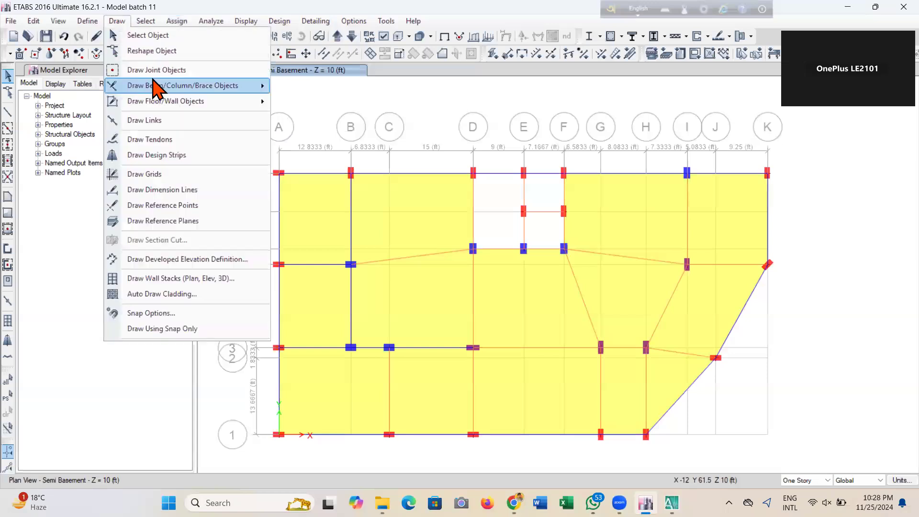
left_click(144, 66)
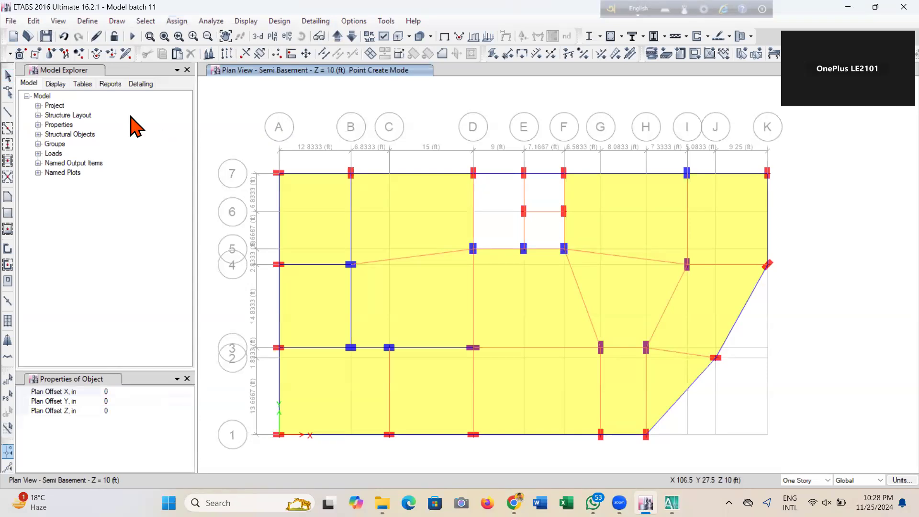
left_click(119, 22)
left_click(192, 72)
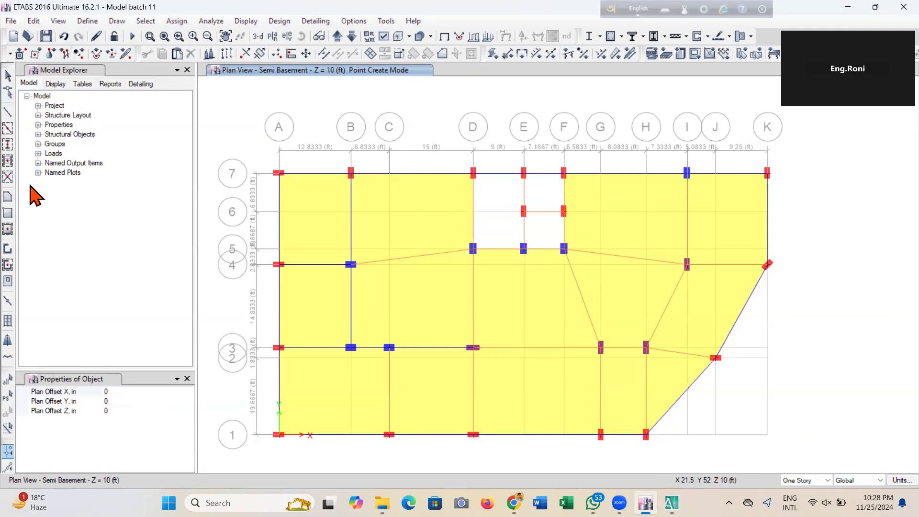
left_click(123, 21)
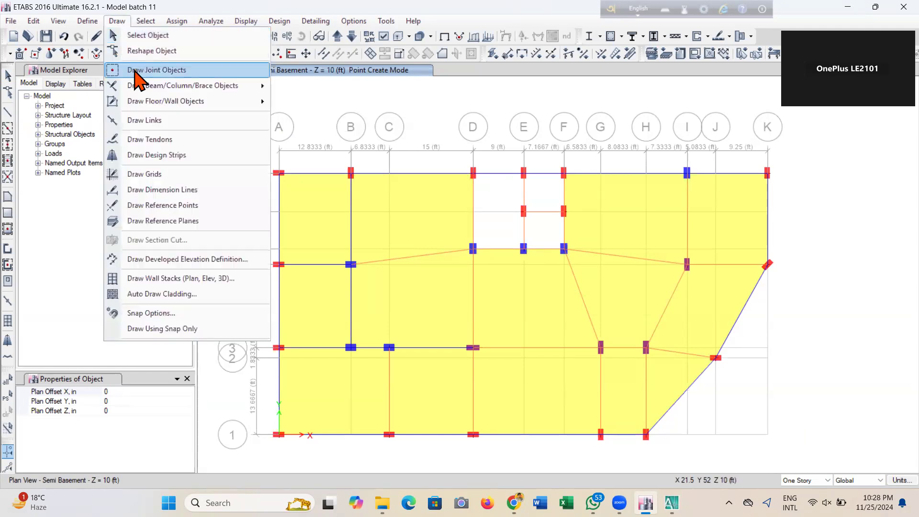
left_click(92, 273)
left_click(124, 402)
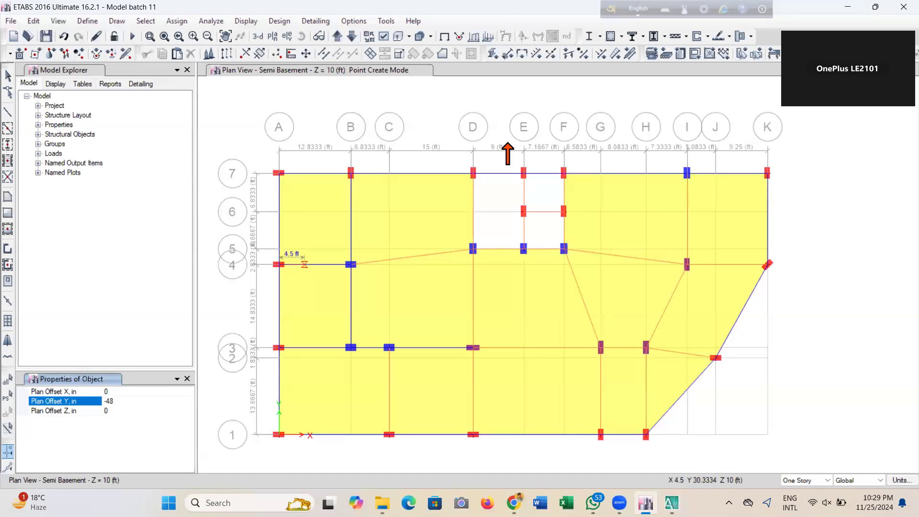
scroll(473, 183, "up", 3)
left_click(464, 175)
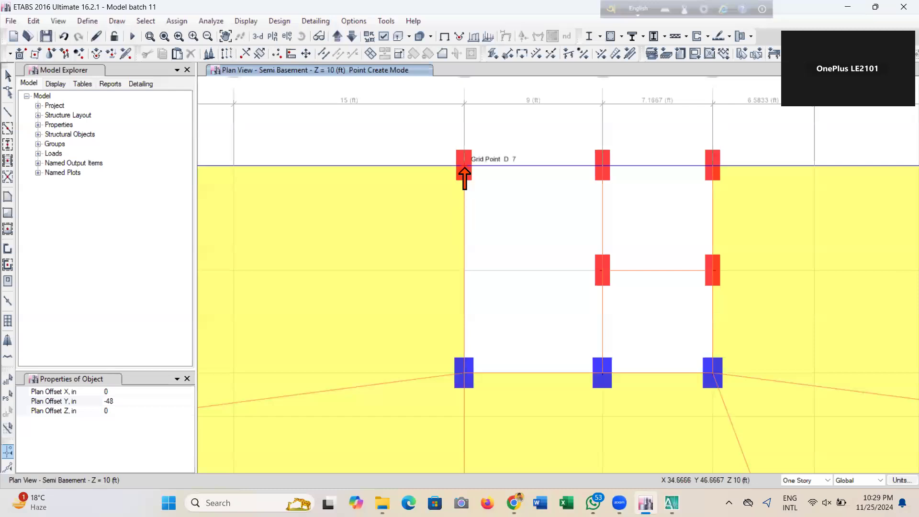
left_click(464, 166)
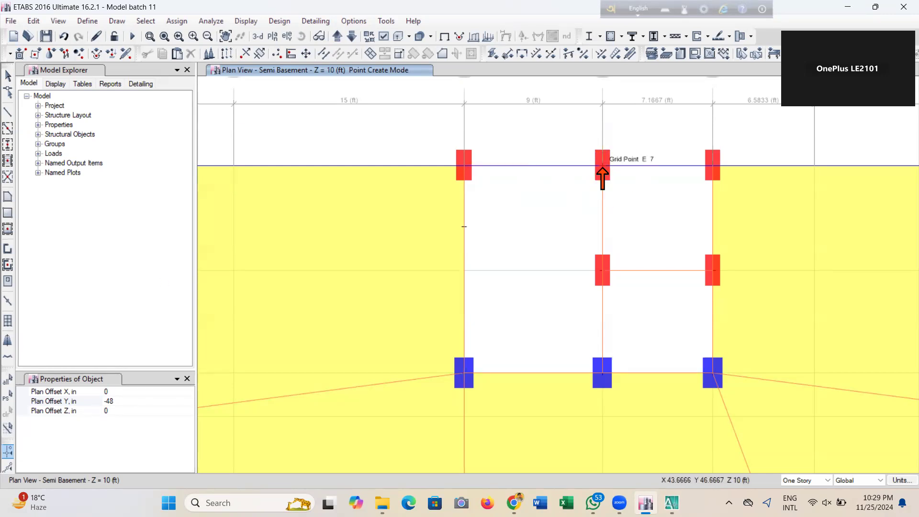
left_click(603, 166)
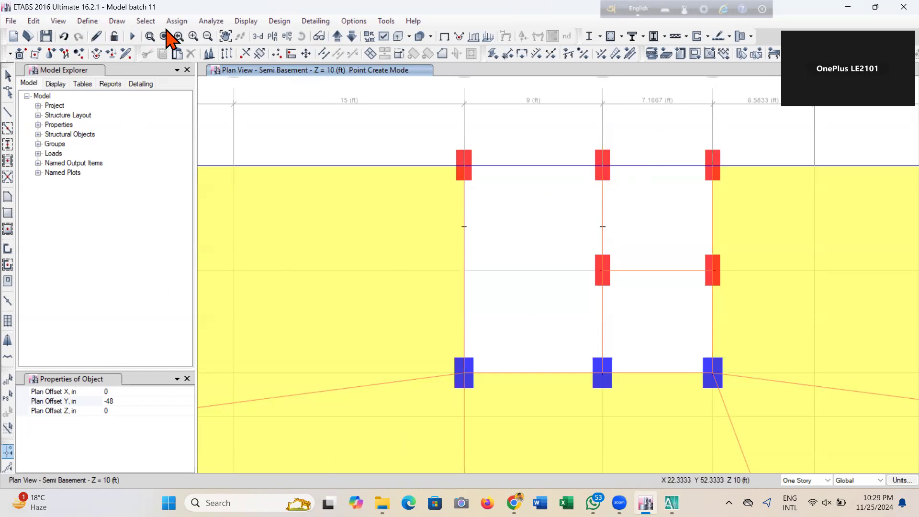
Enable snapping to line ends and midpoints, and draw a joint offset from the midpoint between grid points D-7 and E-7
left_click(98, 22)
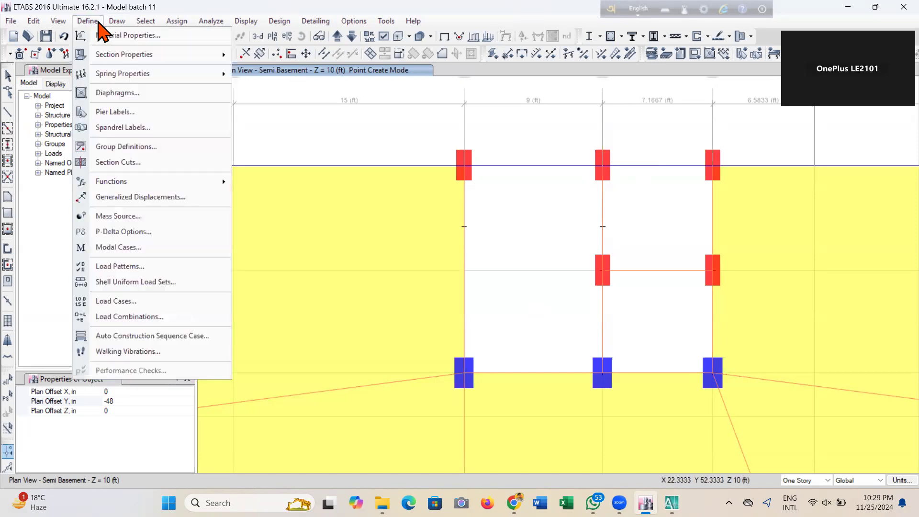
mouse_move(107, 22)
left_click(143, 313)
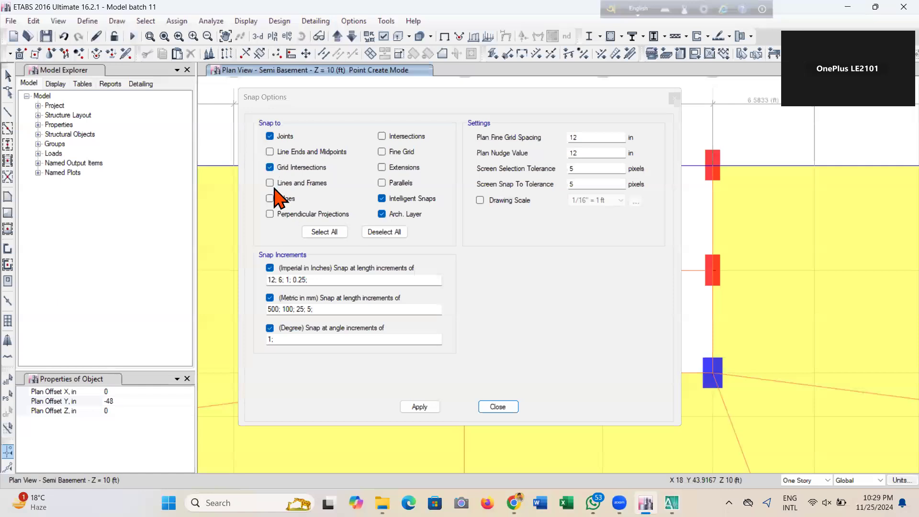
left_click(270, 152)
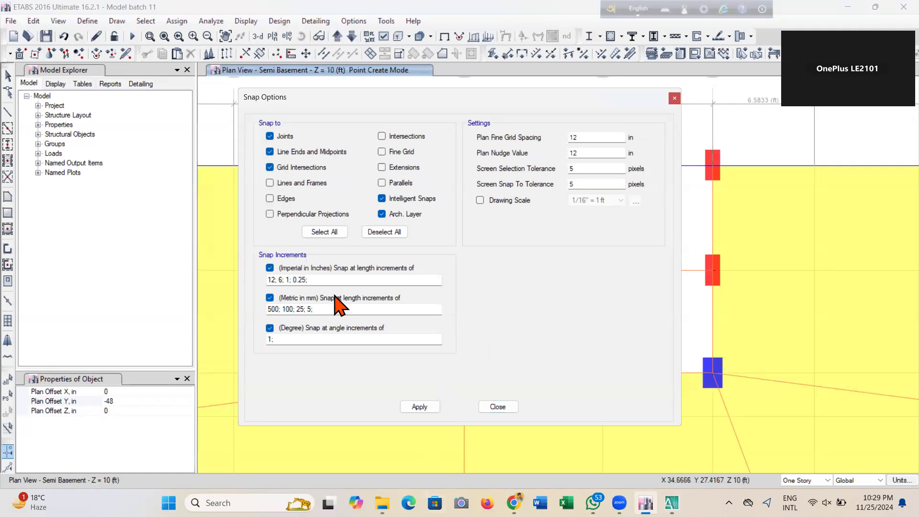
left_click(419, 407)
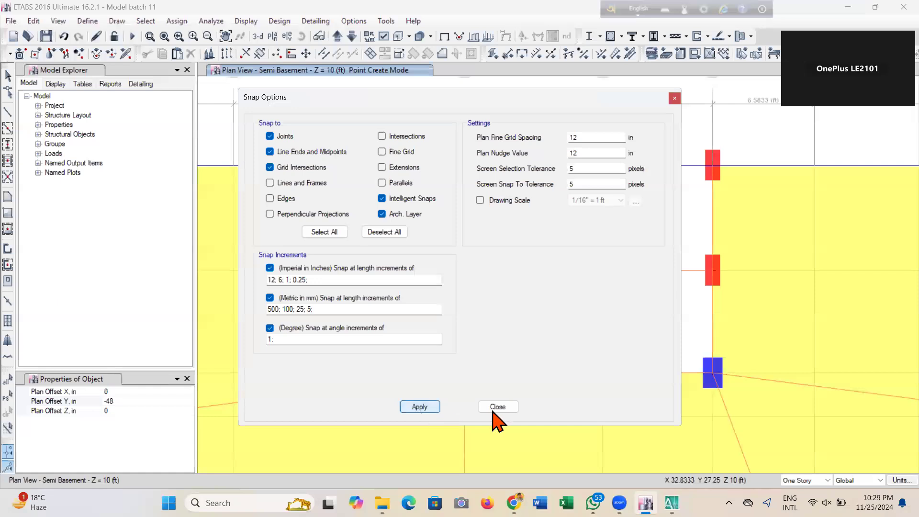
left_click(496, 407)
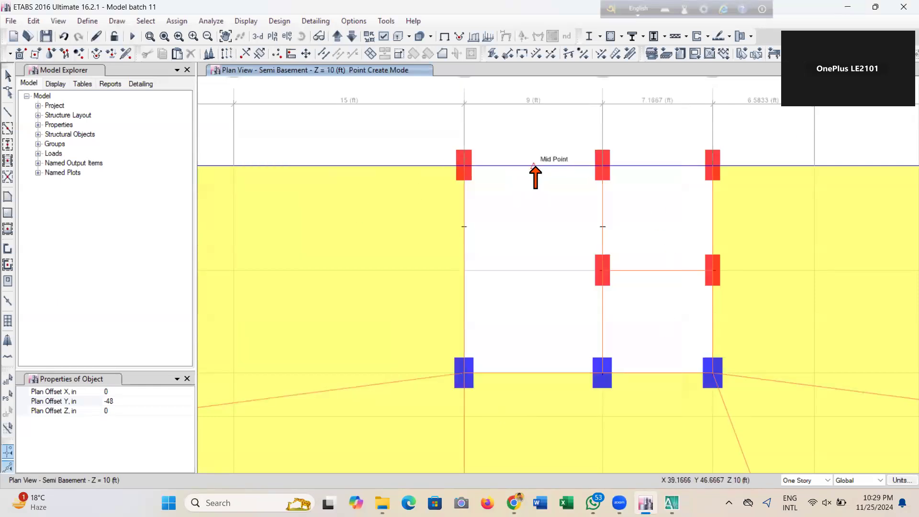
left_click(534, 167)
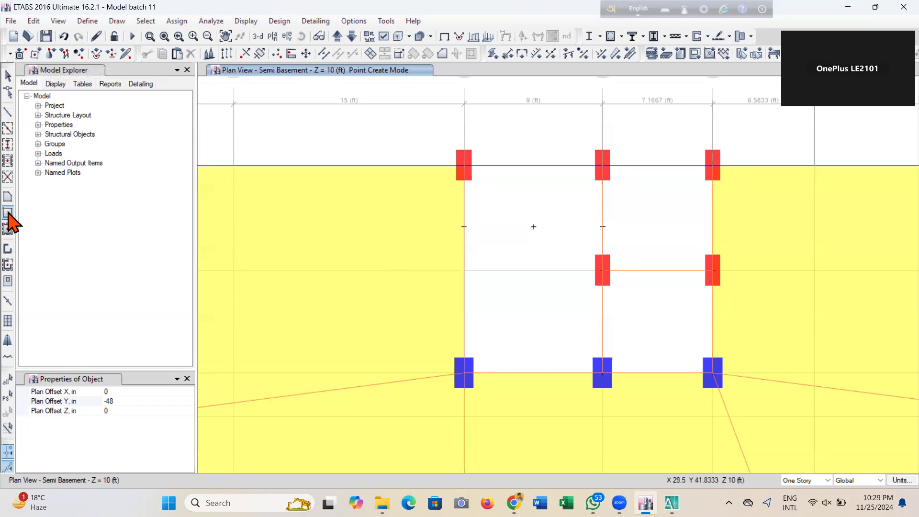
Draw two adjoining rectangular STAIR -6 floor panels from the middle offset joint to grid points D-7 and E-7, and save the model
left_click(7, 213)
left_click(7, 197)
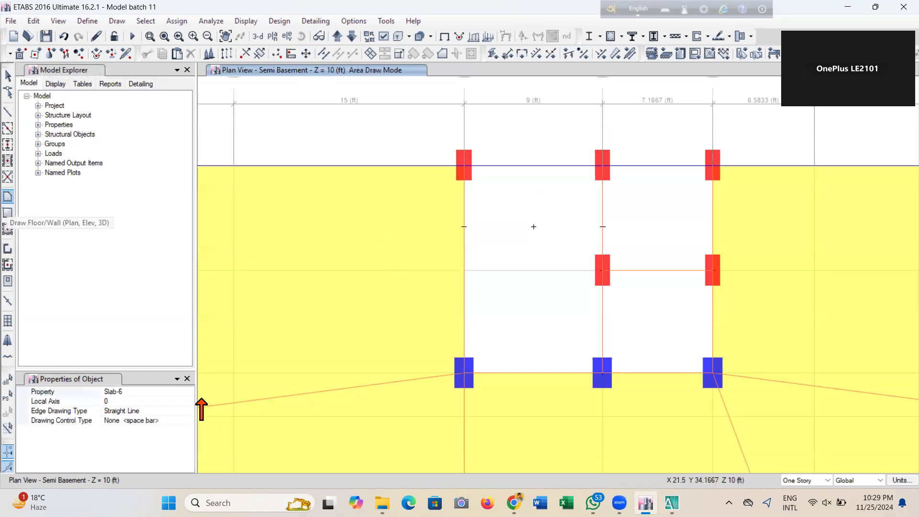
left_click(189, 391)
left_click(189, 391)
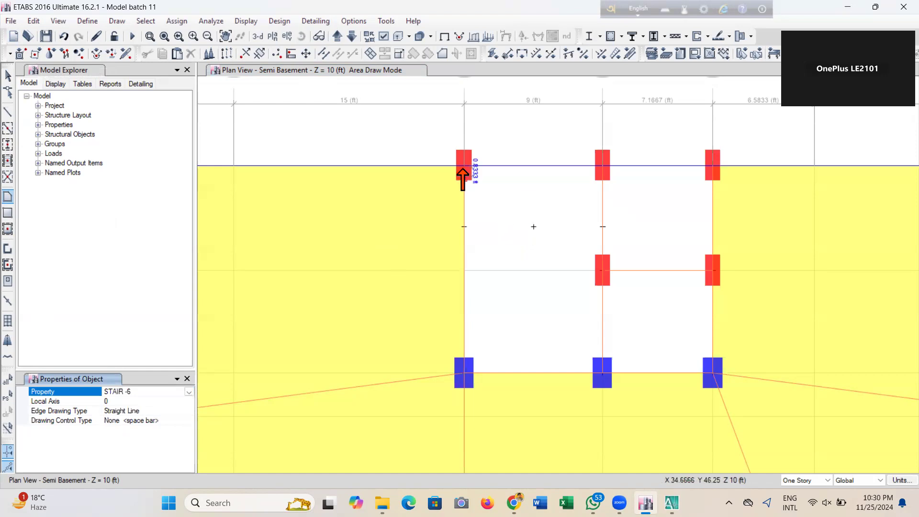
left_click(464, 167)
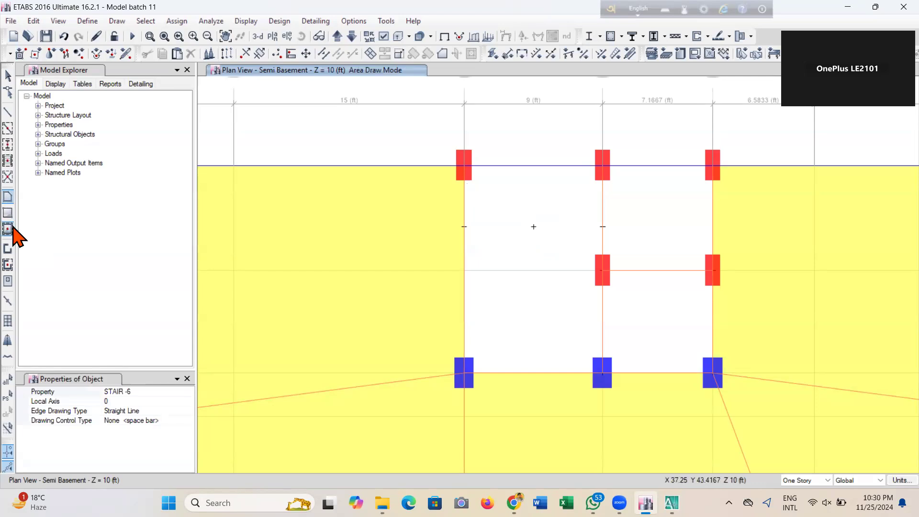
left_click(8, 213)
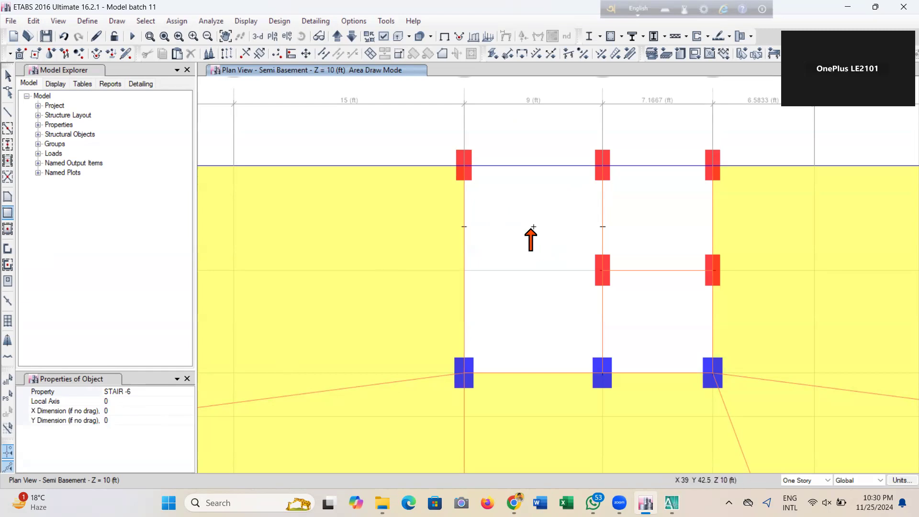
left_click_drag(533, 227, 464, 166)
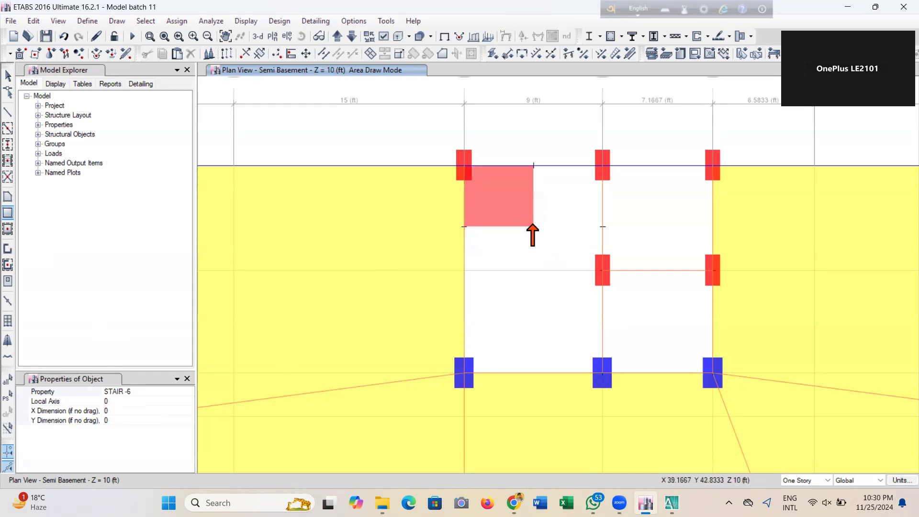
left_click_drag(534, 227, 603, 166)
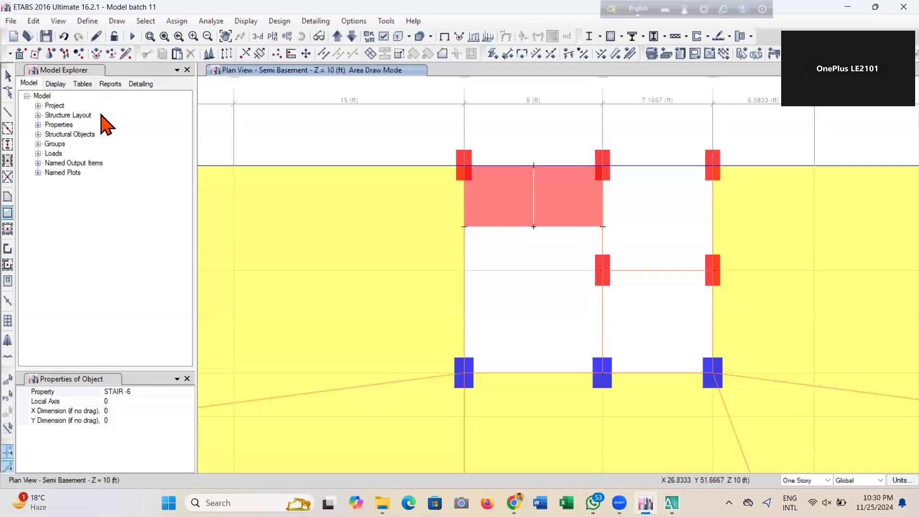
left_click(8, 75)
left_click(46, 36)
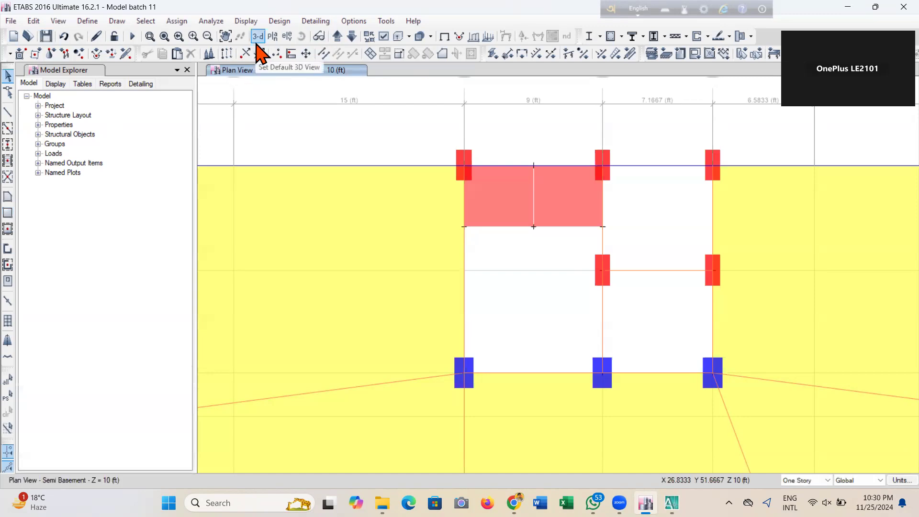
Save the model and select the two STAIR -6 panels at Semi Basement level in the default 3D view
left_click(258, 37)
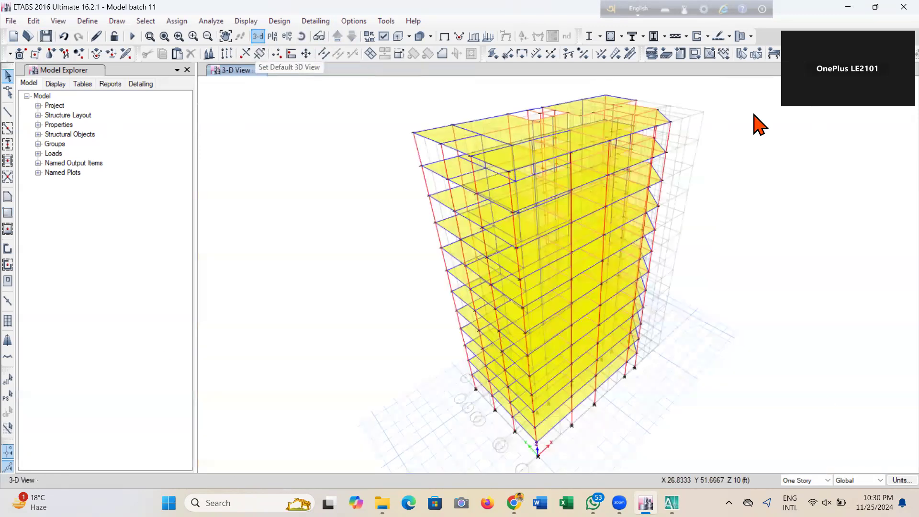
left_click(46, 37)
left_click(302, 36)
left_click_drag(597, 381, 636, 350)
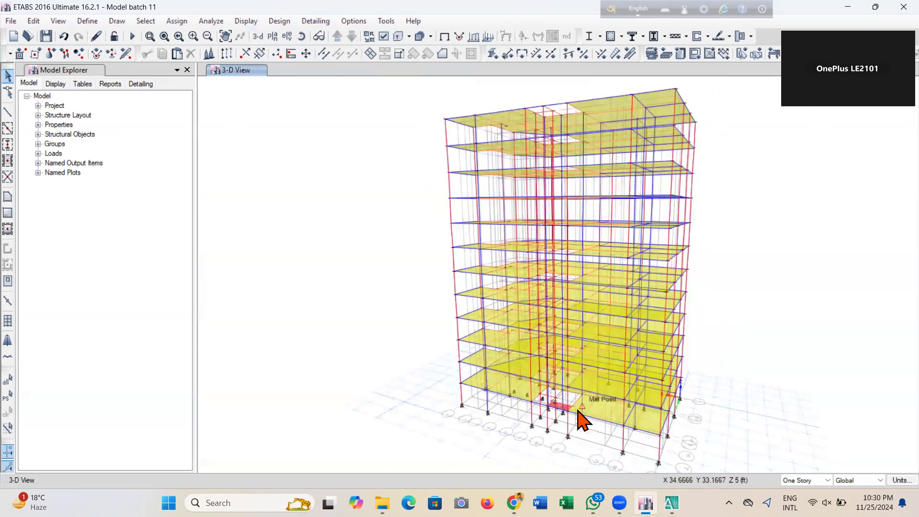
scroll(579, 420, "up", 3)
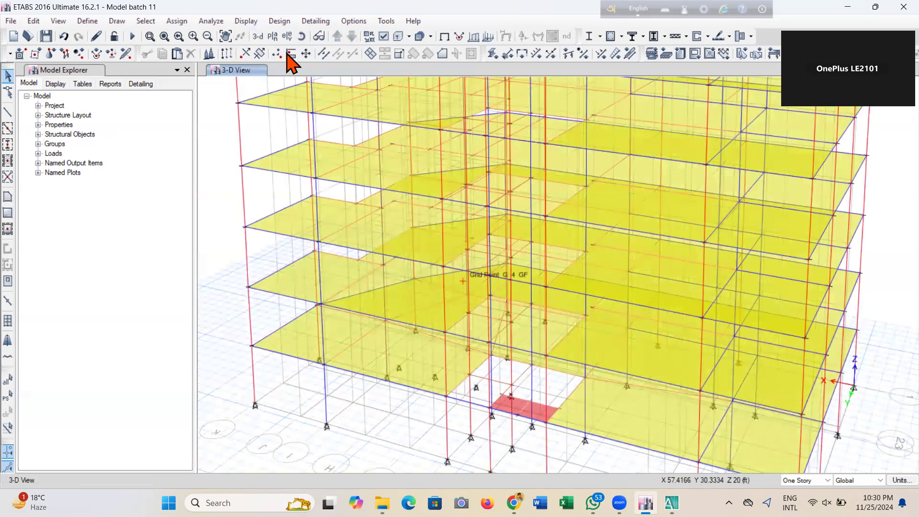
left_click(301, 37)
left_click_drag(390, 437, 372, 442)
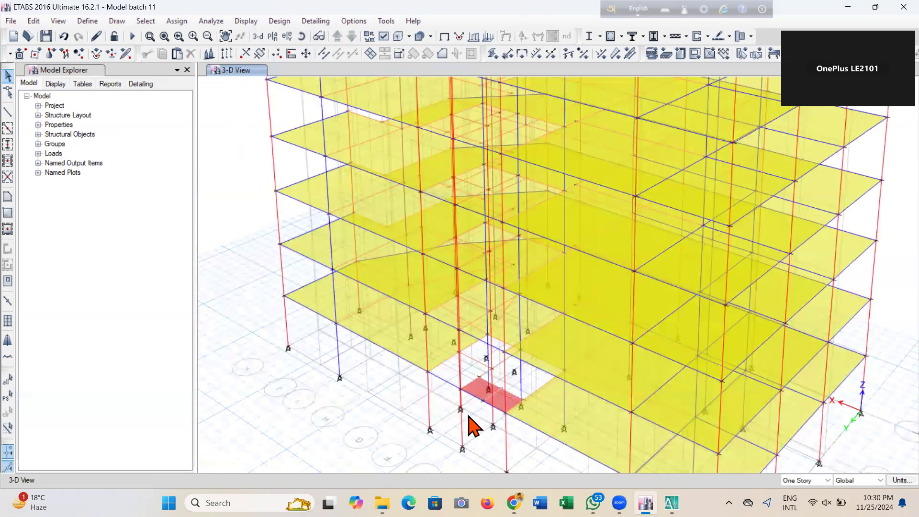
scroll(472, 423, "up", 4)
middle_click_drag(503, 245, 494, 191)
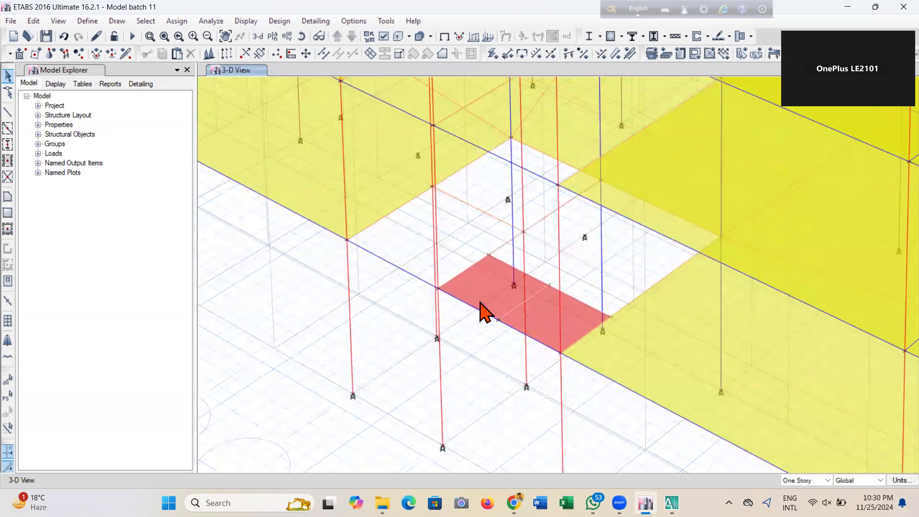
left_click(545, 327)
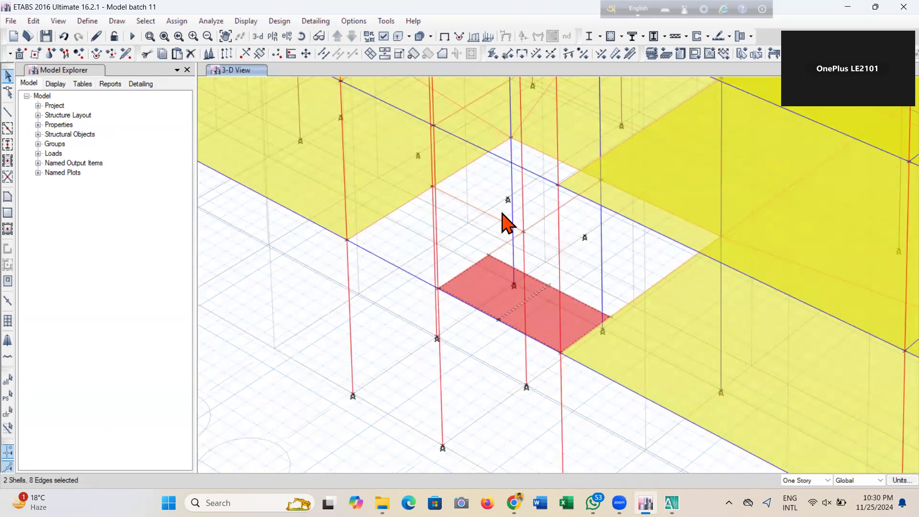
scroll(482, 182, "down", 4)
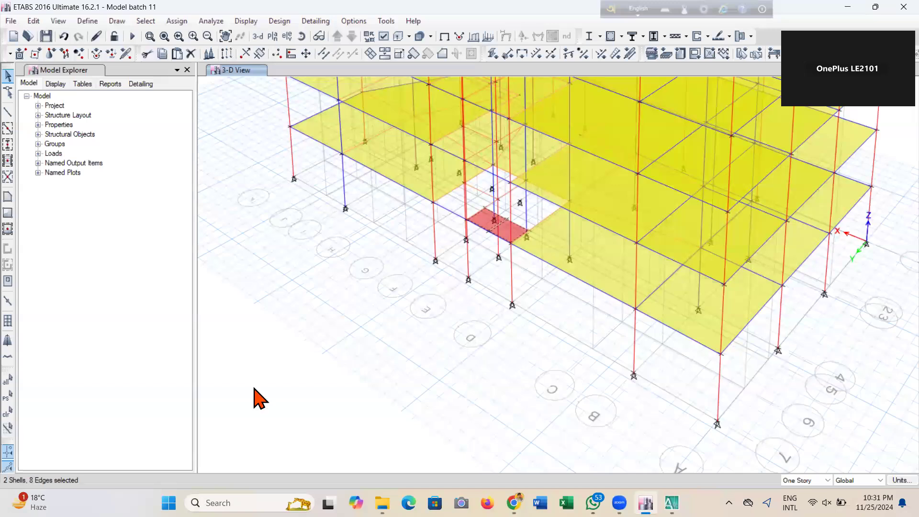
scroll(492, 245, "up", 4)
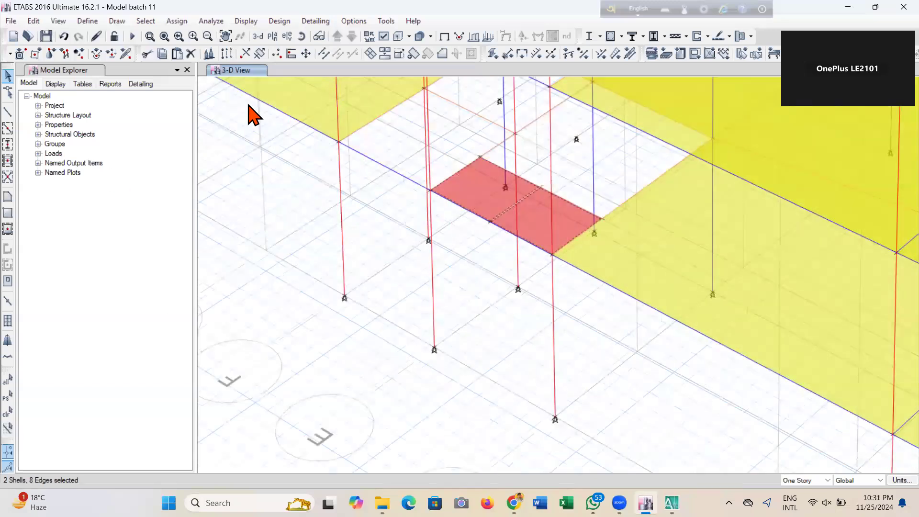
left_click(41, 22)
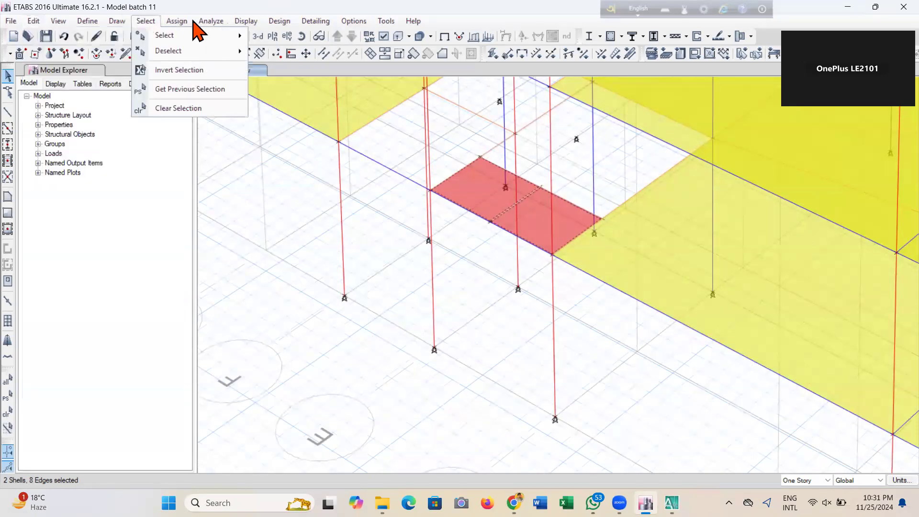
mouse_move(190, 23)
left_click(72, 11)
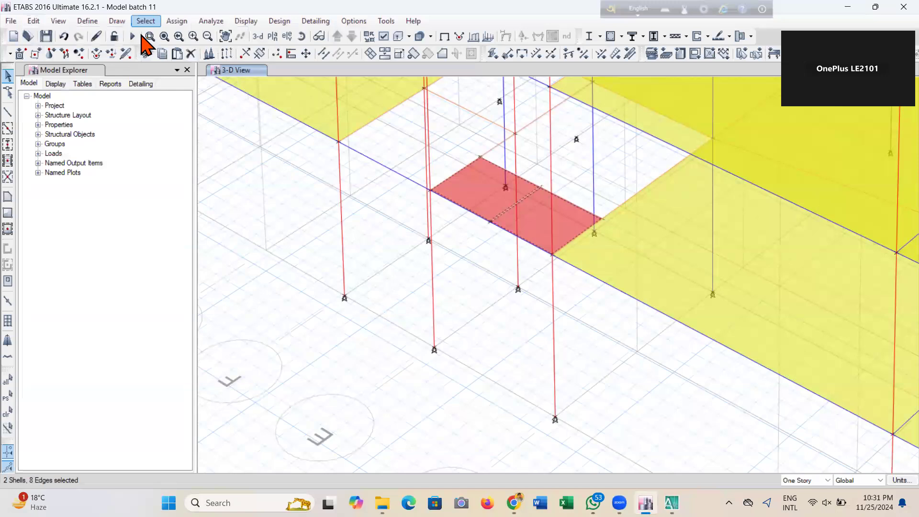
left_click(85, 21)
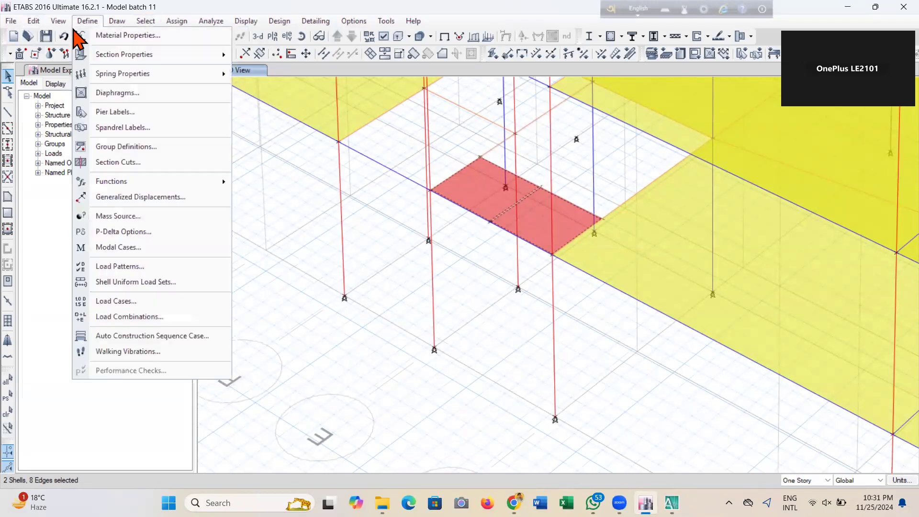
mouse_move(128, 20)
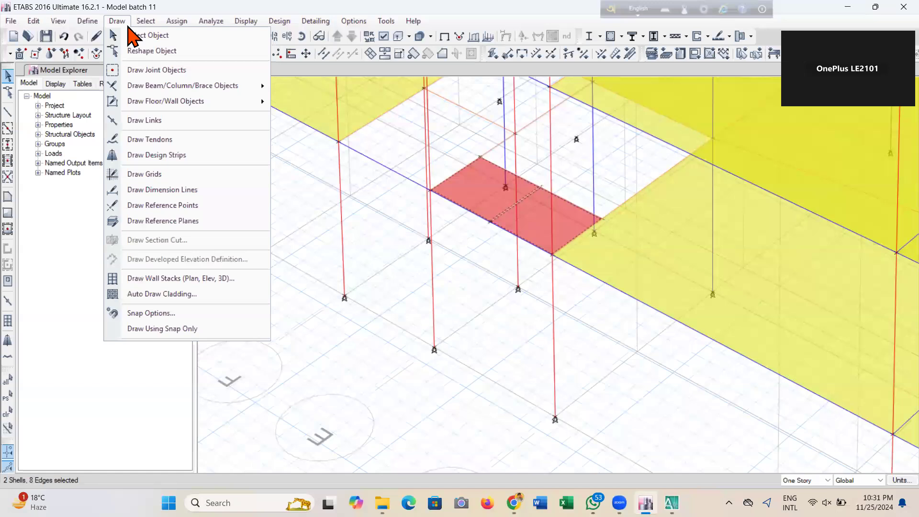
left_click(151, 11)
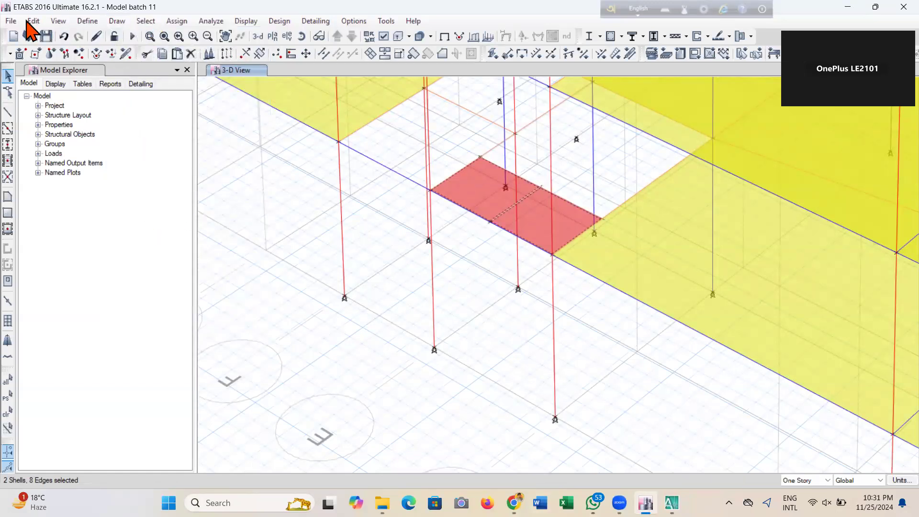
left_click(27, 21)
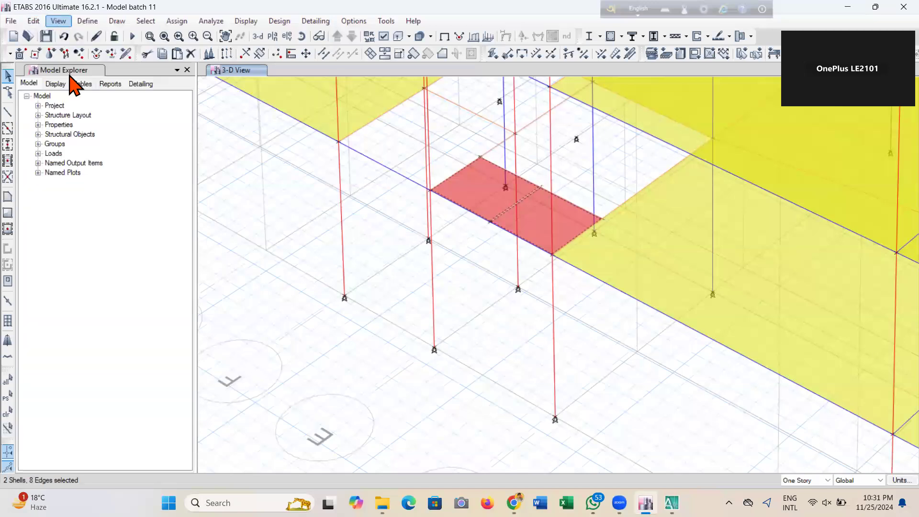
Copy the two selected STAIR -6 panels and paste them with a Delta Z of -5 ft
mouse_move(37, 20)
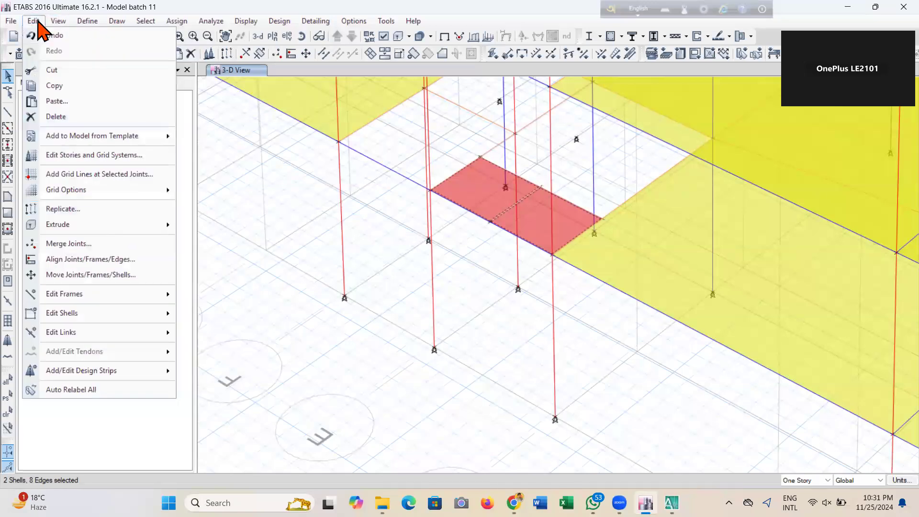
left_click(76, 88)
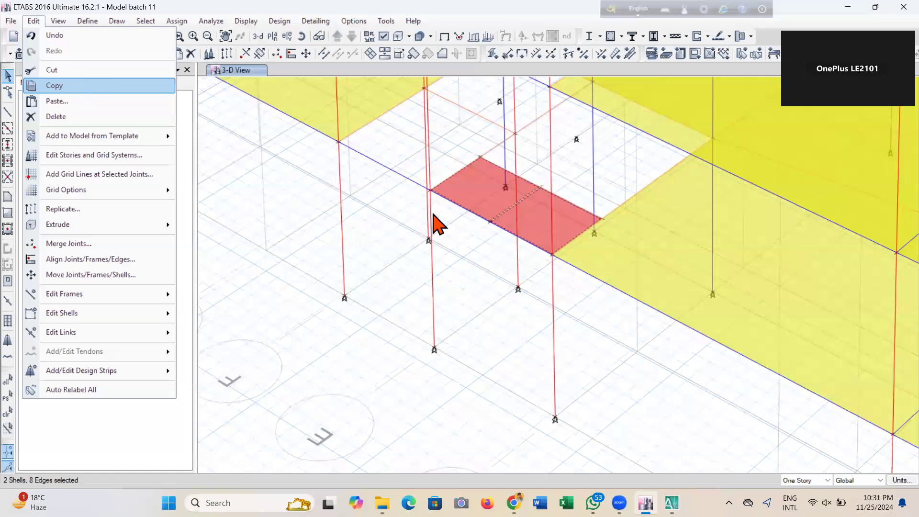
left_click(33, 21)
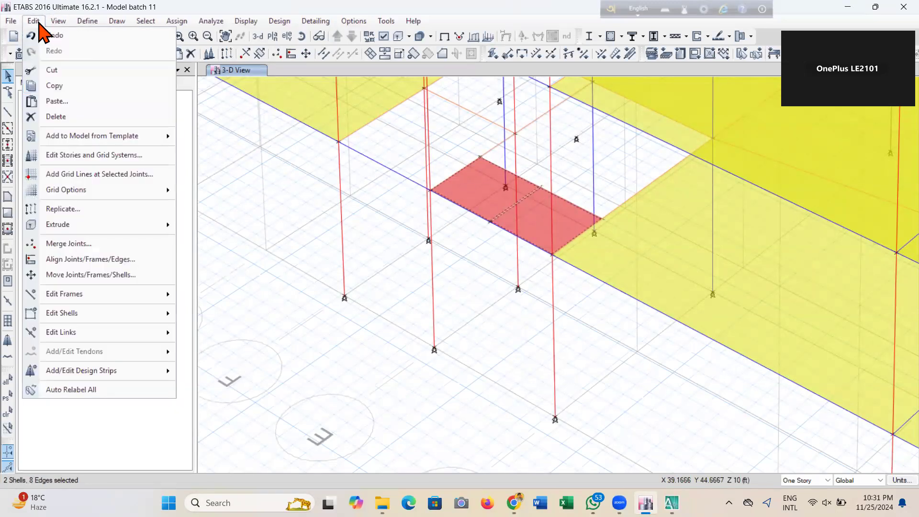
left_click(77, 101)
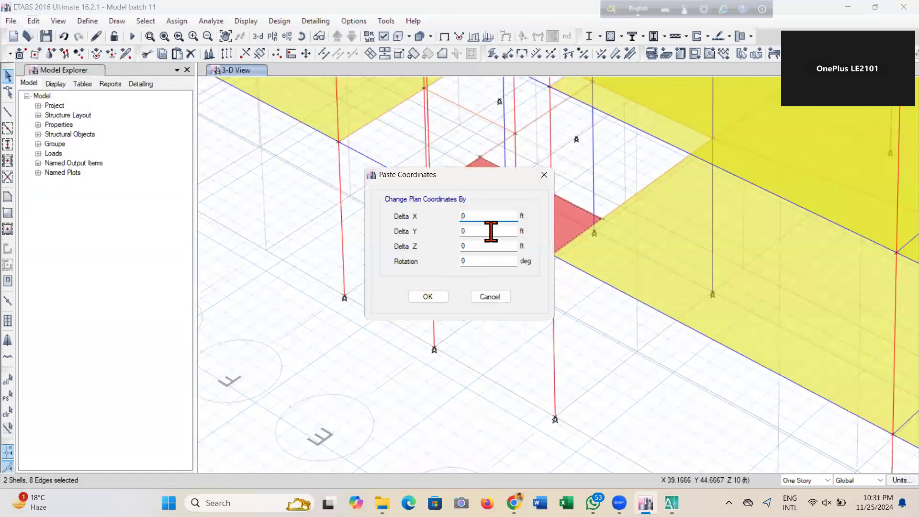
double_click(481, 246)
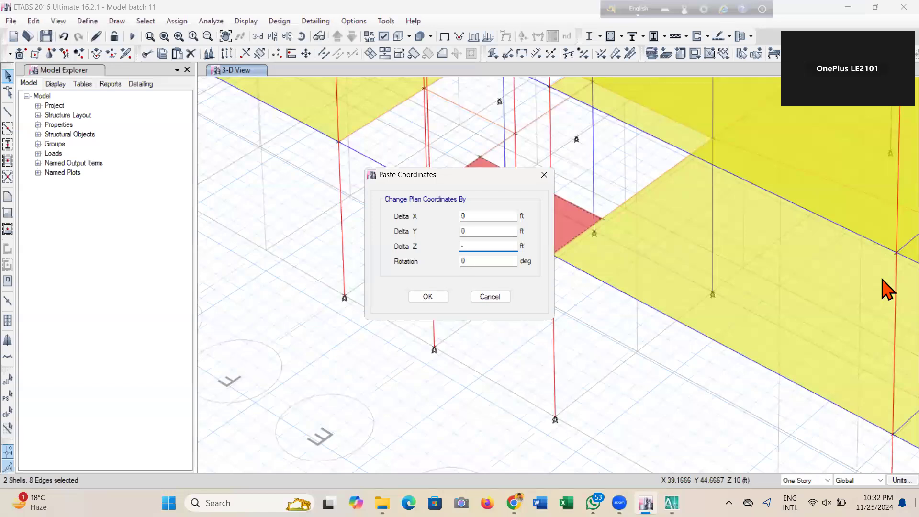
type("5")
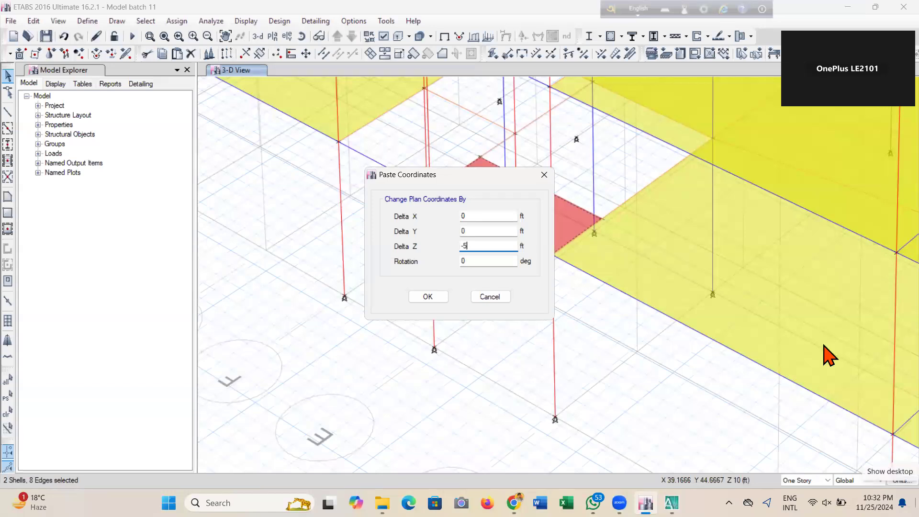
left_click(424, 297)
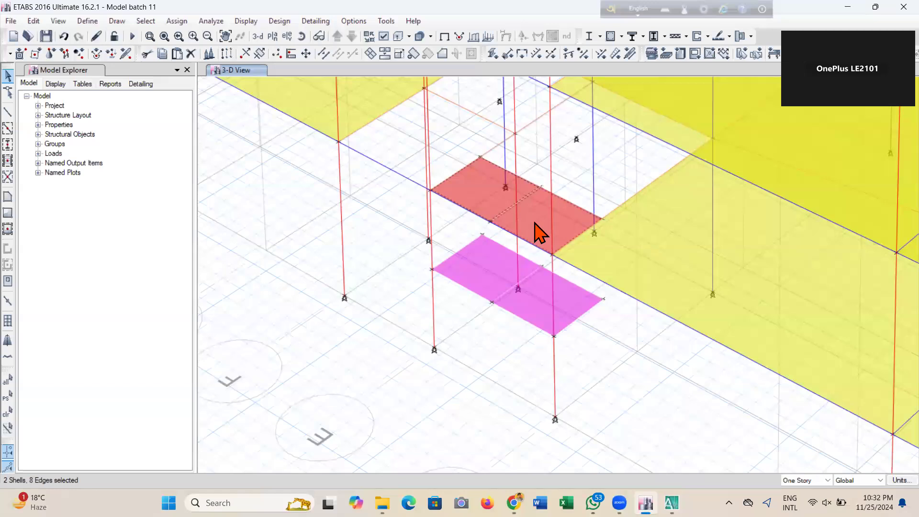
Delete the two original panels at Semi Basement level and the three offset joints left at their inner edge
left_click(30, 22)
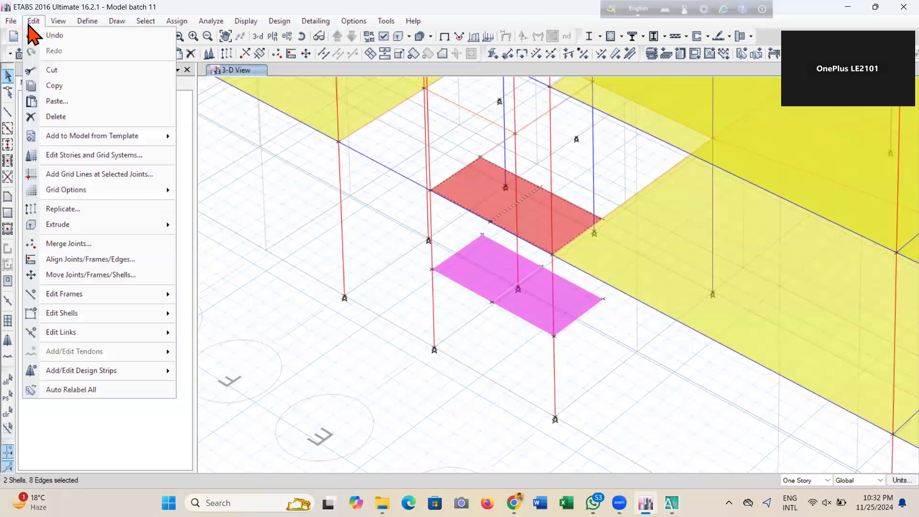
left_click(98, 116)
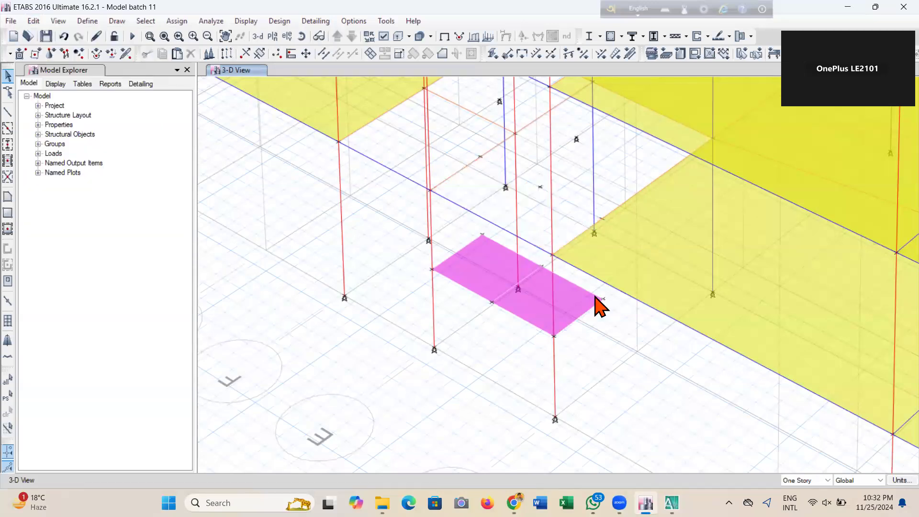
left_click(479, 158)
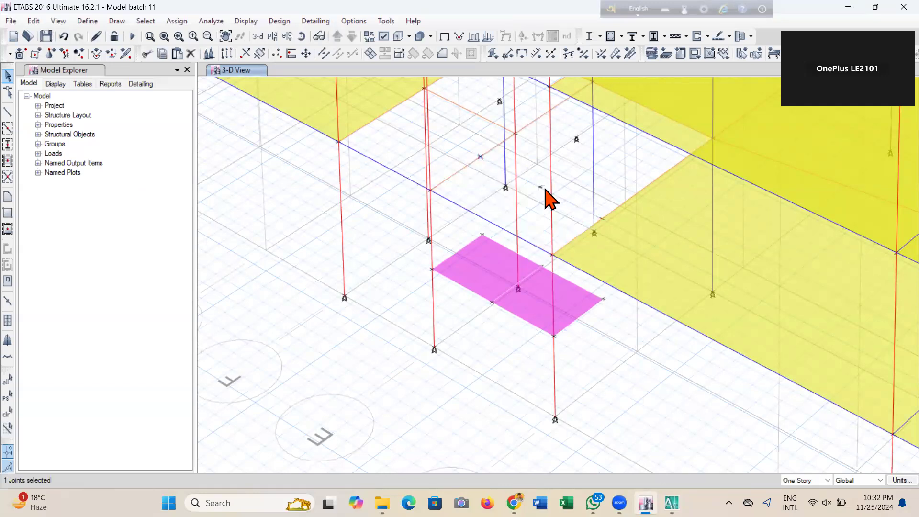
left_click(539, 187)
left_click(602, 219)
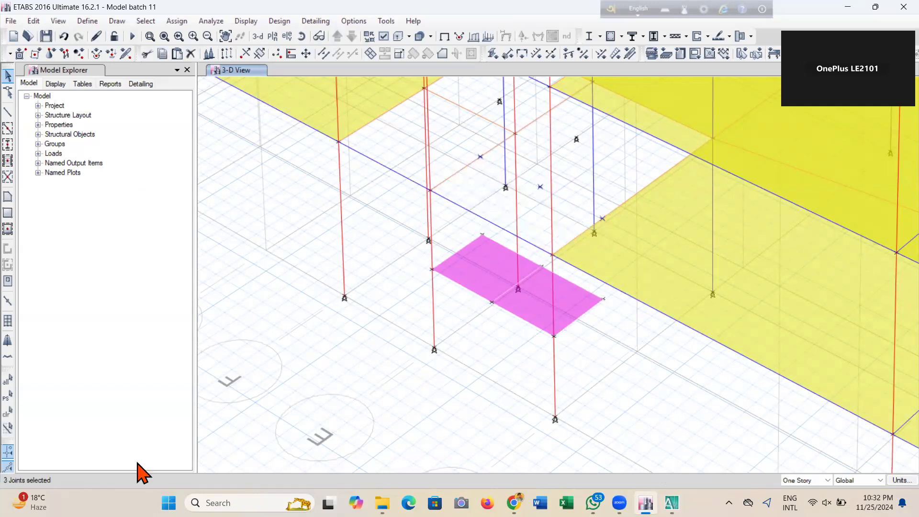
left_click(10, 21)
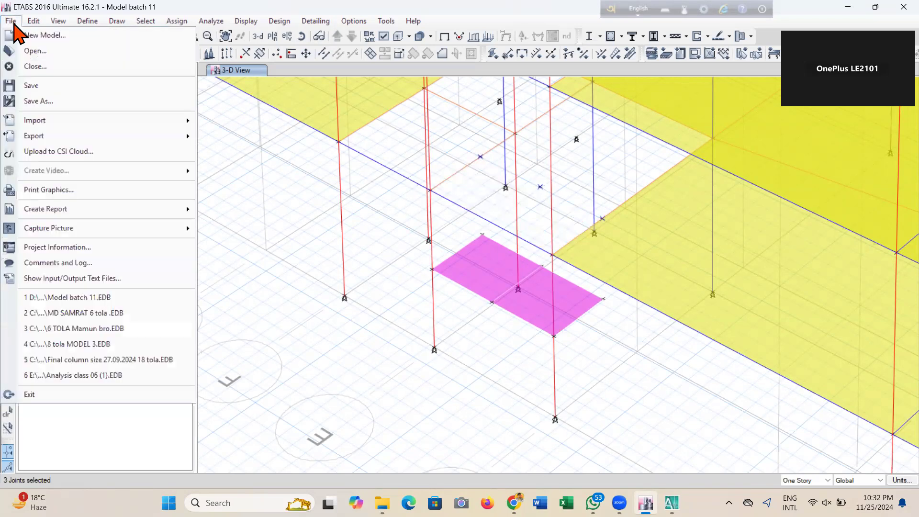
left_click(33, 21)
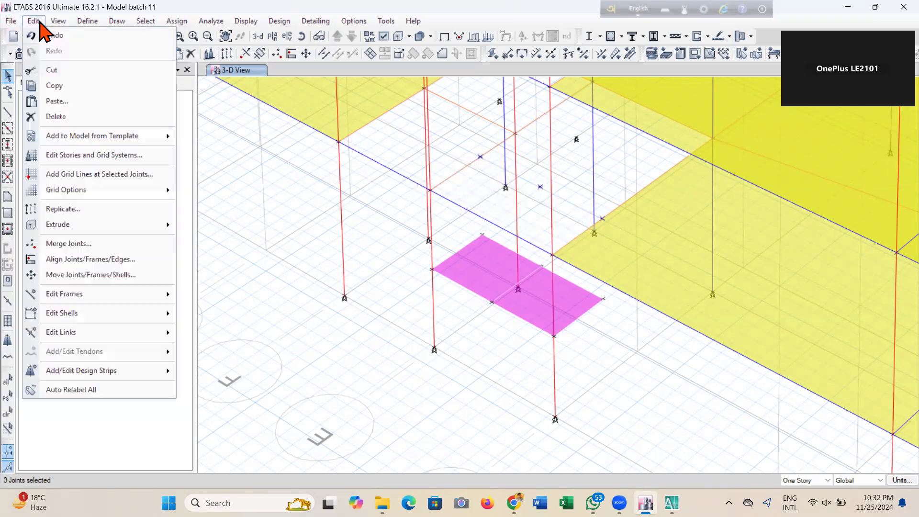
left_click(54, 117)
Assign the STAIR -6 slab section to the two pasted panels below Semi Basement level, and save the model
left_click(487, 281)
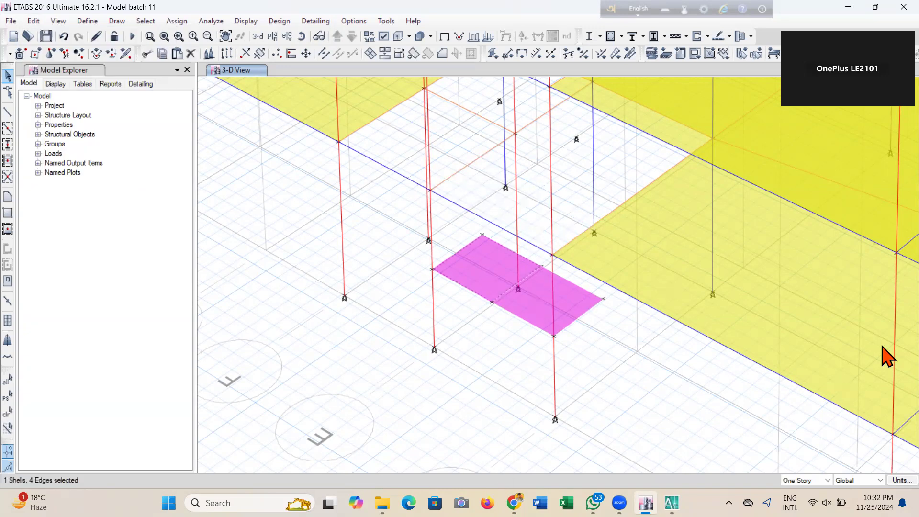
left_click(179, 21)
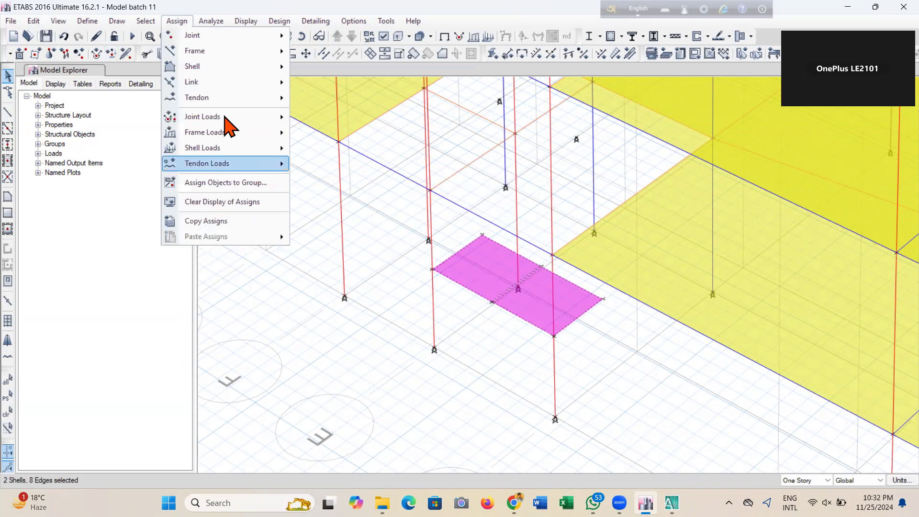
left_click(601, 240)
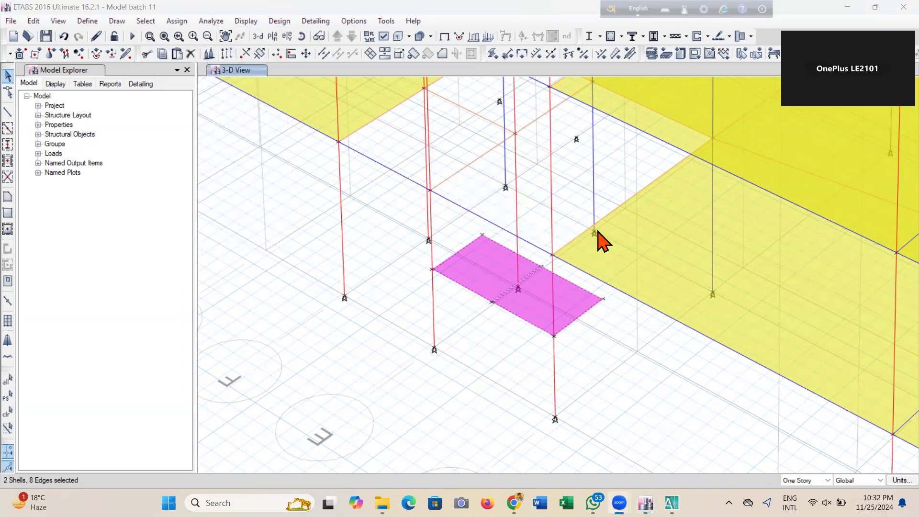
left_click(177, 23)
mouse_move(225, 73)
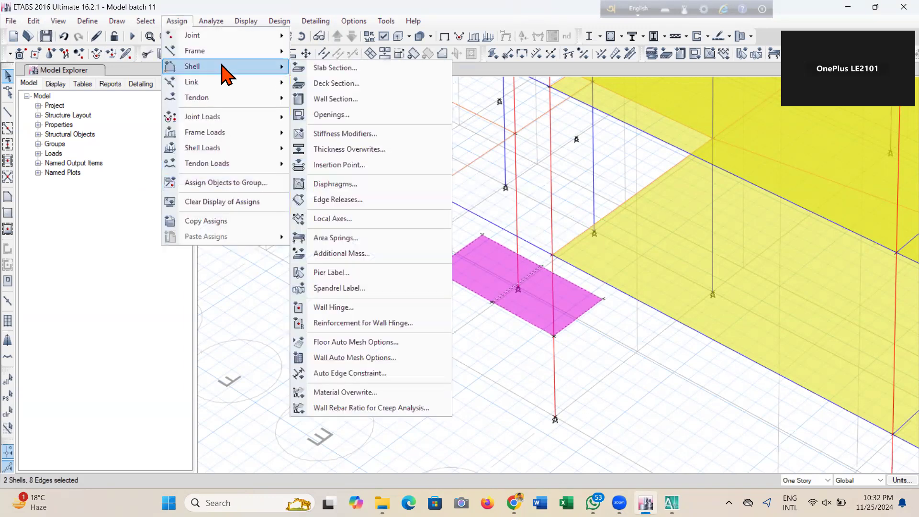
left_click(322, 68)
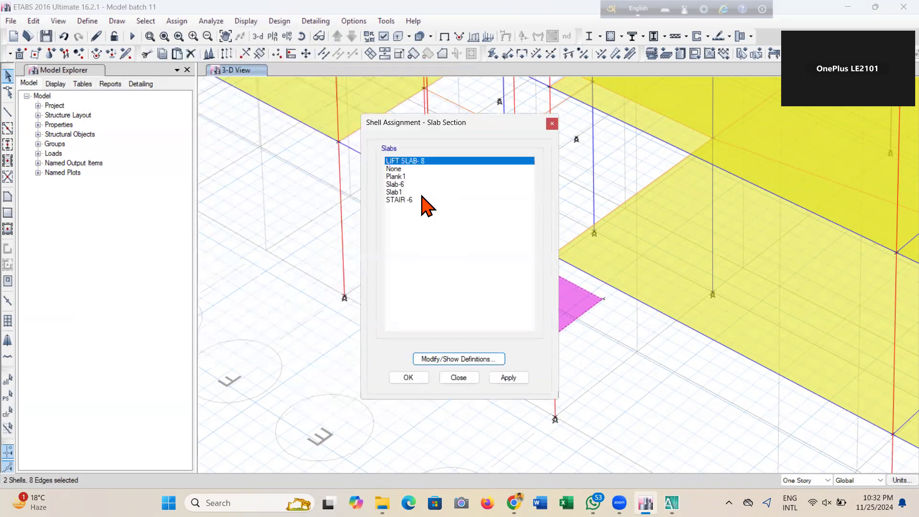
left_click(421, 193)
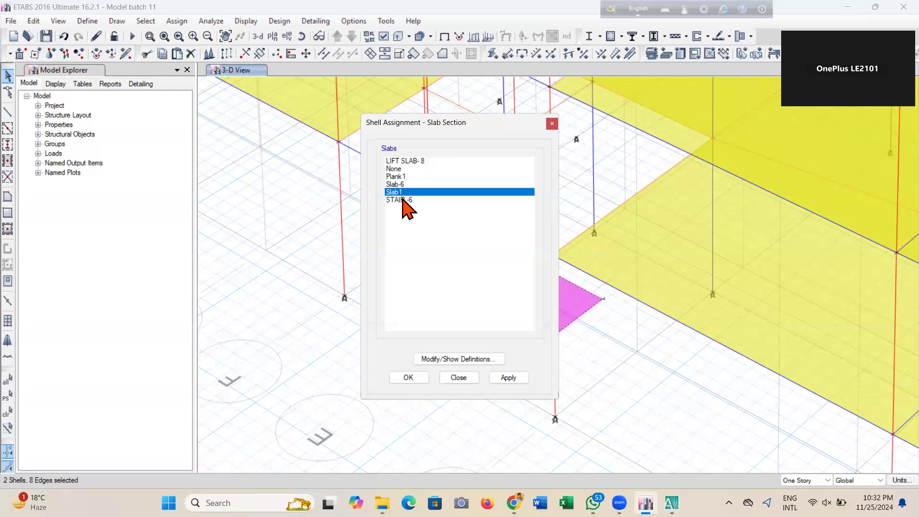
left_click(403, 199)
left_click(517, 378)
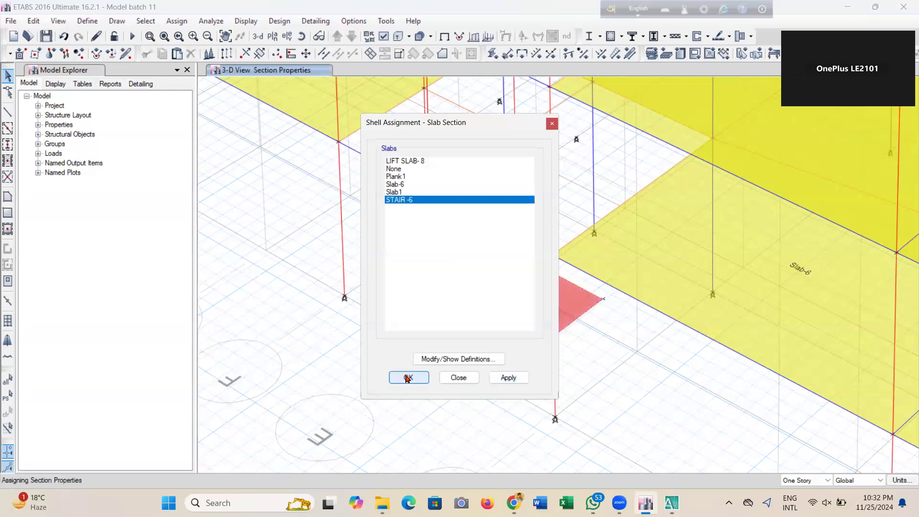
left_click(407, 378)
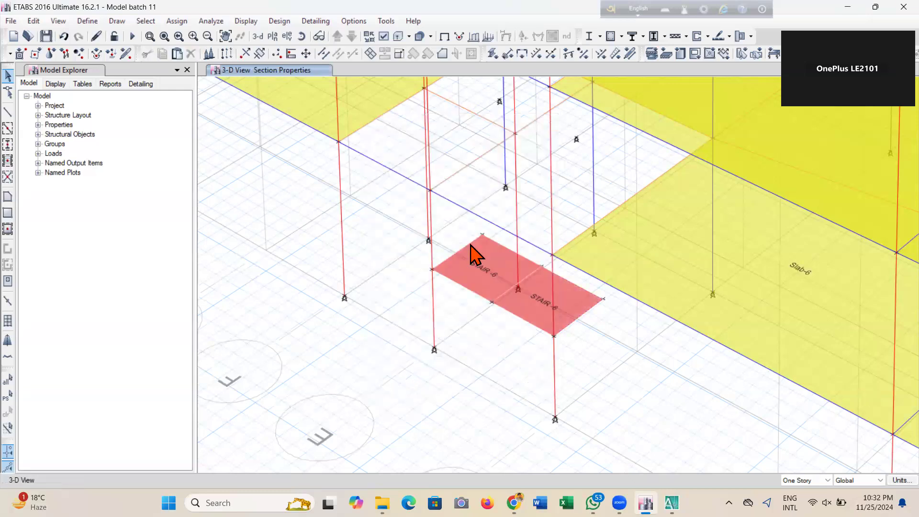
left_click(47, 37)
left_click(46, 36)
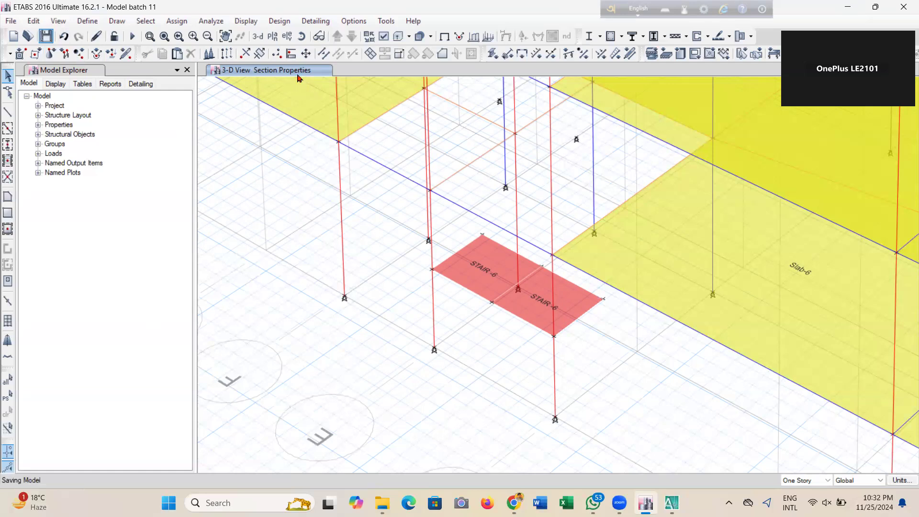
Save the model and examine the stair opening in the Semi Basement plan view
left_click(306, 53)
left_click_drag(656, 394, 538, 433)
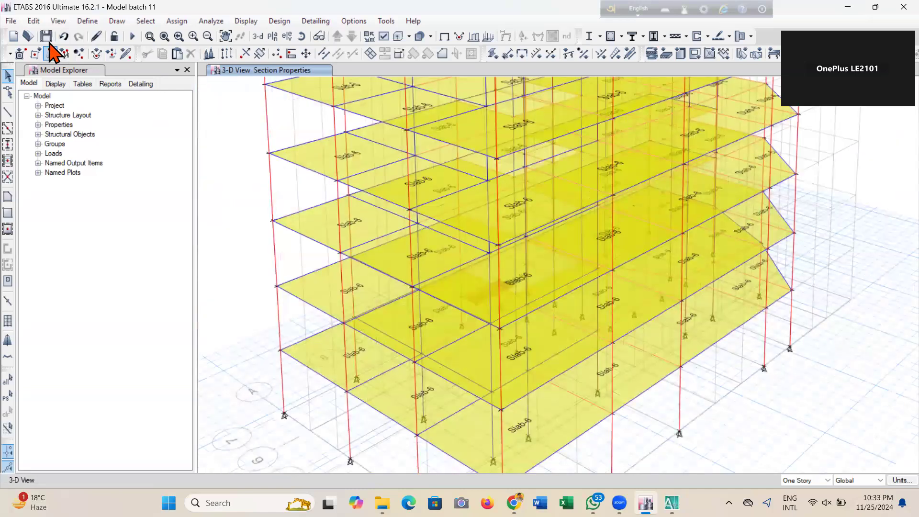
left_click(46, 35)
left_click(273, 36)
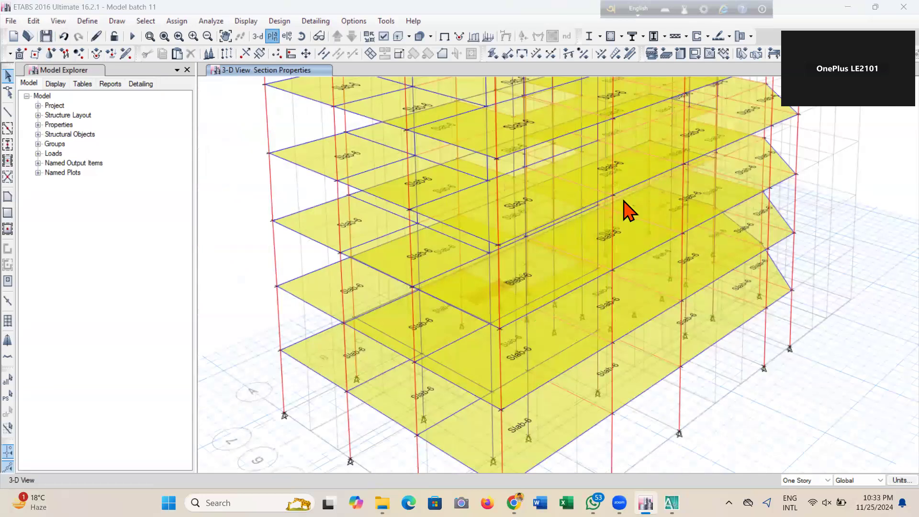
left_click(403, 299)
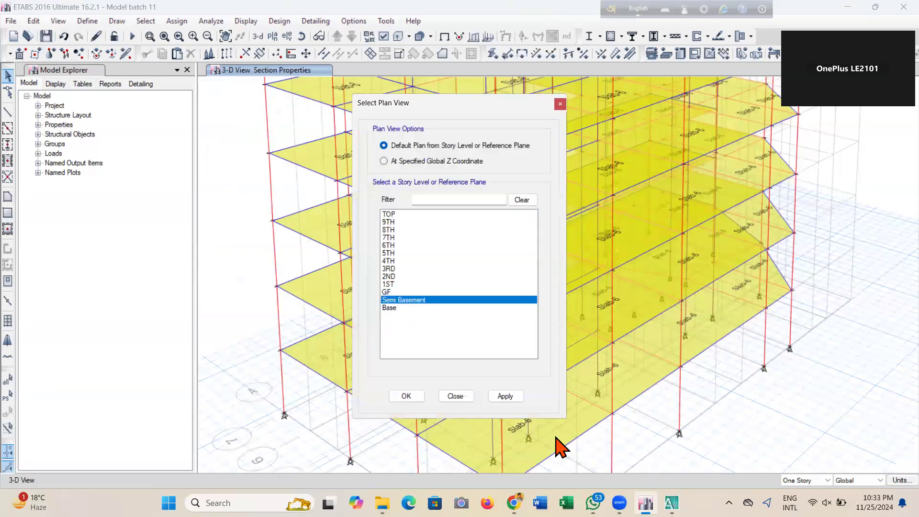
left_click(505, 395)
left_click(406, 397)
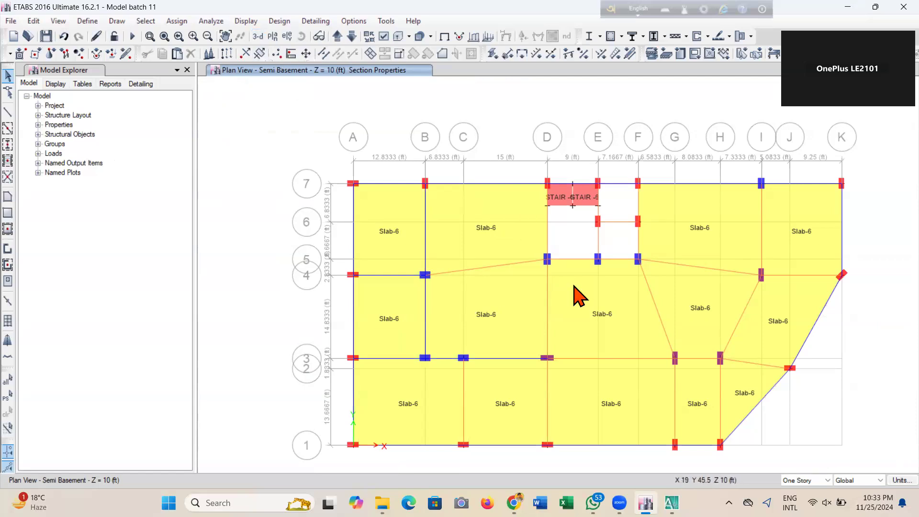
scroll(577, 290, "up", 3)
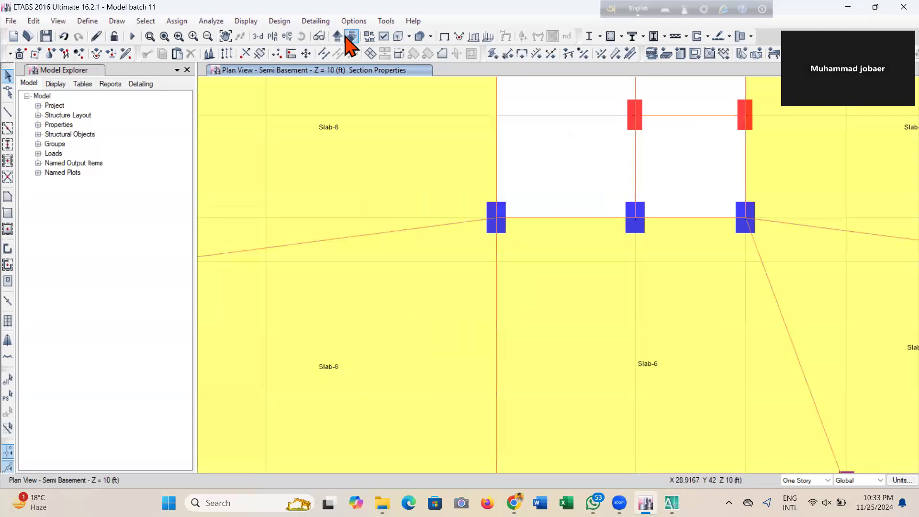
left_click(347, 38)
left_click(338, 36)
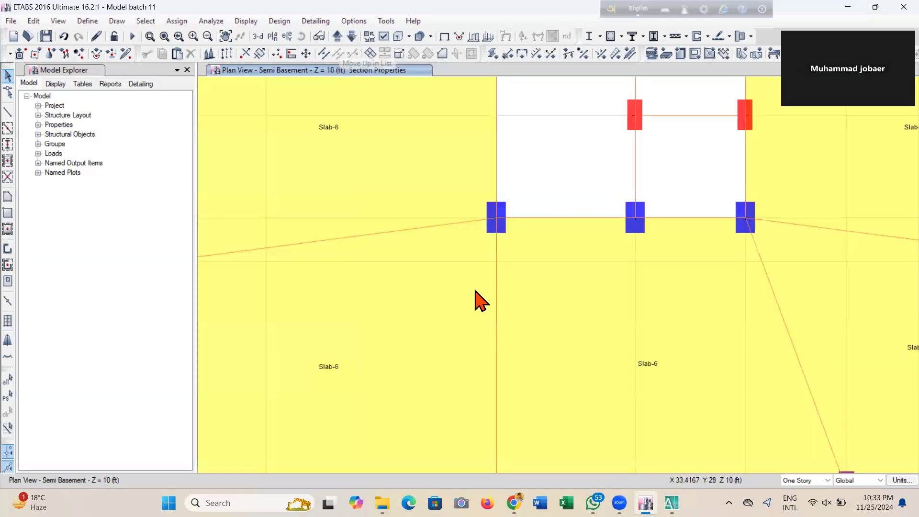
scroll(483, 306, "down", 3)
Return to the 3D view, orient it on the lowered STAIR -6 panels, and save the model
left_click(258, 36)
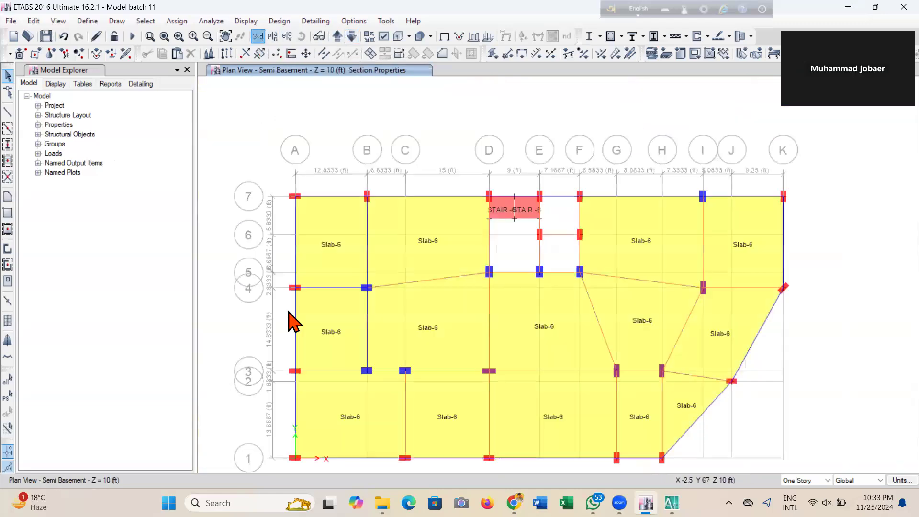
left_click(301, 36)
left_click_drag(558, 309, 562, 443)
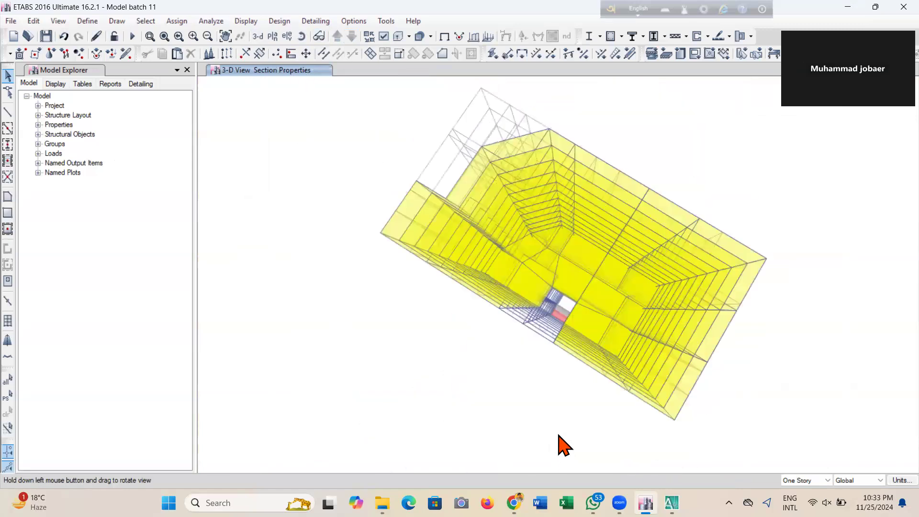
left_click_drag(549, 273, 539, 390)
scroll(548, 430, "up", 3)
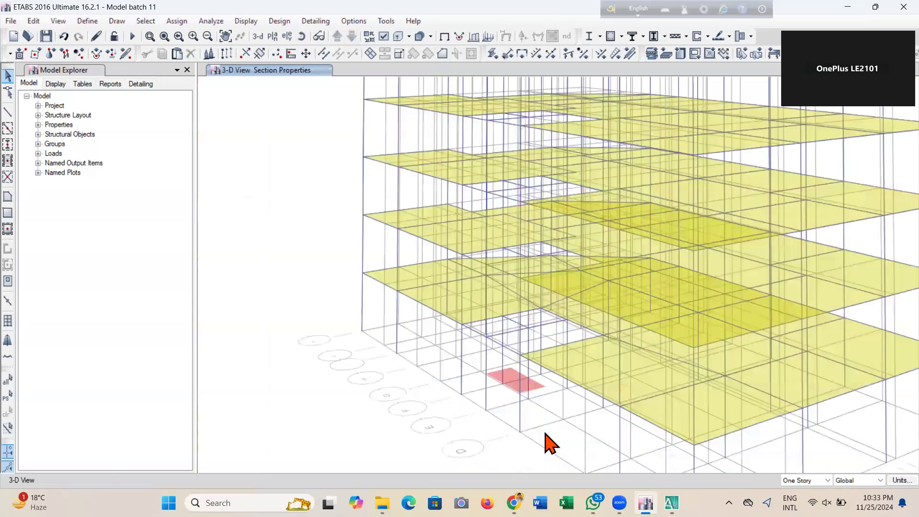
scroll(530, 381, "up", 5)
middle_click_drag(530, 381, 498, 304)
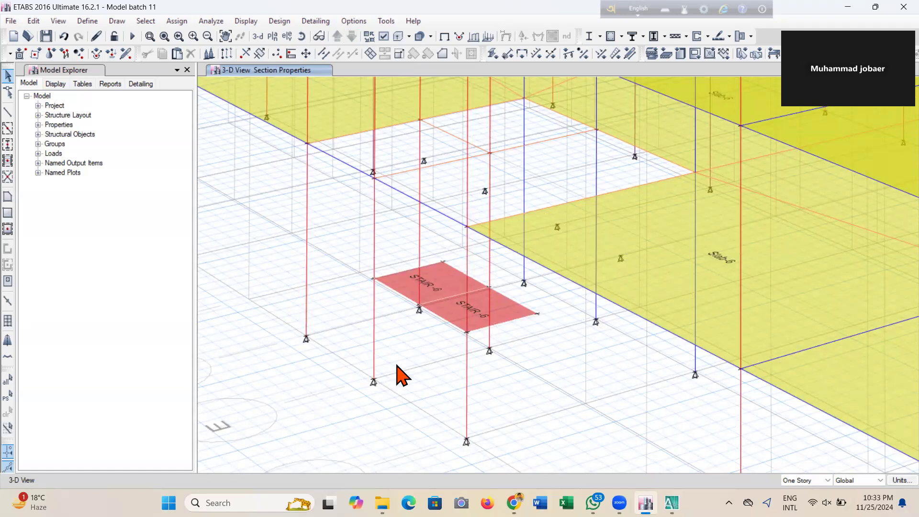
left_click(46, 36)
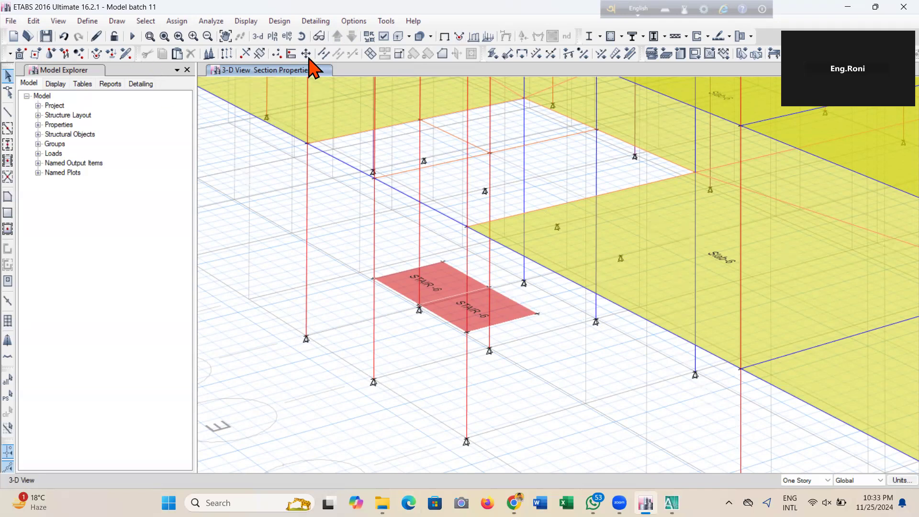
left_click(301, 39)
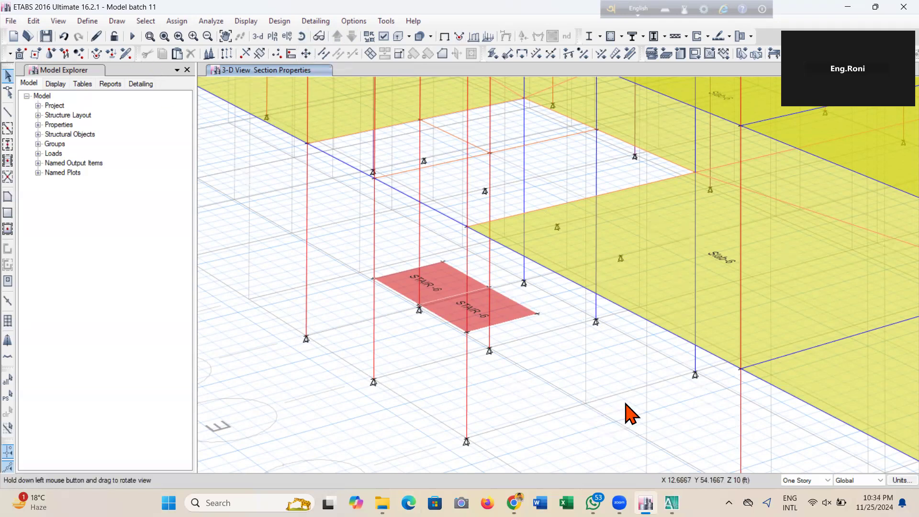
mouse_move(625, 405)
left_mouse_down()
mouse_move(602, 416)
mouse_move(638, 416)
mouse_move(636, 408)
left_mouse_up()
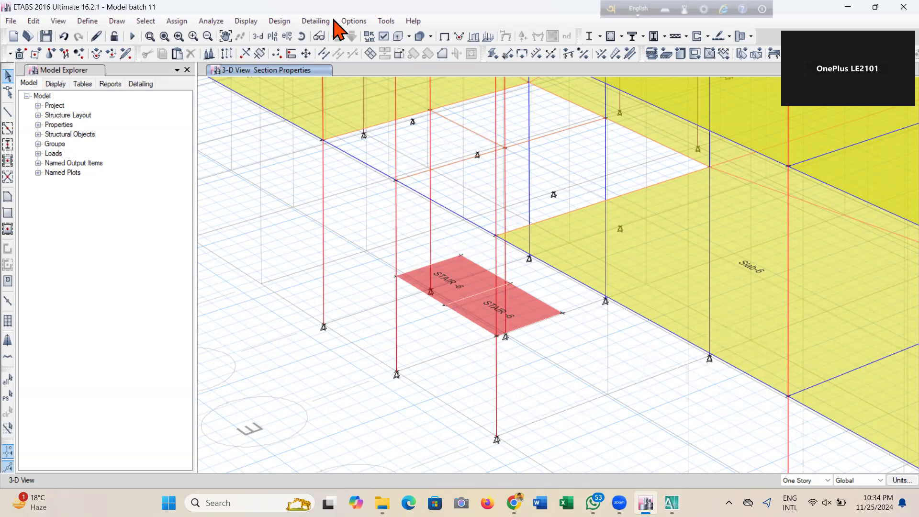
Open the Semi Basement plan view and examine the STAIR -6 panels and the stair opening between grids D and E
middle_click_drag(388, 337, 360, 339, "shift")
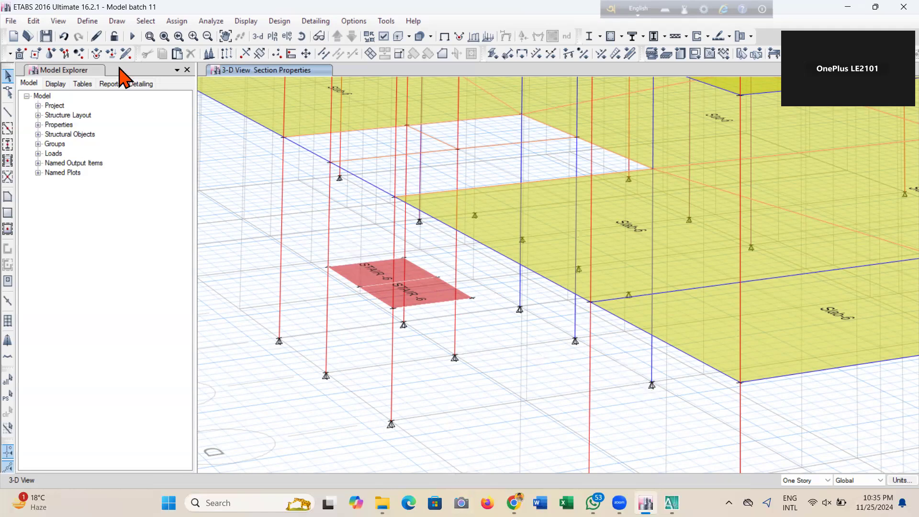
left_click(272, 36)
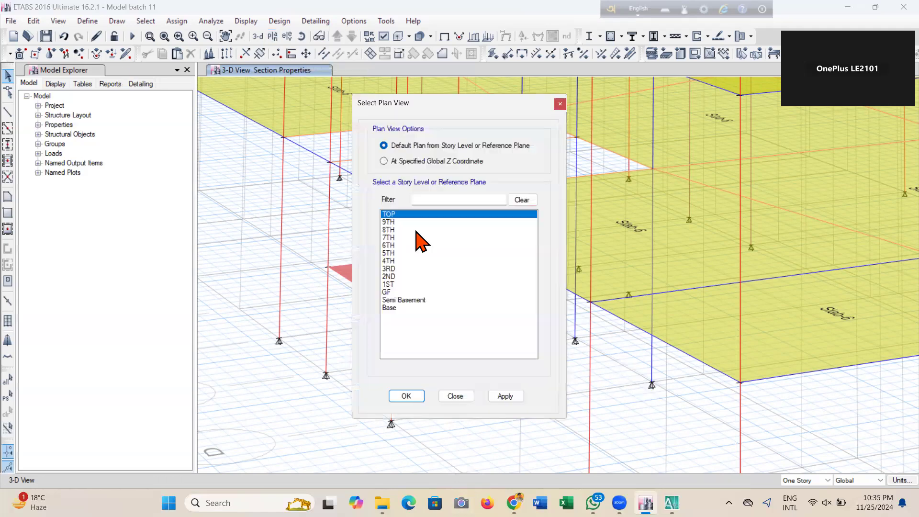
left_click(416, 301)
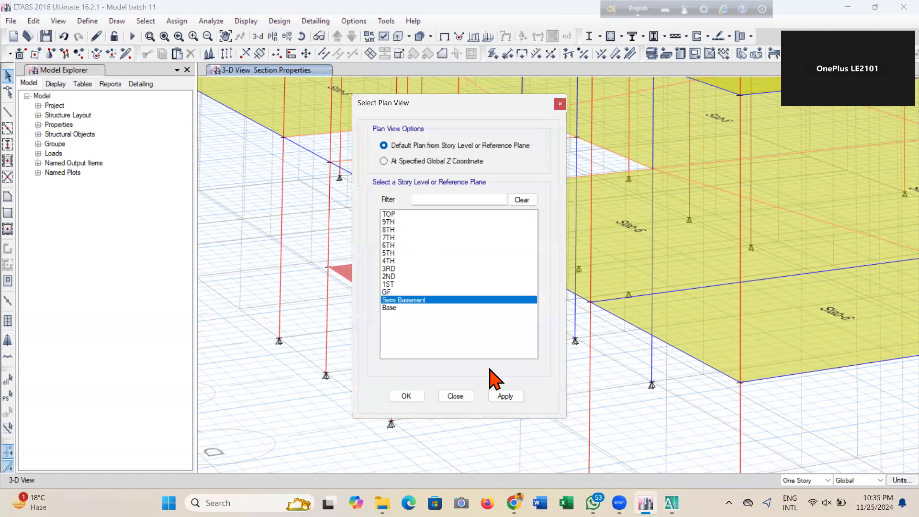
left_click(500, 396)
left_click(415, 396)
scroll(574, 206, "up", 5)
scroll(570, 210, "down", 5)
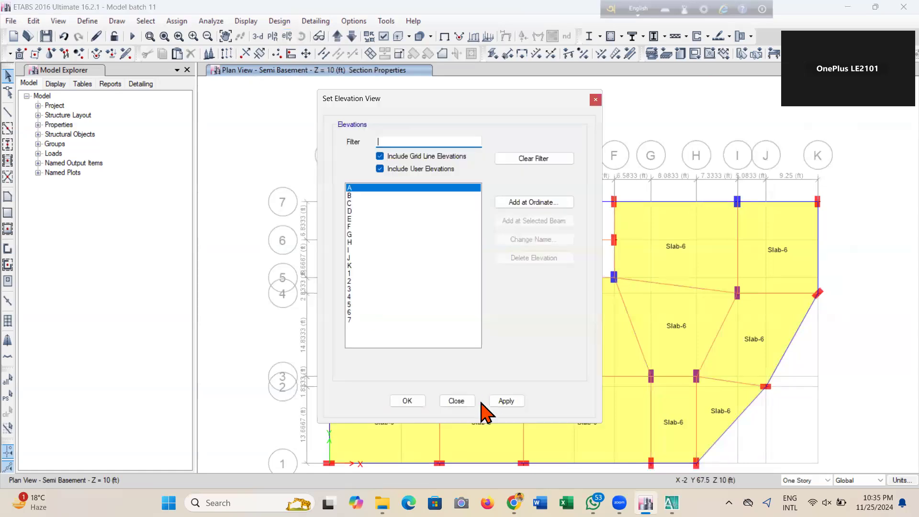
left_click(457, 401)
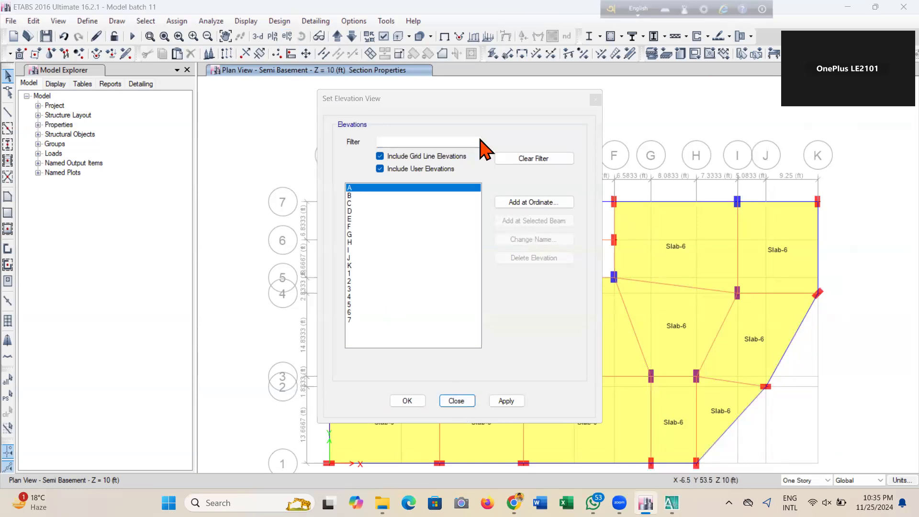
left_click(456, 401)
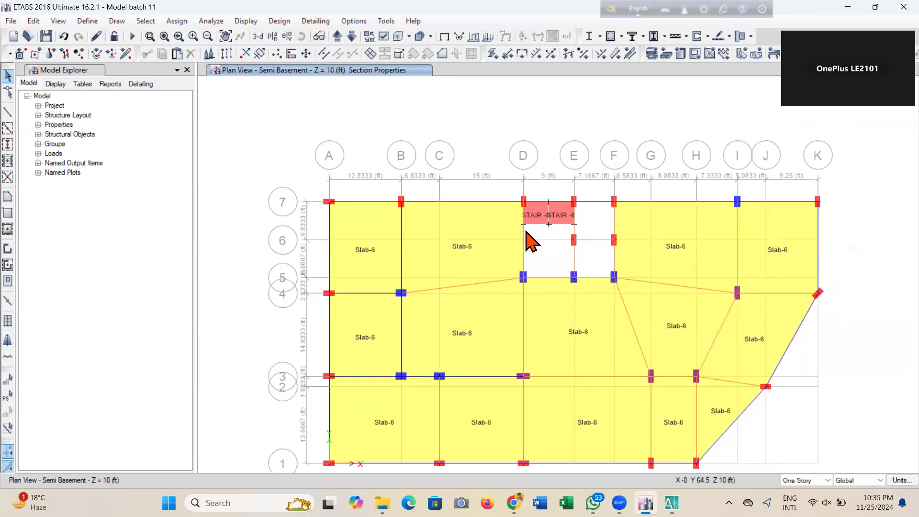
Open the Base plan view and compare it with the Semi Basement plan around the stair opening
left_click(272, 36)
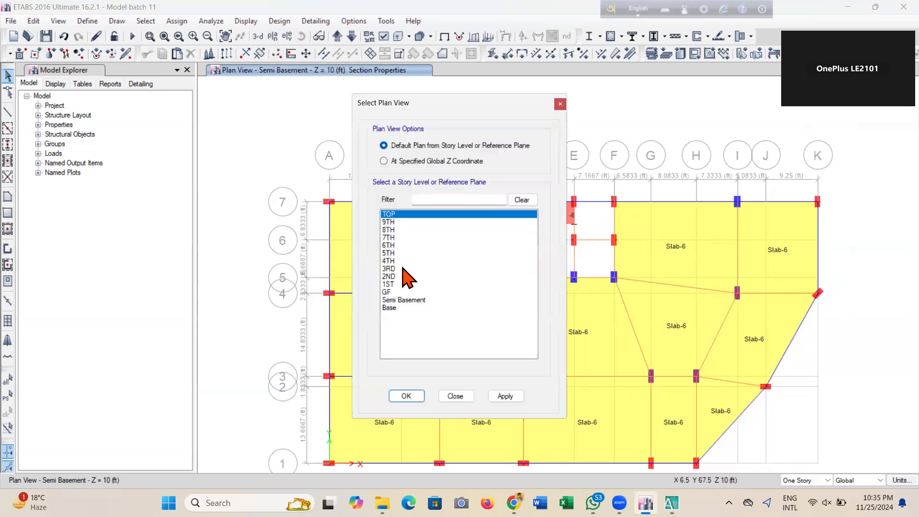
left_click(420, 301)
left_click(397, 307)
left_click(504, 397)
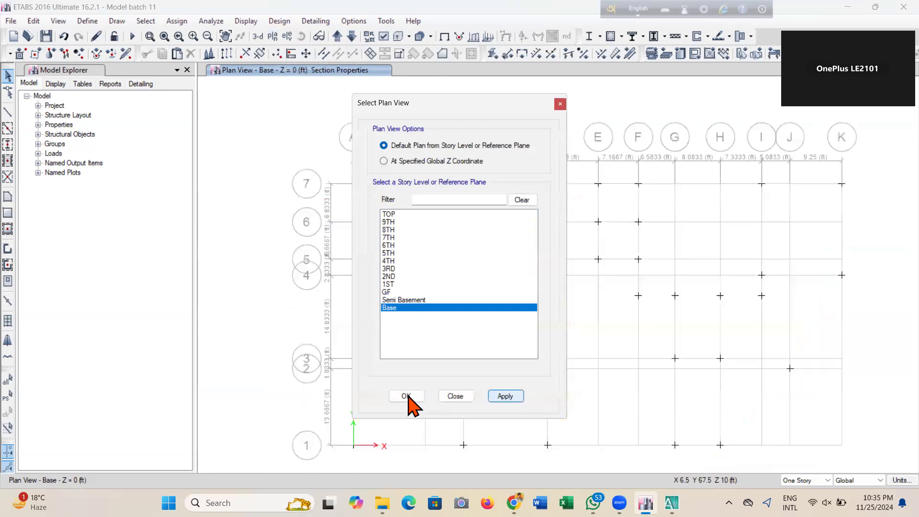
left_click(407, 397)
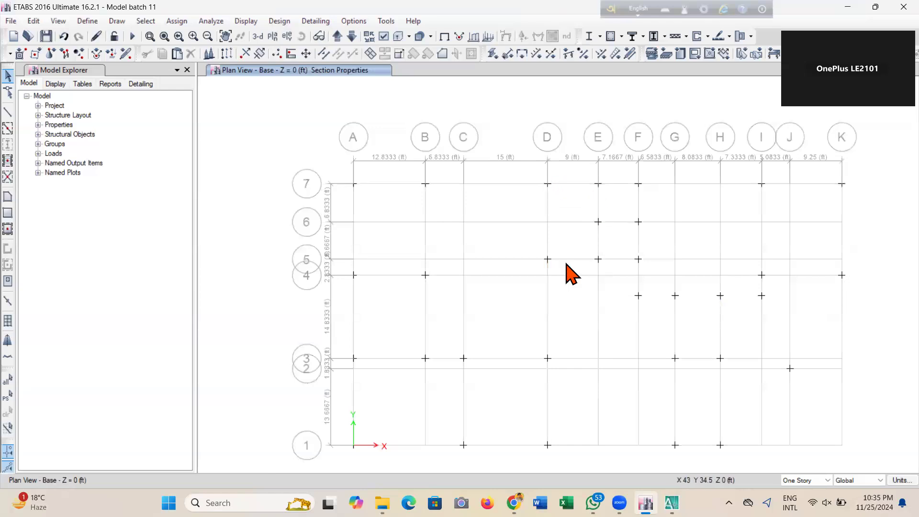
left_click(340, 36)
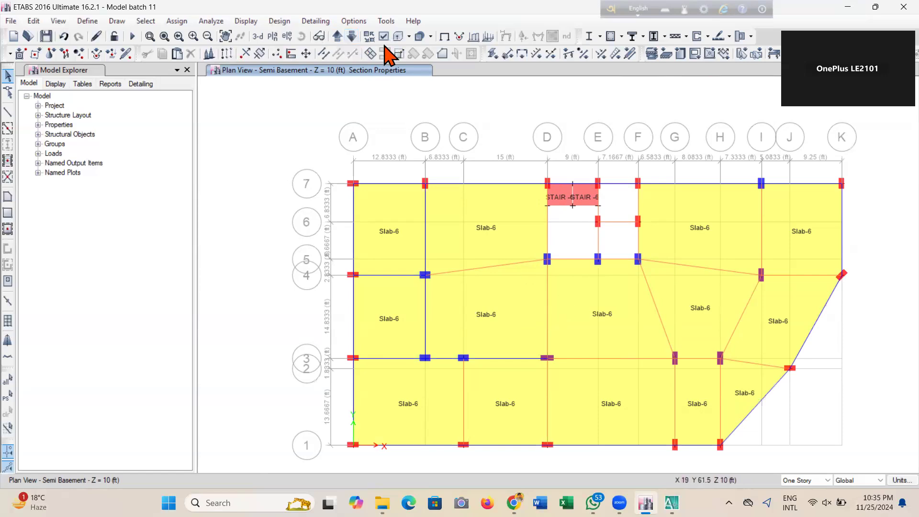
left_click(352, 37)
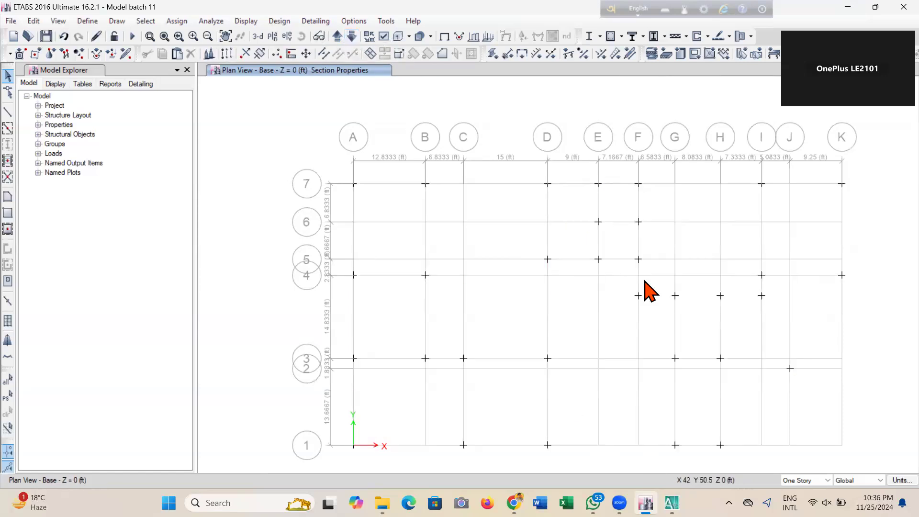
left_click(337, 36)
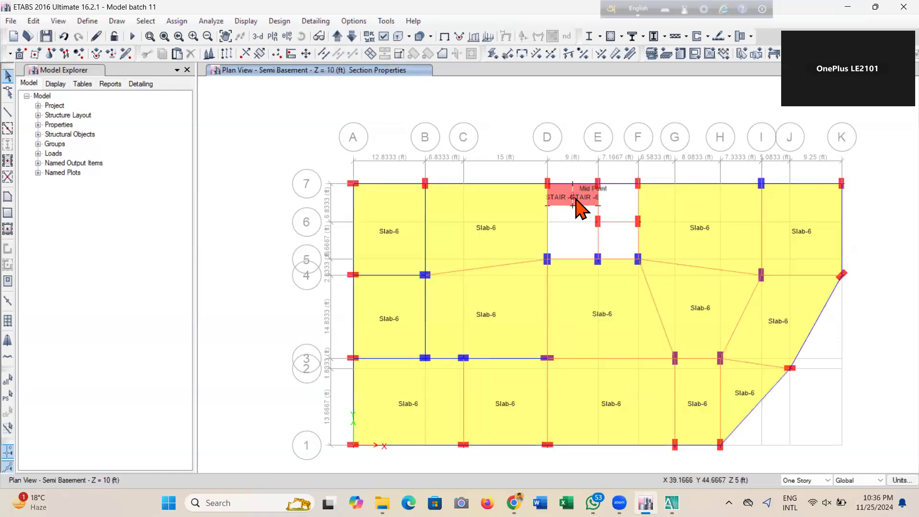
Return to the 3D view and examine the lowered STAIR -6 panels from close up and within the whole building
left_click(257, 37)
left_click(301, 37)
left_click_drag(369, 389, 547, 460)
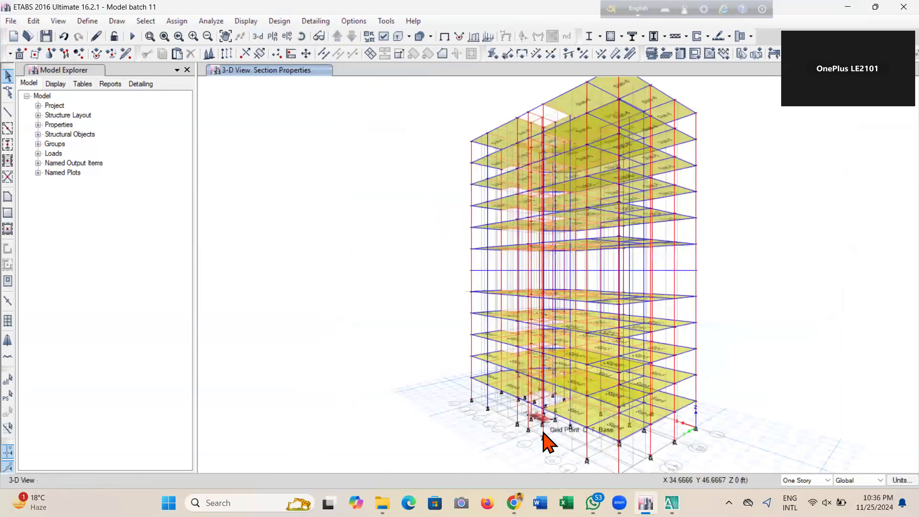
scroll(545, 435, "up", 5)
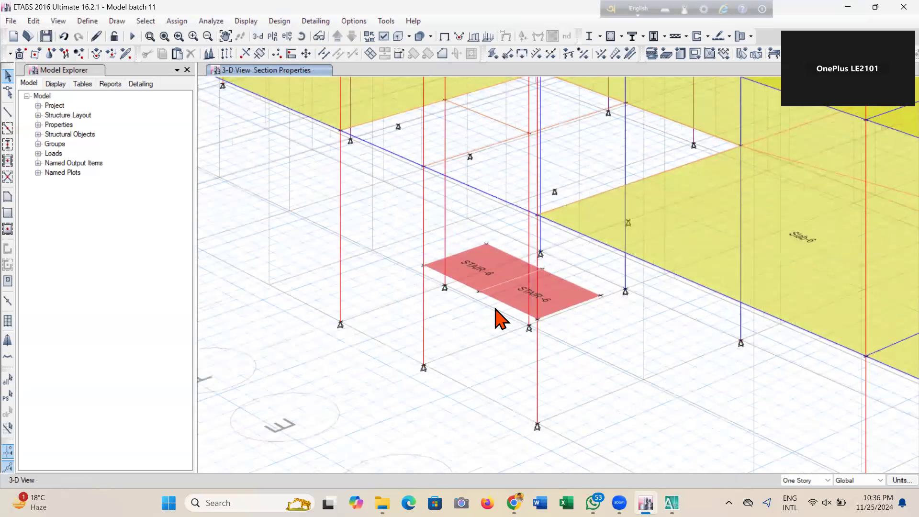
middle_click_drag(488, 339, 431, 451)
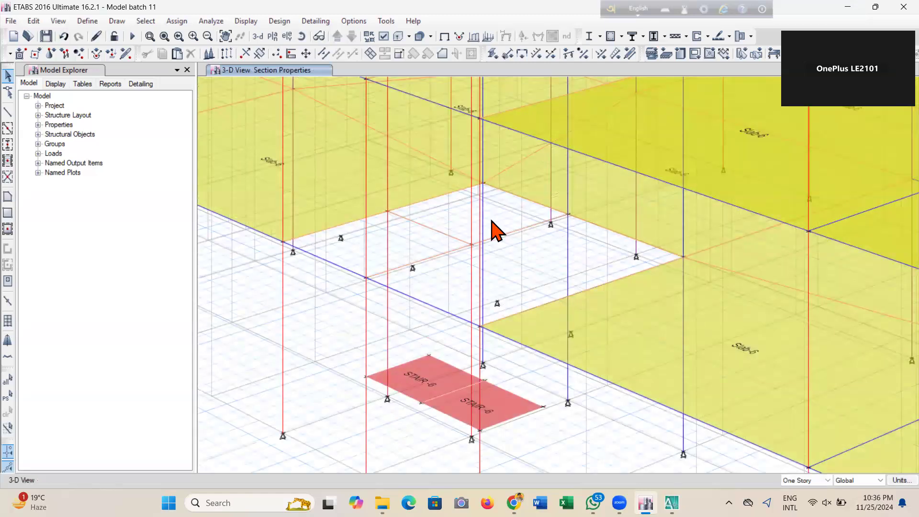
scroll(615, 467, "down", 5)
scroll(617, 469, "up", 2)
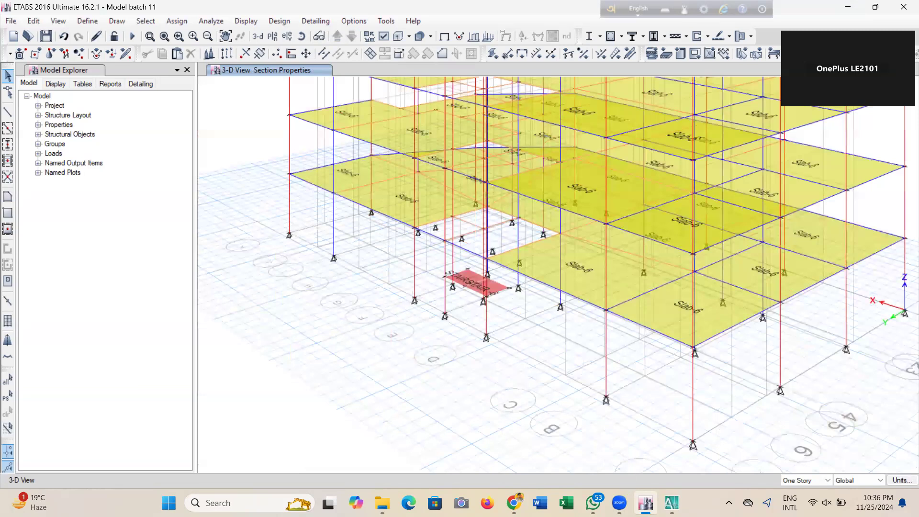
Switch to the AutoCAD drawing and look through the rows of floor plans for the stair layout
left_click(668, 467)
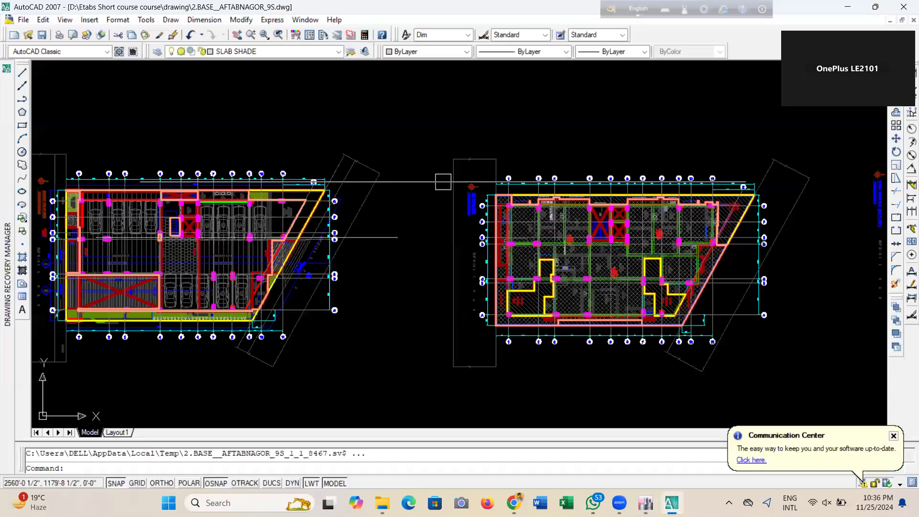
scroll(523, 262, "down", 8)
scroll(623, 234, "up", 4)
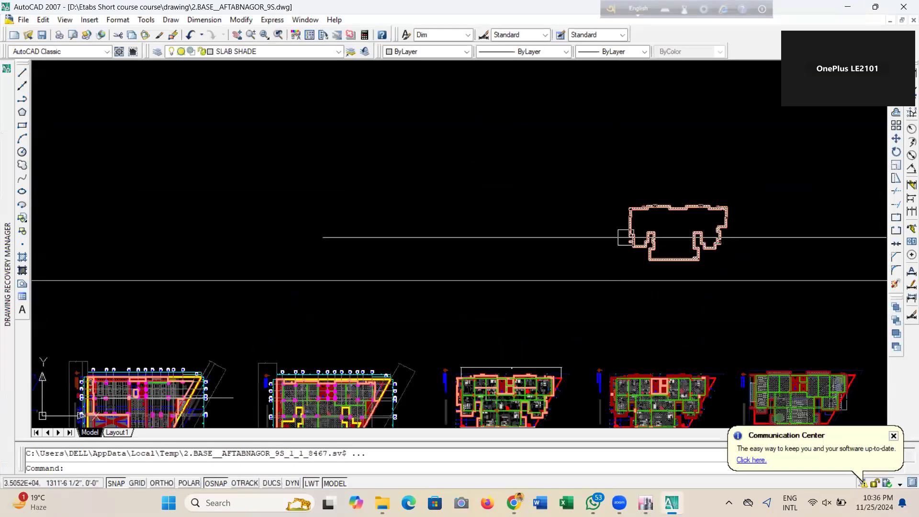
scroll(371, 184, "down", 4)
middle_click_drag(390, 309, 437, 186)
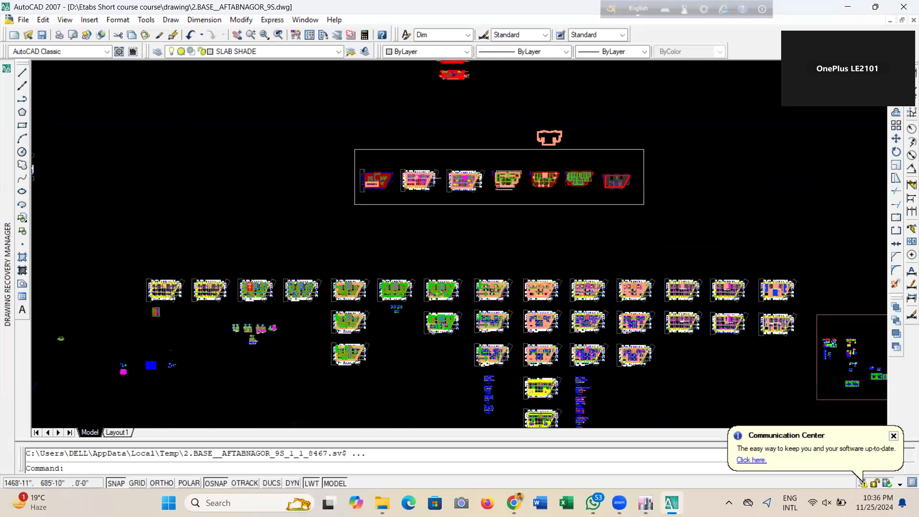
scroll(132, 355, "up", 4)
scroll(131, 355, "up", 5)
middle_click_drag(150, 390, 71, 238)
scroll(93, 312, "down", 3)
mouse_move(575, 263)
middle_mouse_down()
mouse_move(87, 270)
mouse_move(89, 234)
middle_mouse_up()
middle_click_drag(703, 273, 90, 254)
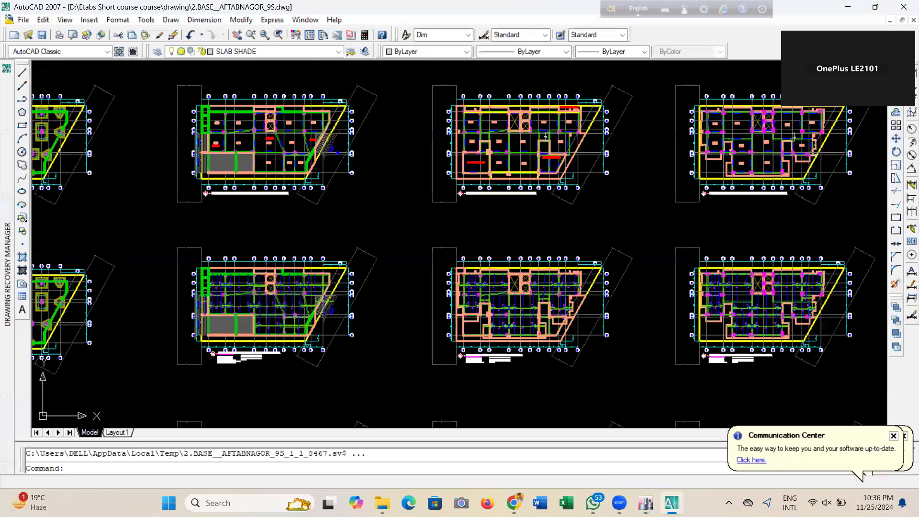
scroll(353, 240, "down", 3)
scroll(672, 187, "up", 3)
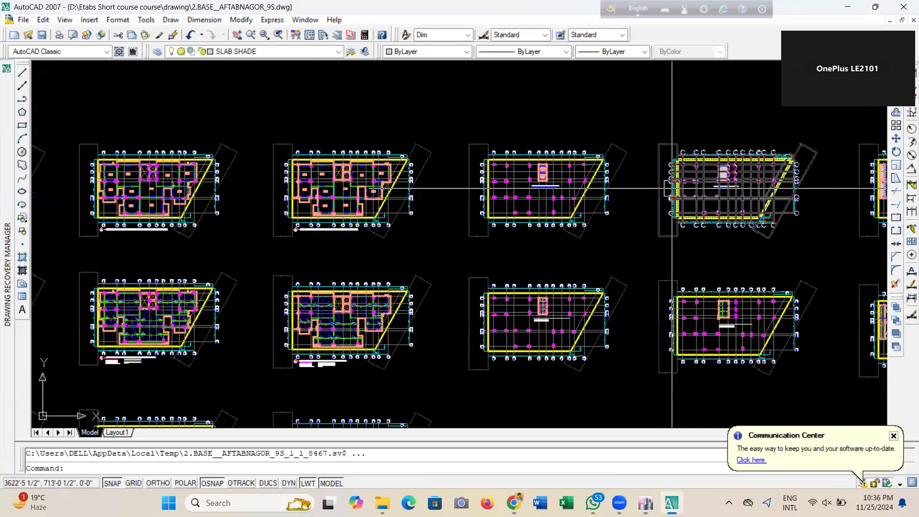
middle_click_drag(672, 188, 644, 192)
scroll(765, 197, "up", 2)
middle_click_drag(766, 196, 521, 251)
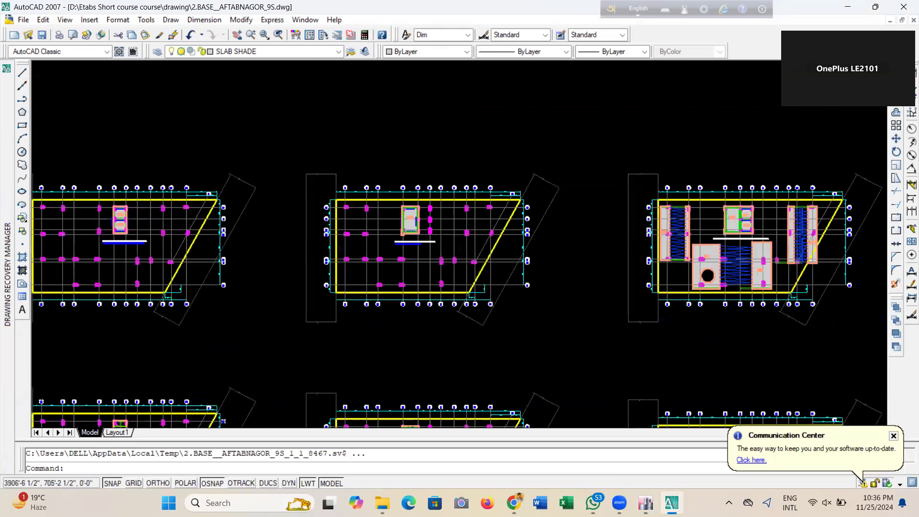
Look through the last plans of the row and the framed group of detail drawings
scroll(475, 273, "down", 4)
mouse_move(840, 327)
middle_mouse_down()
mouse_move(536, 212)
mouse_move(642, 273)
middle_mouse_up()
scroll(617, 239, "up", 3)
scroll(483, 206, "up", 5)
scroll(610, 254, "down", 3)
scroll(318, 130, "up", 3)
mouse_move(311, 230)
middle_mouse_down()
mouse_move(491, 224)
mouse_move(607, 244)
middle_mouse_up()
scroll(493, 252, "down", 6)
middle_click_drag(340, 205, 539, 339)
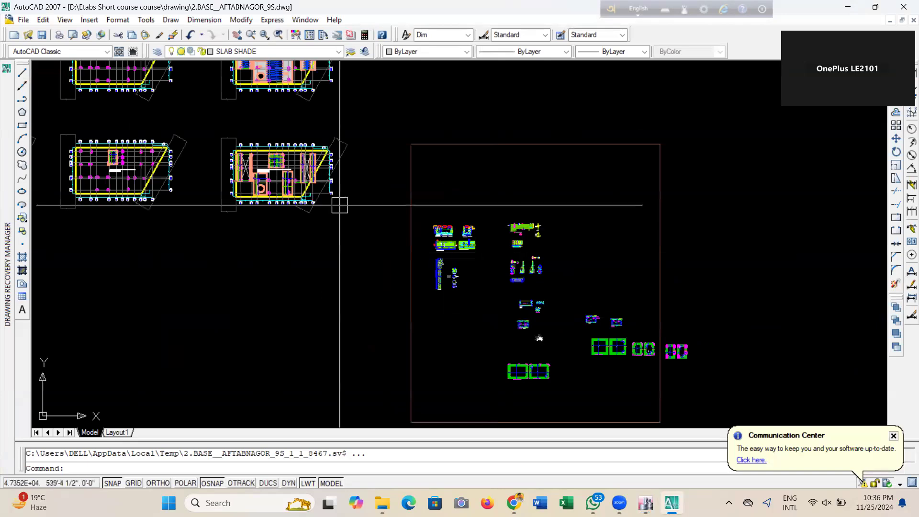
Go back to the framed row of architectural plans and examine the ground floor plan and the neighbouring parking plan
scroll(595, 271, "down", 10)
scroll(425, 211, "up", 2)
scroll(439, 250, "up", 2)
scroll(433, 225, "up", 6)
scroll(502, 204, "down", 3)
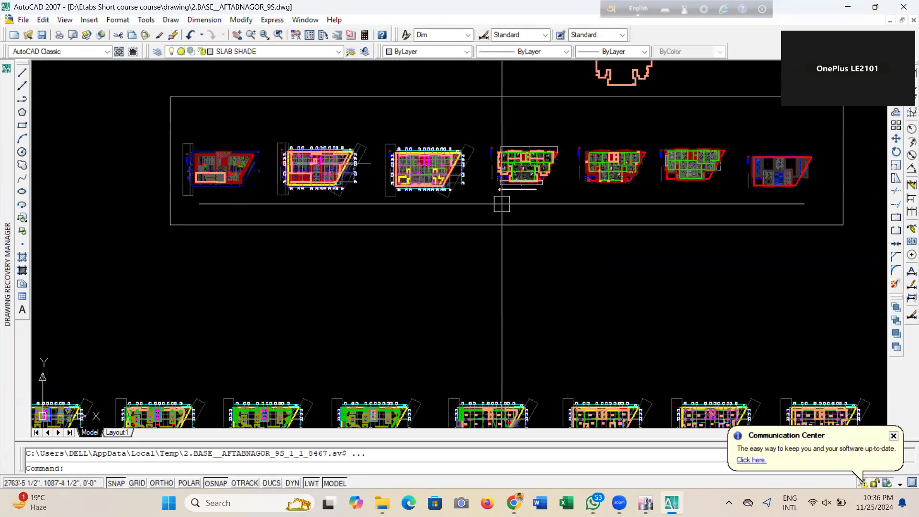
scroll(309, 144, "up", 4)
scroll(314, 134, "up", 4)
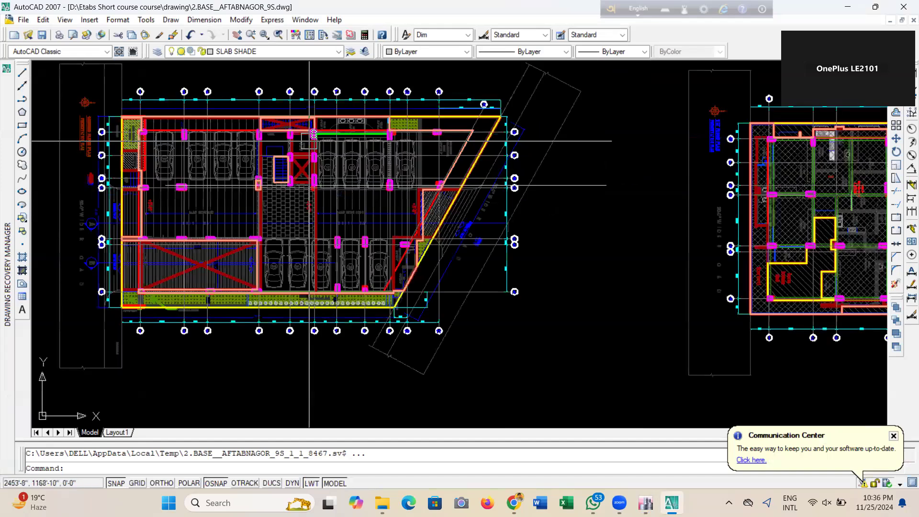
scroll(309, 141, "up", 4)
scroll(268, 153, "down", 2)
scroll(305, 220, "down", 2)
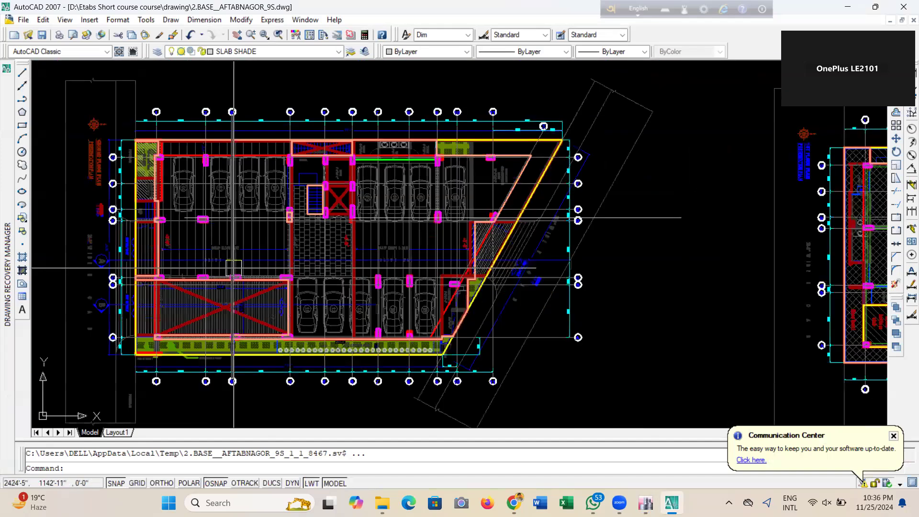
scroll(593, 156, "down", 4)
scroll(228, 177, "up", 3)
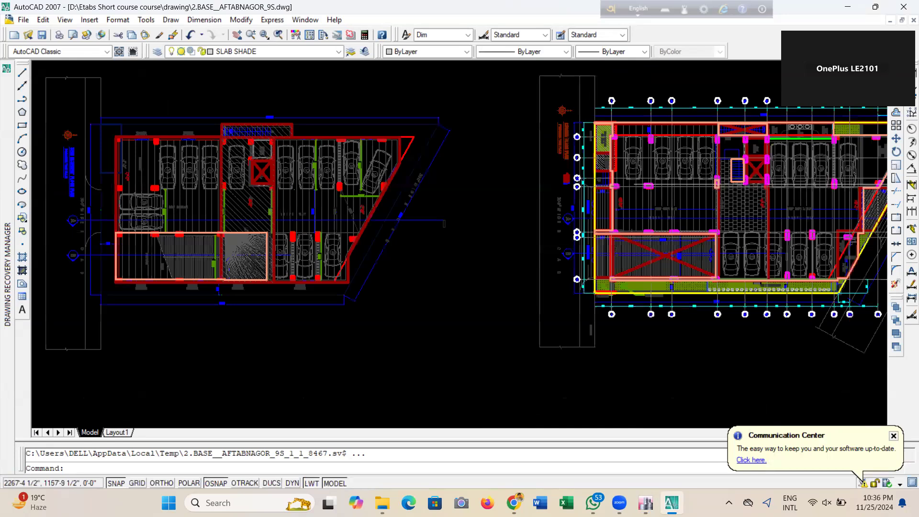
scroll(193, 171, "up", 2)
middle_click_drag(384, 240, 288, 232)
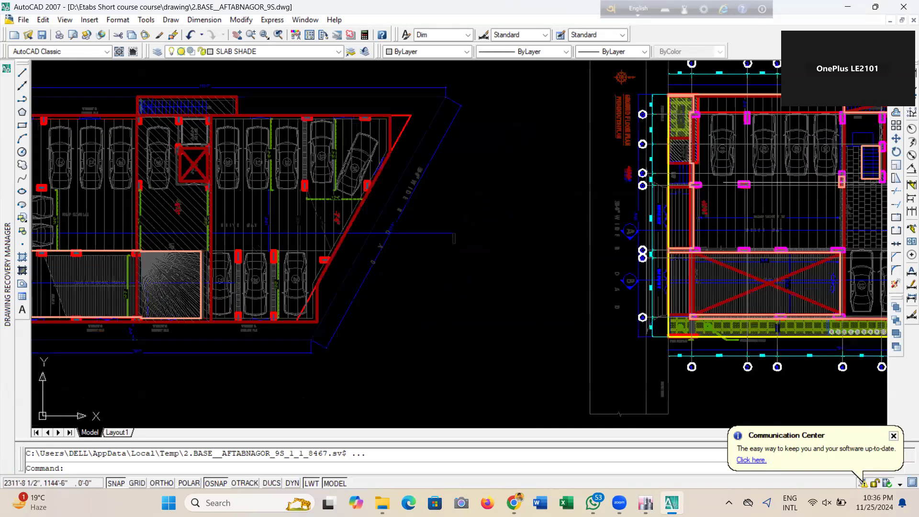
Examine the stair, the lifts and the surrounding floor levels in the ground floor presentation plan
middle_click_drag(762, 252, 500, 239)
middle_click_drag(626, 147, 507, 183)
scroll(508, 181, "up", 3)
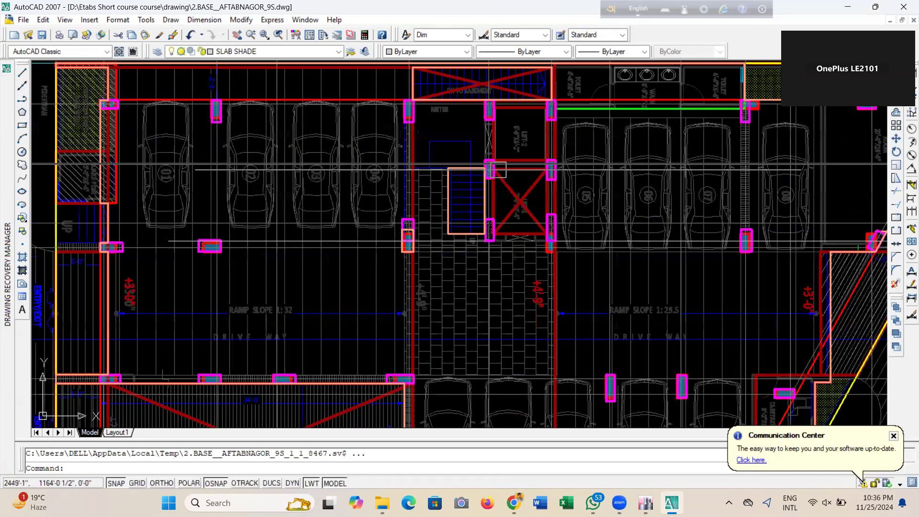
scroll(426, 239, "up", 3)
scroll(467, 194, "down", 4)
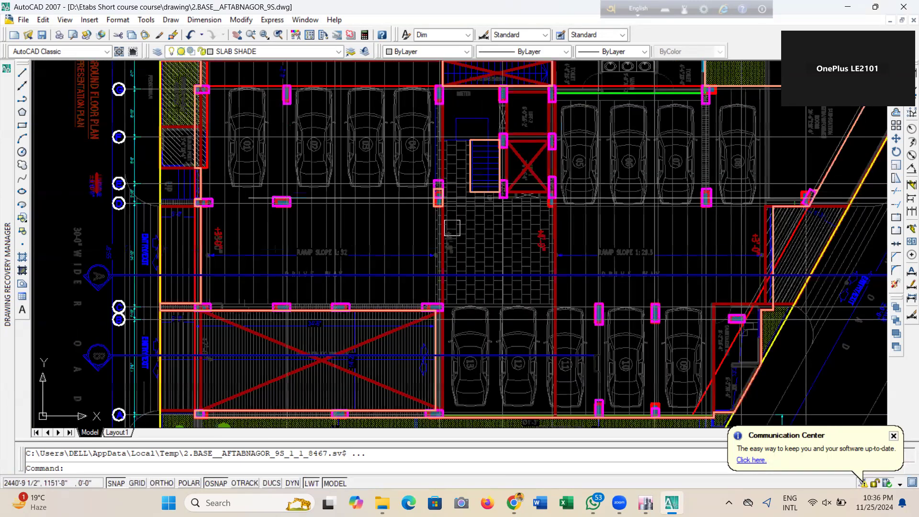
scroll(478, 228, "up", 1)
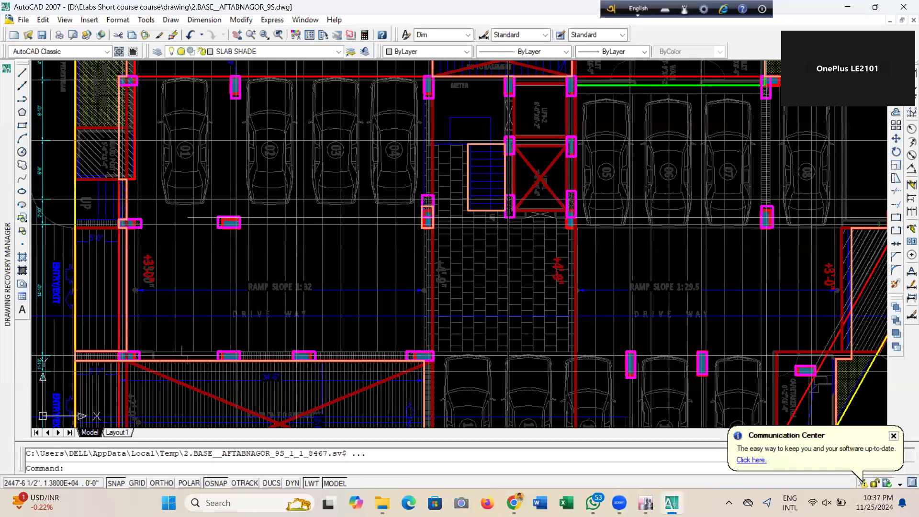
scroll(498, 170, "down", 2)
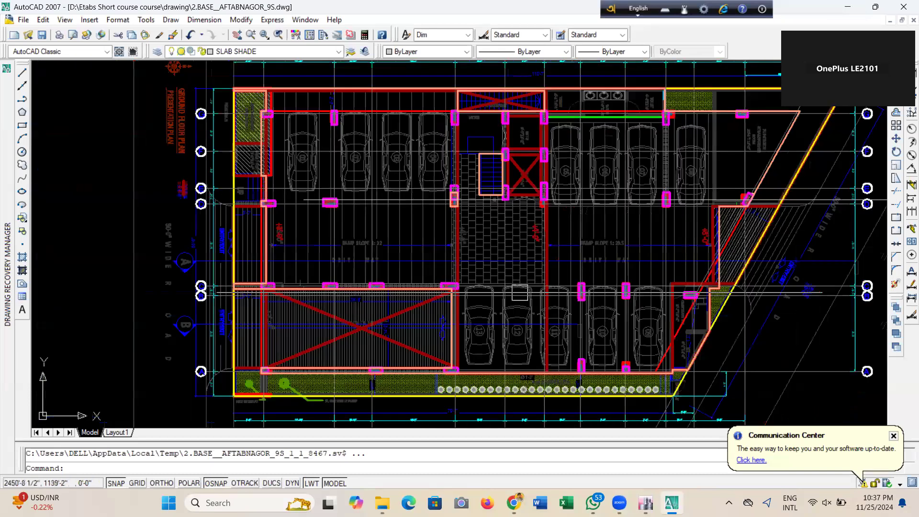
Examine the stair, the lifts and the adjoining lobby in the 1st floor presentation plan
scroll(417, 254, "down", 2)
middle_click_drag(746, 254, 431, 254)
scroll(431, 254, "up", 1)
middle_click_drag(703, 255, 526, 252)
scroll(527, 252, "up", 1)
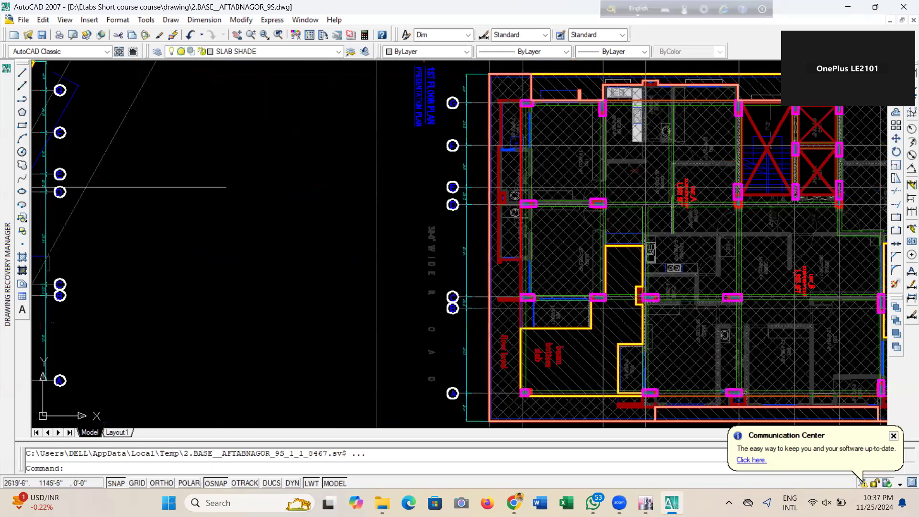
middle_click_drag(770, 231, 578, 253)
scroll(579, 253, "up", 3)
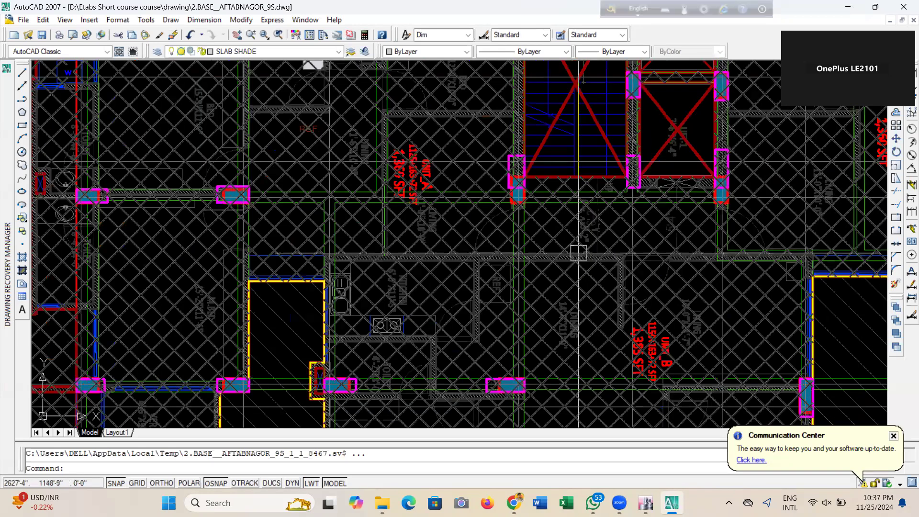
scroll(578, 252, "up", 2)
scroll(553, 223, "up", 3)
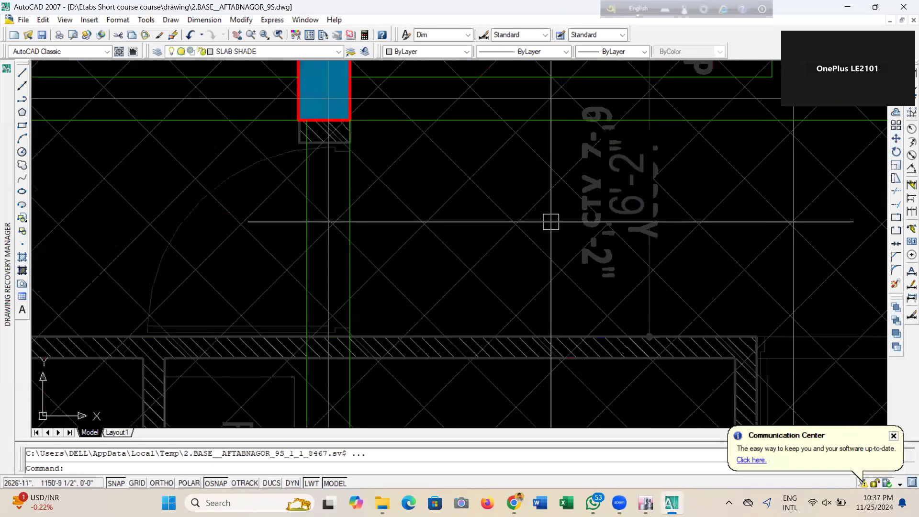
Zoom back out to the whole floor plan, switch to ETABS and examine the STAIR -6 landing panels in the 3-D view
scroll(506, 245, "down", 5)
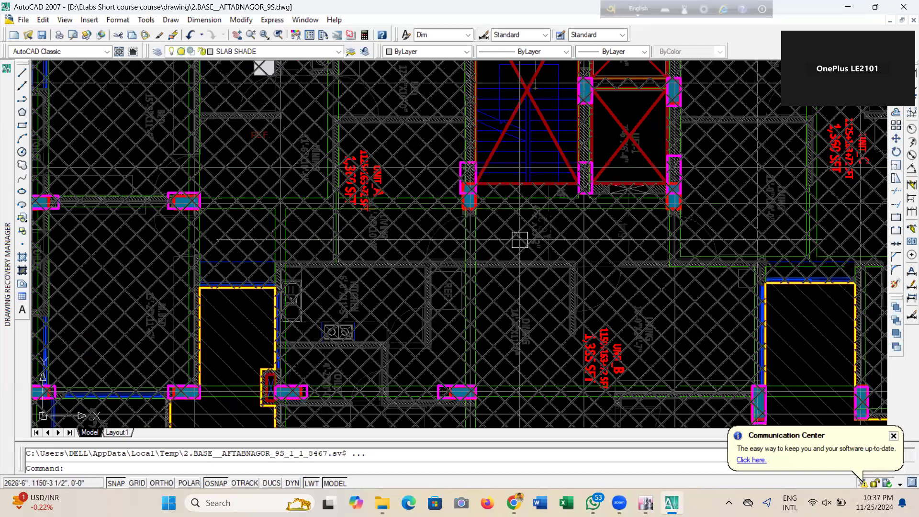
scroll(520, 240, "down", 2)
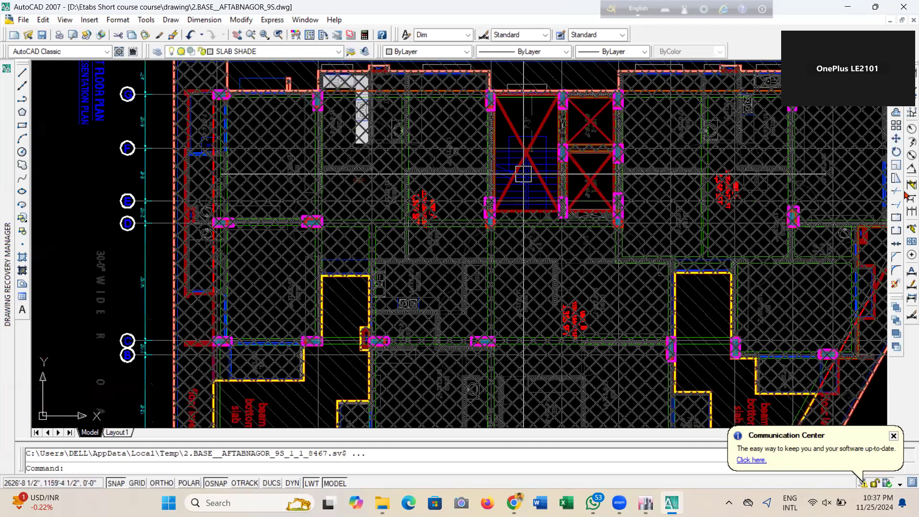
scroll(524, 174, "down", 6)
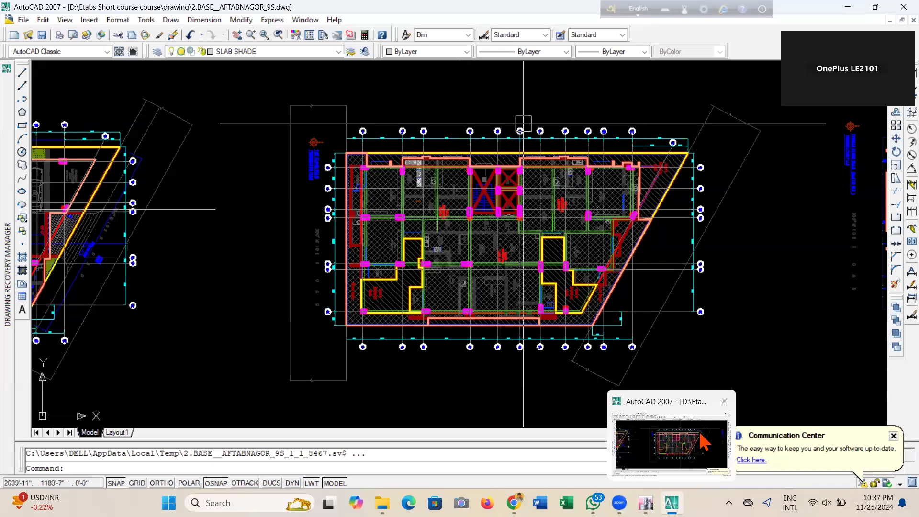
mouse_move(645, 502)
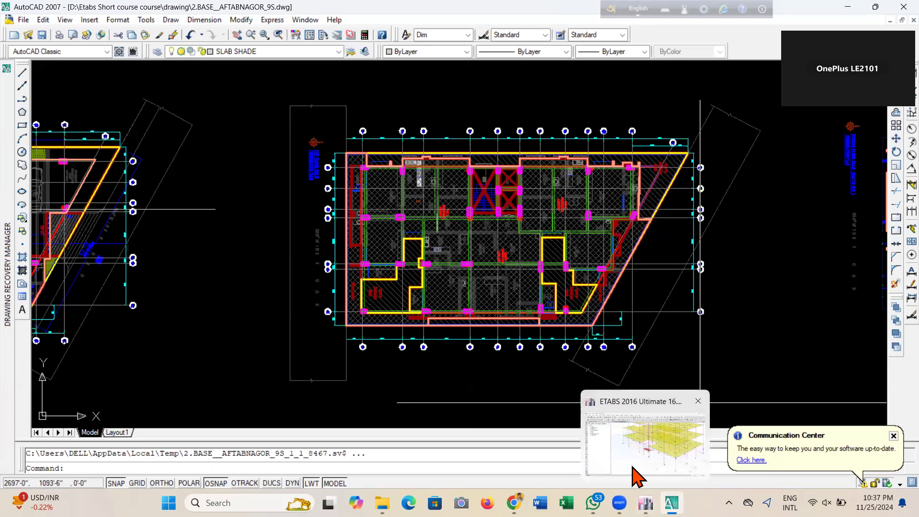
left_click(636, 476)
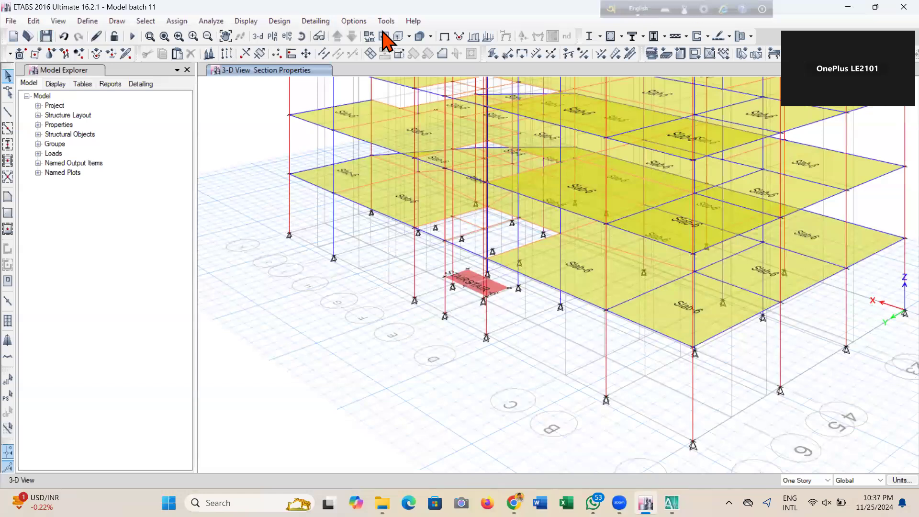
scroll(455, 293, "up", 3)
scroll(413, 325, "up", 2)
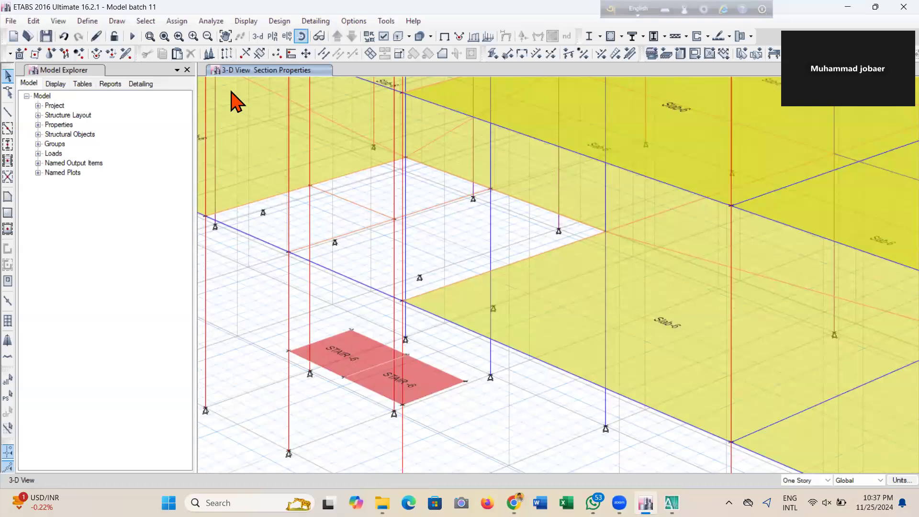
Display the plan view of the Base level and look over its grid points
left_click(286, 37)
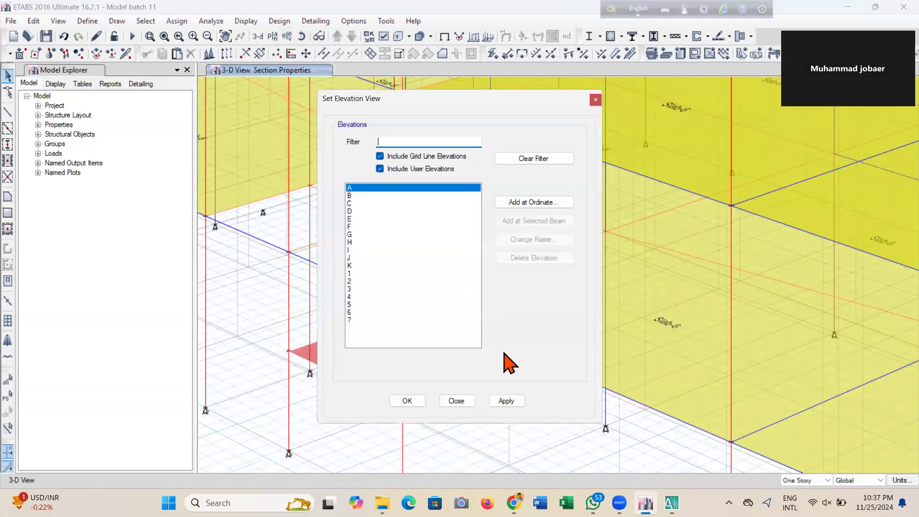
left_click(453, 405)
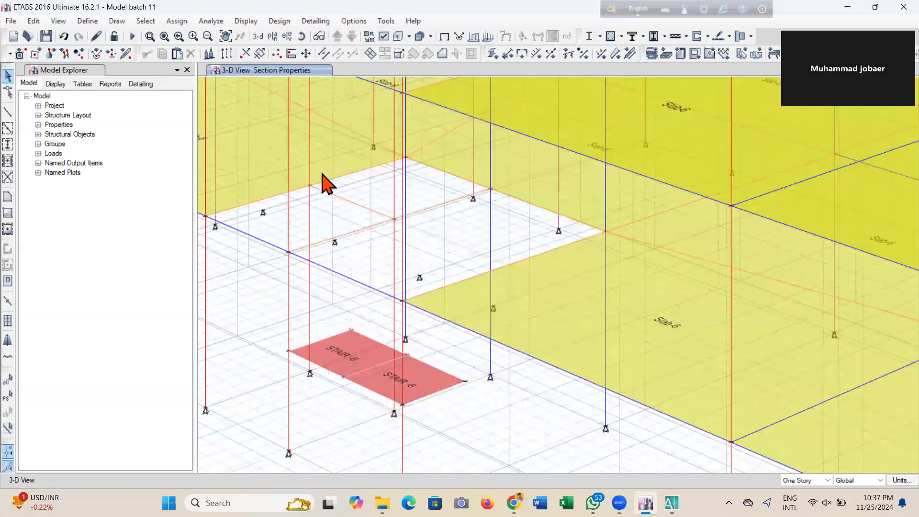
left_click(257, 36)
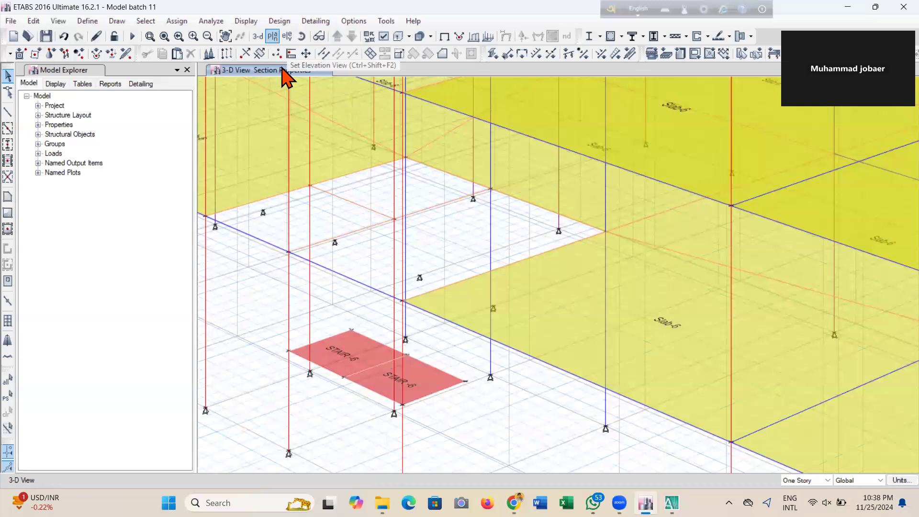
left_click(272, 37)
left_click(404, 308)
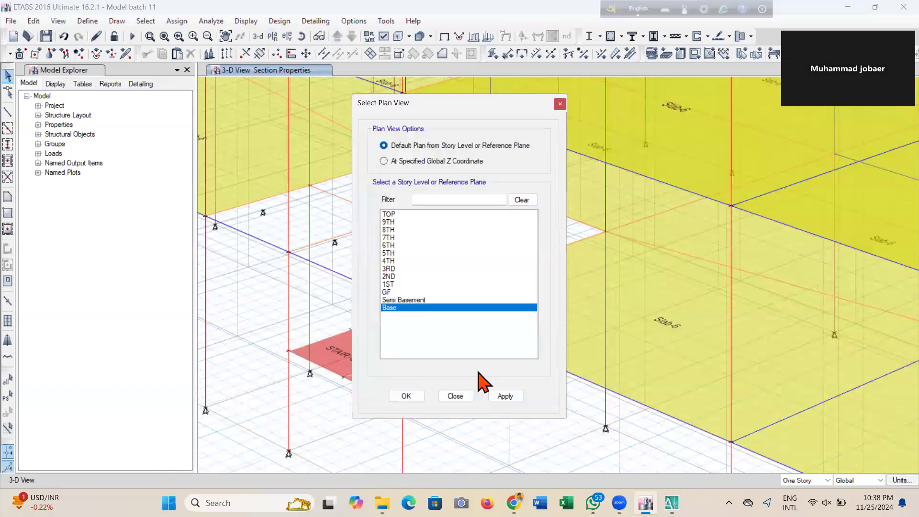
left_click(498, 396)
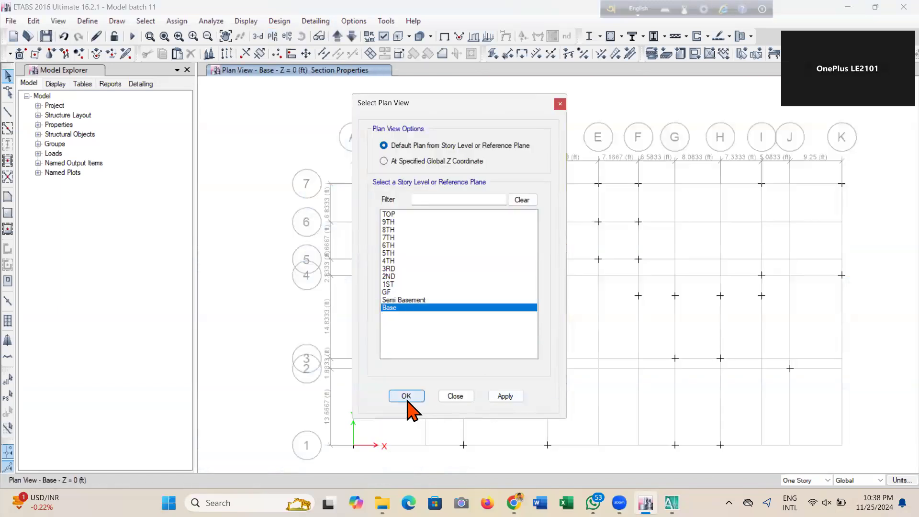
left_click(405, 397)
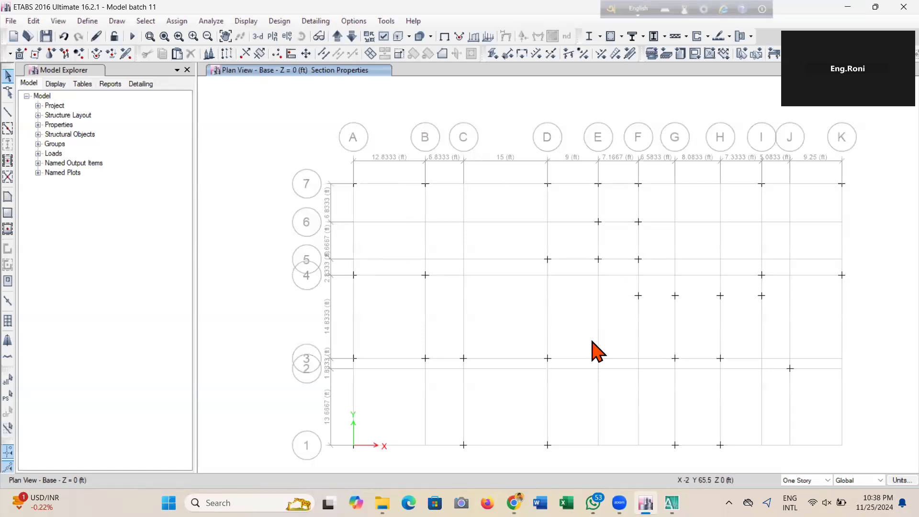
middle_click_drag(640, 381, 623, 373)
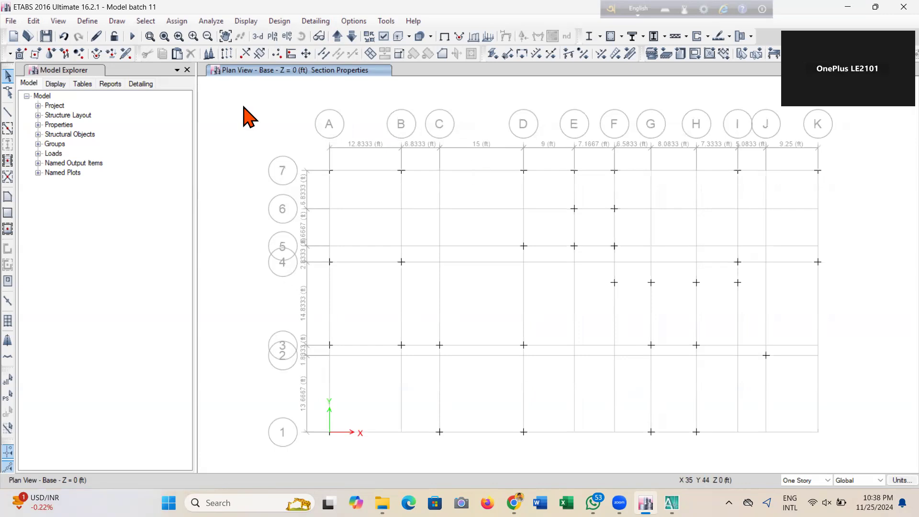
Return to the 3-D view and examine the STAIR -6 panels relative to the lowest floors
left_click(258, 36)
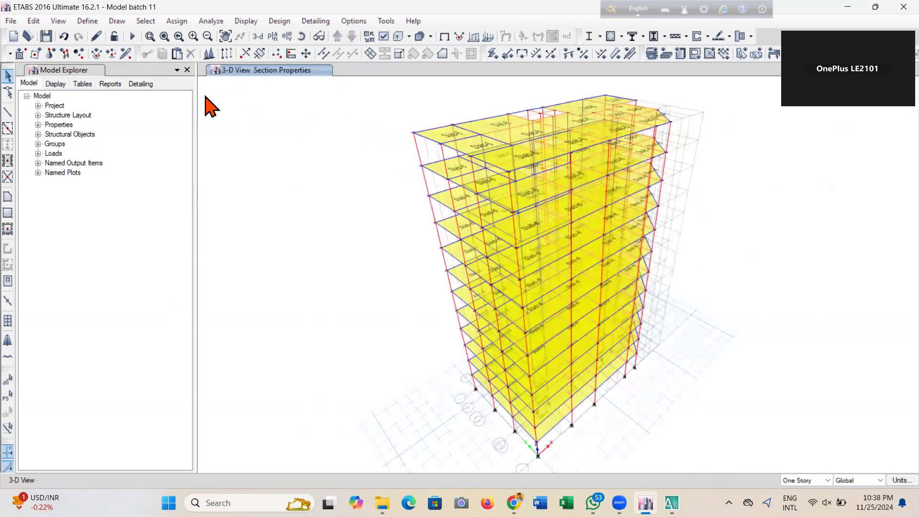
left_click(301, 36)
left_click_drag(572, 339, 564, 410)
scroll(564, 434, "up", 3)
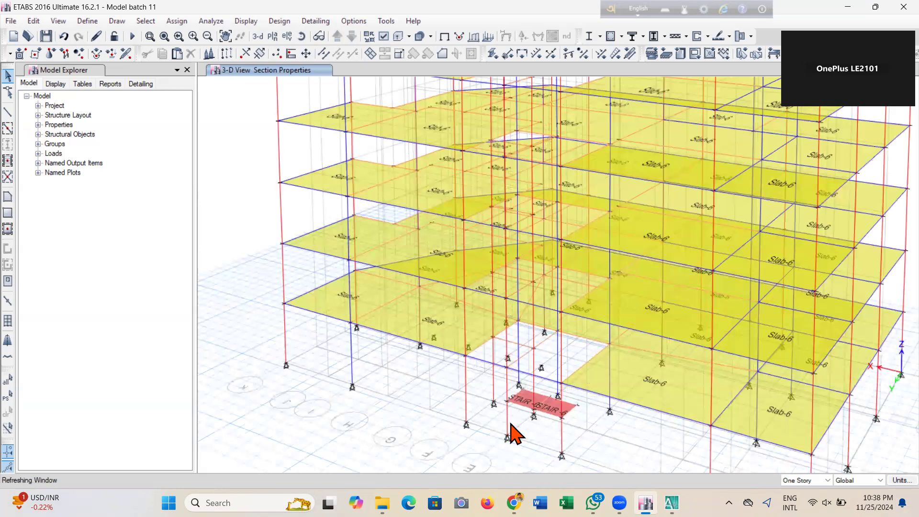
Display the plan view of the Semi Basement level
left_click(281, 41)
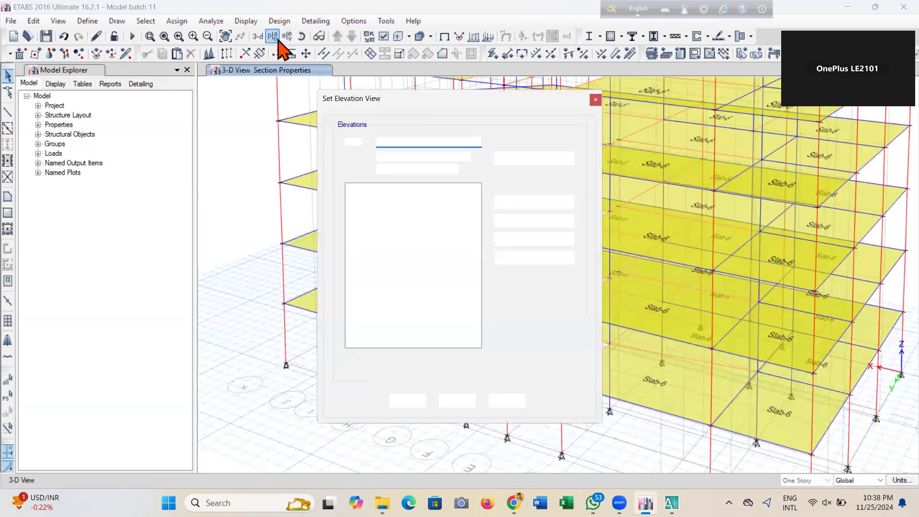
left_click(466, 401)
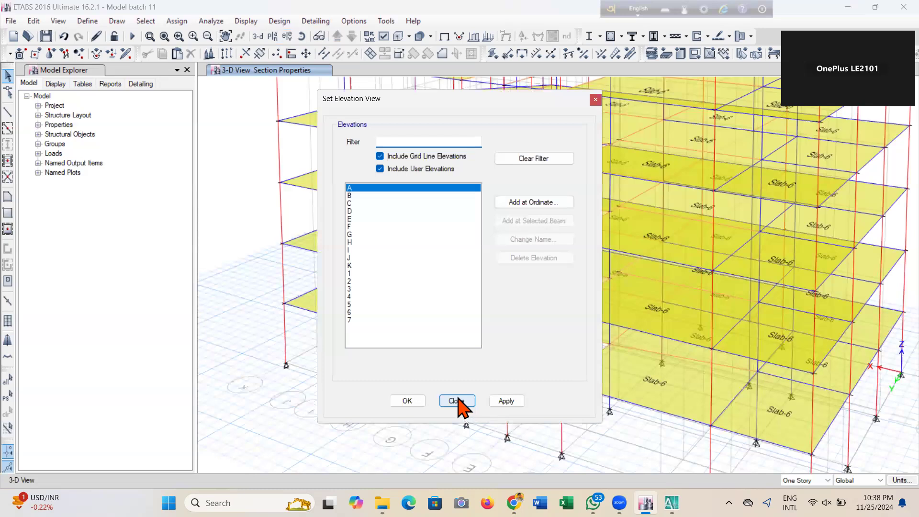
left_click(460, 407)
left_click(273, 36)
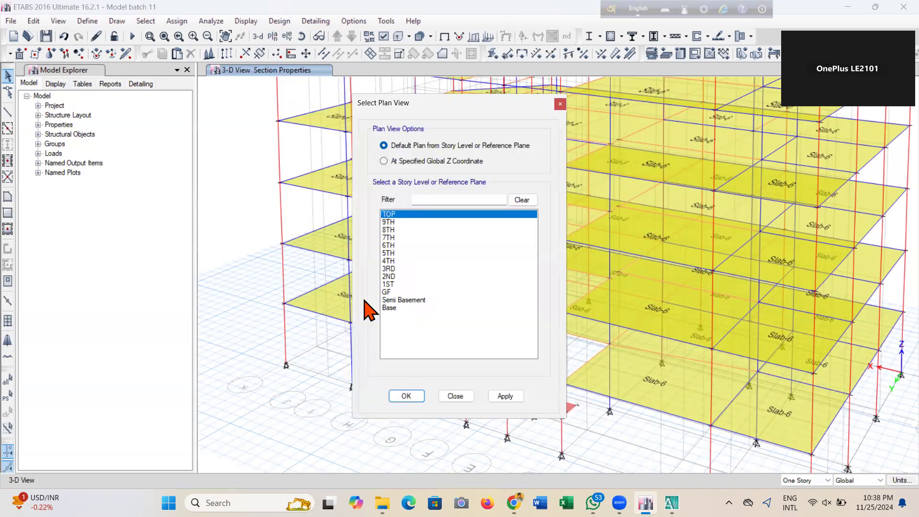
left_click(406, 300)
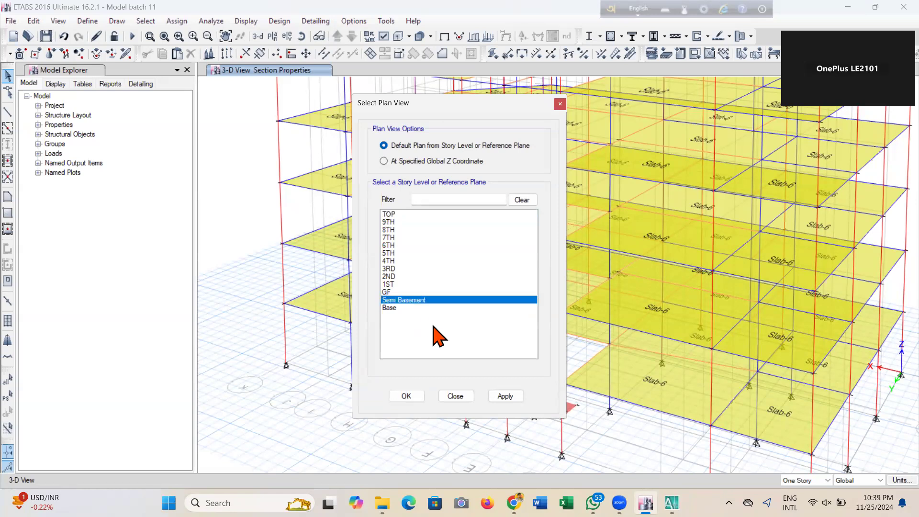
left_click(500, 396)
left_click(455, 396)
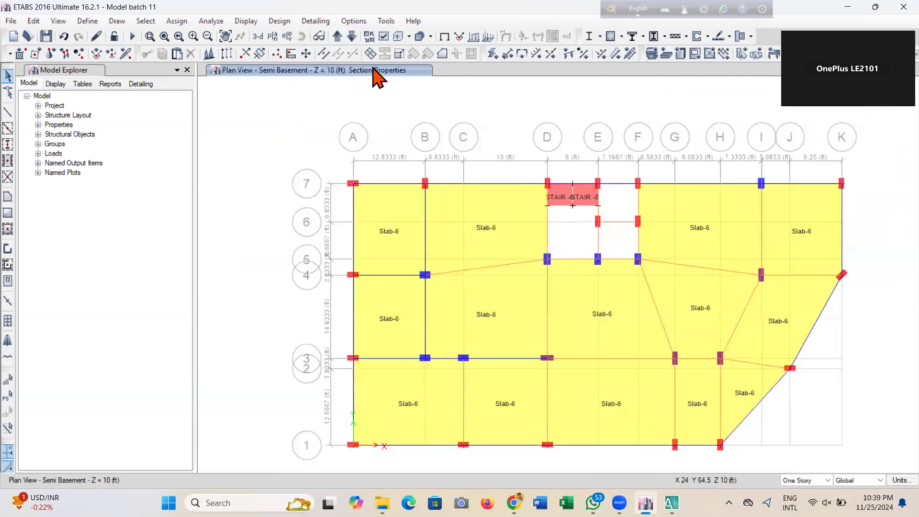
Compare the stair opening between grids D and E on the GF and Semi Basement plans
left_click(351, 37)
left_click(338, 37)
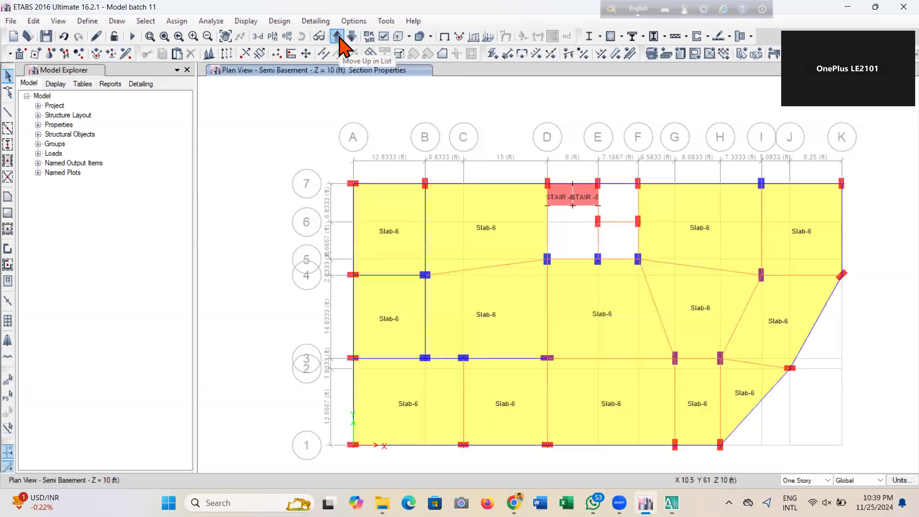
left_click(337, 37)
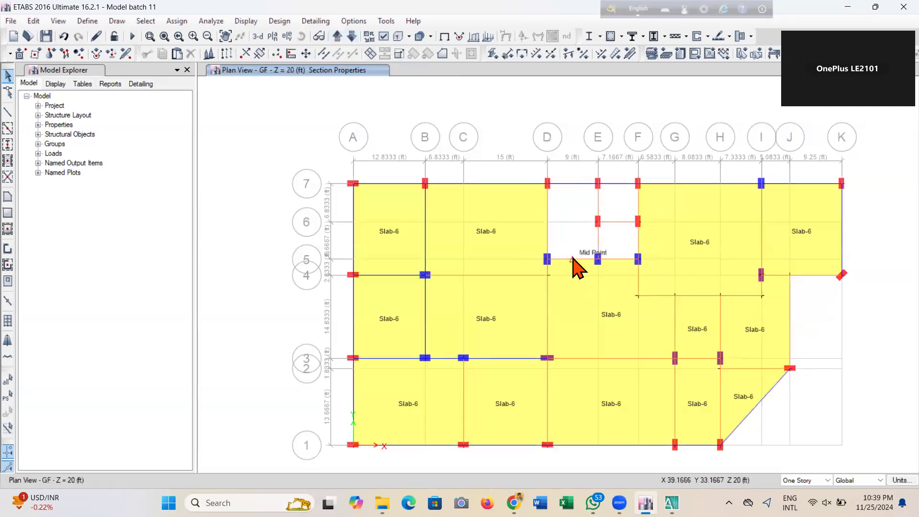
left_click(352, 37)
scroll(567, 204, "up", 2)
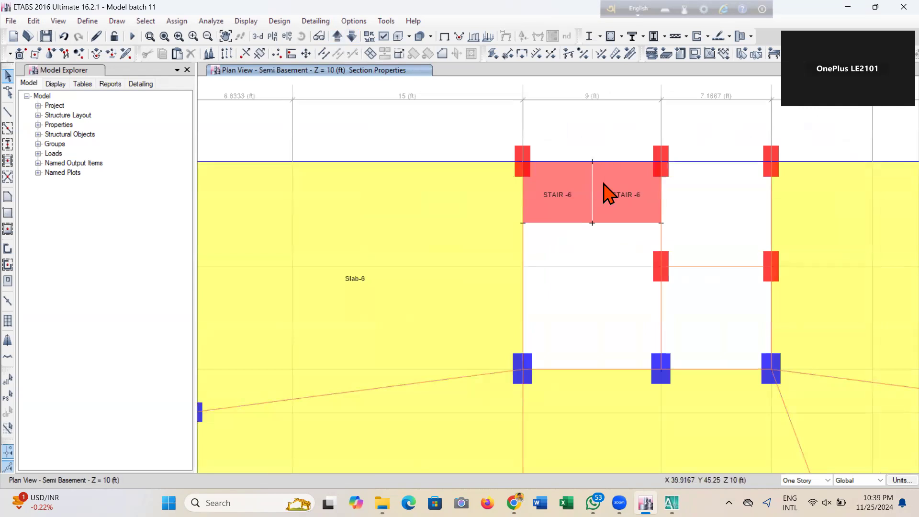
scroll(580, 234, "down", 2)
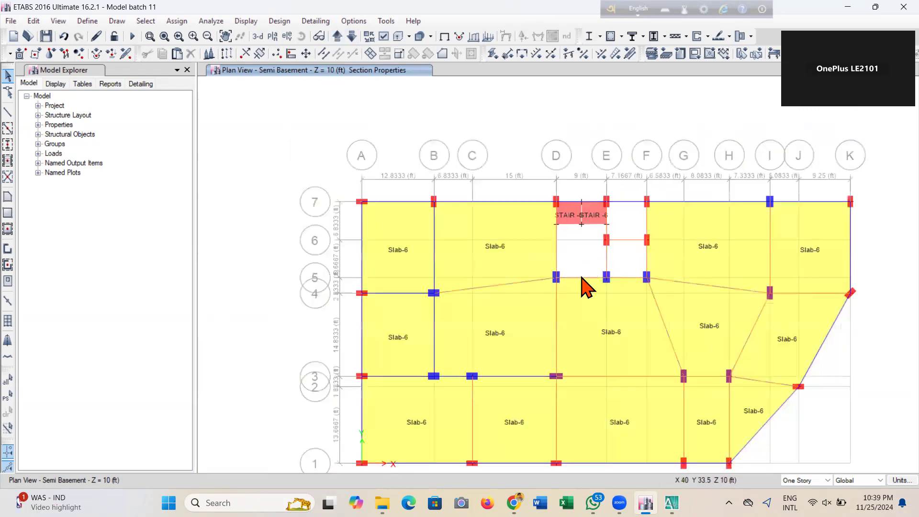
Draw a joint object on the Semi Basement plan at the midpoint of the grid 5 beam between grids D and E
left_click(120, 23)
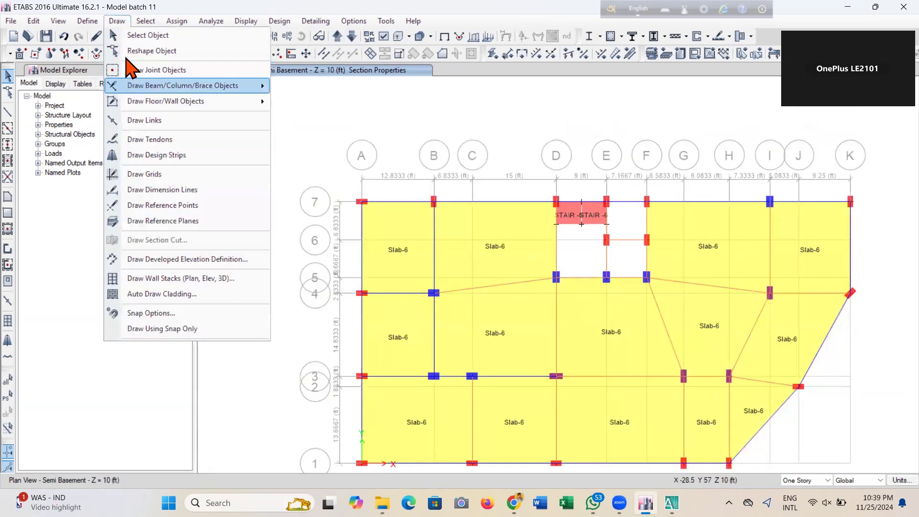
left_click(136, 72)
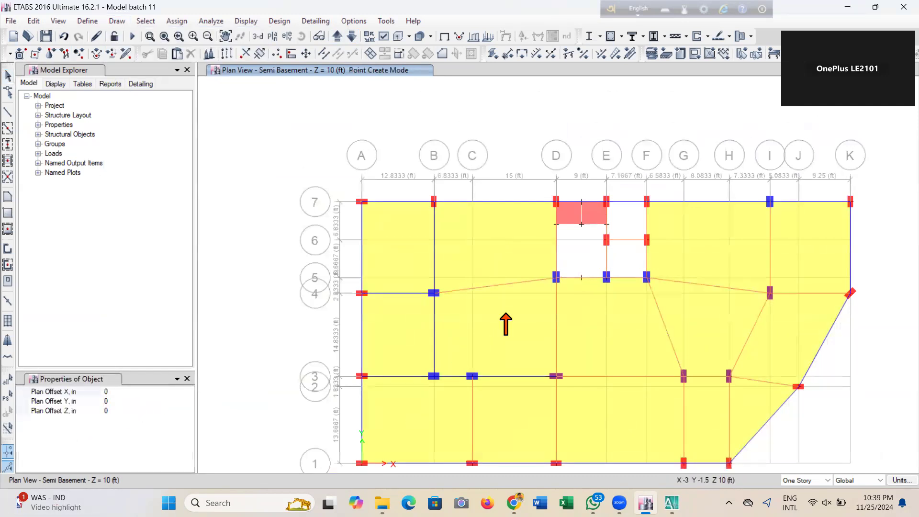
scroll(566, 268, "up", 3)
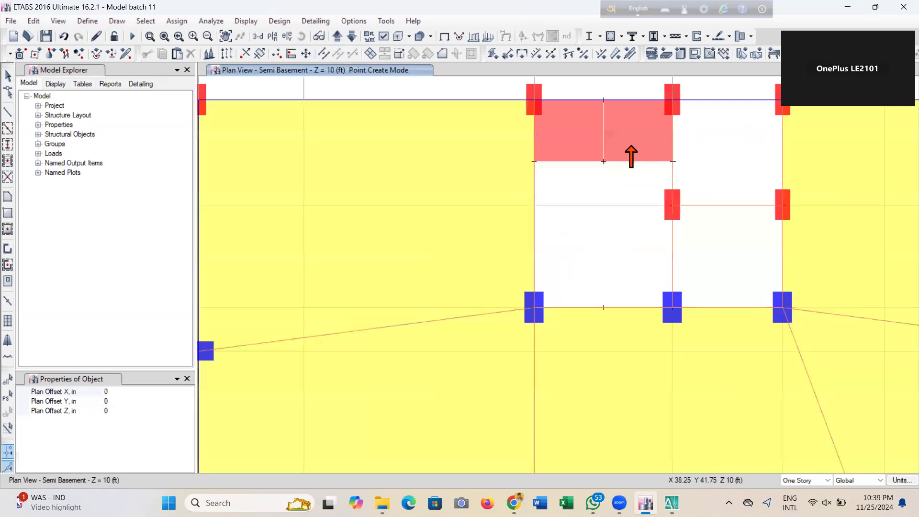
On the Base plan, draw a straight frame line with property None from grid point D-5 to E-5
left_click(349, 41)
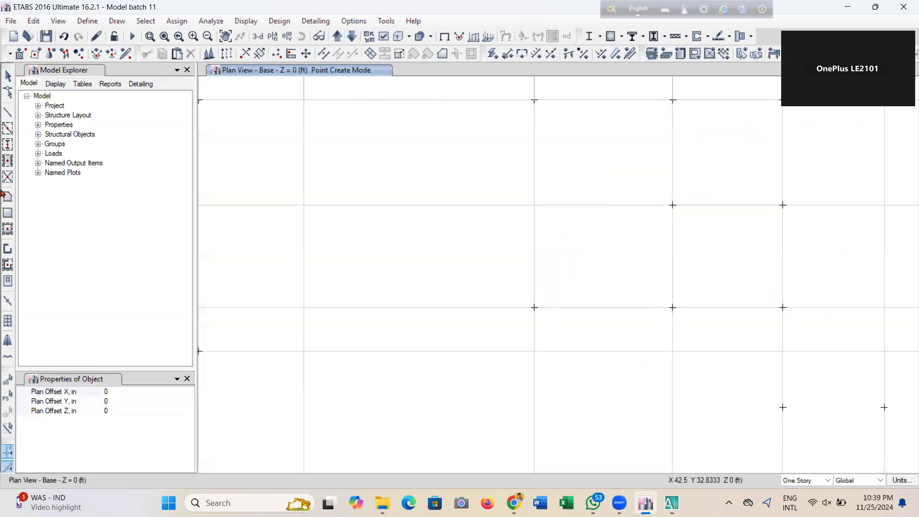
left_click(10, 113)
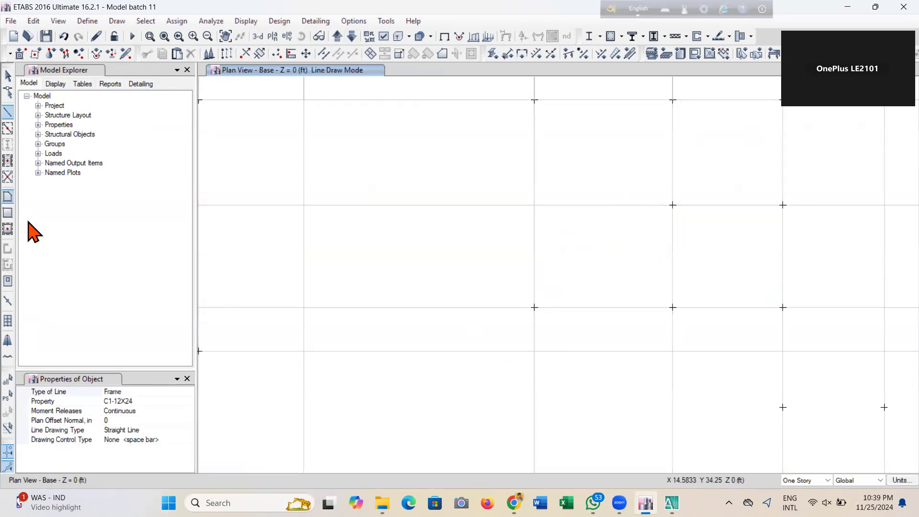
left_click(189, 403)
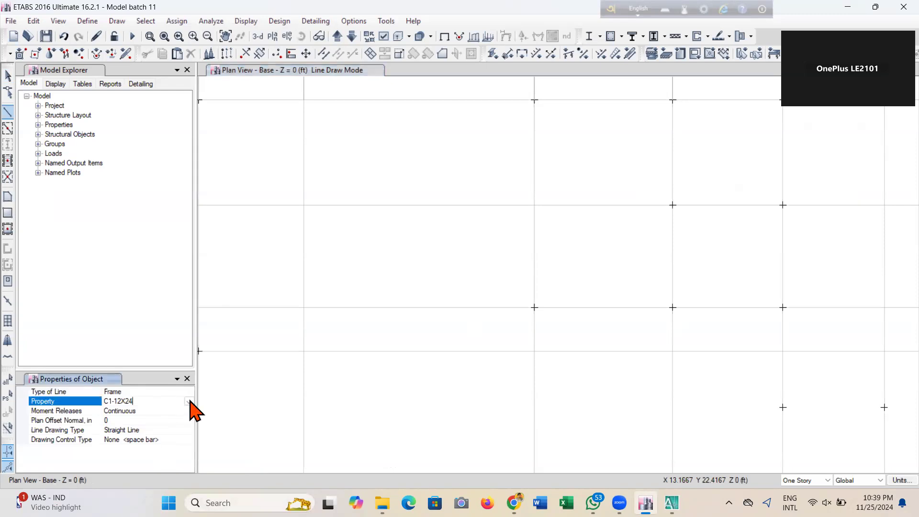
left_click(190, 401)
scroll(175, 444, "down", 3)
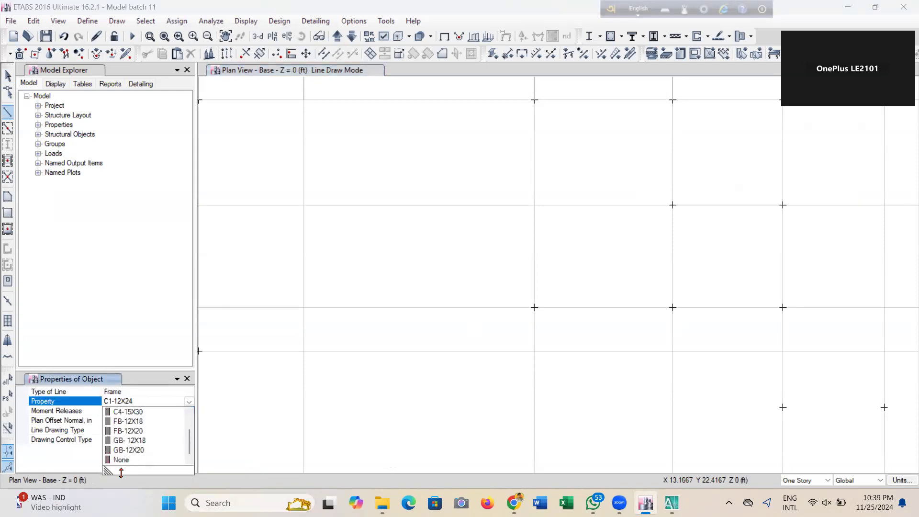
left_click(122, 460)
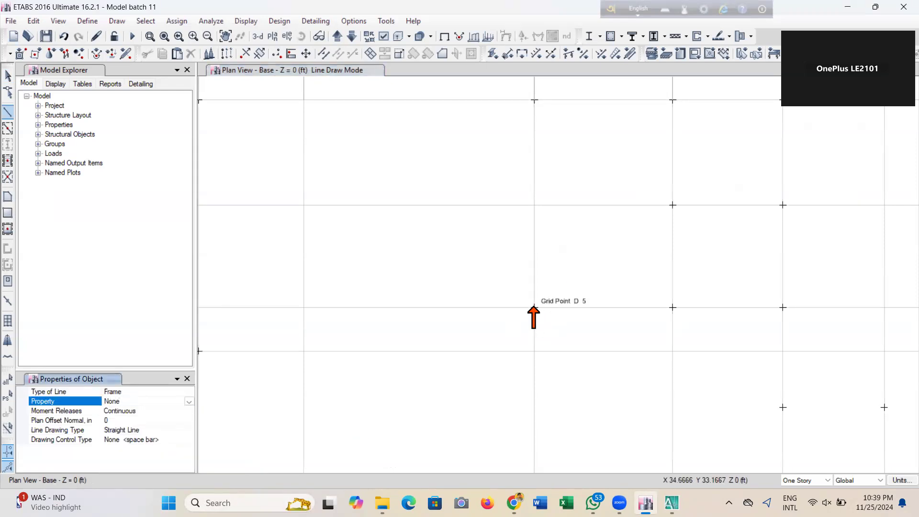
left_click(673, 307)
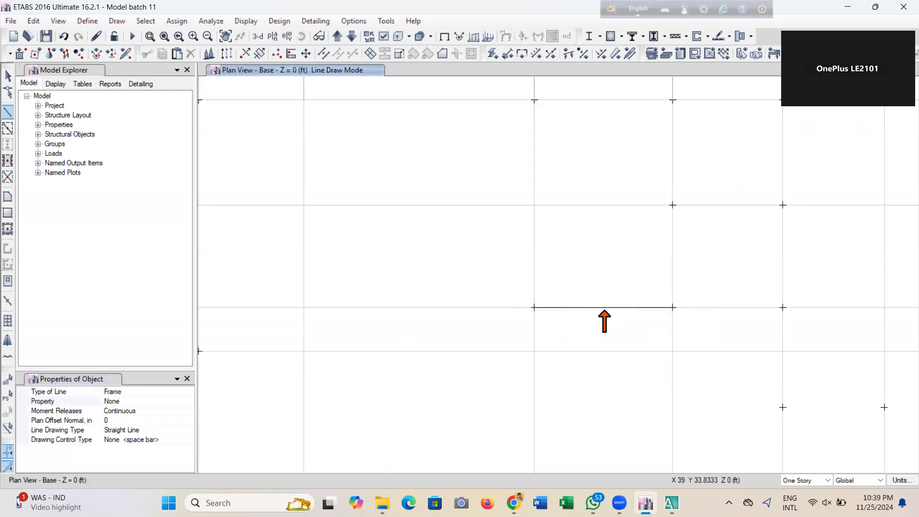
left_click(8, 75)
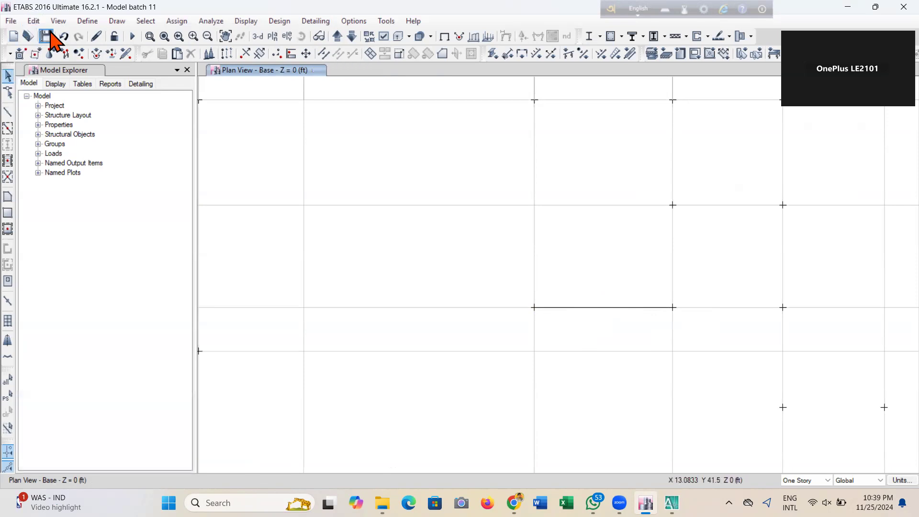
Draw a joint object at the midpoint of the None line between D-5 and E-5 on the Base plan, and save the model in 3D view
left_click(117, 21)
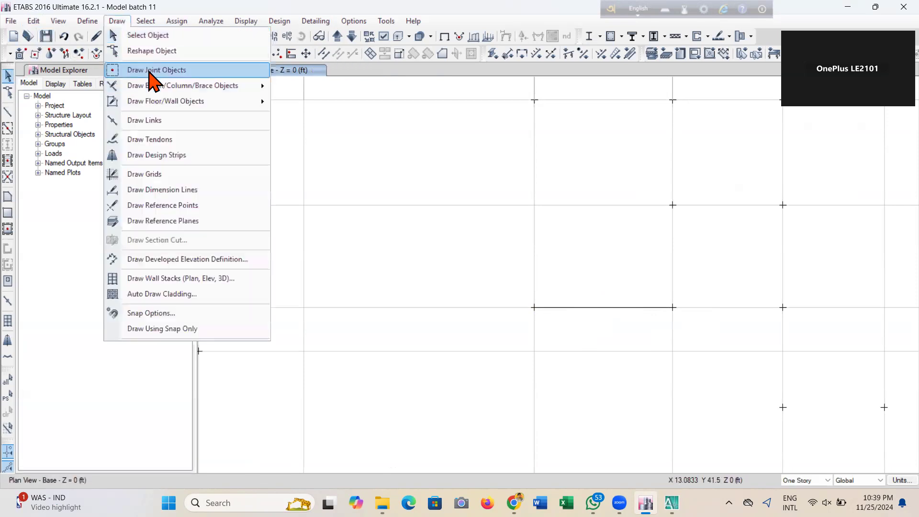
left_click(156, 70)
scroll(416, 237, "down", 3)
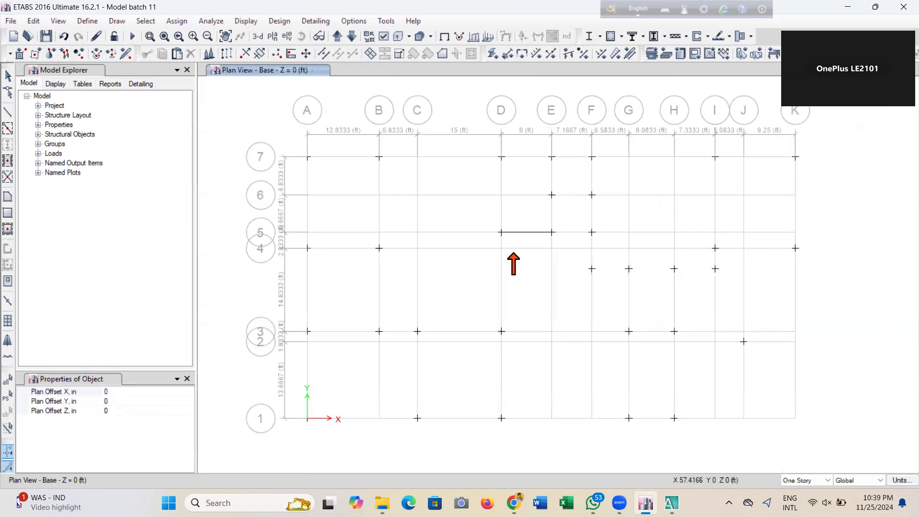
scroll(520, 234, "up", 3)
left_click(534, 233)
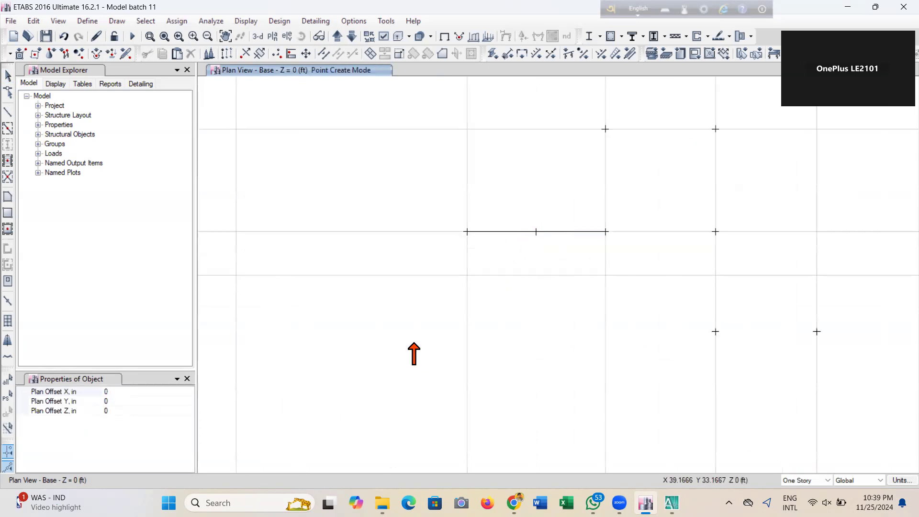
scroll(604, 182, "down", 4)
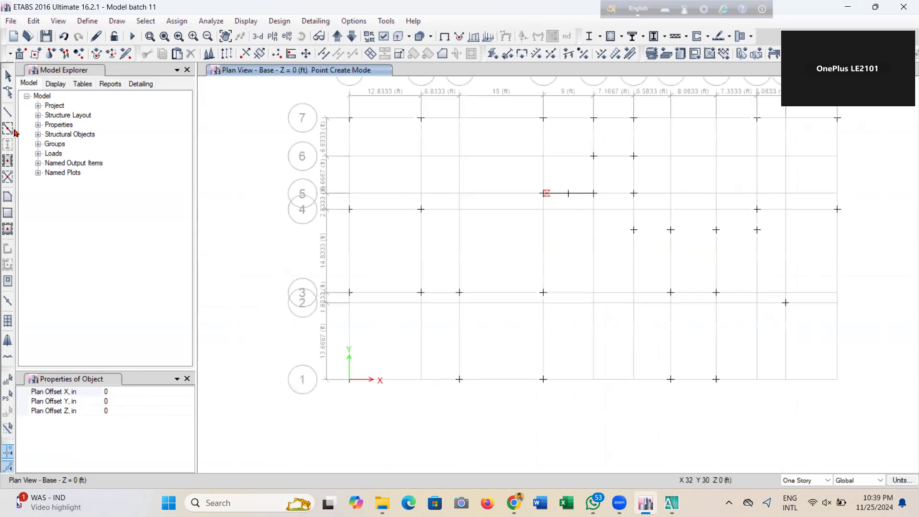
left_click(8, 75)
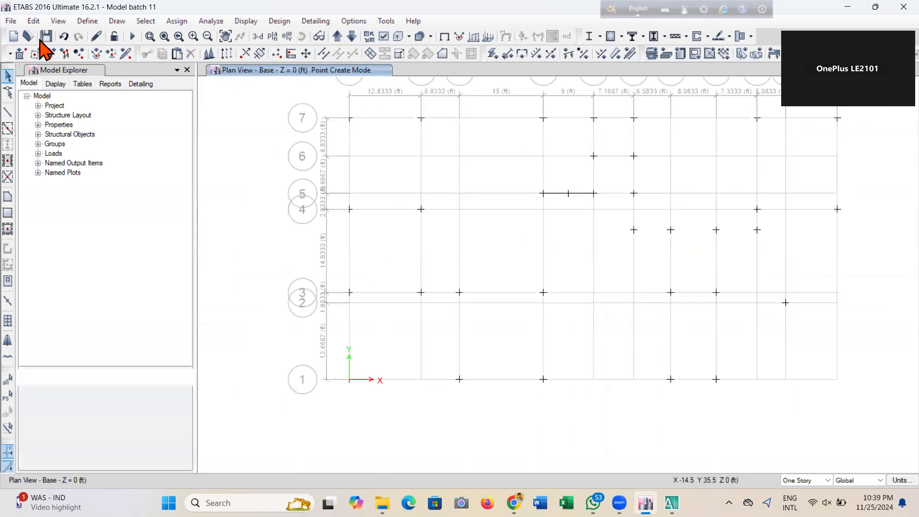
left_click(258, 37)
left_click(46, 37)
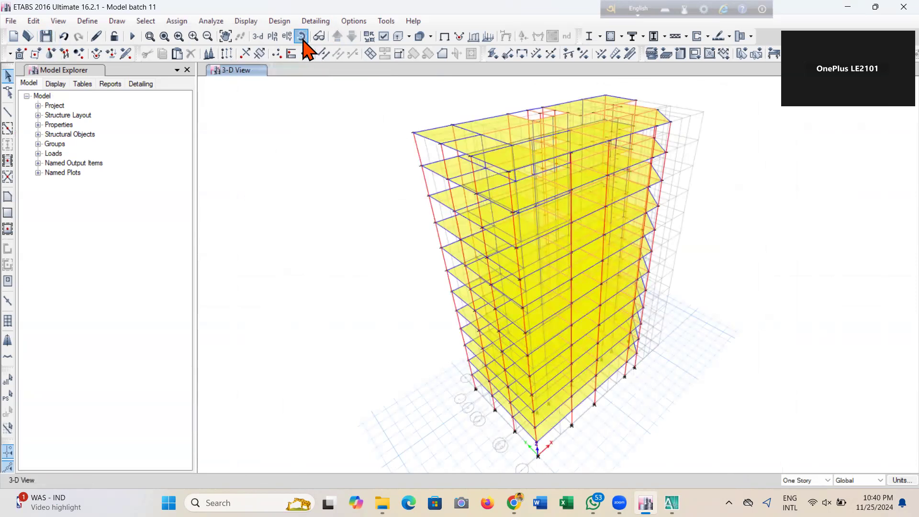
In the 3D view, draw the lower stair flight as a STAIR -6 shell from the landing's grid D half to grid point D-5 and the midpoint joint at Base
left_click(302, 37)
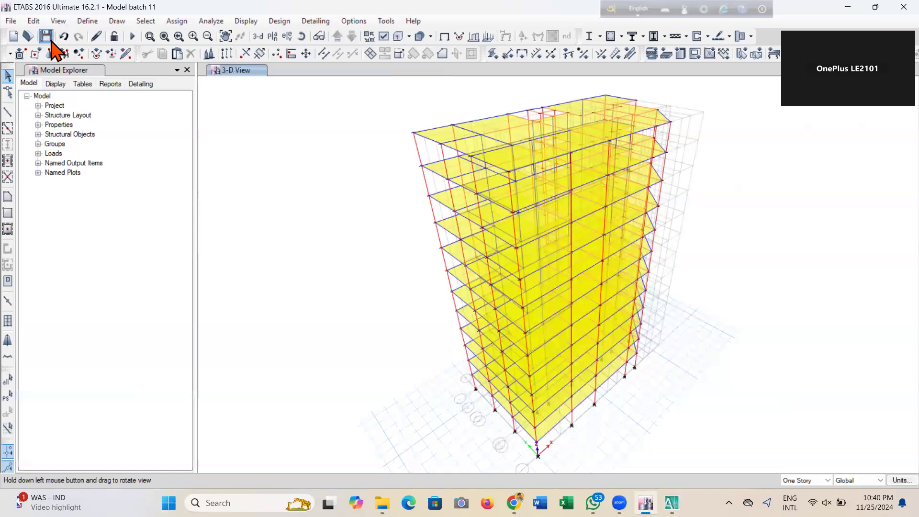
left_click(306, 53)
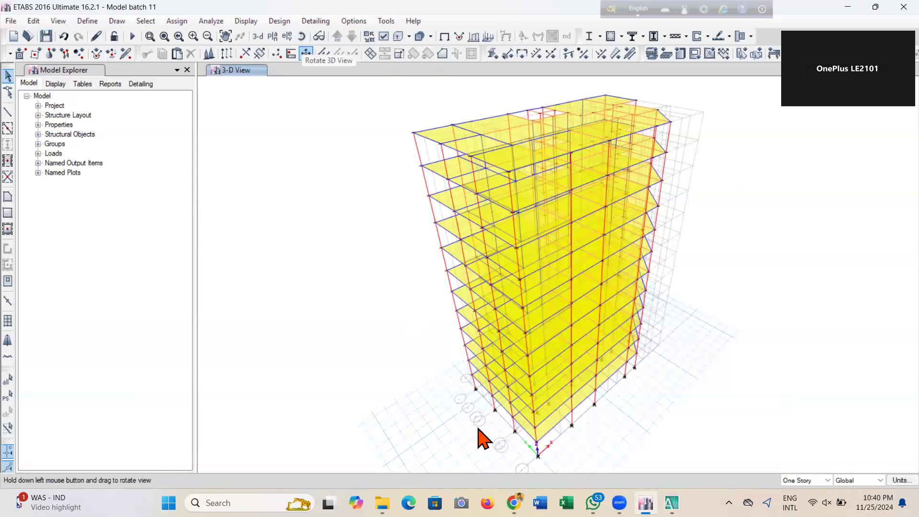
left_click_drag(516, 475, 542, 410)
scroll(565, 411, "up", 3)
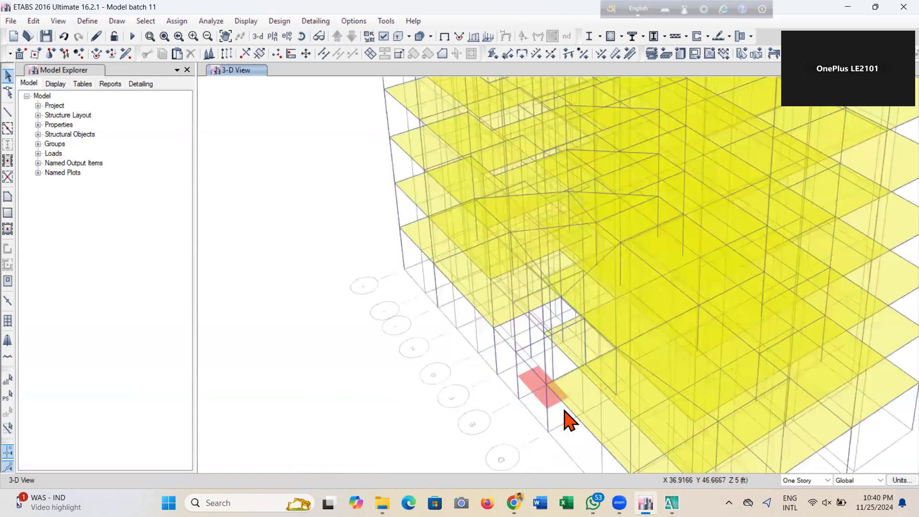
scroll(570, 421, "up", 4)
left_click(307, 53)
left_click_drag(439, 384, 607, 319)
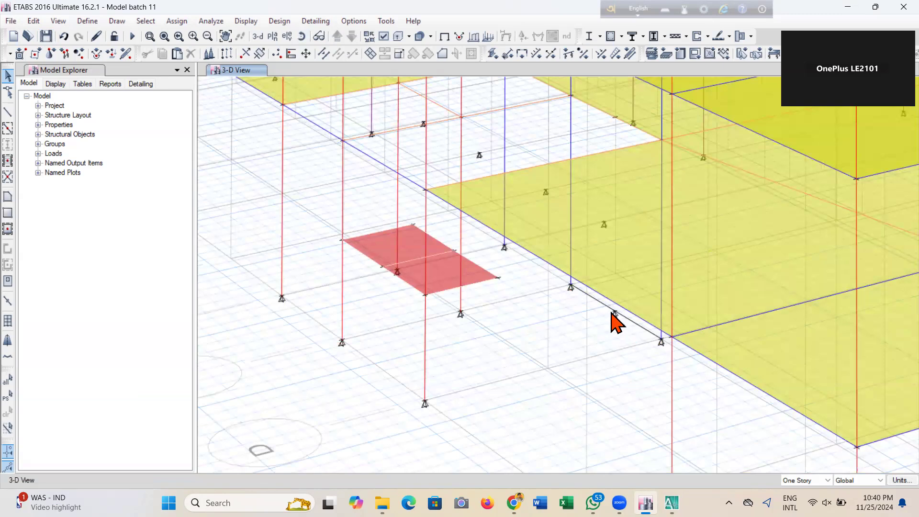
left_click(8, 197)
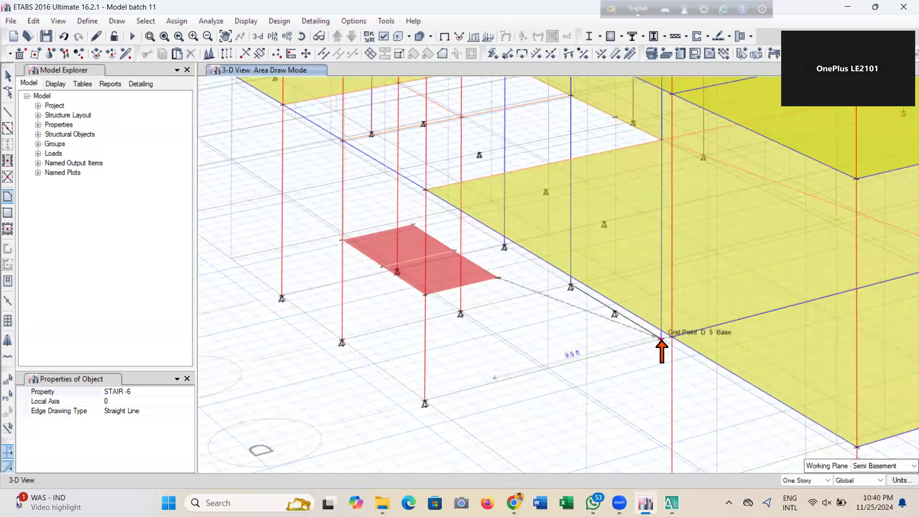
left_click(661, 339)
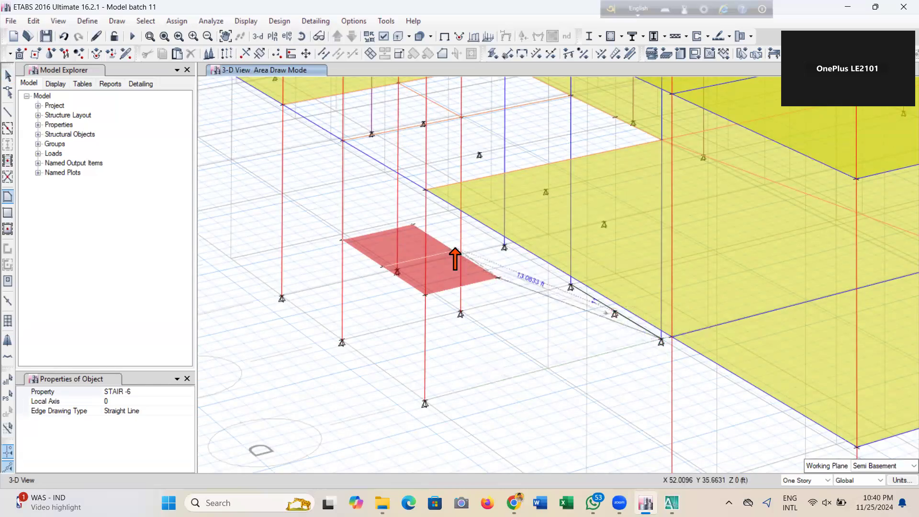
scroll(450, 251, "up", 4)
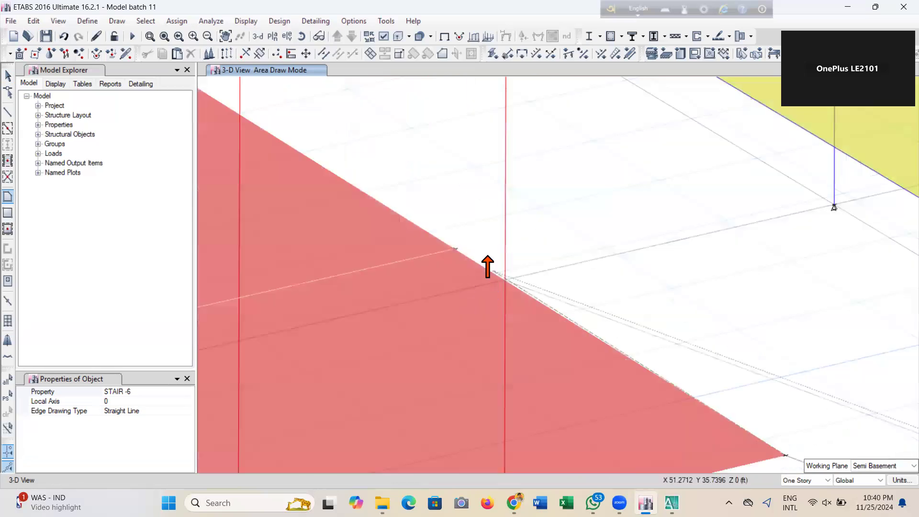
left_click(454, 248)
key("Return")
scroll(528, 271, "down", 5)
Draw the upper stair flight as a STAIR -6 shell from the landing's other half to E-5 and the midpoint joint at Semi Basement, and save the model
left_click(302, 36)
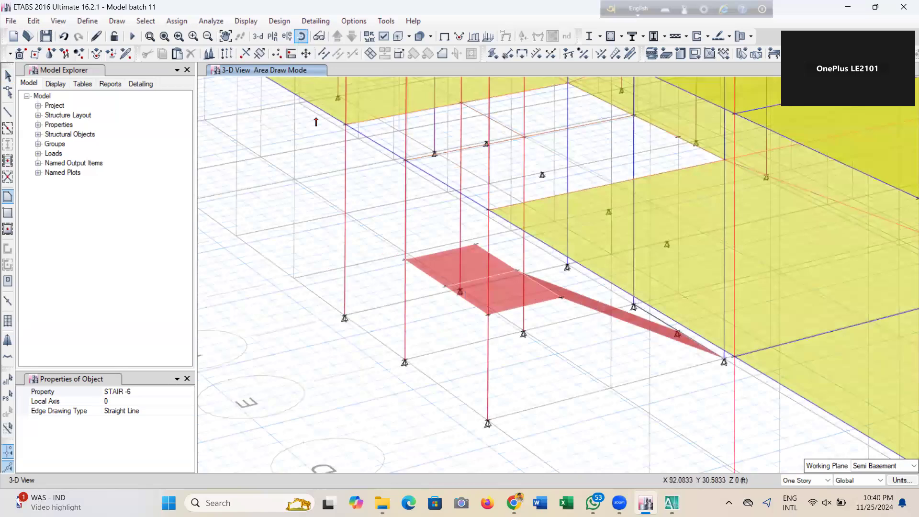
left_click_drag(555, 416, 542, 418)
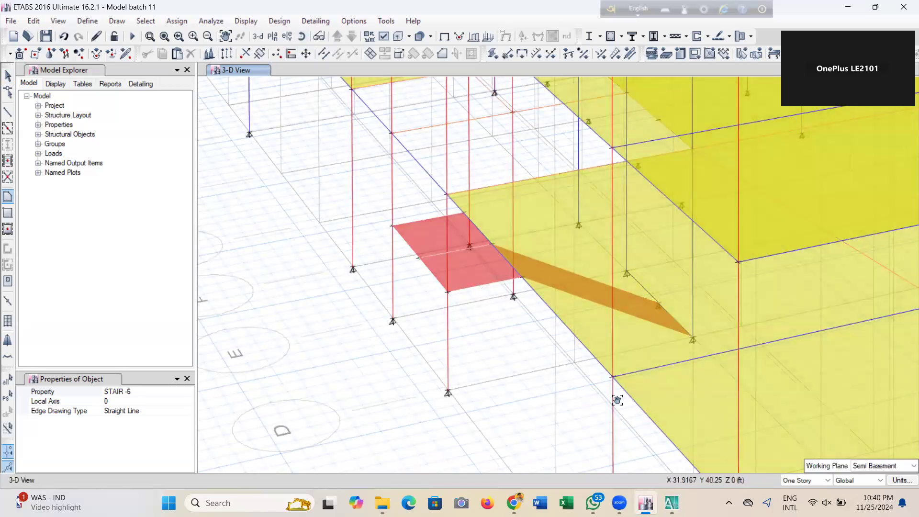
middle_click_drag(617, 400, 656, 449)
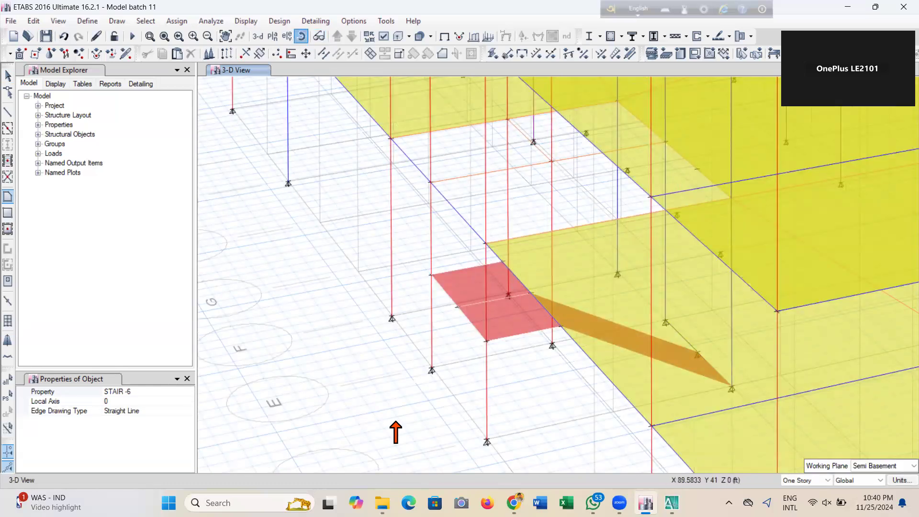
left_click_drag(410, 431, 410, 410)
left_click(319, 38)
left_click_drag(376, 375, 613, 308)
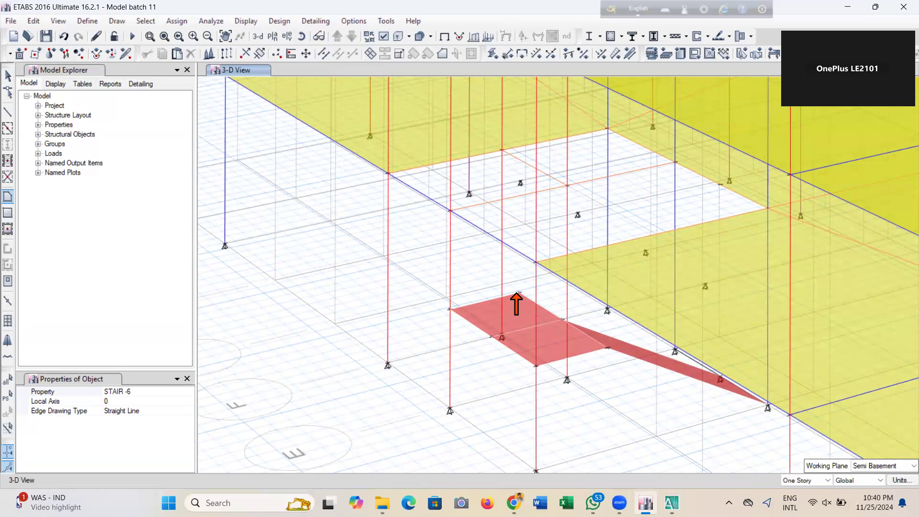
left_click(518, 293)
left_click(674, 164)
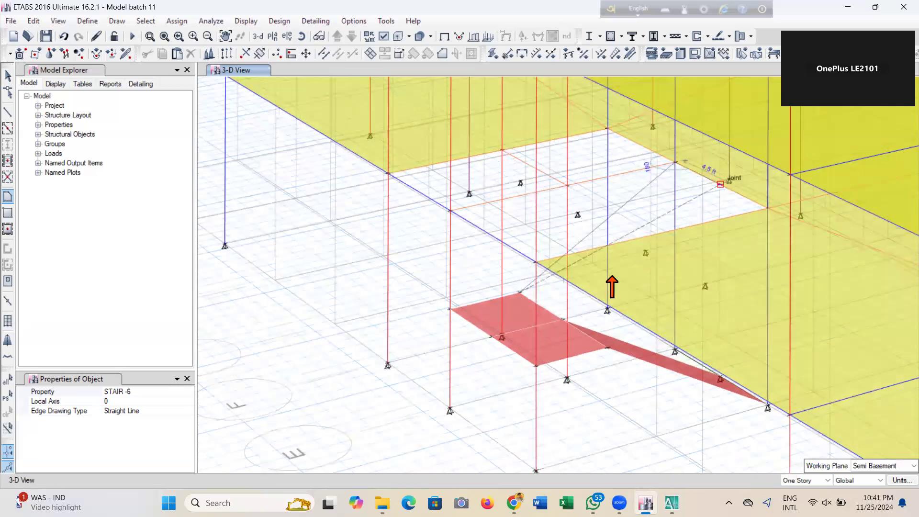
scroll(566, 324, "up", 3)
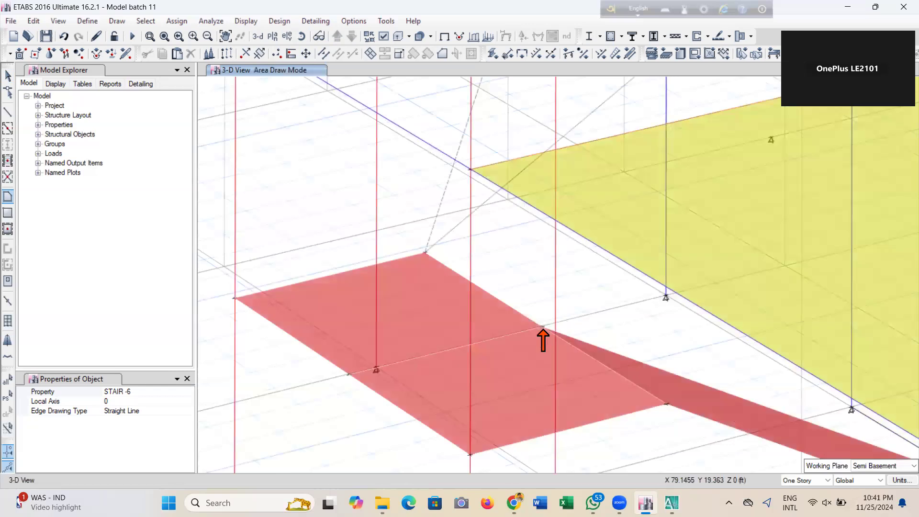
left_click(542, 327)
key("Return")
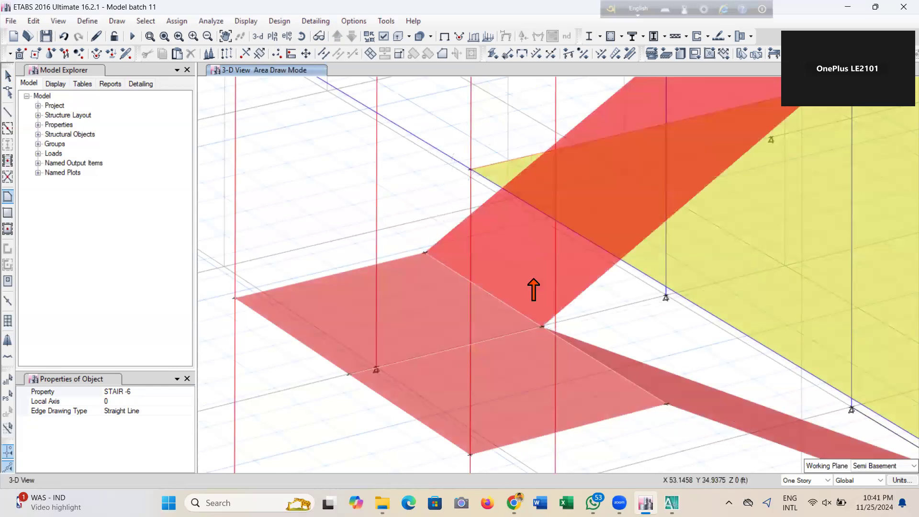
scroll(531, 275, "down", 3)
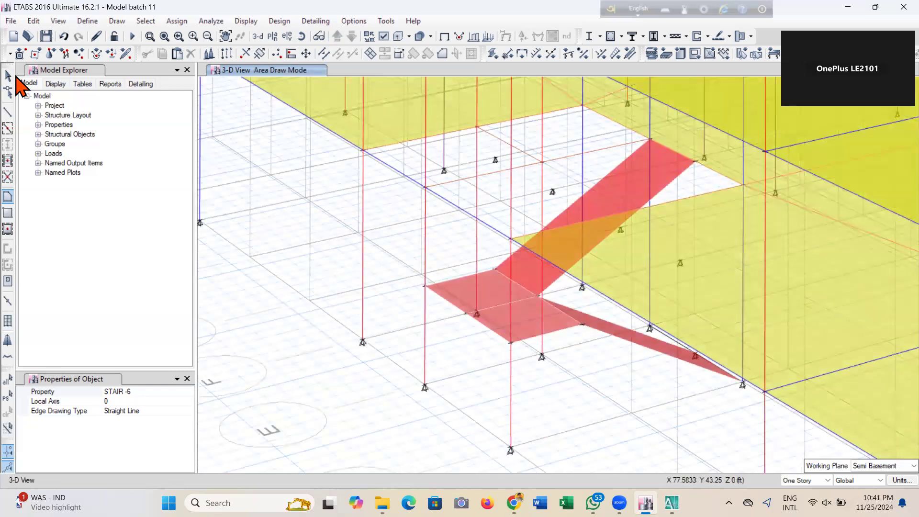
left_click(46, 37)
left_click(8, 76)
Select the two landing shells and both stair flight shells in the 3D view
left_click(301, 37)
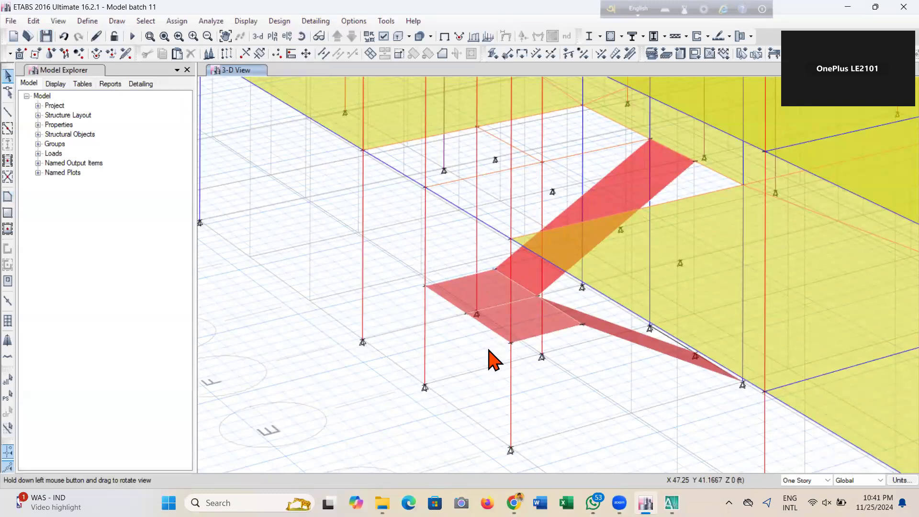
mouse_move(404, 421)
left_mouse_down()
mouse_move(399, 383)
mouse_move(430, 394)
mouse_move(410, 404)
left_mouse_up()
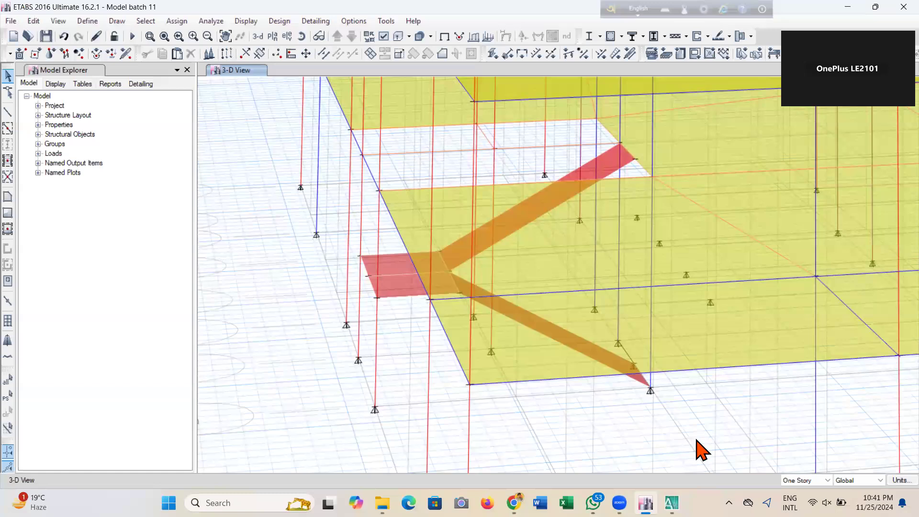
left_click(396, 279)
left_click(447, 261)
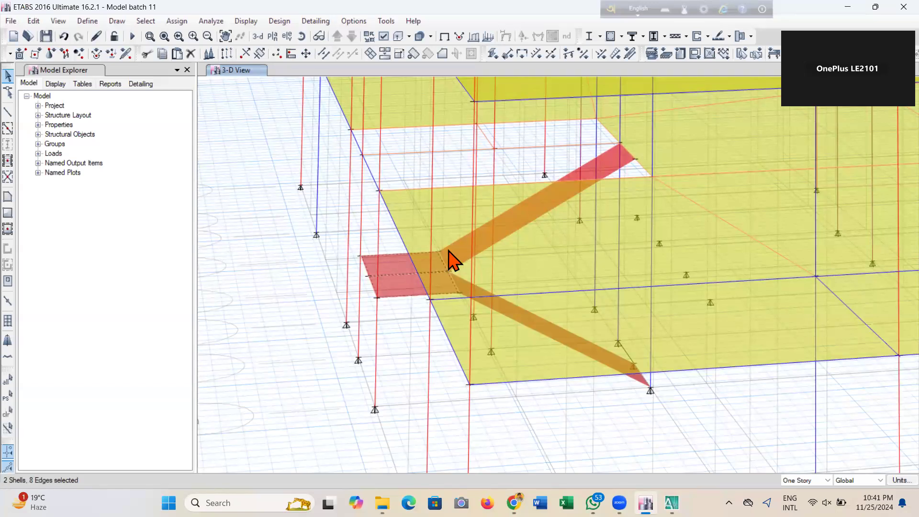
left_click(614, 171)
scroll(638, 407, "up", 5)
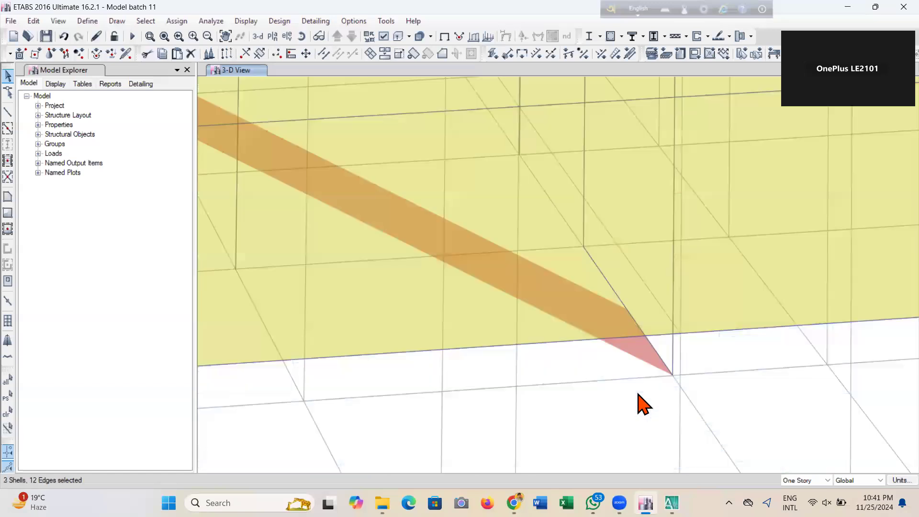
left_click(660, 289)
scroll(640, 322, "down", 5)
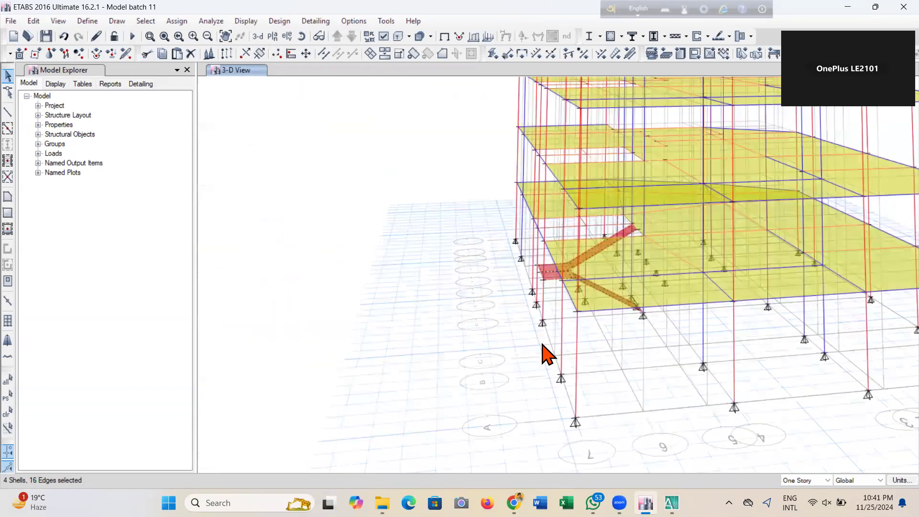
Replicate the selected landing and flight shells by story onto GF through 9TH, keeping the original objects
scroll(548, 354, "down", 3)
left_click(302, 36)
left_click_drag(492, 426, 503, 448)
middle_click_drag(507, 346, 468, 441)
left_click(317, 38)
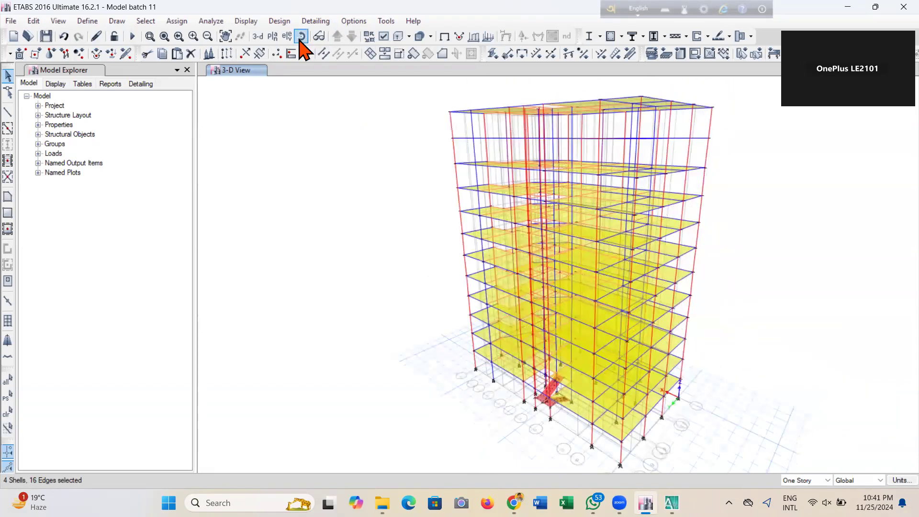
left_click_drag(342, 340, 316, 436)
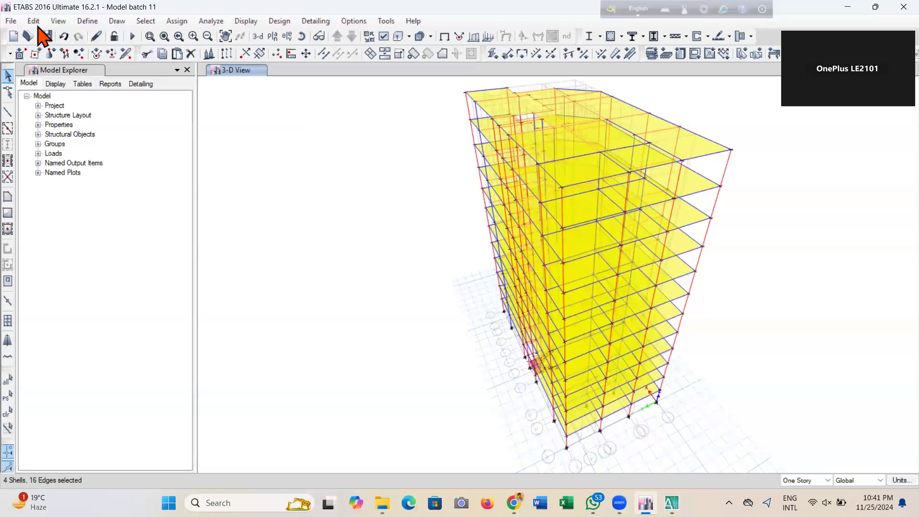
left_click(33, 21)
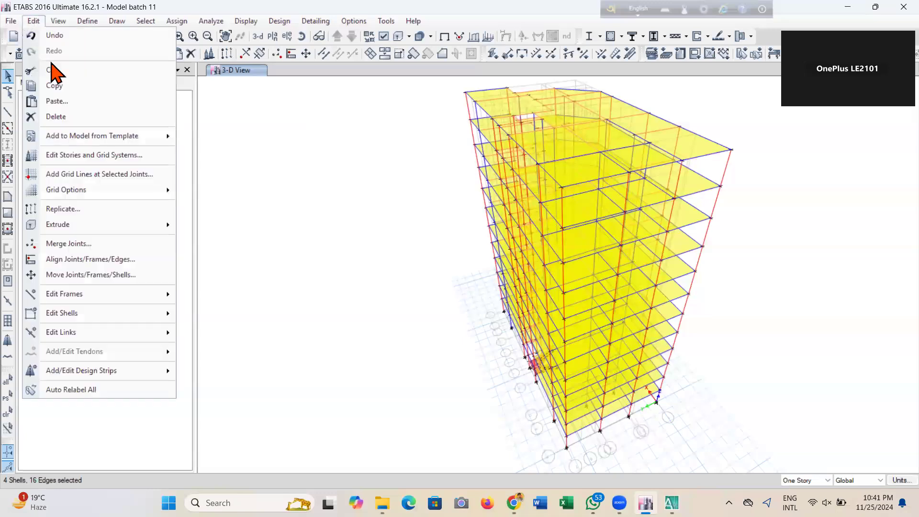
left_click(71, 209)
left_click(452, 149)
left_click(463, 149)
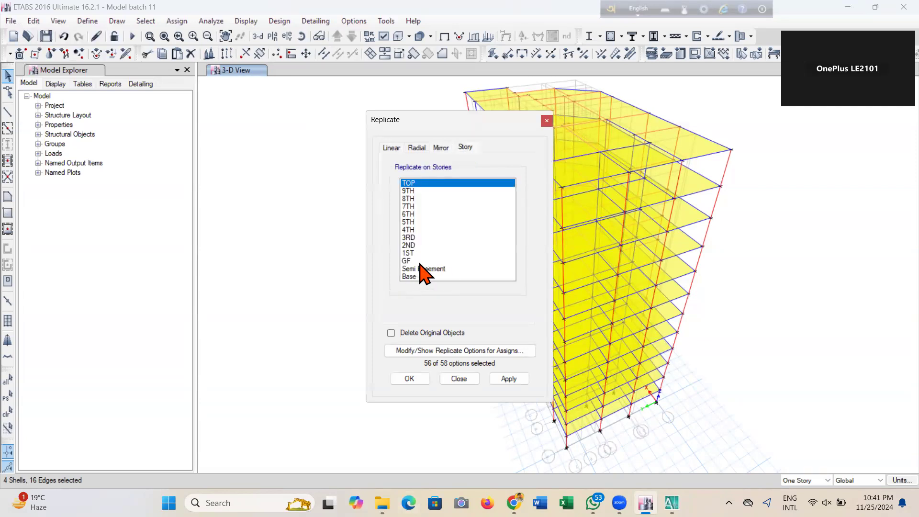
left_click_drag(417, 261, 472, 197)
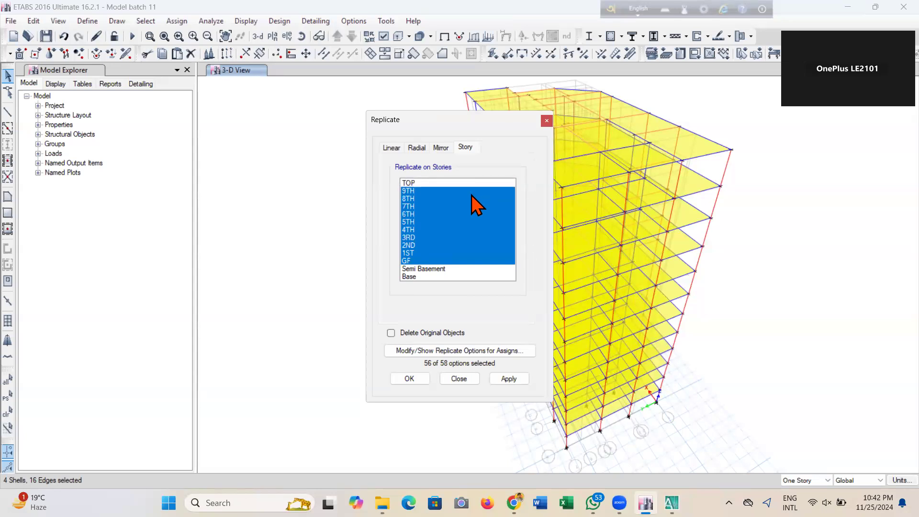
left_click_drag(430, 113, 200, 103)
left_click(275, 373)
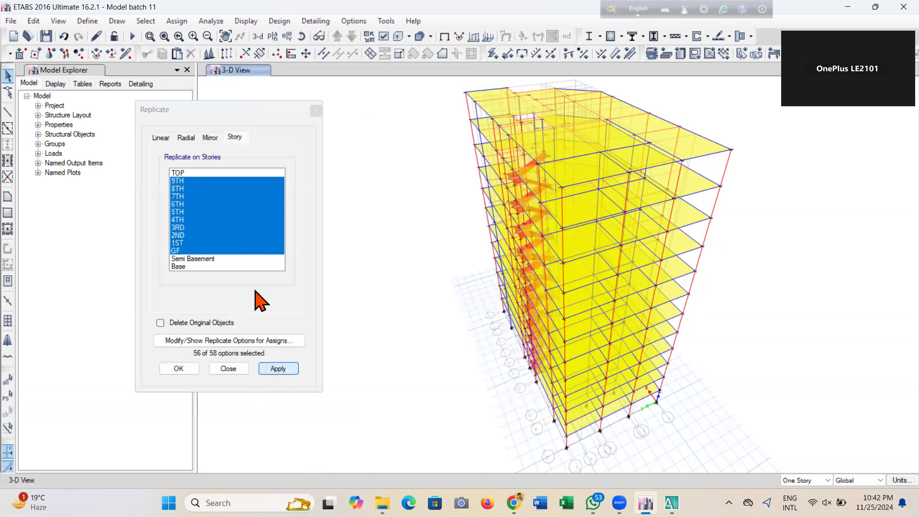
left_click(186, 370)
Inspect the replicated stair over the building's full height in the 3D view, including the lowest flights
left_click(301, 36)
left_click_drag(438, 392, 508, 379)
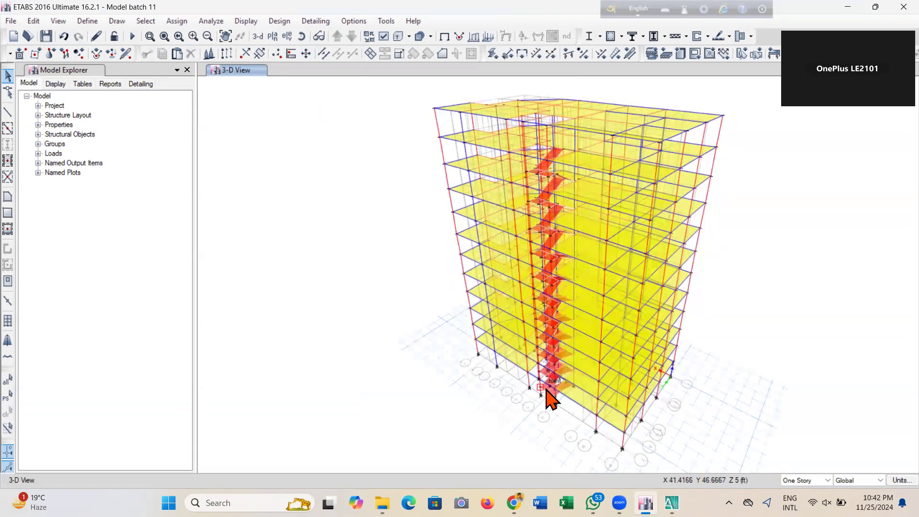
scroll(549, 399, "up", 5)
scroll(507, 232, "down", 5)
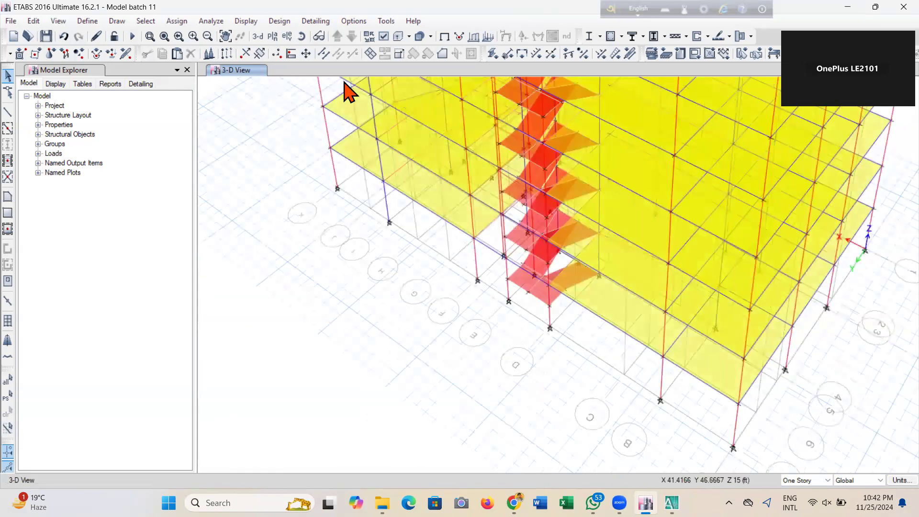
left_click(301, 36)
left_click_drag(554, 414, 542, 393)
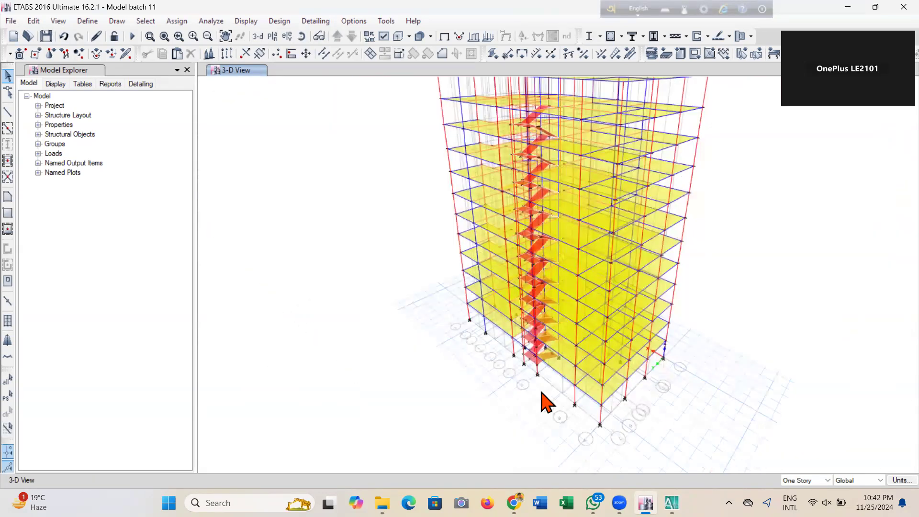